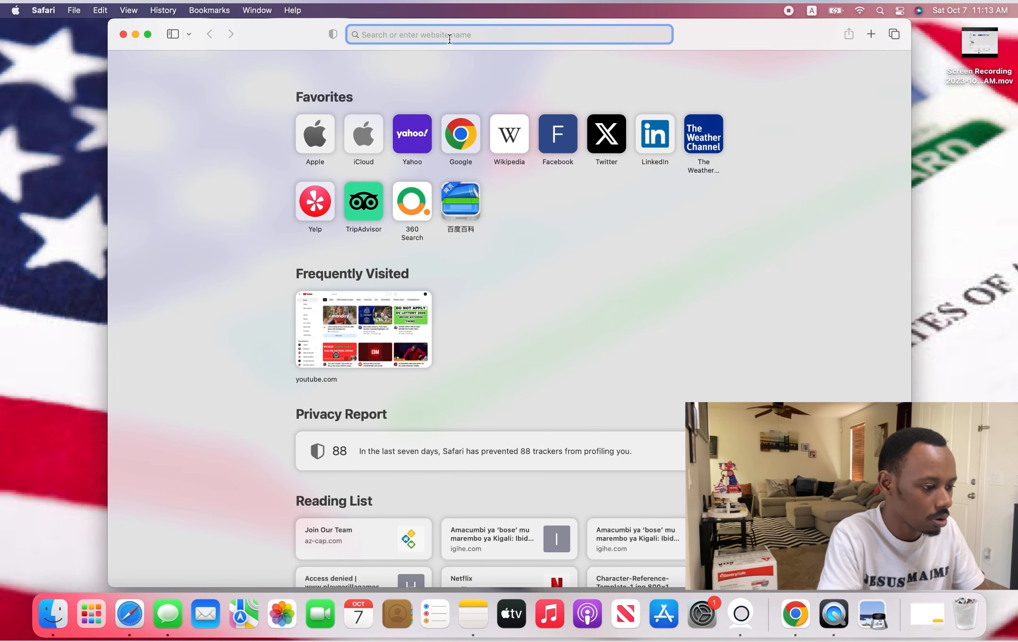
- Switch Safari to full screen and return to the start page
left_click(149, 34)
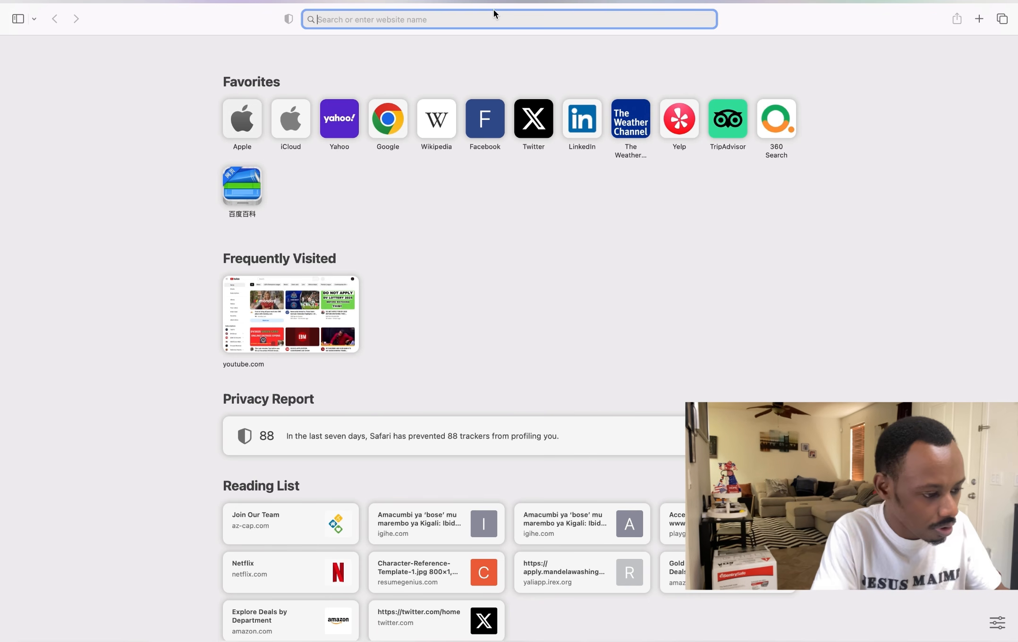
left_click(395, 122)
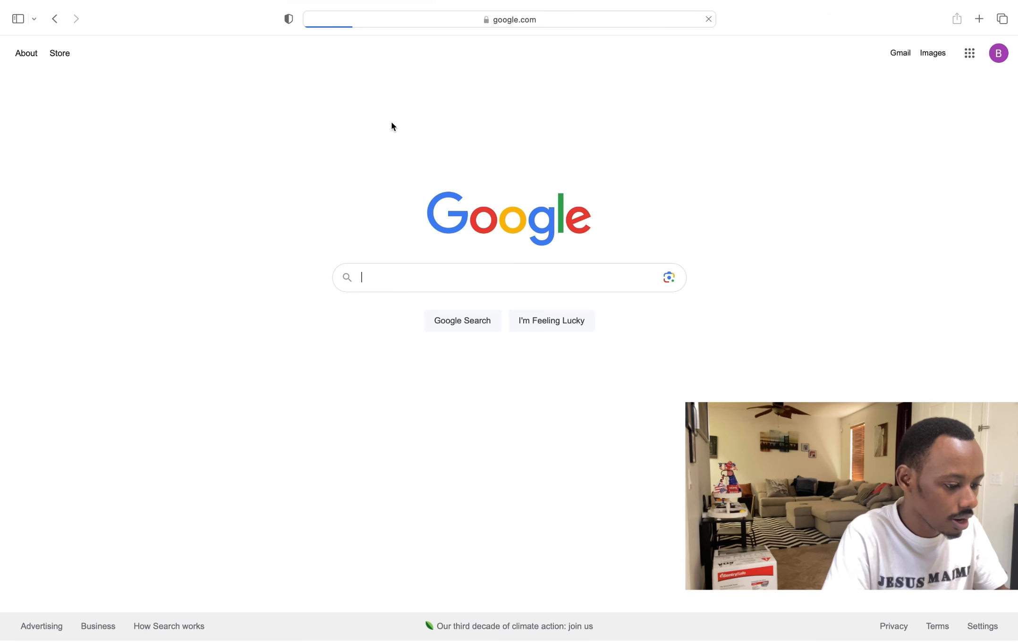
left_click(54, 19)
- Open the Electronic Diversity Visa Program site at dvprogram.state.gov via the 'DV' Top Hit
left_click(487, 22)
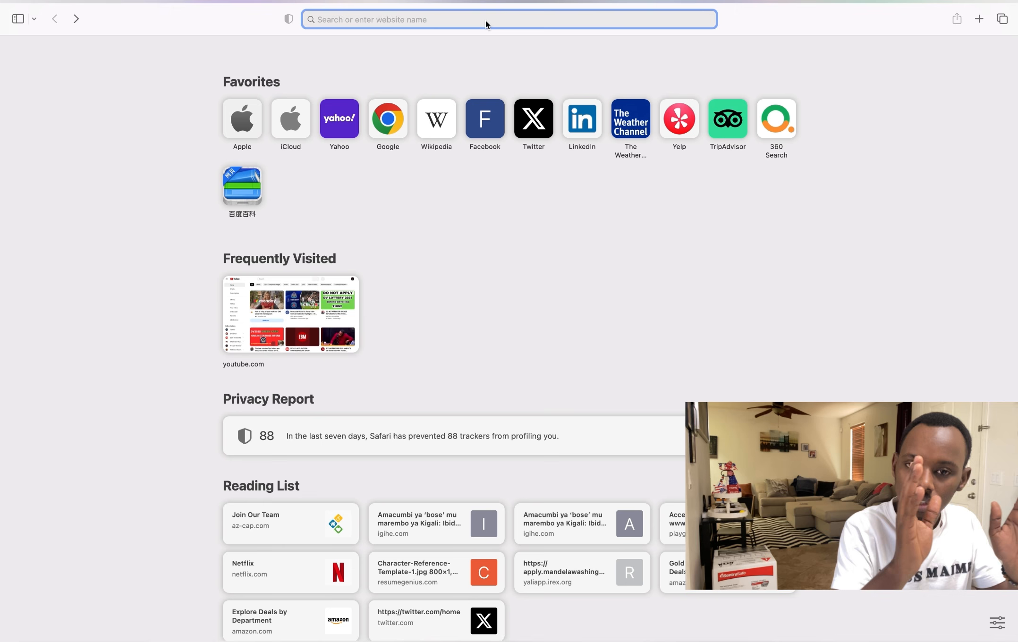
type("DV")
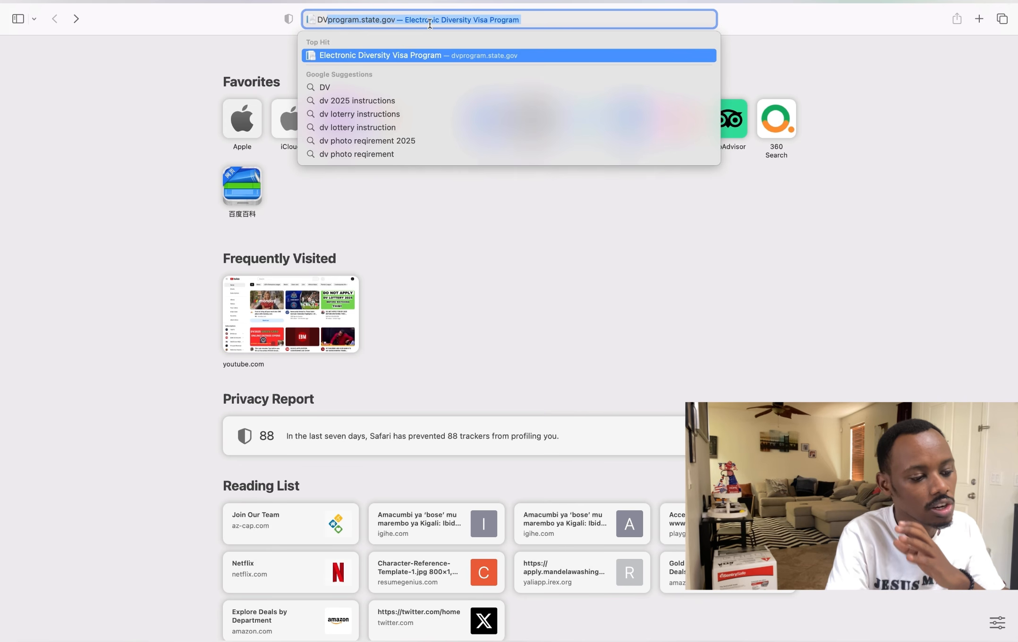
left_click(372, 56)
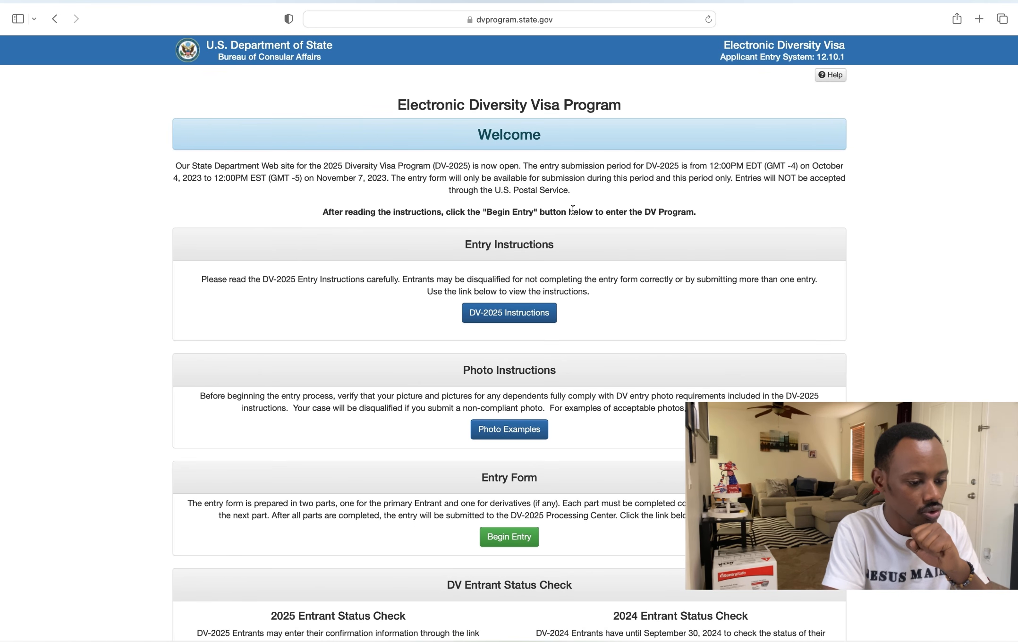
- Open the DV-2025 Diversity Visa Instructions page
left_click(513, 315)
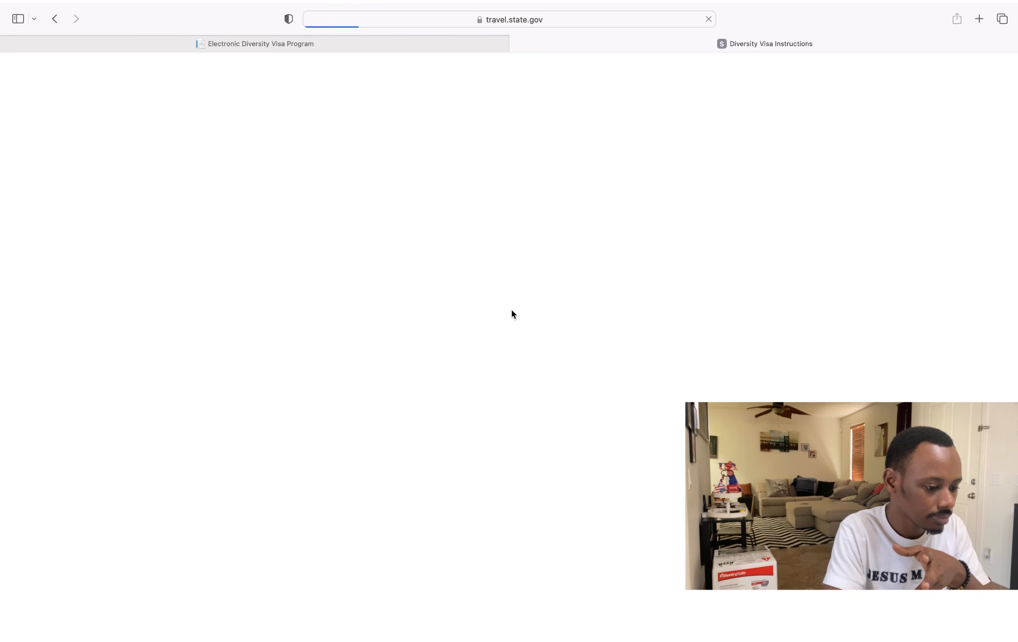
scroll(346, 452, "down", 10)
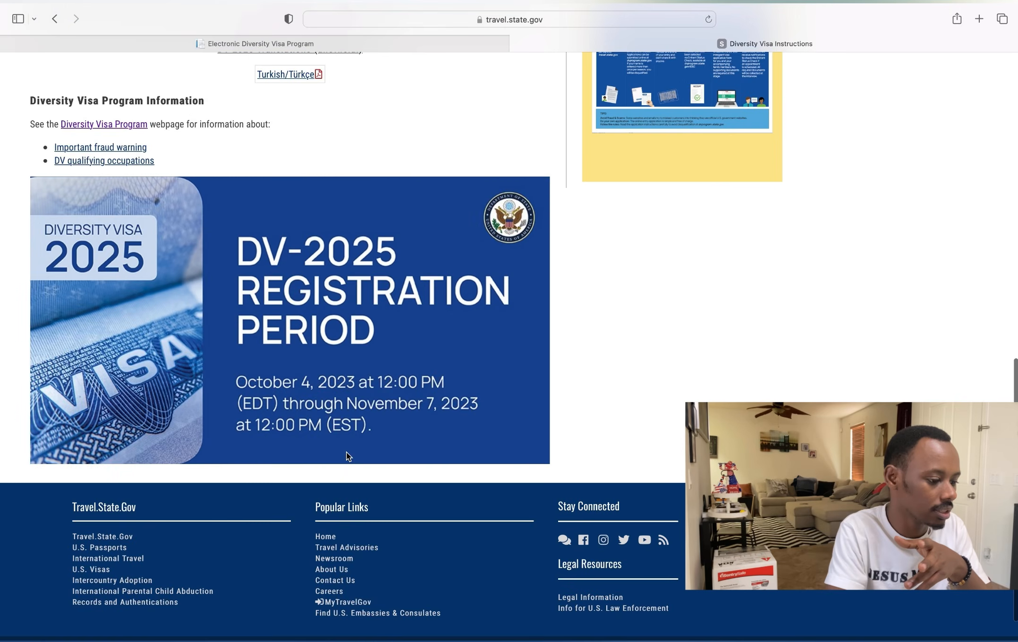
scroll(346, 452, "up", 5)
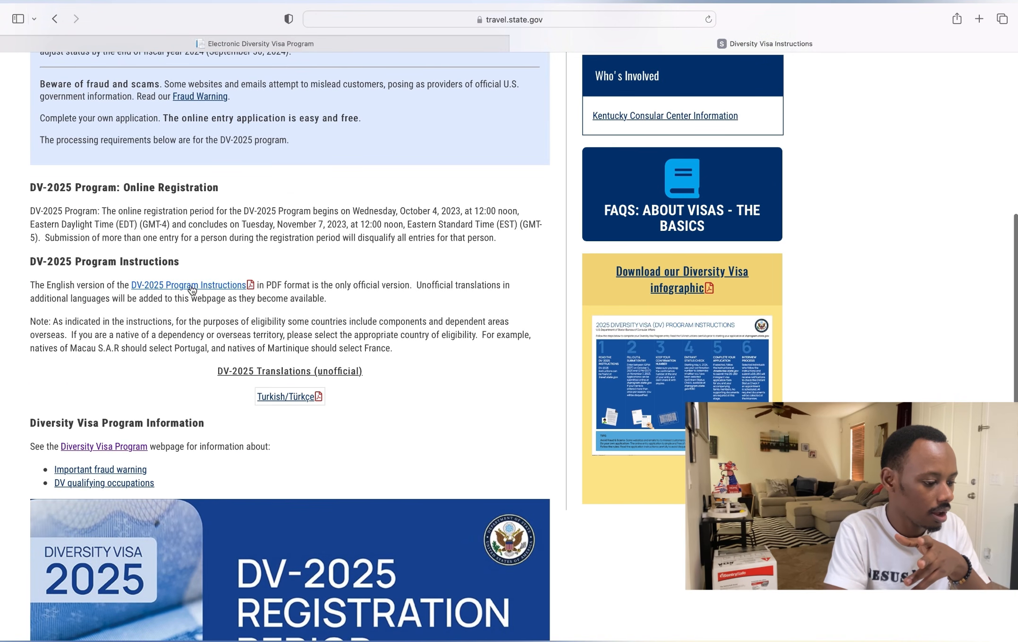
- Read through the DV-2025 Program Instructions PDF, then return to the entry welcome page
left_click(191, 284)
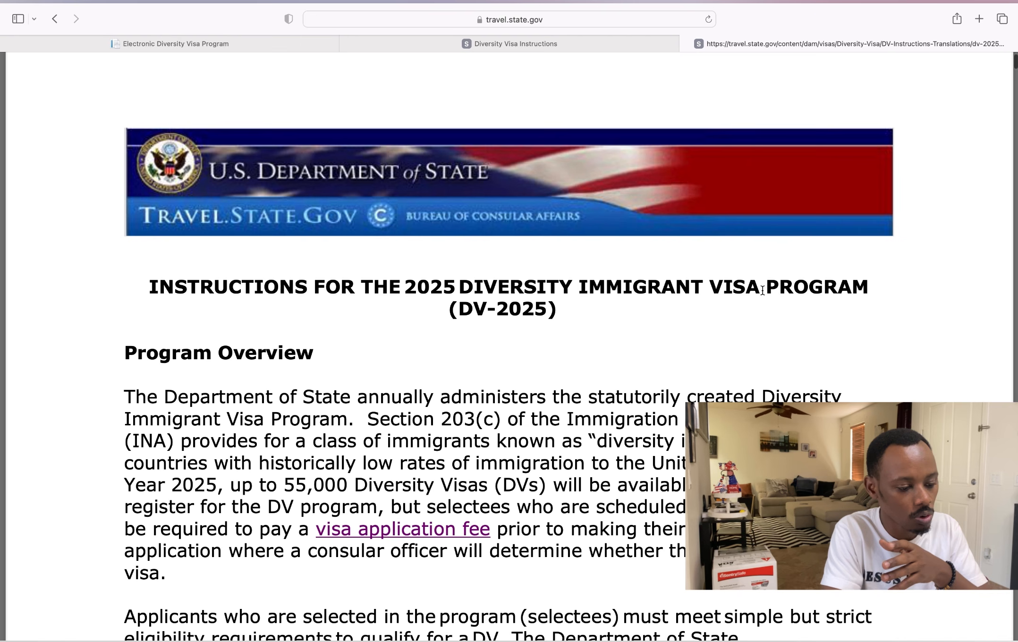
scroll(450, 382, "down", 12)
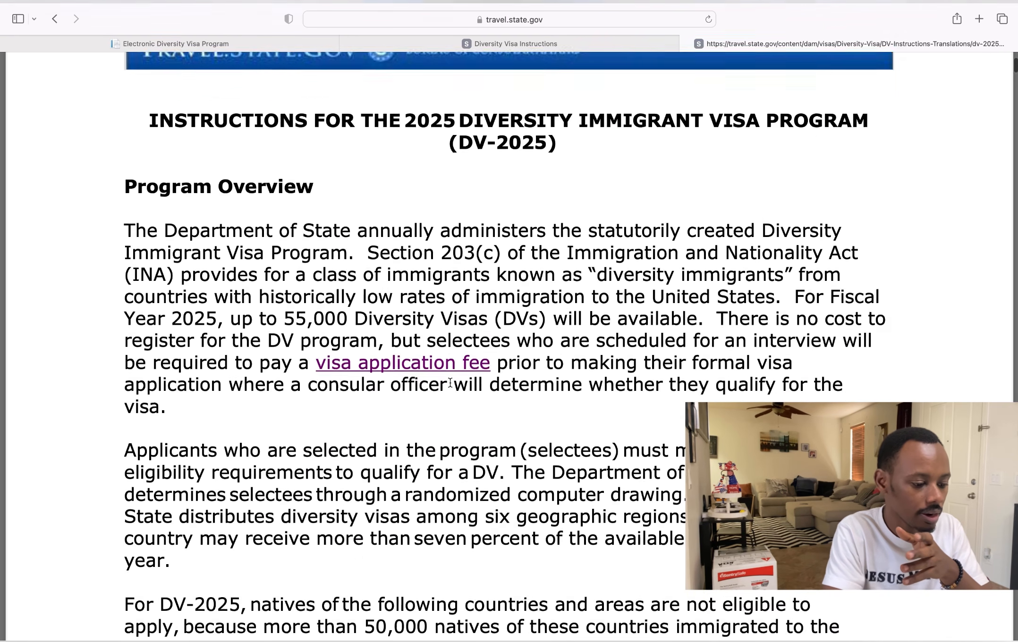
scroll(450, 383, "down", 15)
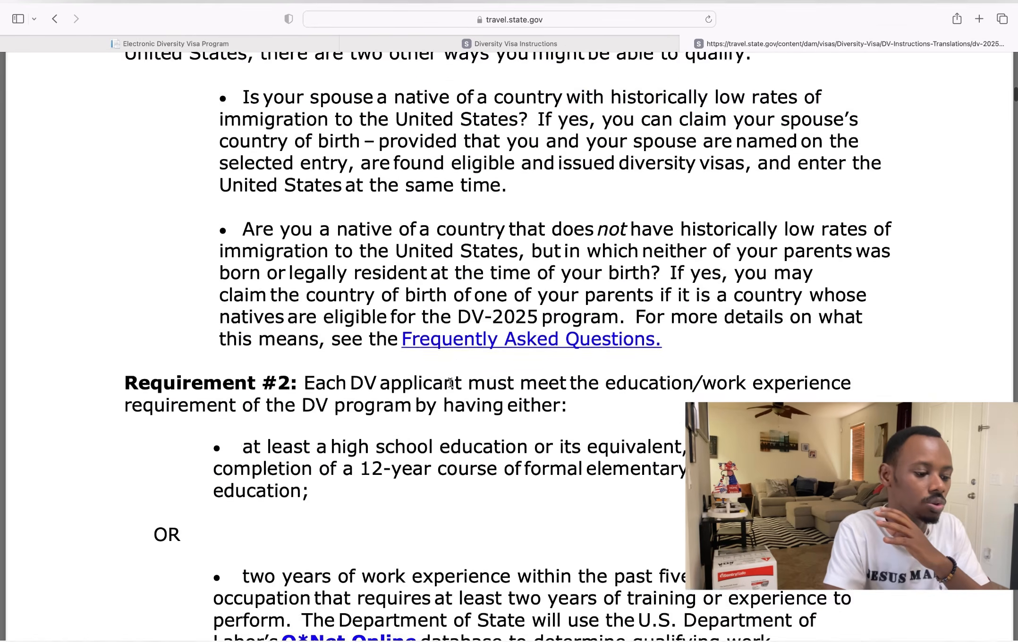
scroll(450, 383, "down", 12)
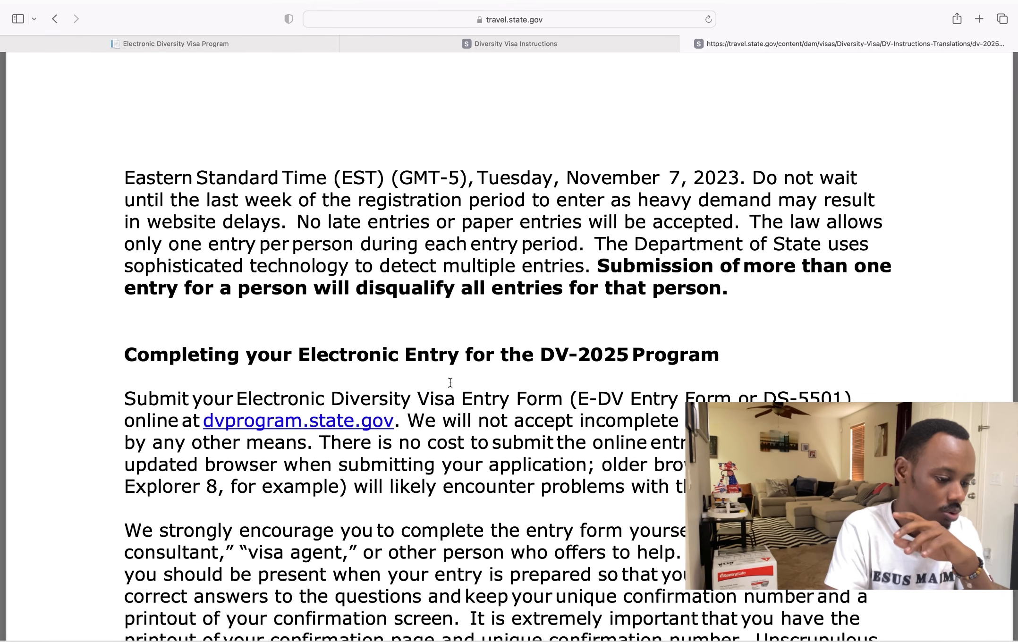
scroll(450, 383, "up", 15)
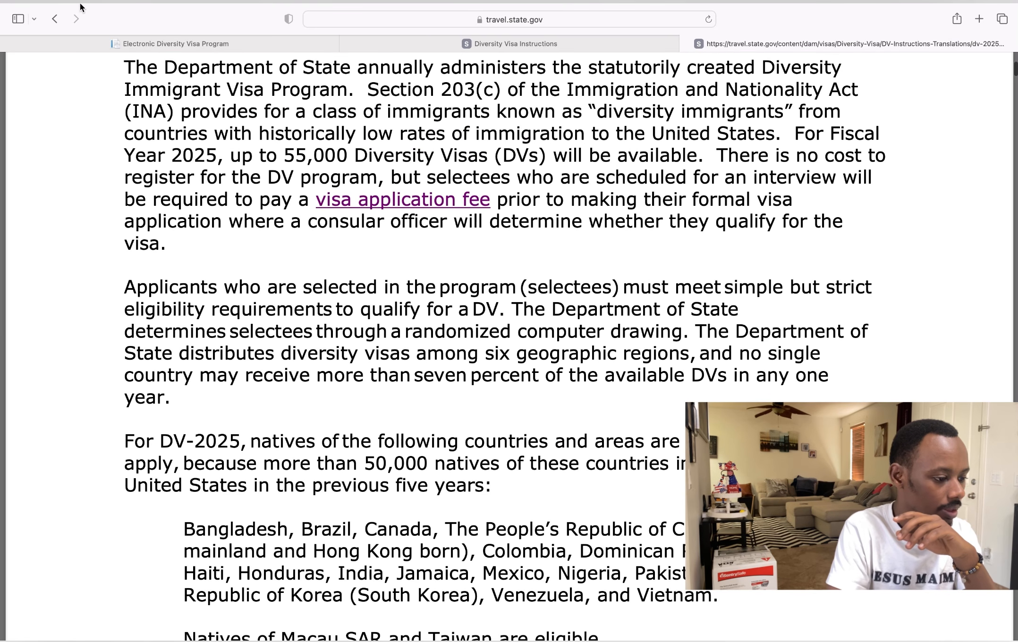
left_click(142, 38)
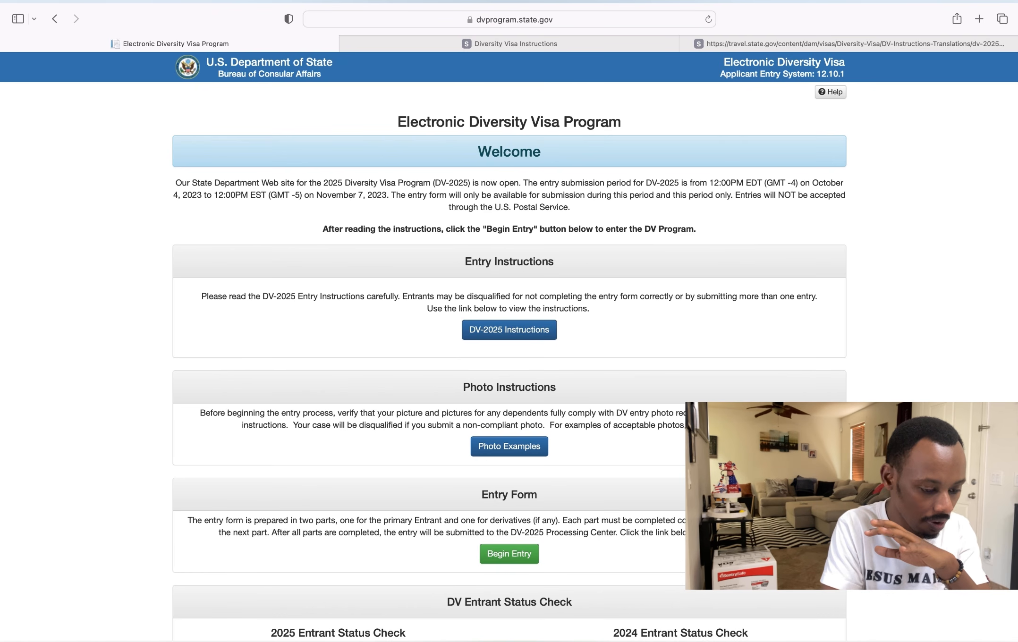
- Open the visa Photo Examples page and scroll down to the example thumbnails
left_click(527, 449)
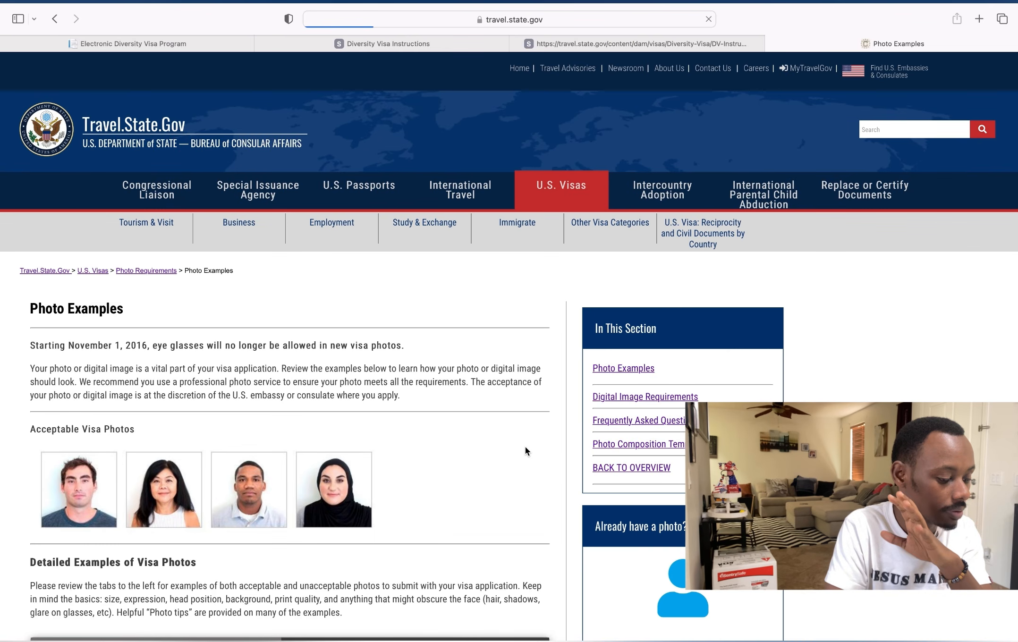
scroll(525, 451, "down", 3)
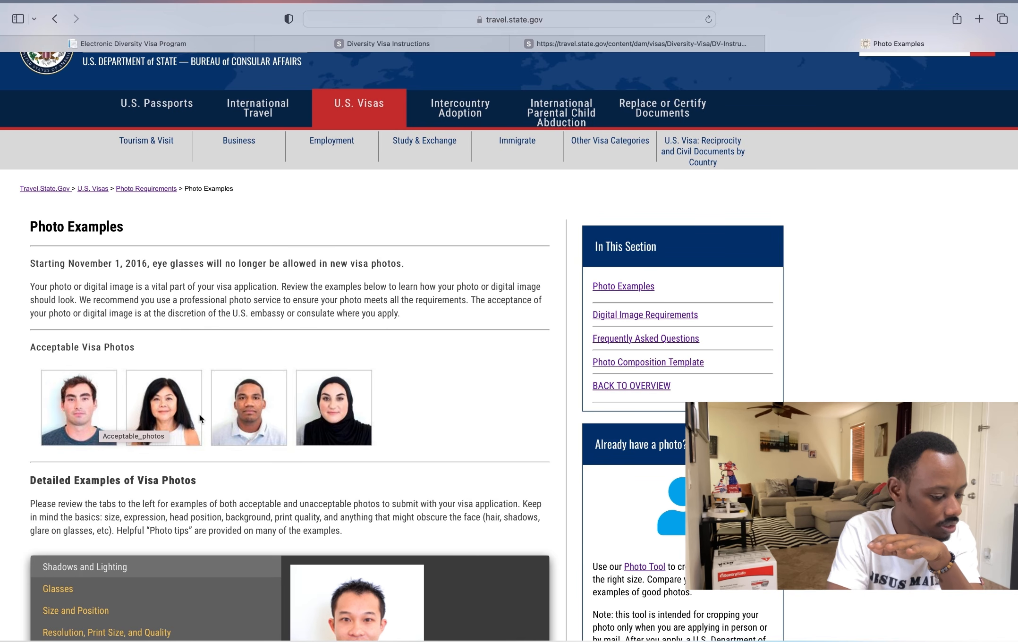
scroll(279, 435, "down", 3)
scroll(279, 435, "down", 10)
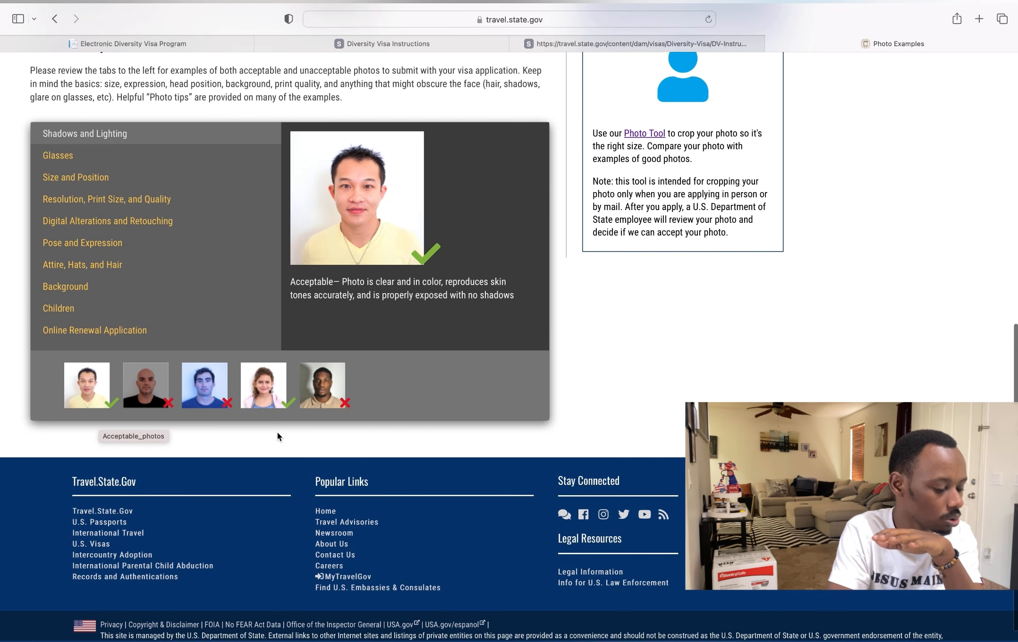
- Compare acceptable and unacceptable example photos, then return to the DV entry page
left_click(161, 392)
left_click(208, 393)
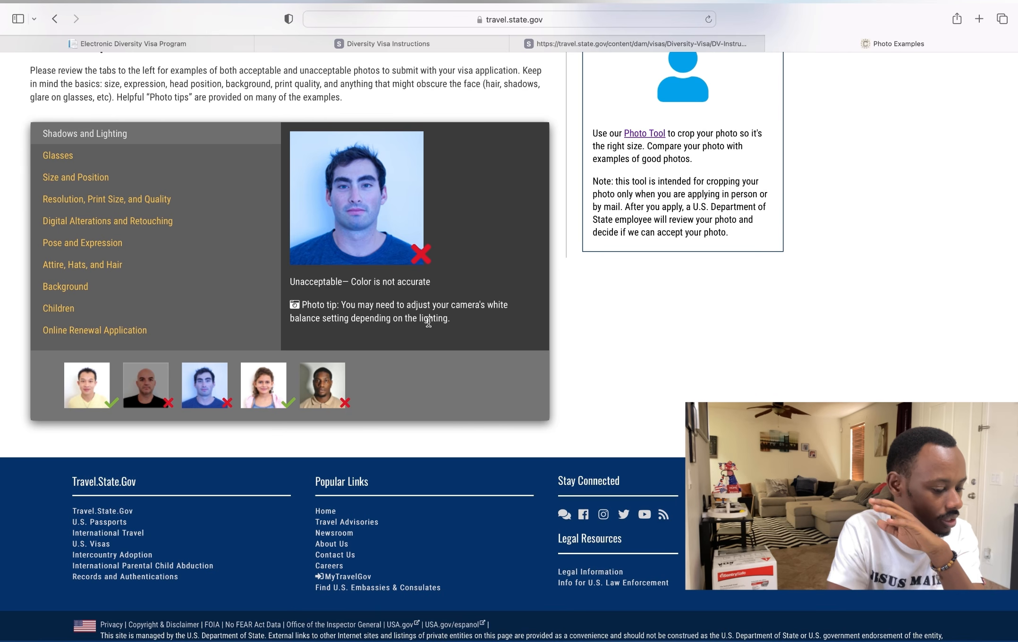
left_click(276, 395)
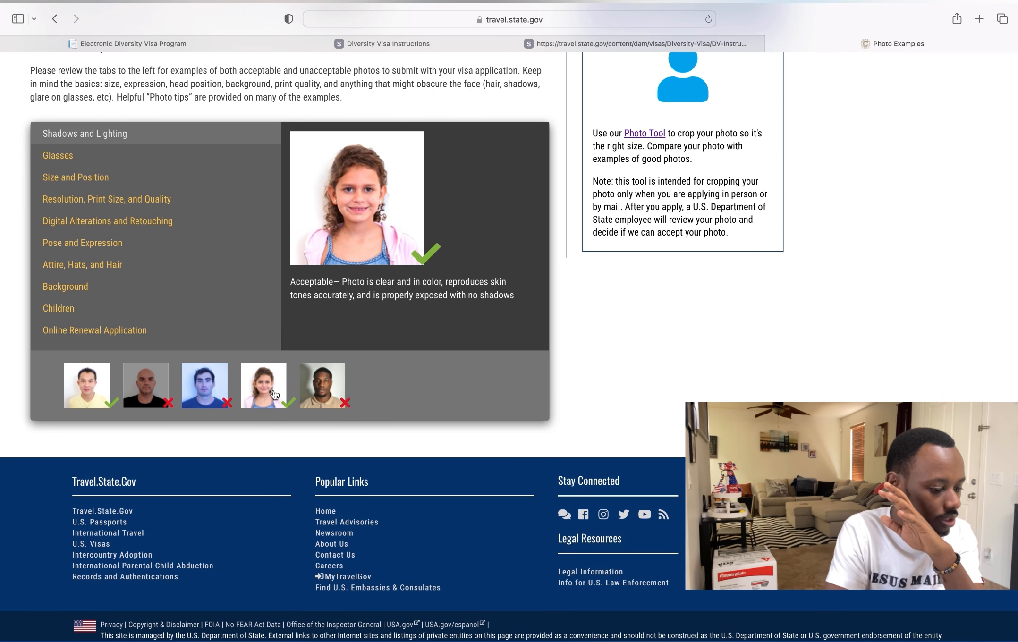
left_click(310, 395)
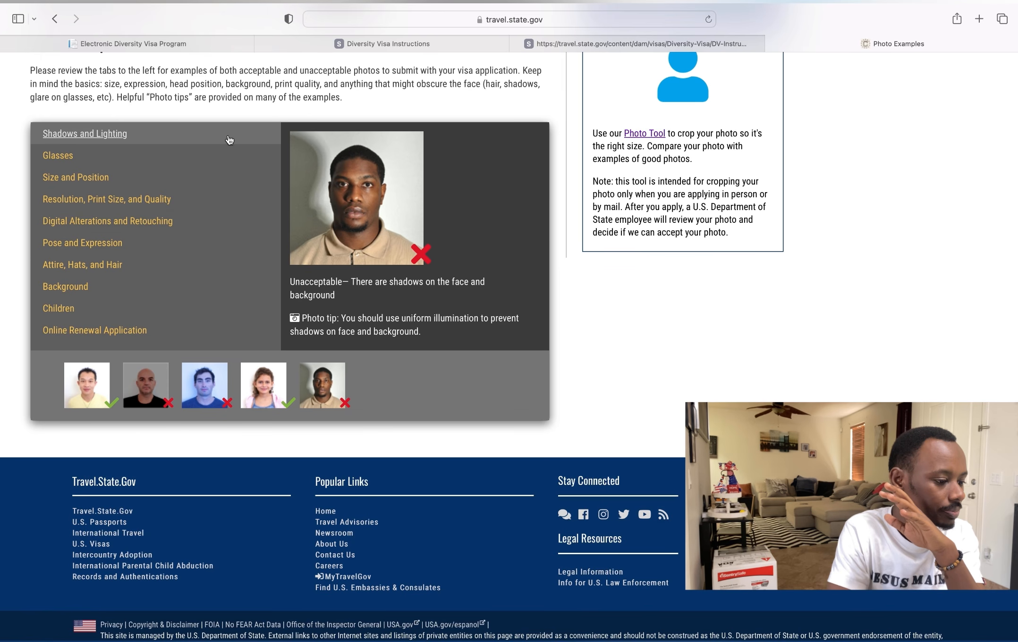
left_click(200, 47)
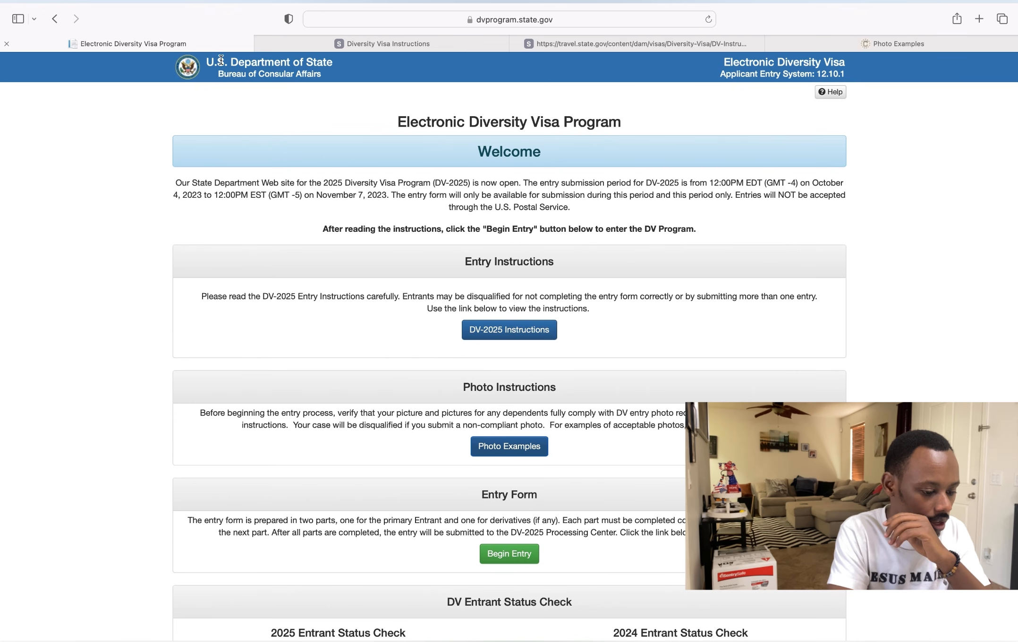
- Scroll to the Entry Form section and begin a new DV-2025 entry
scroll(433, 398, "down", 3)
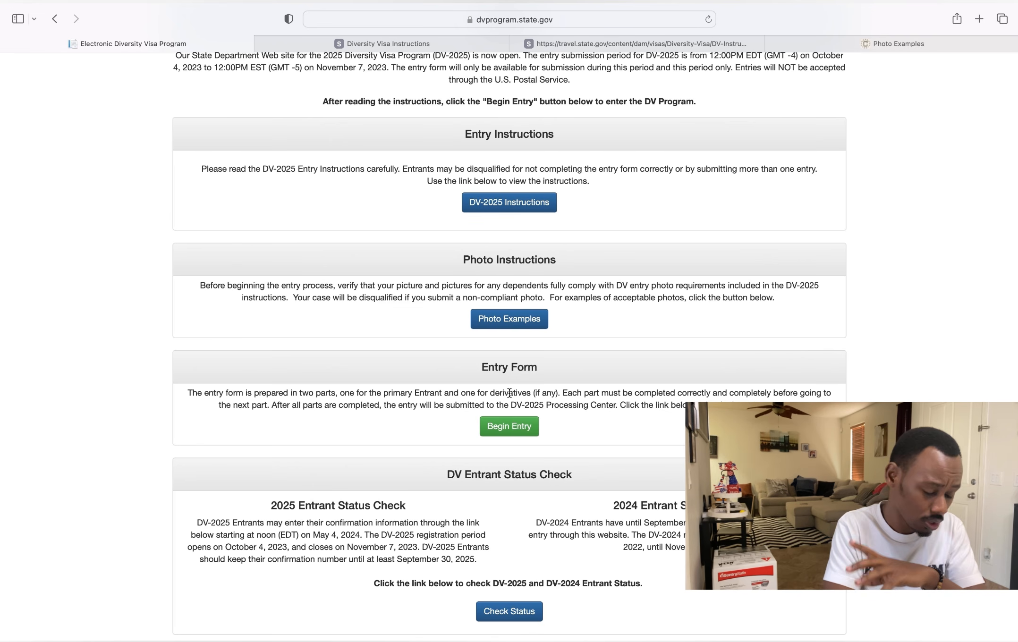
left_click(507, 430)
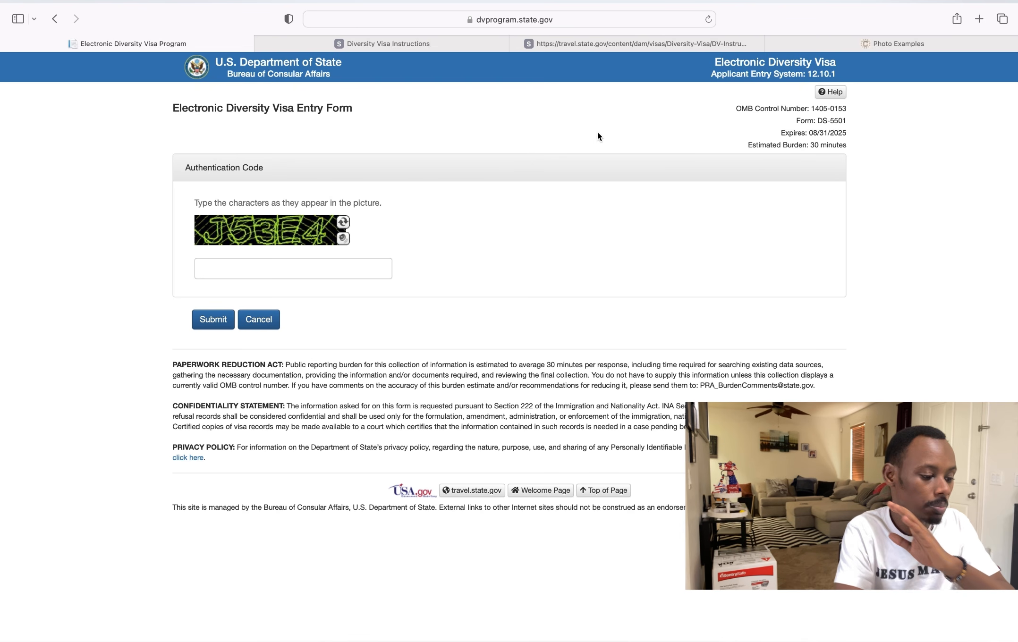
- Enter the pictured authentication code and submit it to reach Part One
left_click(344, 278)
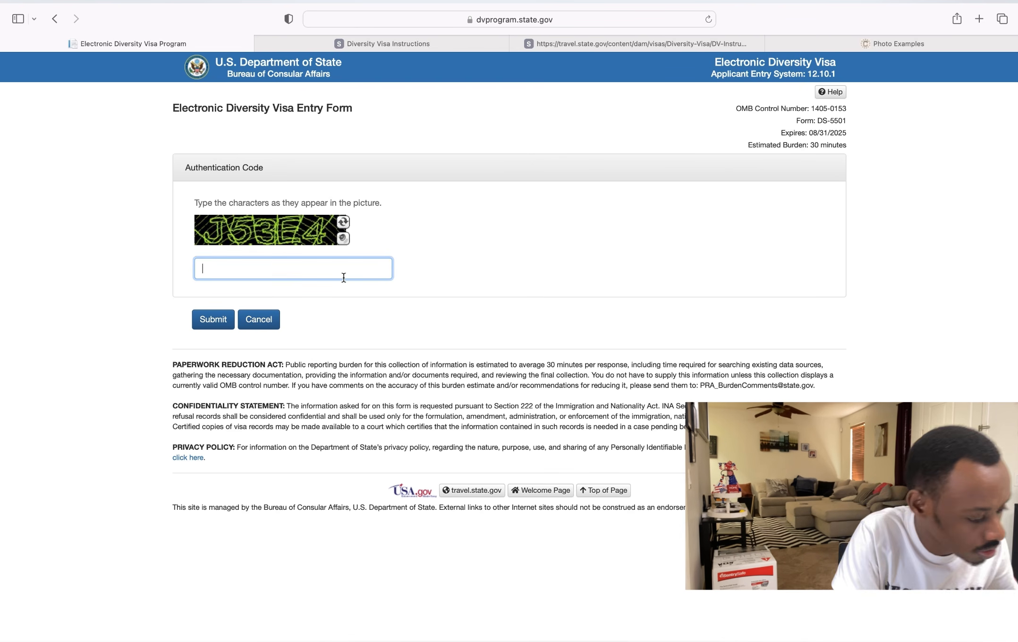
type("J")
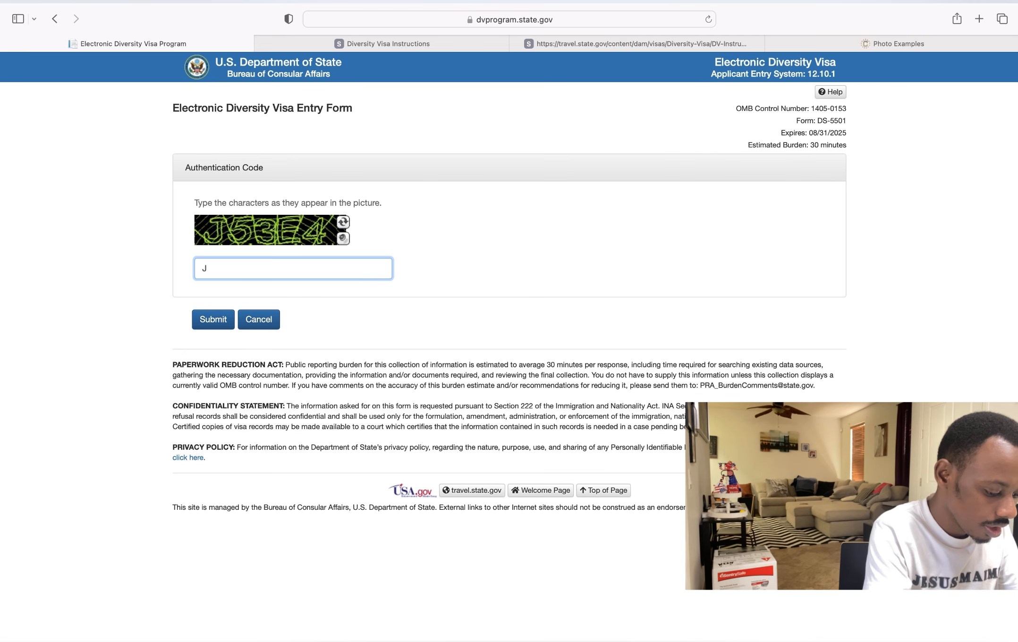
type("53")
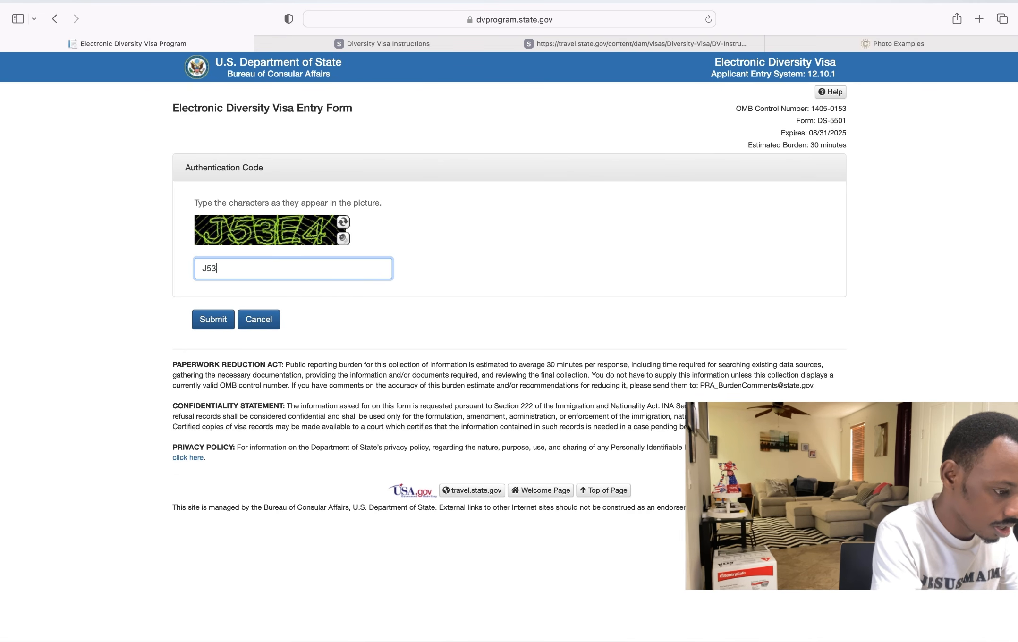
type("E")
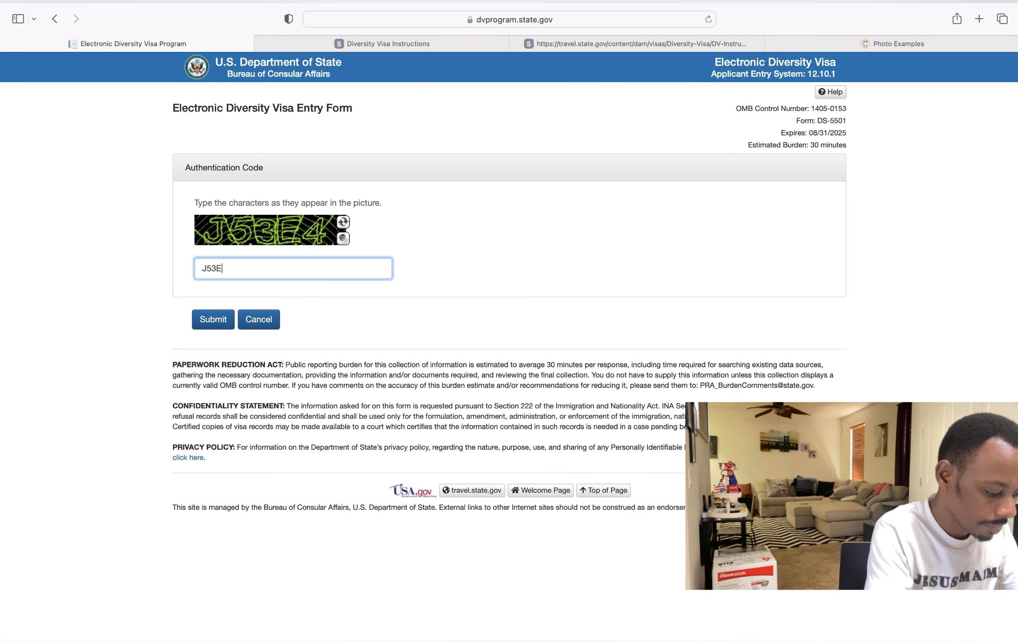
type("4")
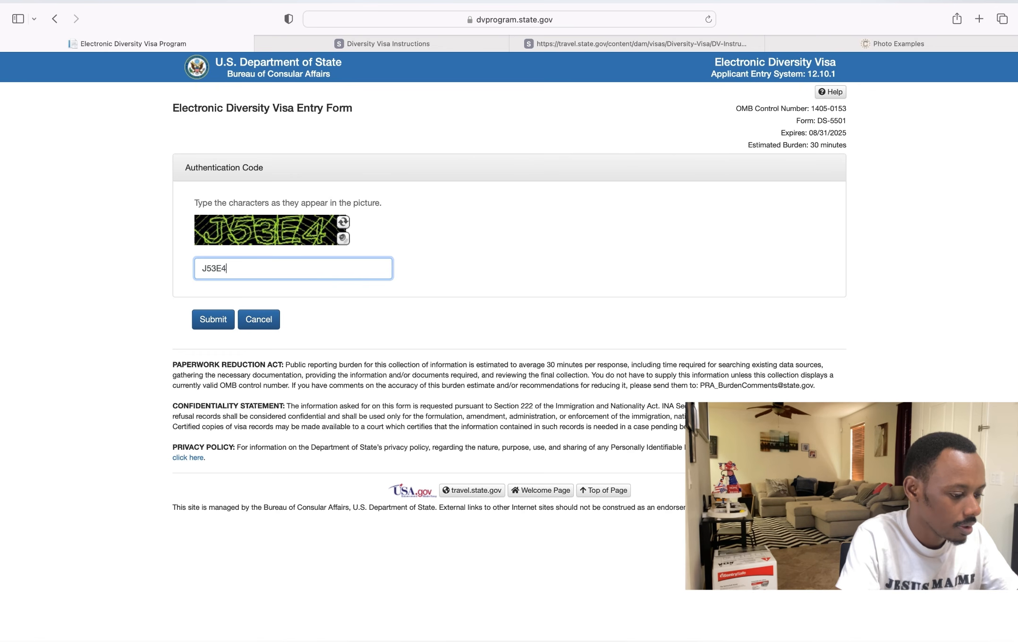
left_click(212, 319)
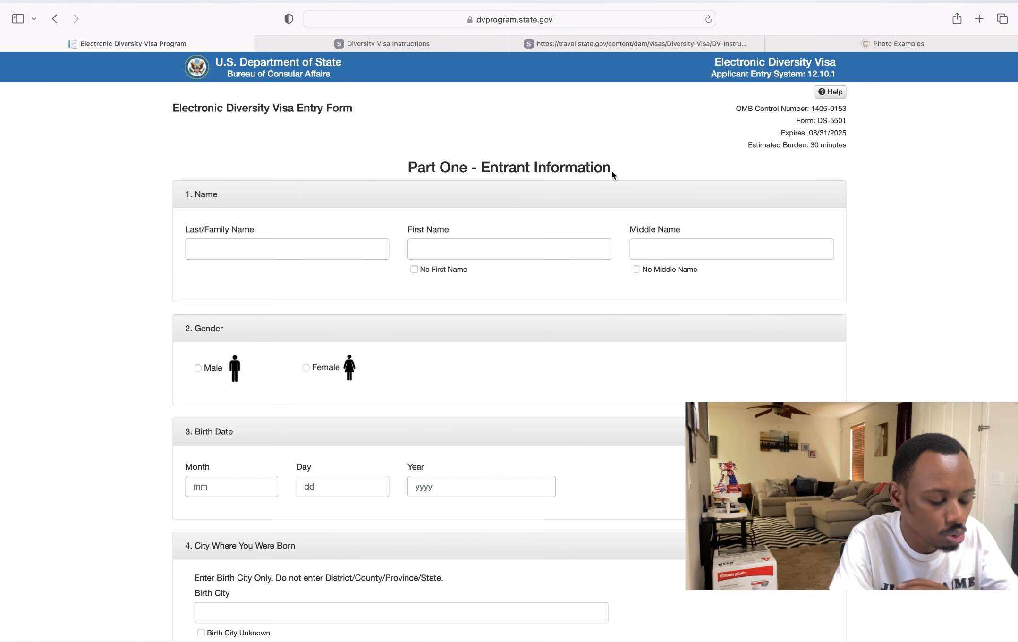
- Enter the entrant's family and first names and tick No Middle Name
left_click(222, 242)
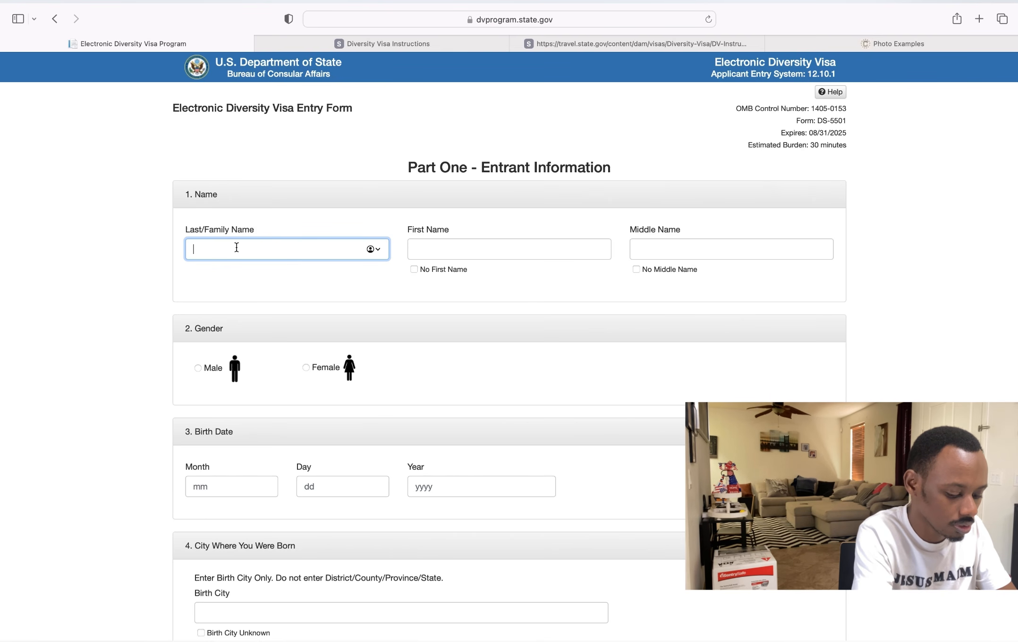
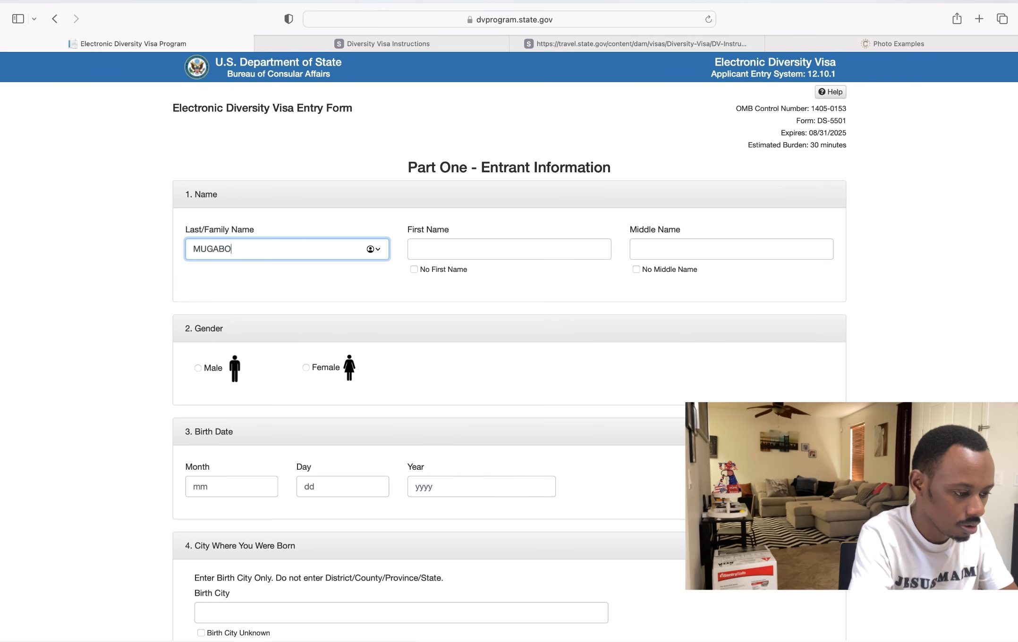
left_click(449, 251)
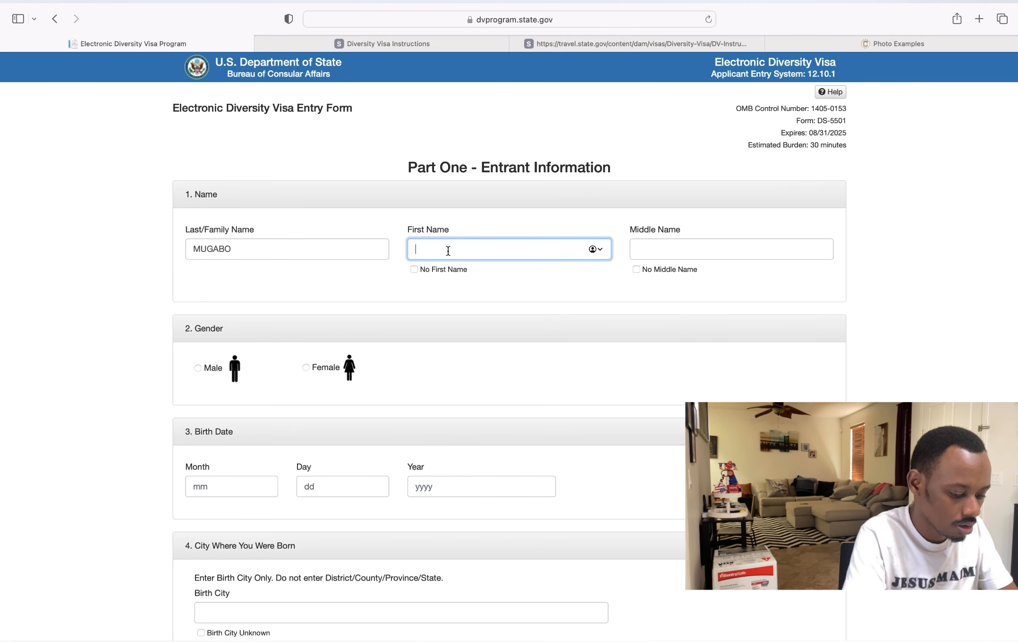
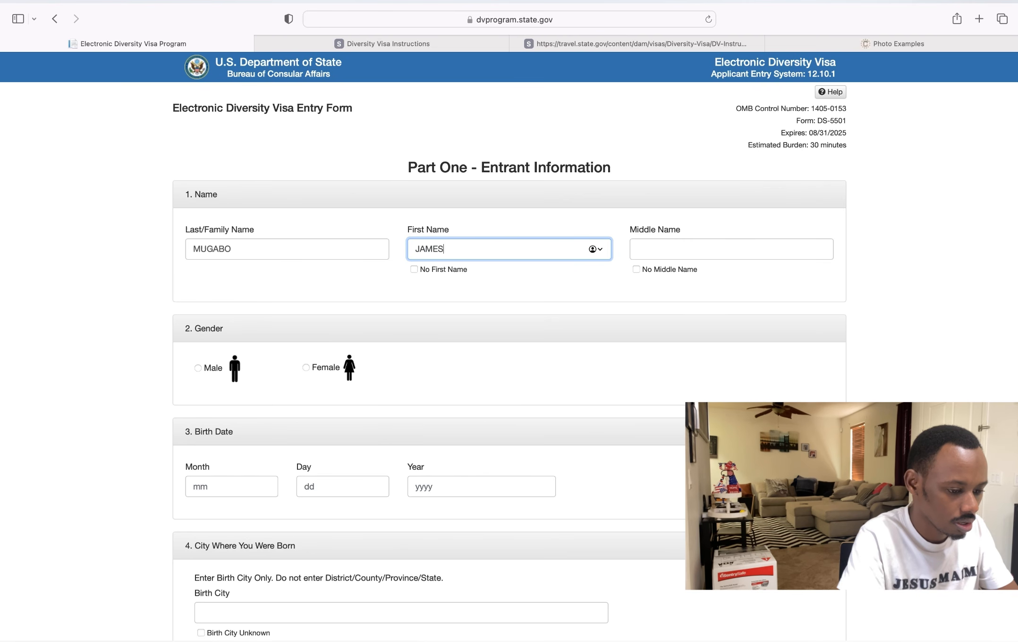
left_click(602, 301)
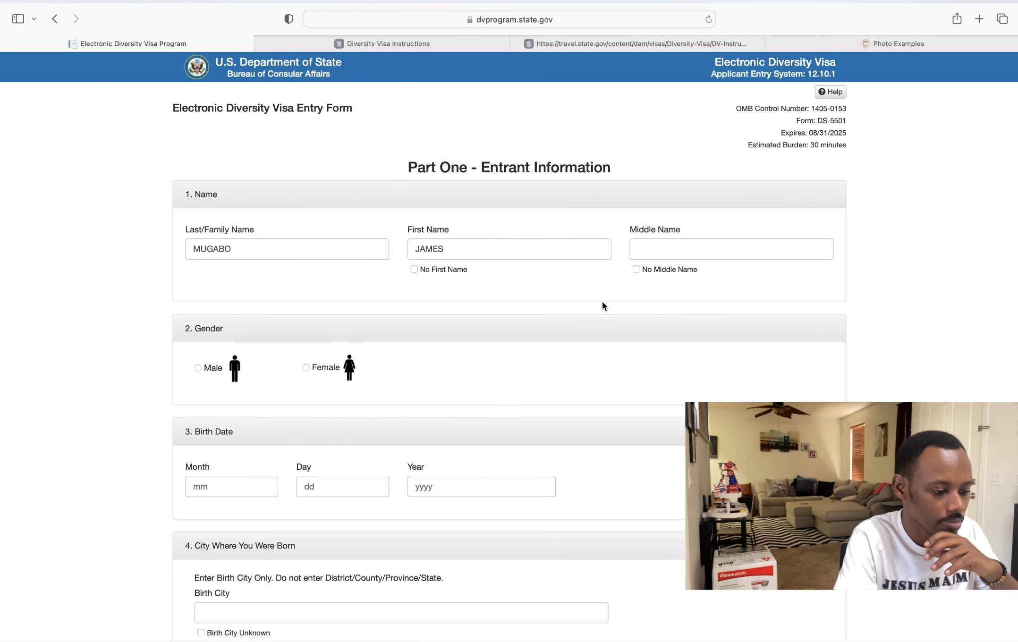
left_click(667, 251)
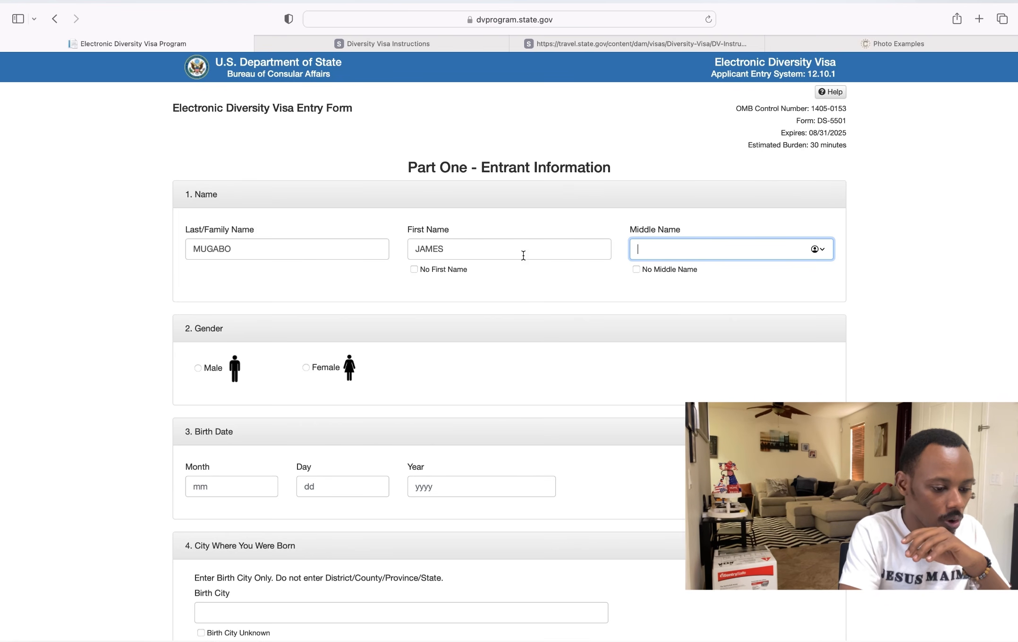
left_click(636, 269)
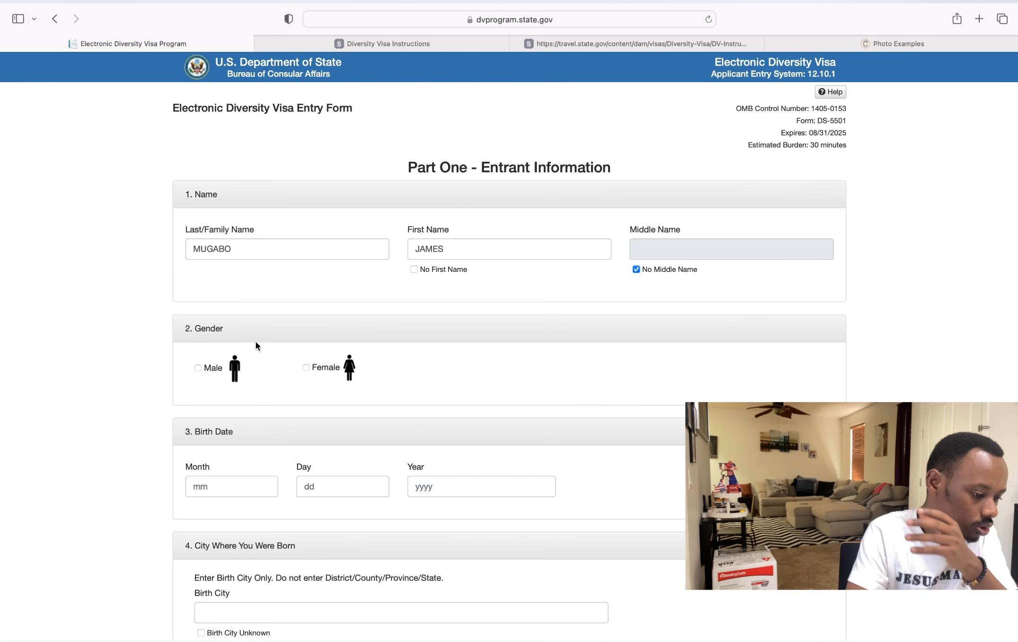
- Select Male and set the birth date to month 4, day 9, year 1990
left_click(202, 368)
left_click(218, 490)
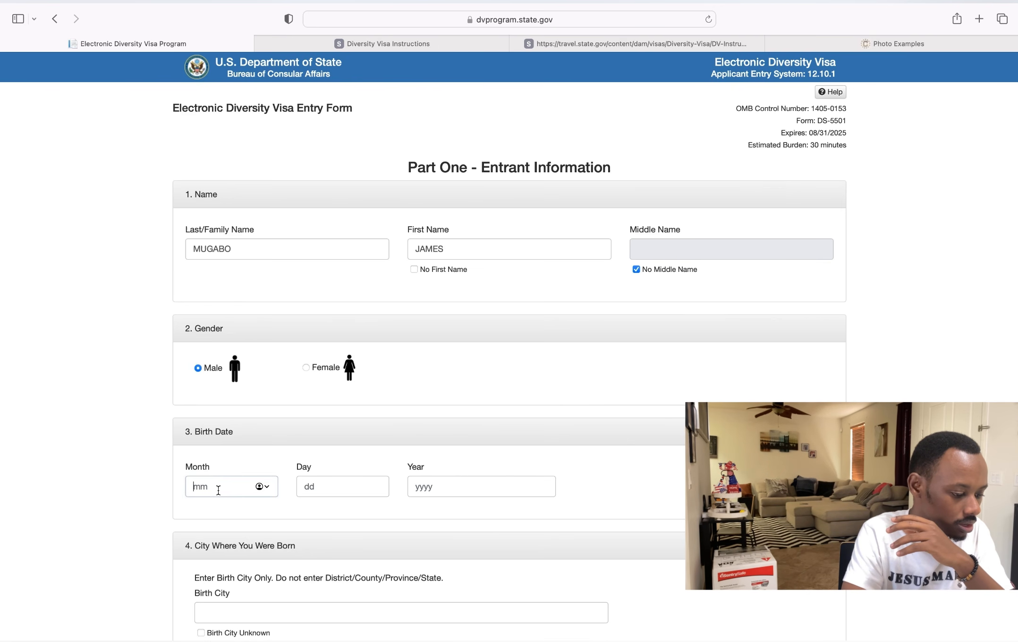
type("4")
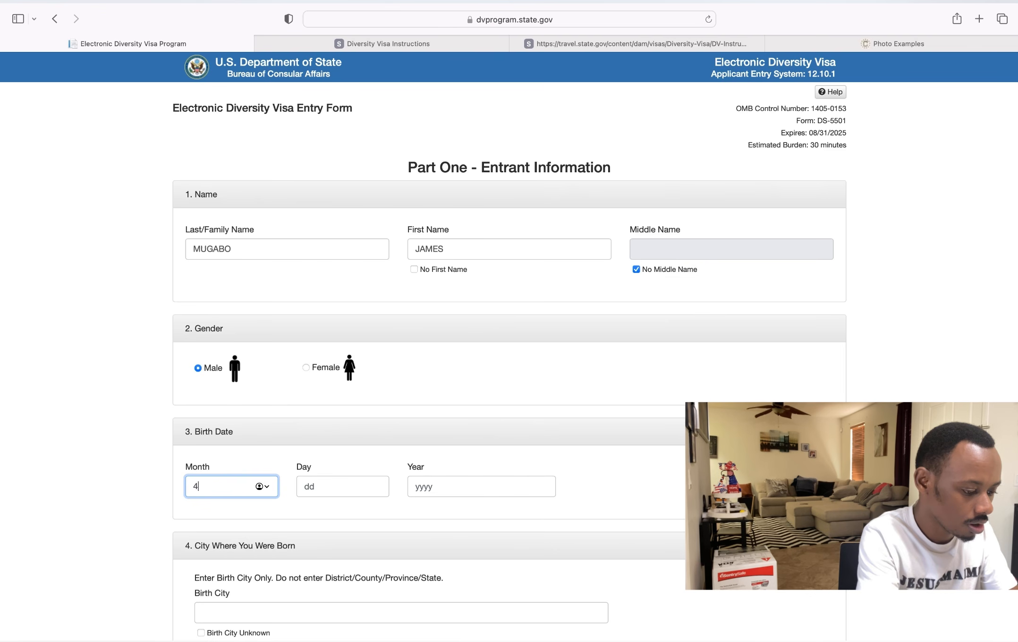
left_click(320, 490)
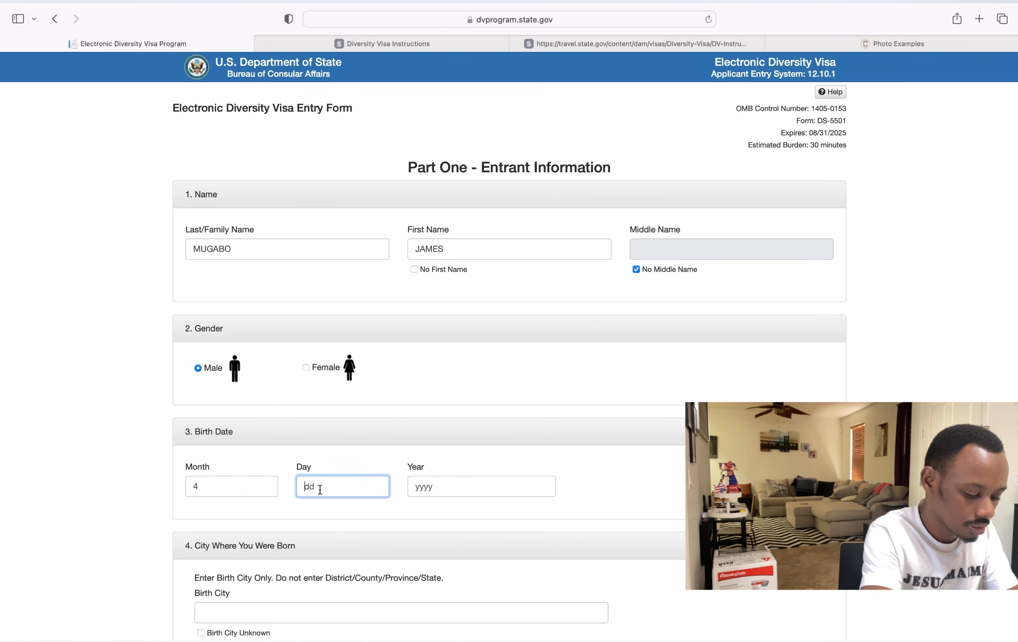
type("9")
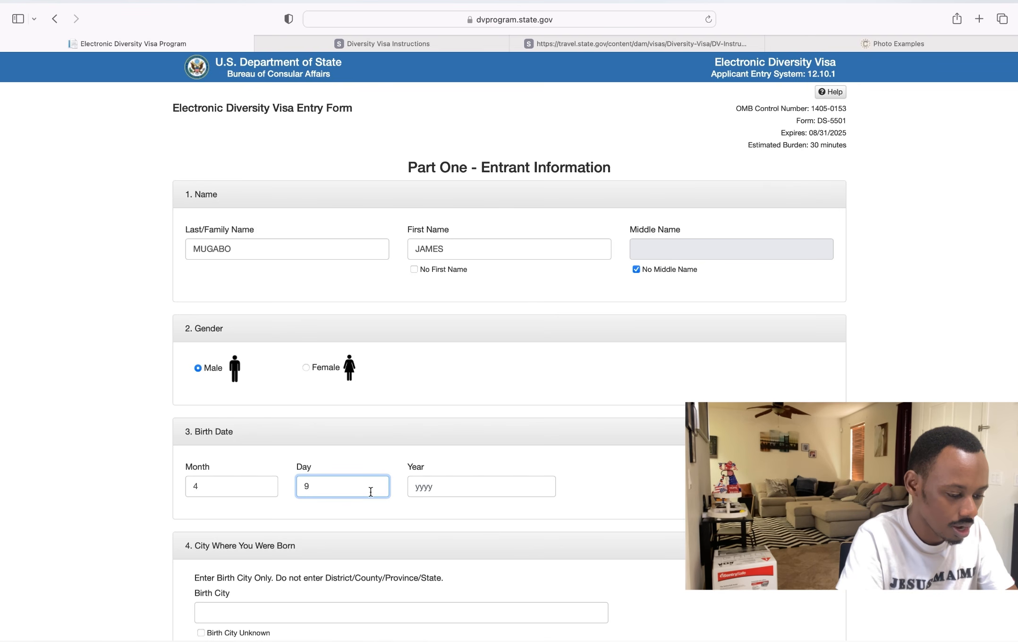
left_click(431, 489)
type("1")
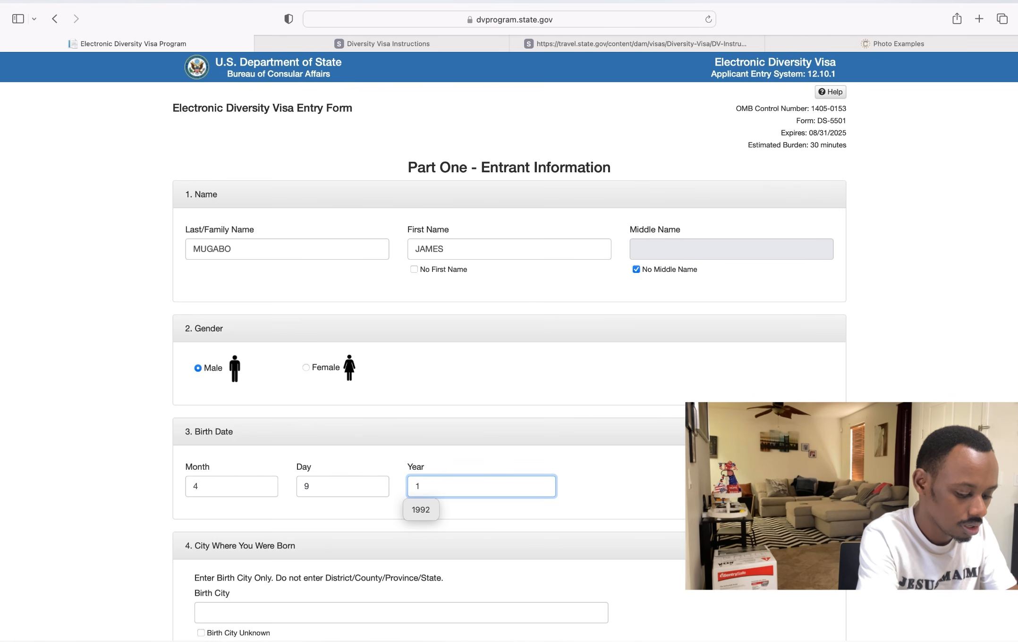
type("990")
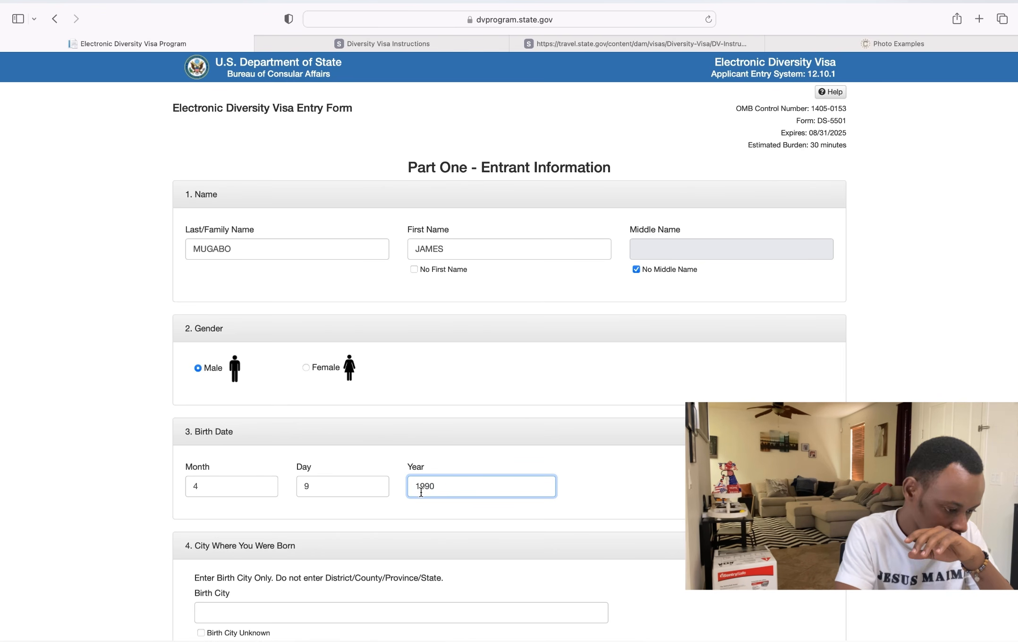
scroll(418, 492, "down", 5)
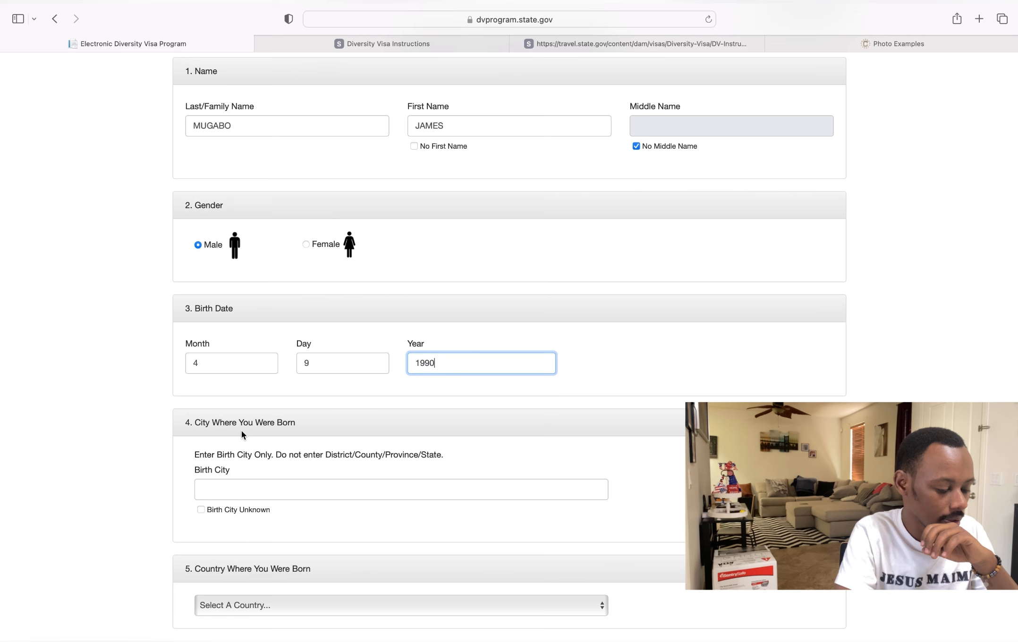
left_click(245, 486)
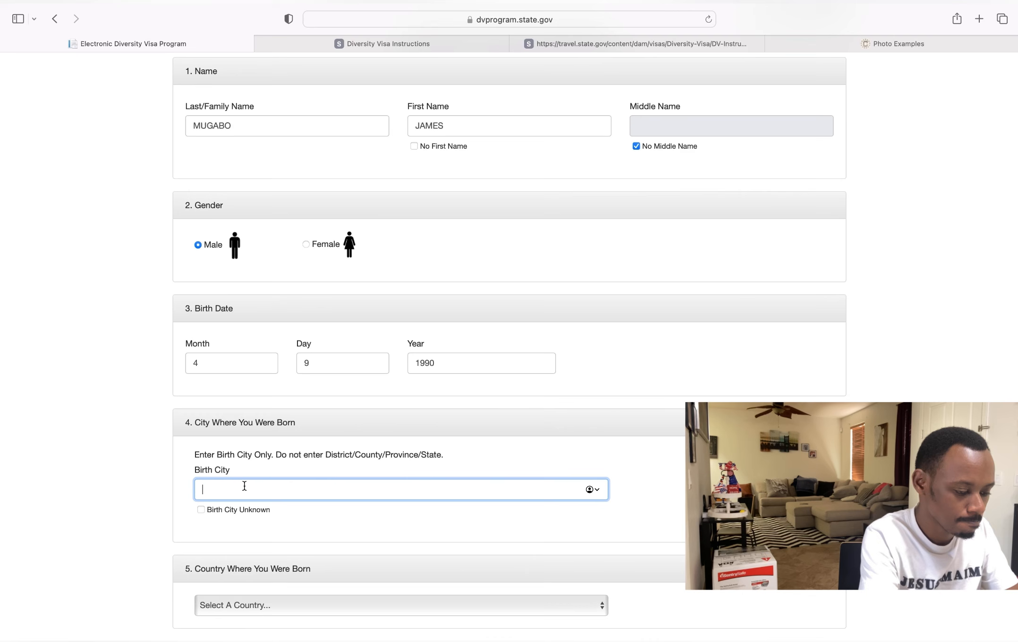
- Enter BUGESERA as the birth city
scroll(245, 486, "down", 3)
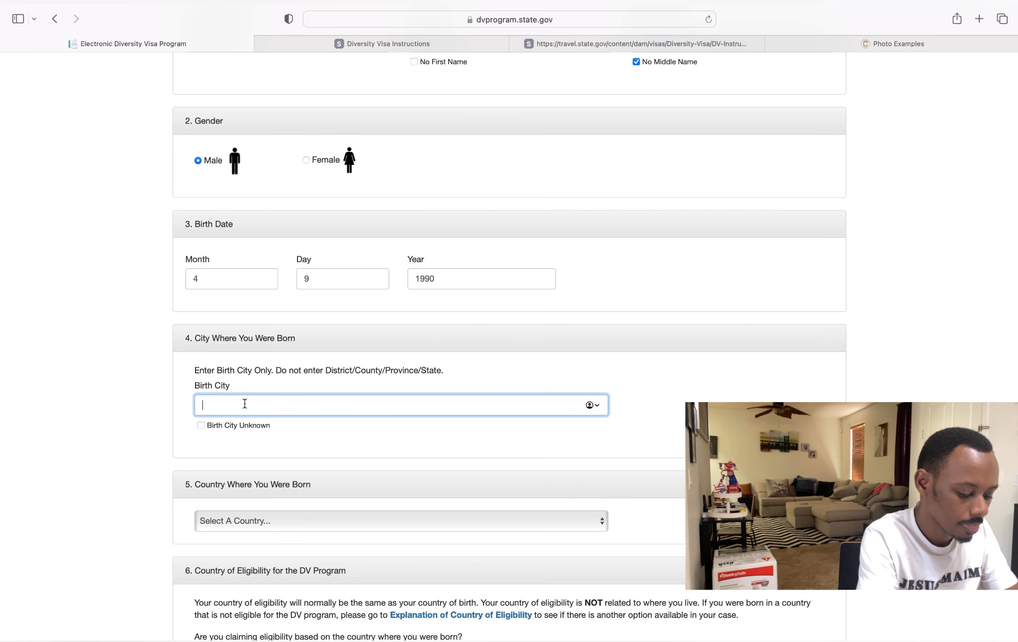
type("NYAMAT")
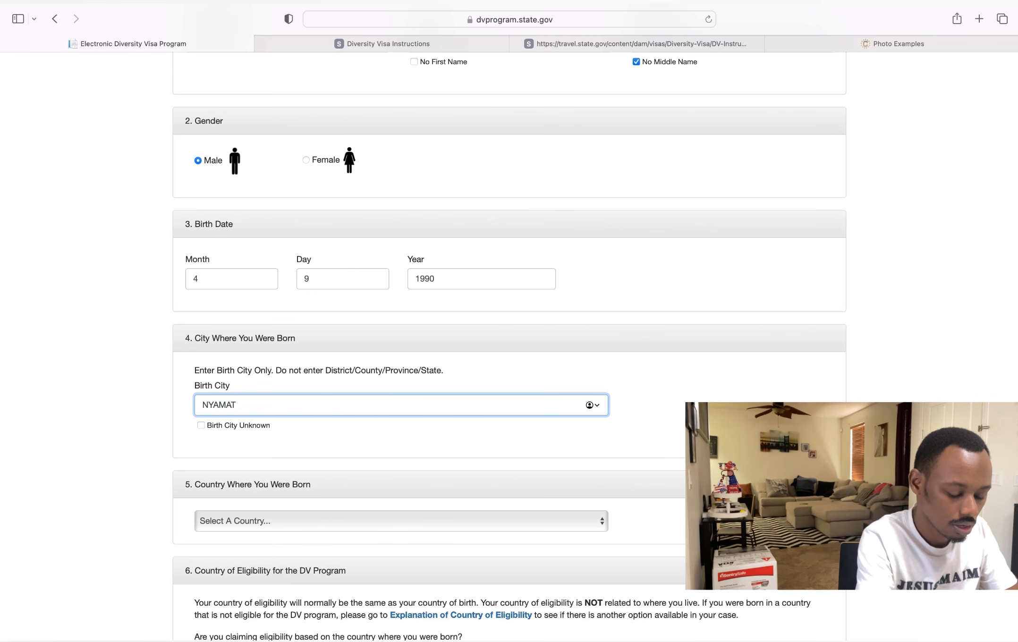
key("BackSpace")
key("BackSpace")
key("BackSpace")
key("BackSpace")
key("BackSpace")
key("BackSpace")
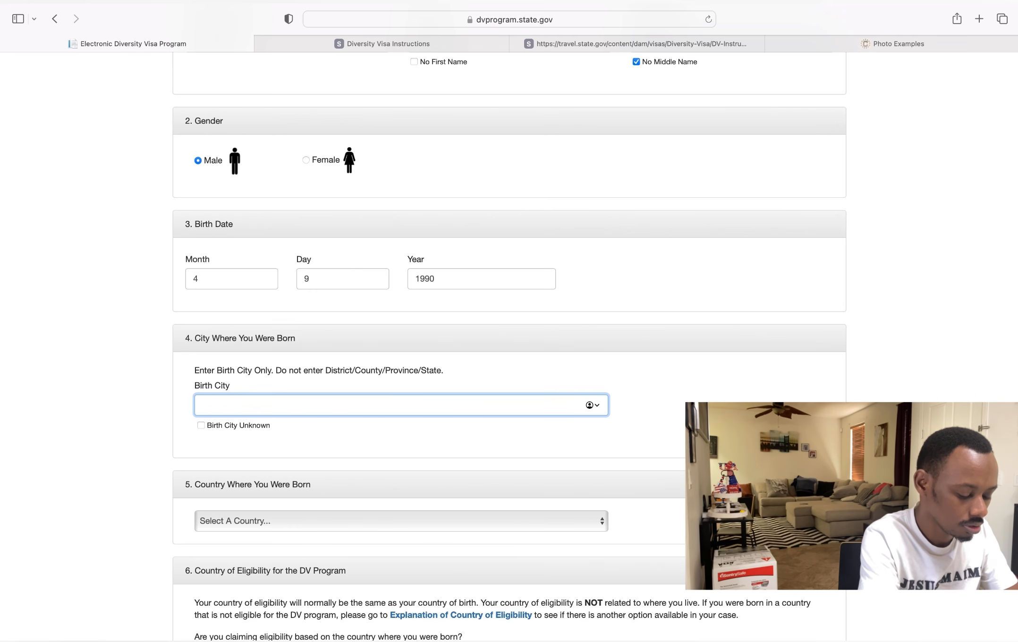
type("BU")
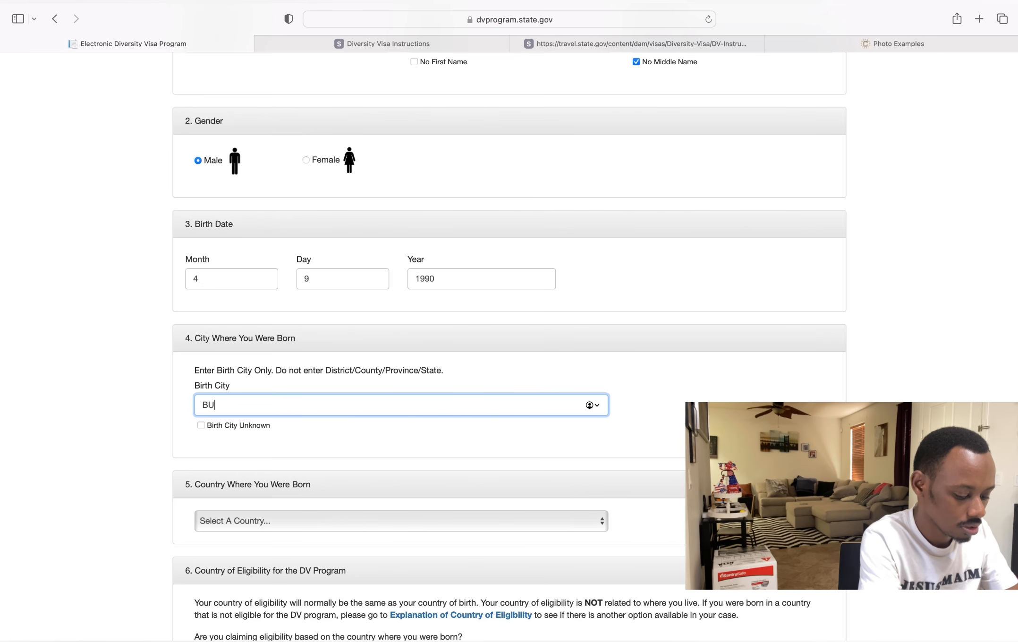
type("GESERA")
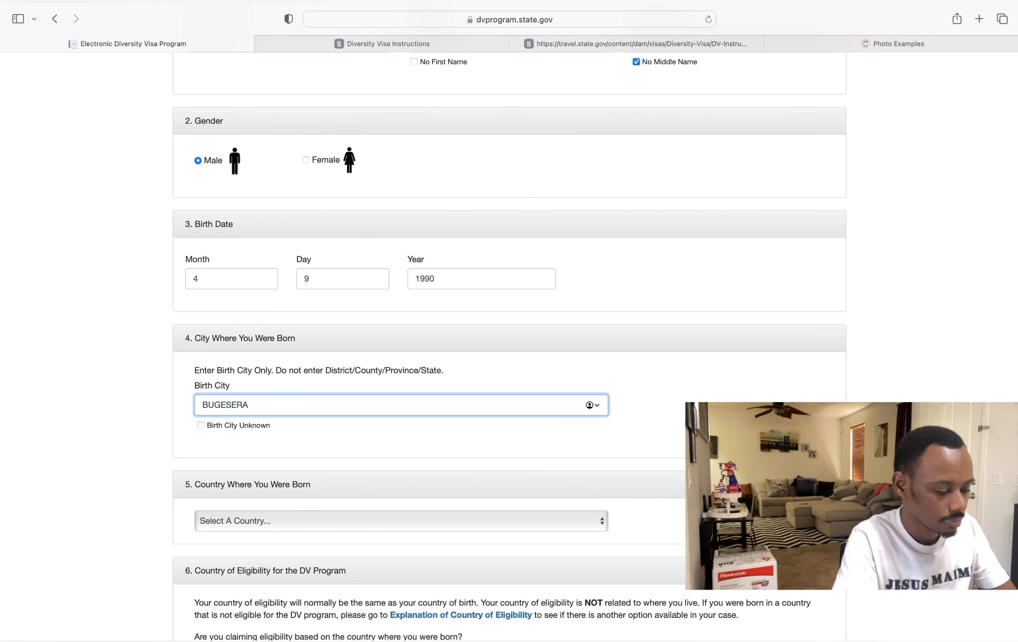
- Choose Rwanda as the country where the entrant was born
scroll(279, 408, "down", 3)
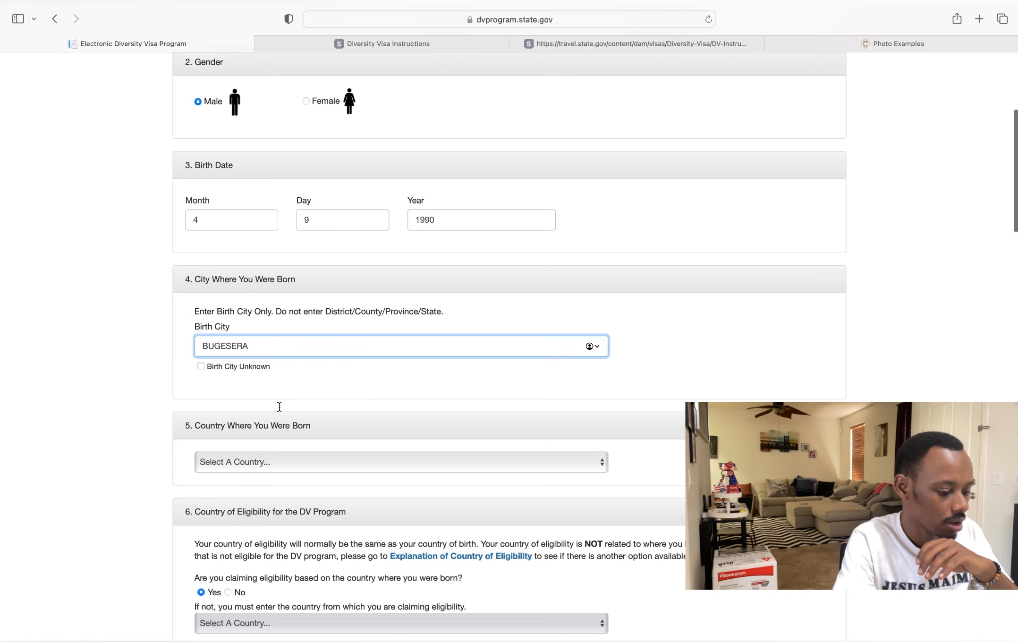
left_click(289, 422)
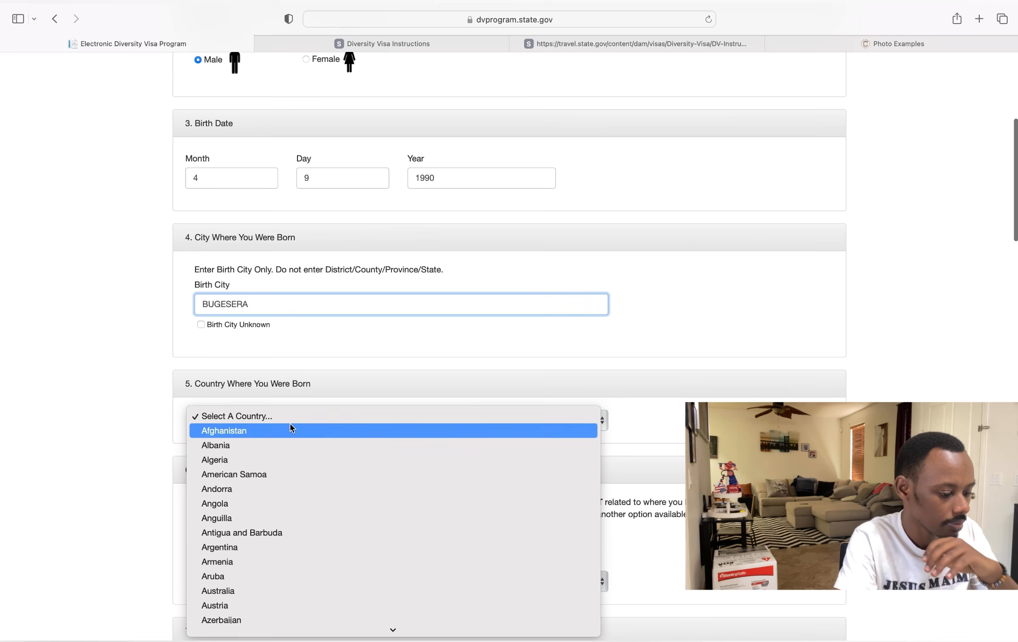
scroll(305, 546, "down", 20)
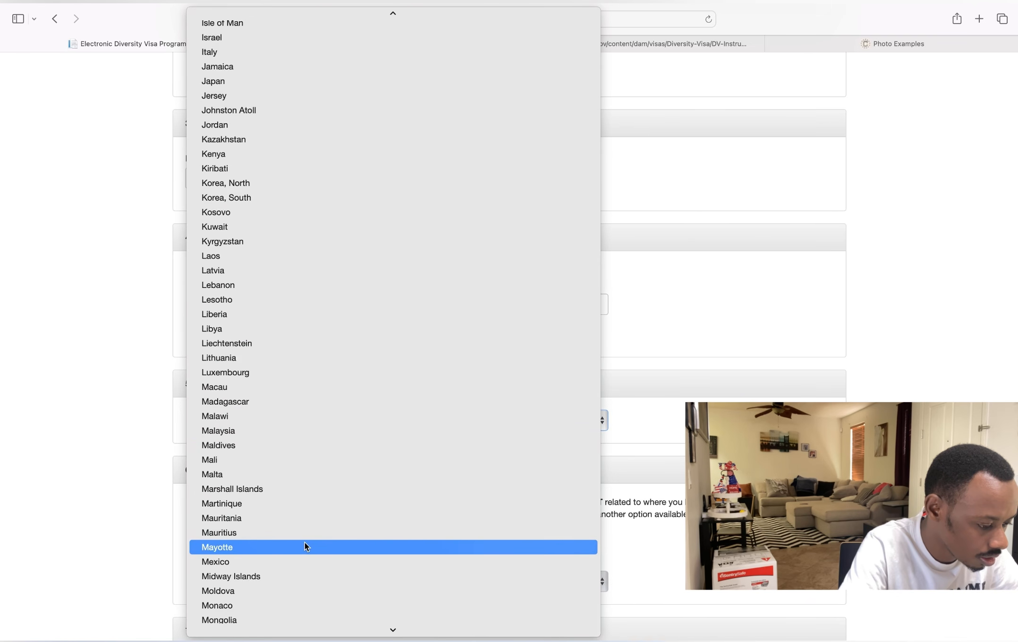
scroll(305, 547, "down", 14)
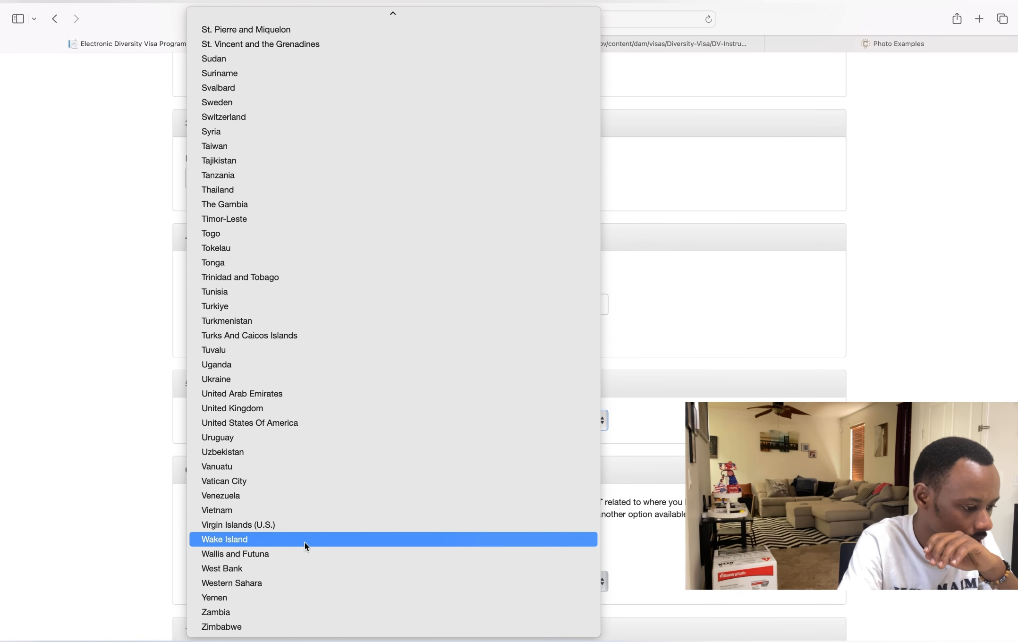
scroll(305, 547, "up", 7)
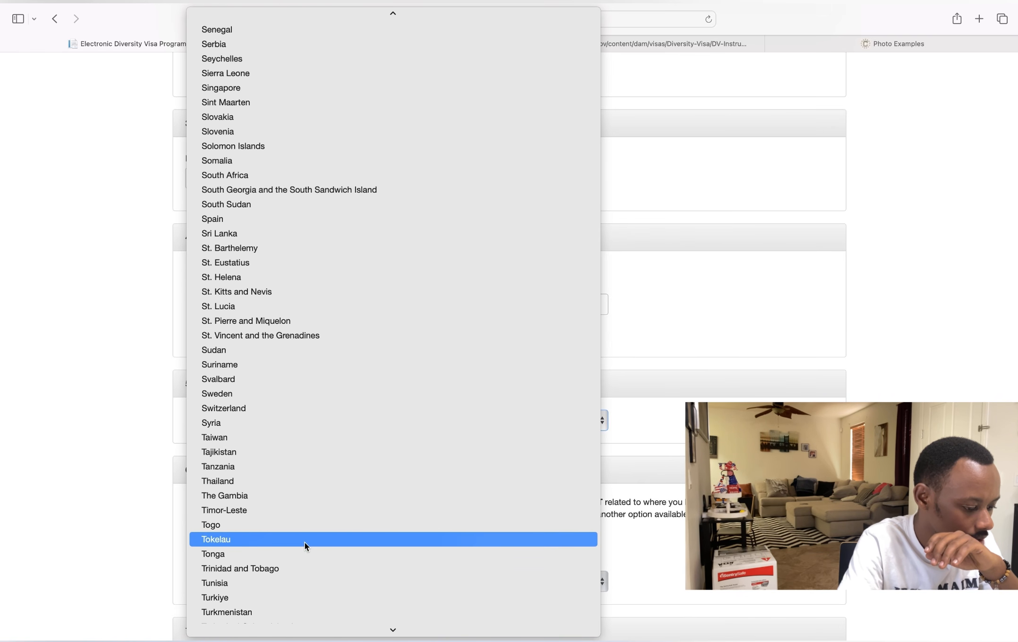
scroll(304, 547, "down", 6)
scroll(305, 546, "up", 11)
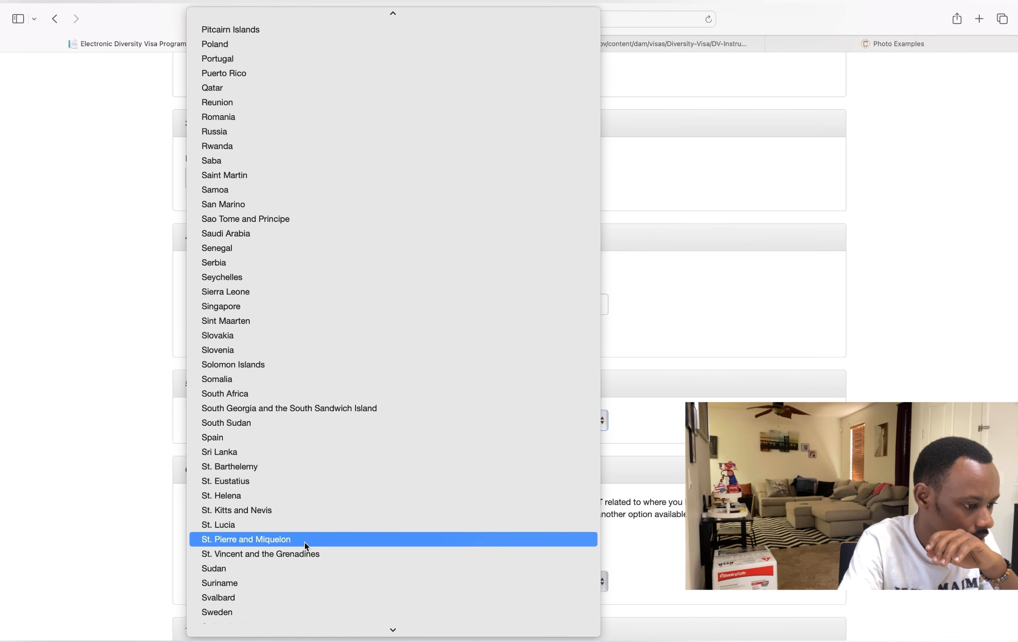
scroll(305, 547, "up", 7)
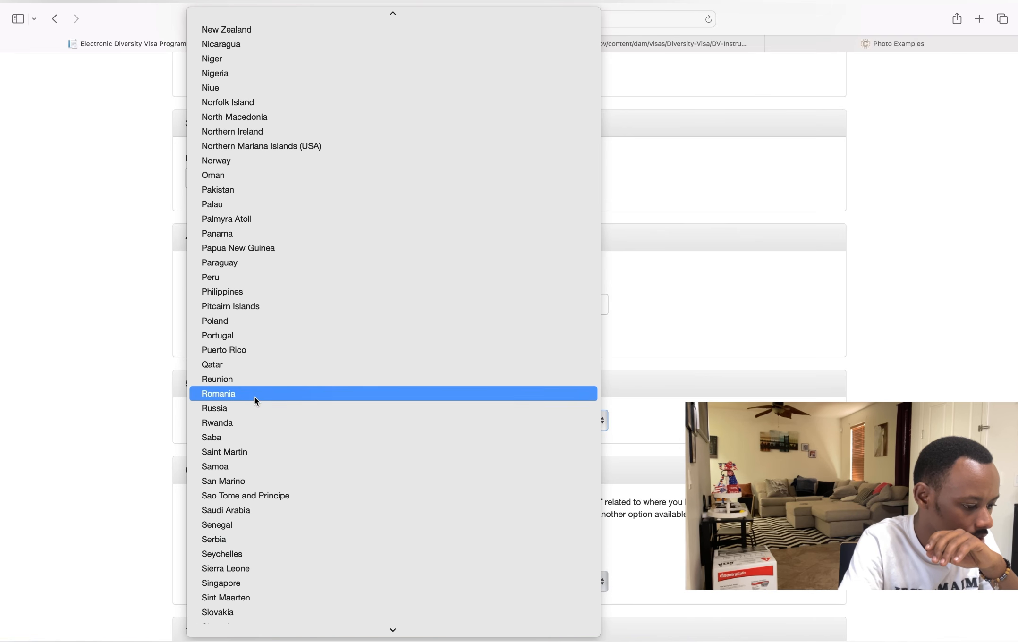
left_click(253, 422)
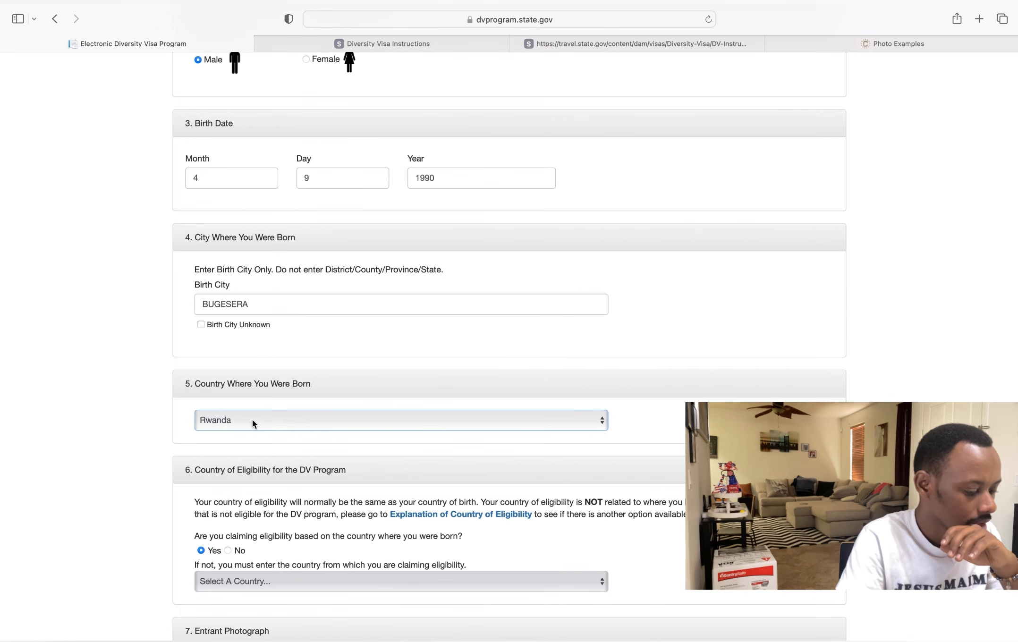
scroll(253, 419, "down", 3)
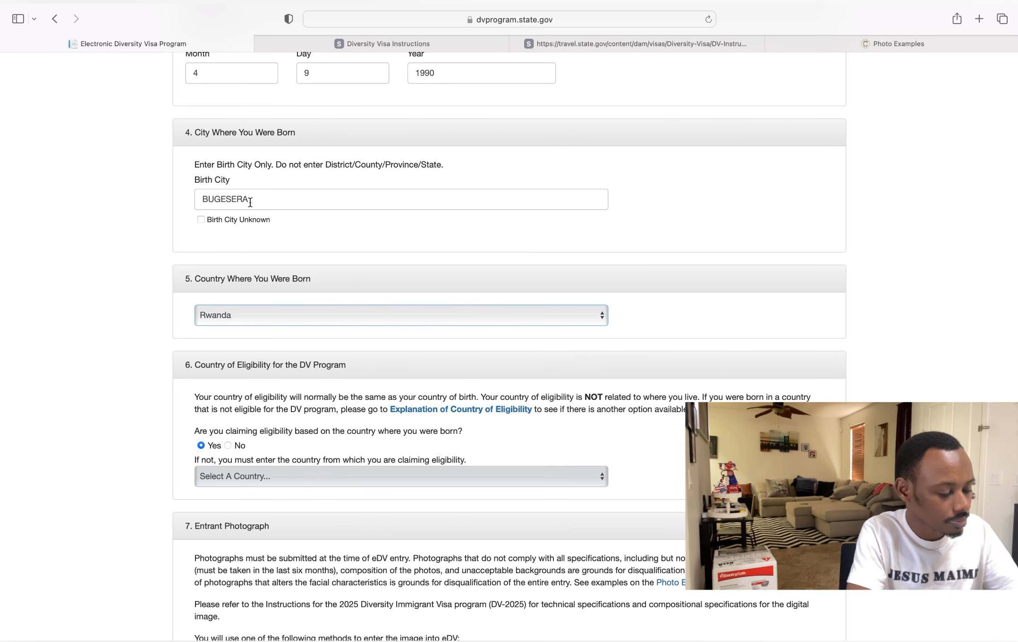
- Select Yes in section 6 to claim eligibility through birth country Rwanda
left_click(204, 447)
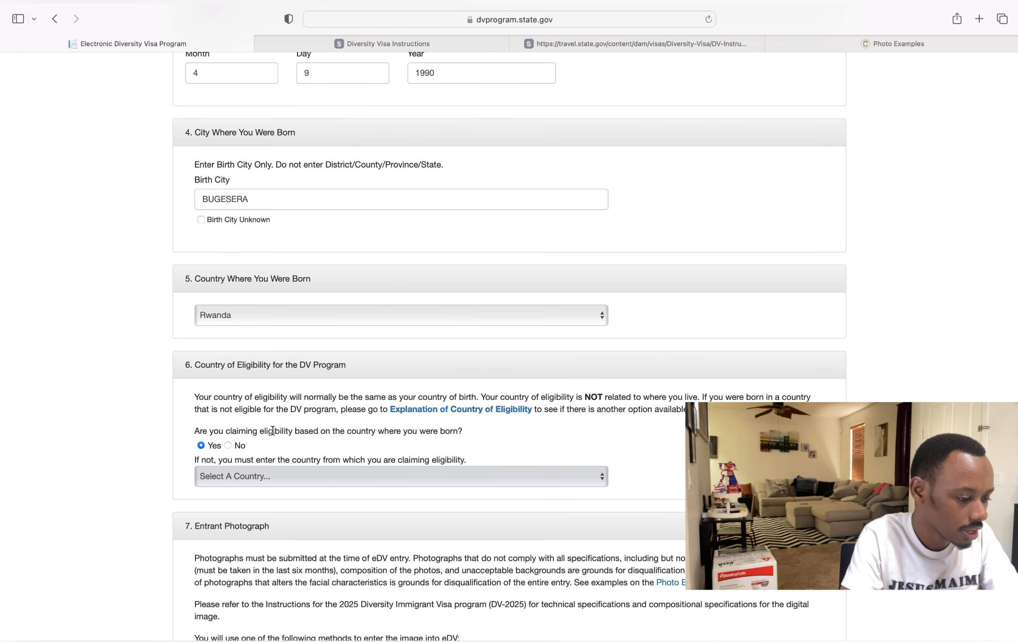
left_click(228, 446)
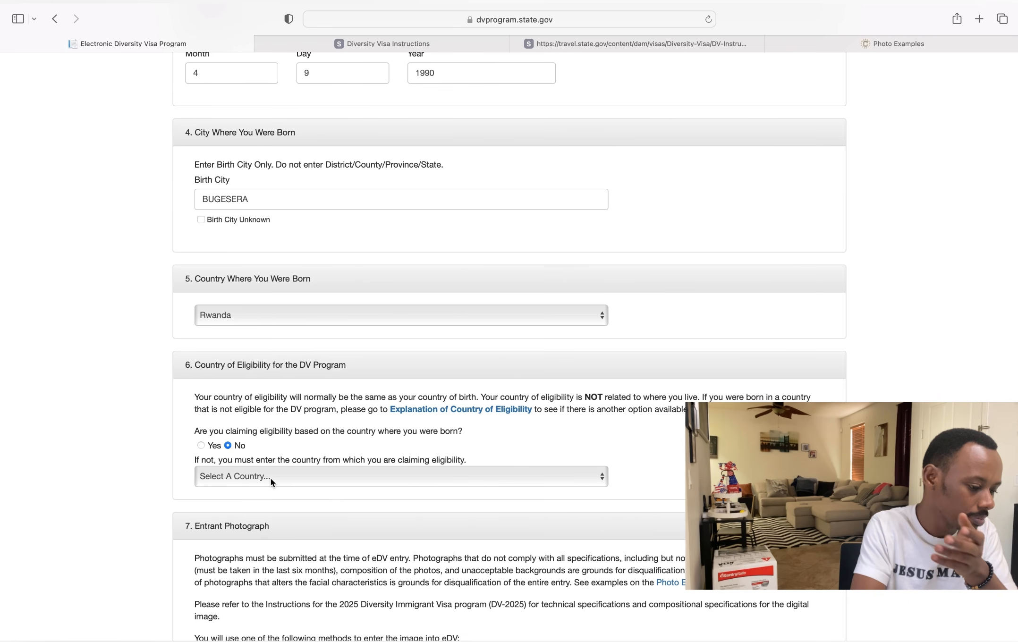
left_click(201, 445)
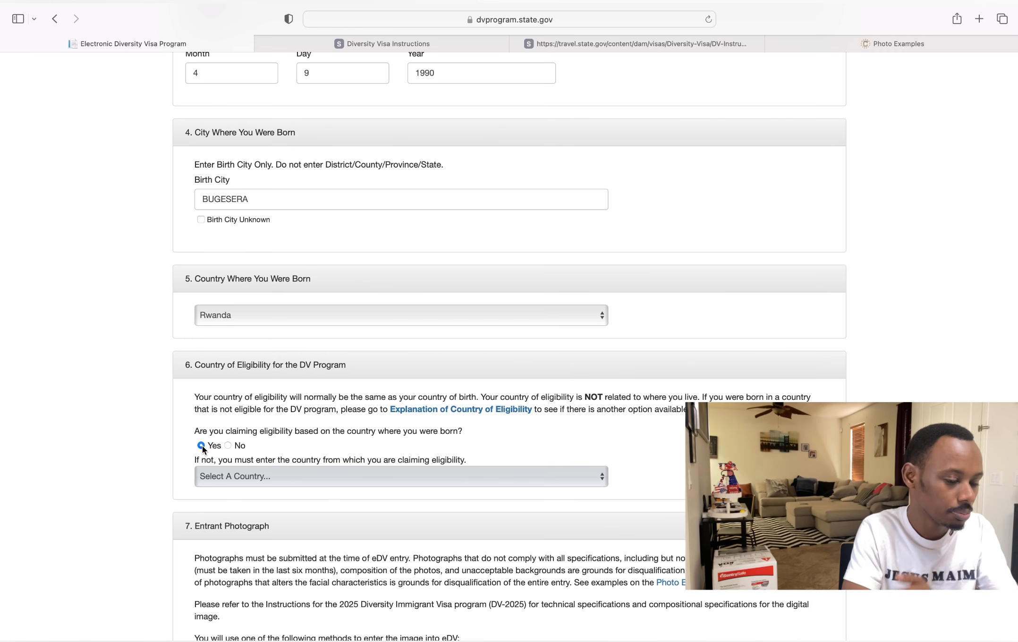
scroll(203, 448, "down", 3)
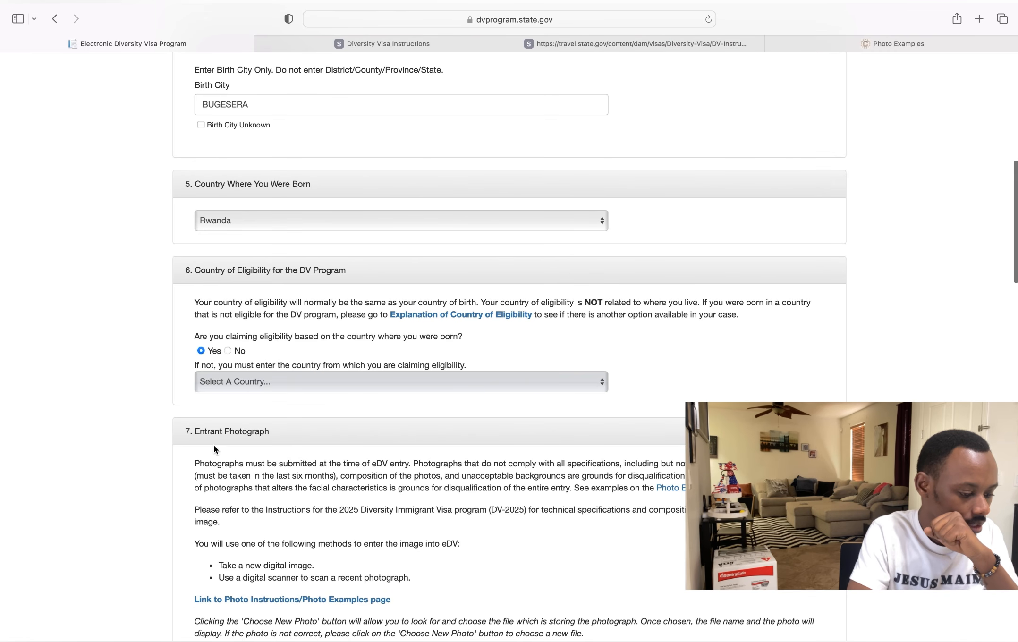
- Upload XvS2E3nBle_sheet.jpeg from the dv folder as the entrant photograph
scroll(213, 445, "down", 4)
scroll(215, 449, "down", 1)
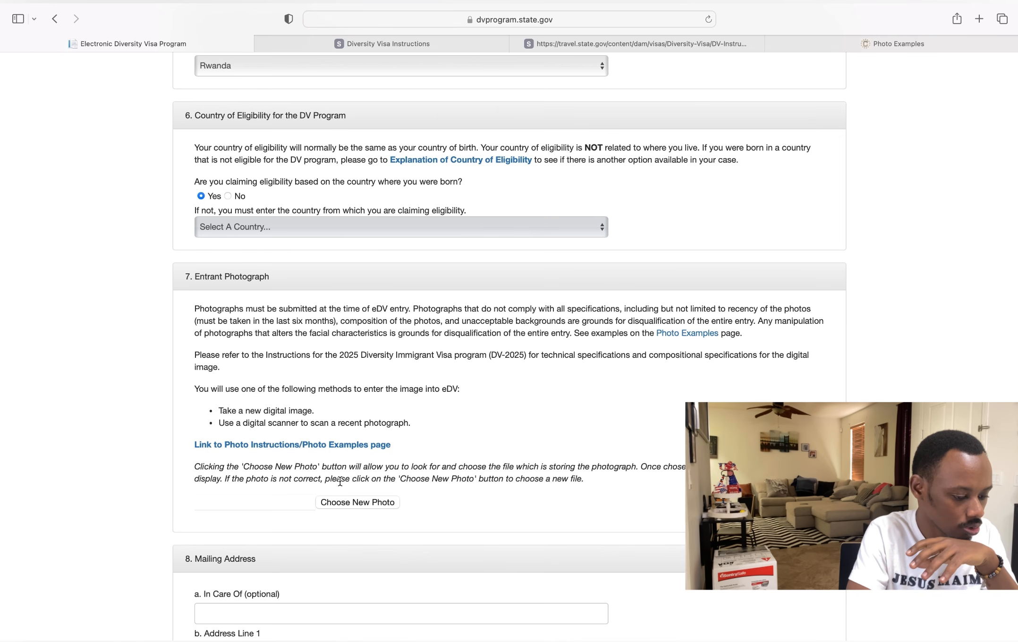
left_click(349, 503)
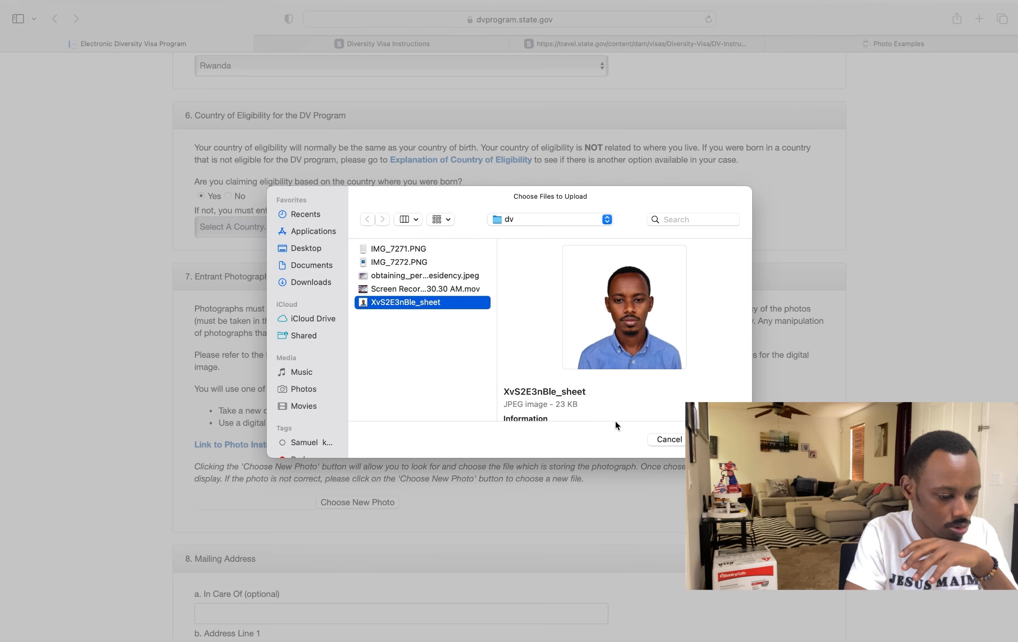
left_click(718, 440)
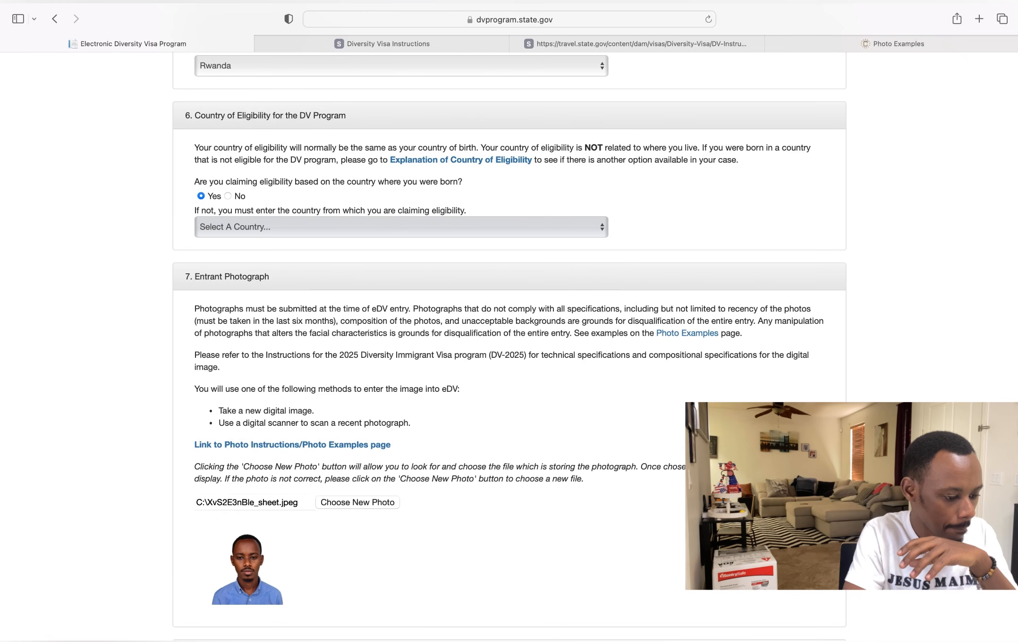
scroll(718, 440, "down", 7)
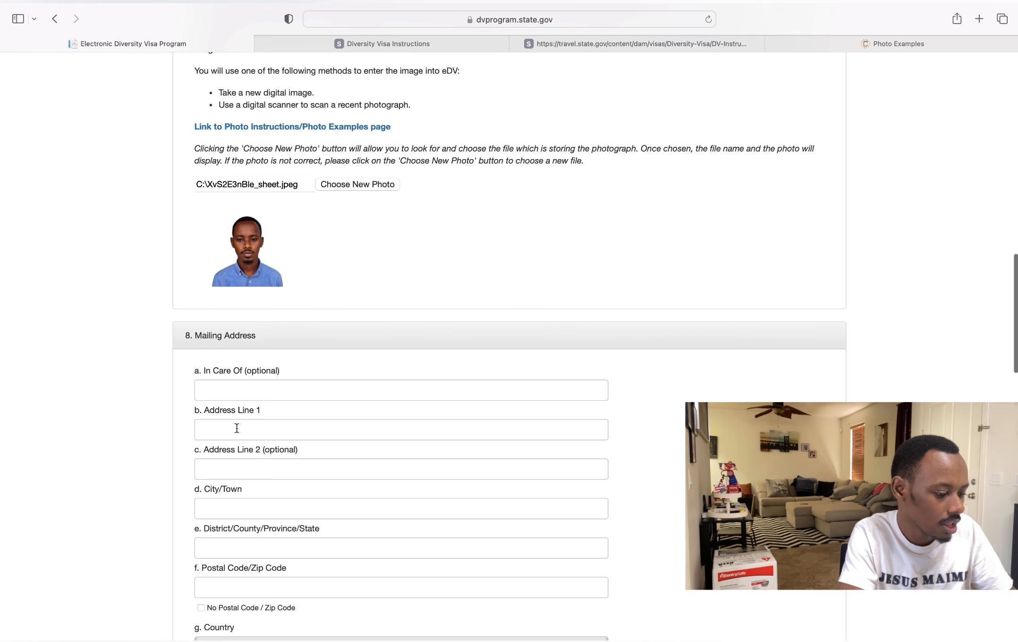
- Fill in the mailing address line 1, city/town and district fields
scroll(236, 428, "down", 2)
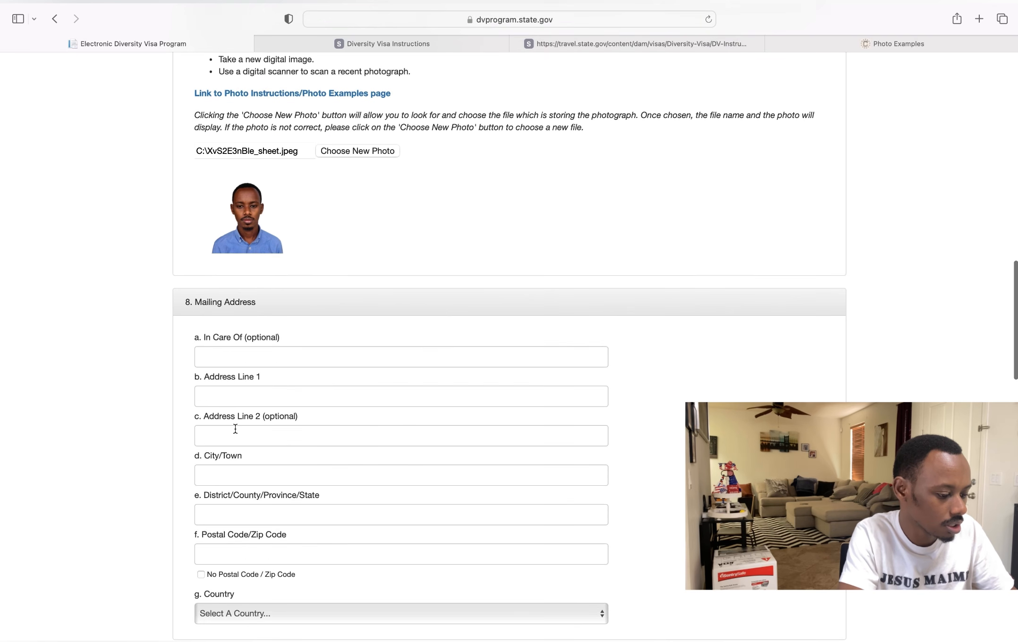
left_click(241, 391)
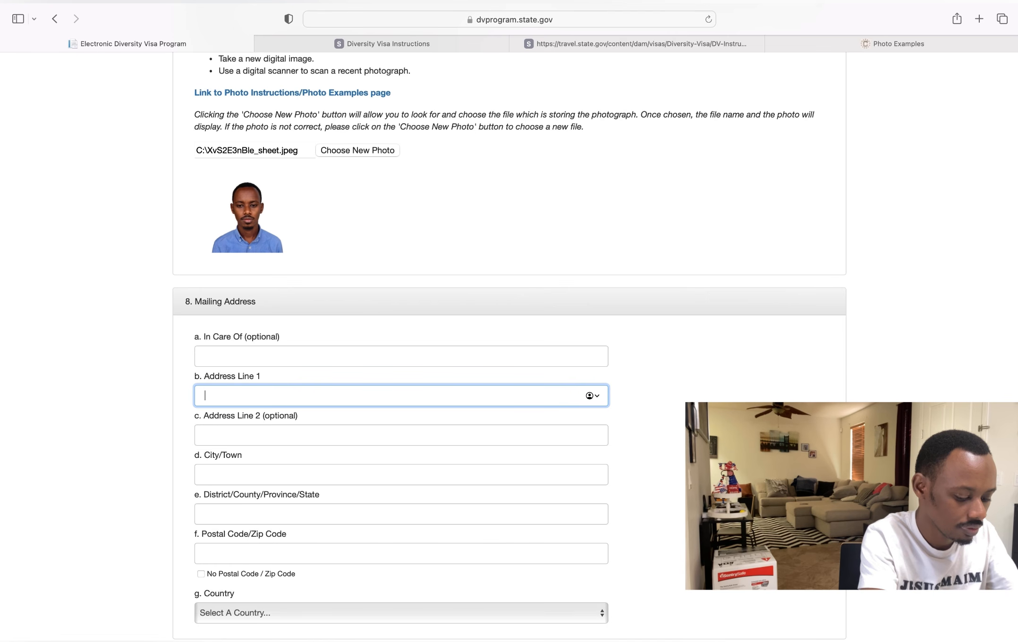
type("REMERA")
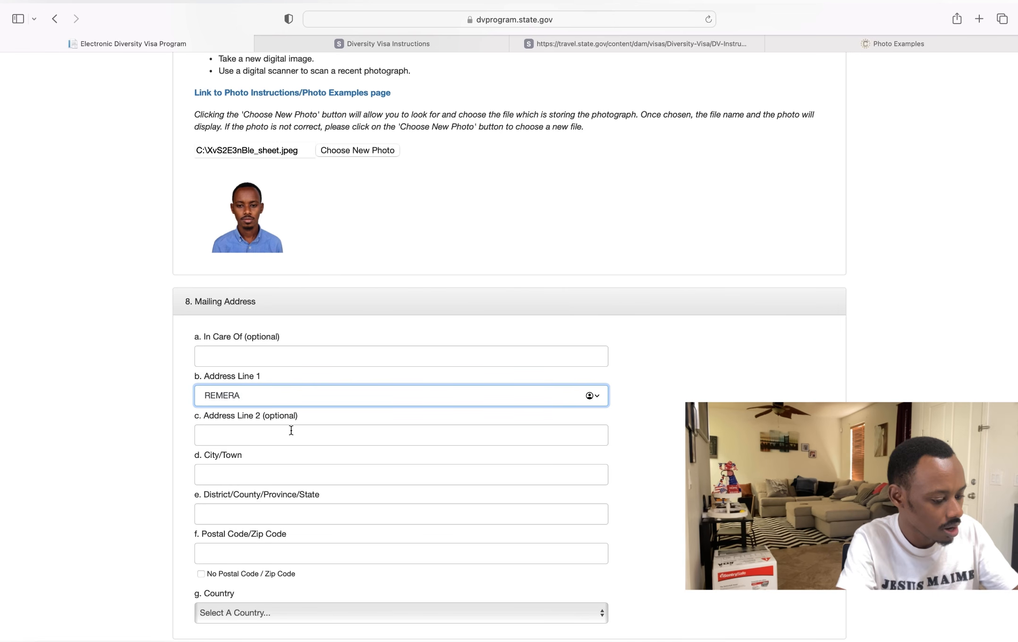
left_click(250, 474)
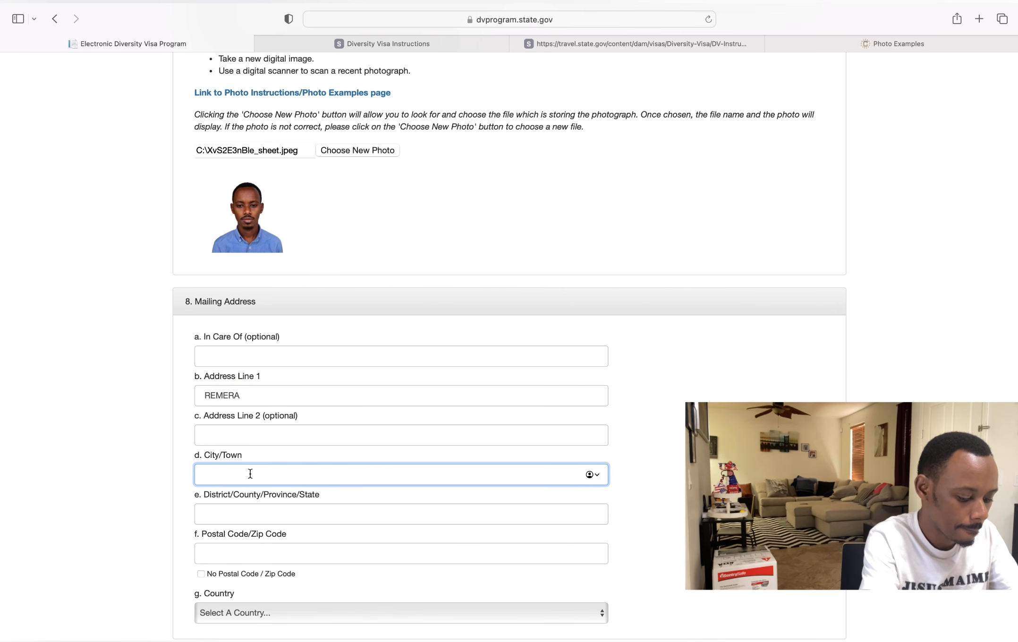
type("G")
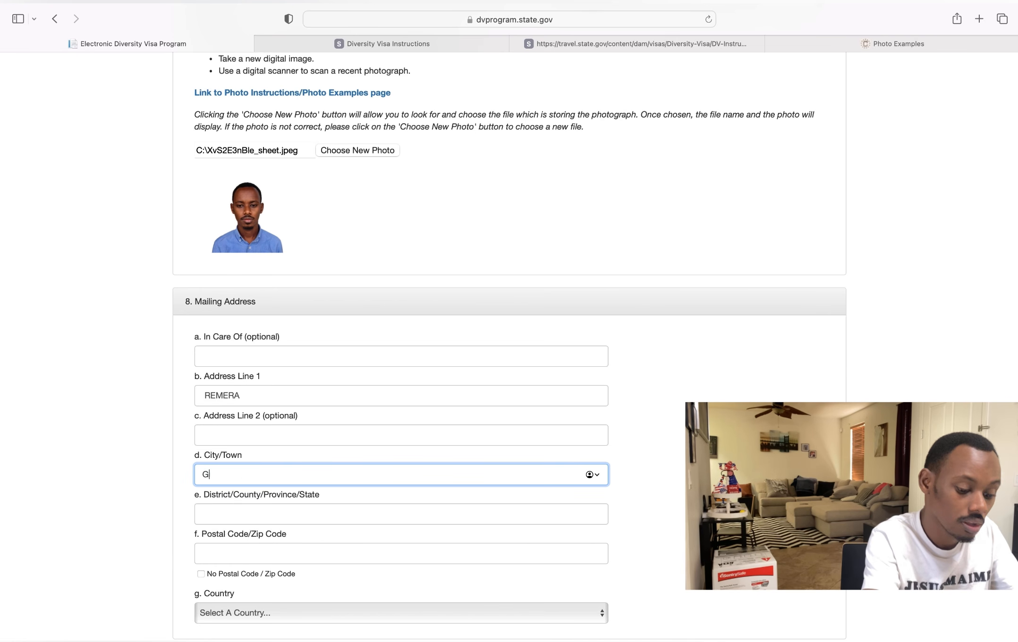
key("BackSpace")
type("REMERA")
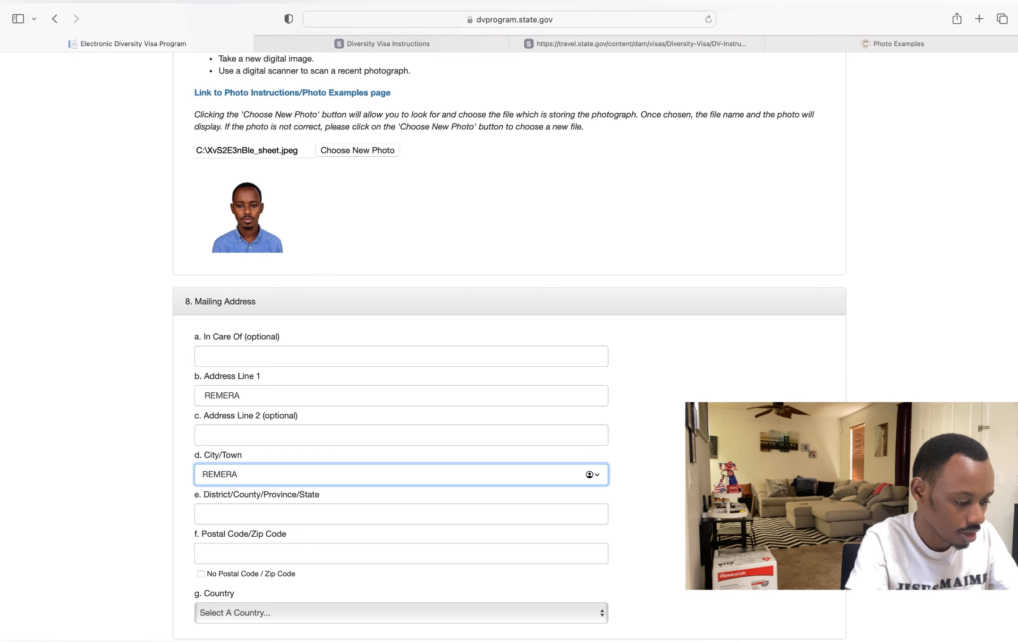
scroll(213, 527, "down", 3)
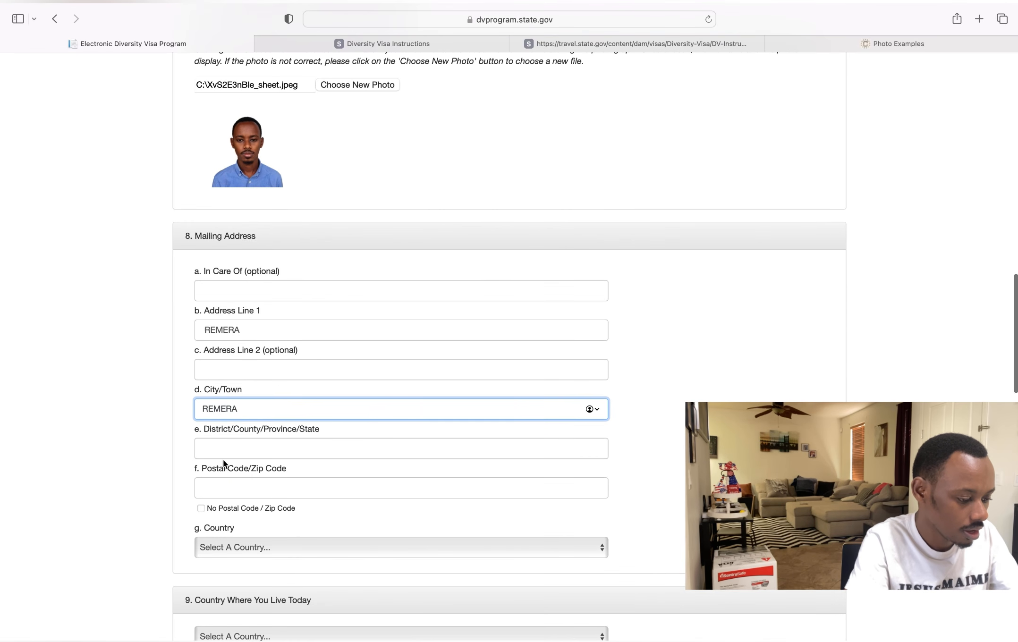
left_click(232, 445)
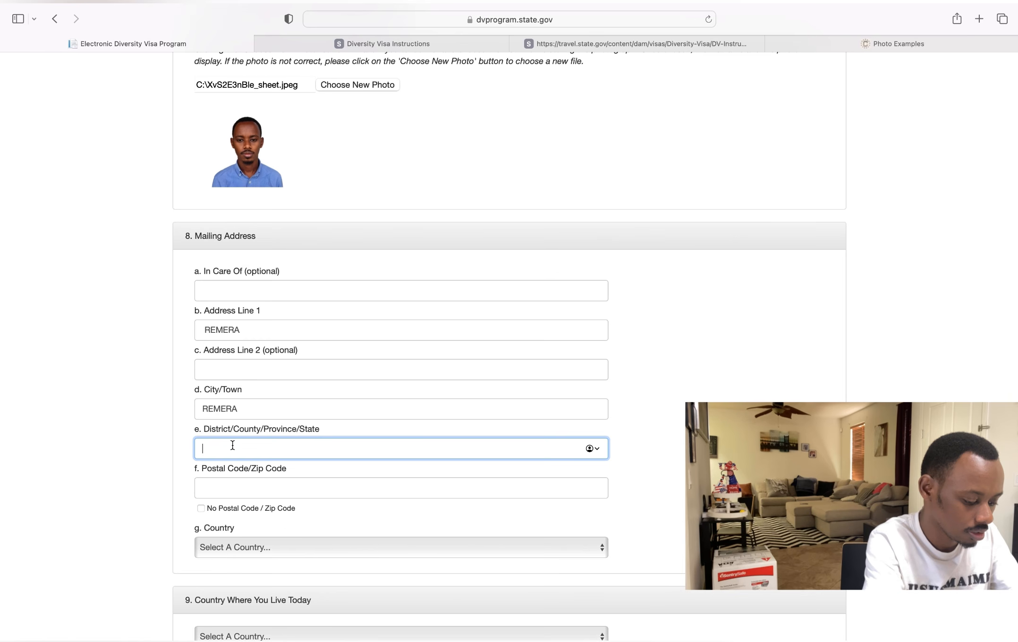
type("GASABO")
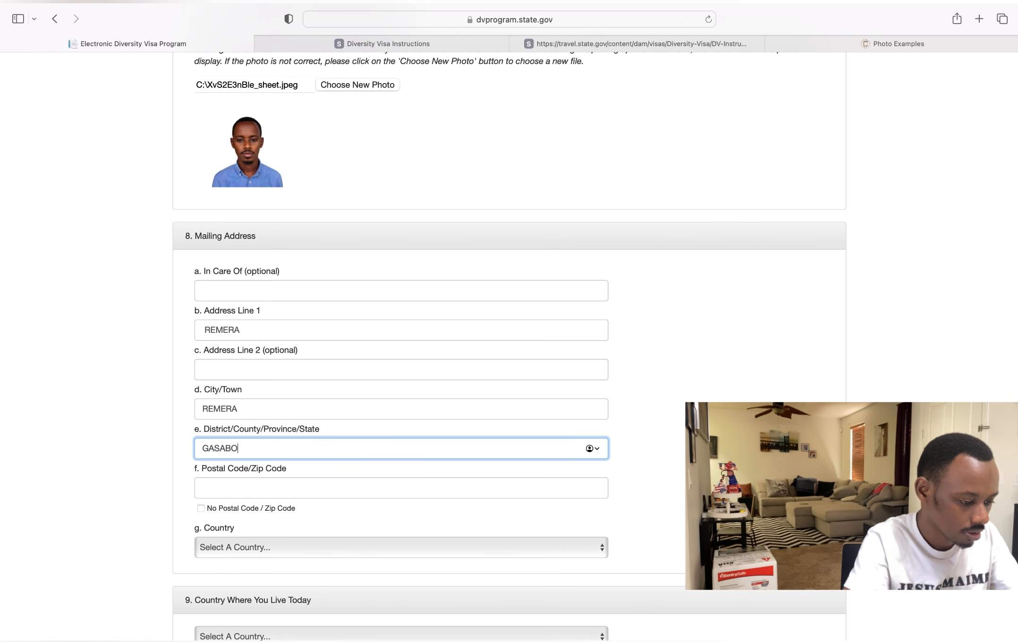
- Choose Rwanda as the mailing address country
scroll(186, 484, "down", 3)
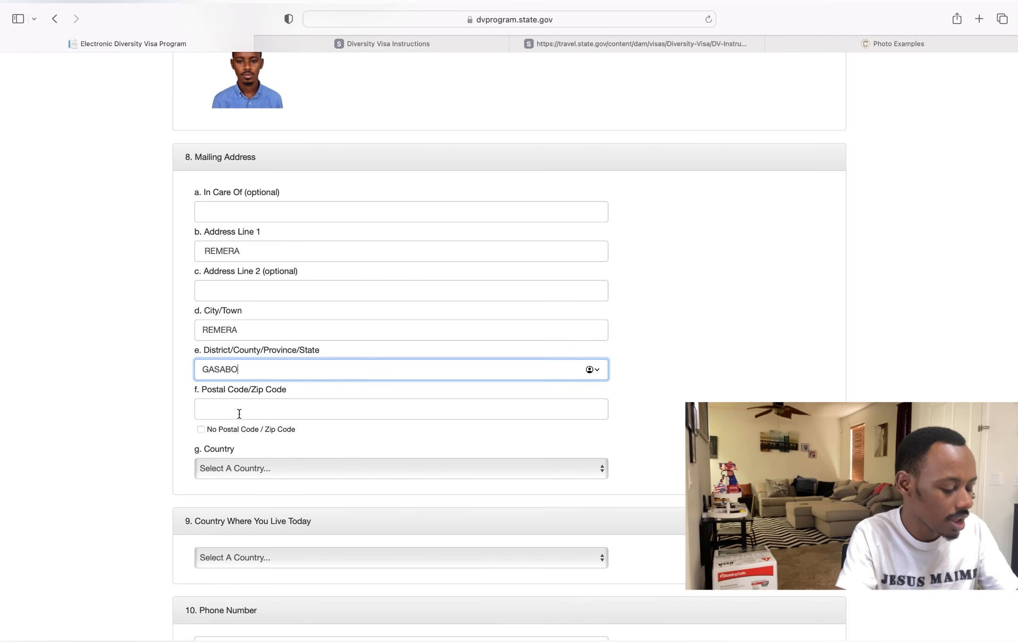
scroll(263, 354, "down", 3)
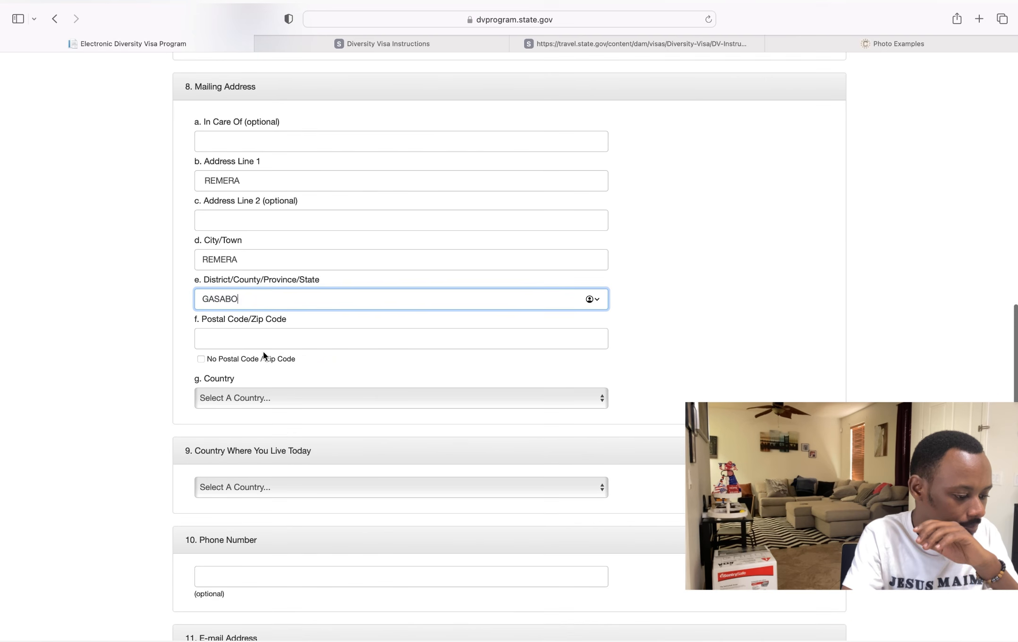
left_click(237, 399)
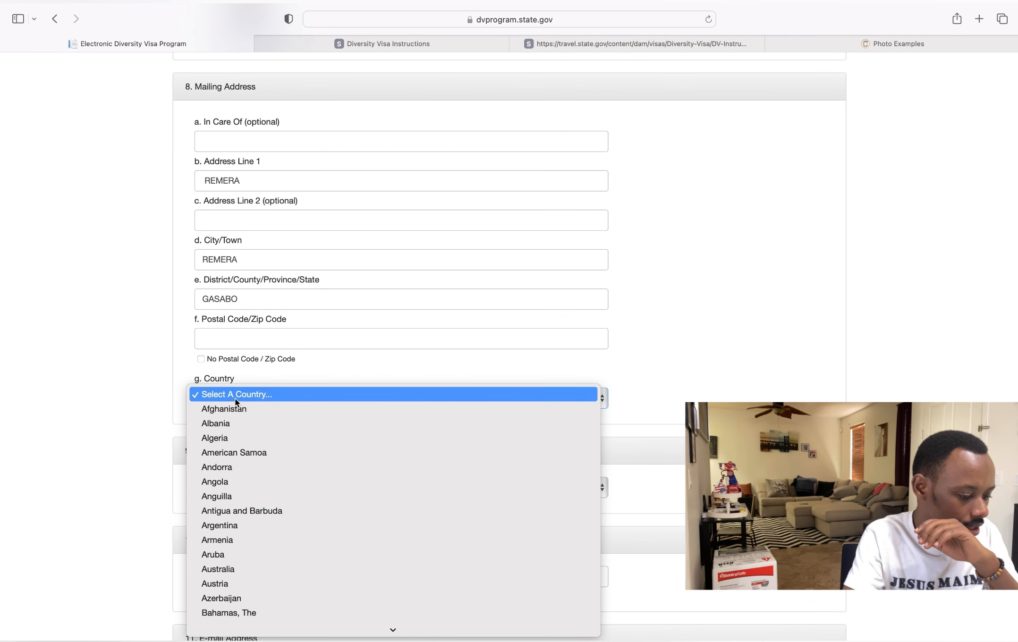
scroll(345, 606, "down", 5)
scroll(345, 606, "down", 20)
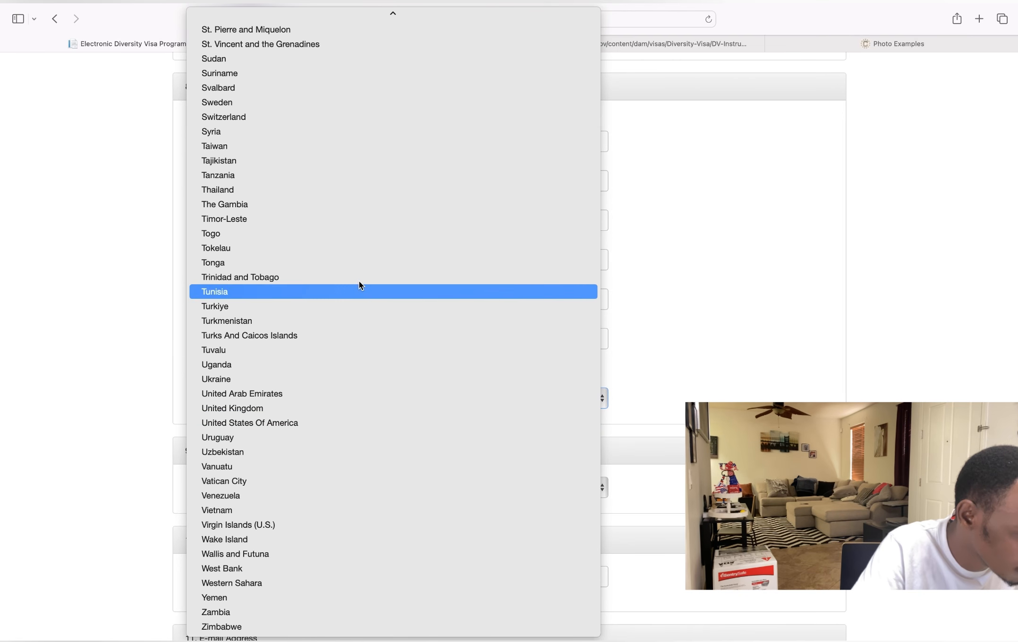
scroll(359, 279, "up", 10)
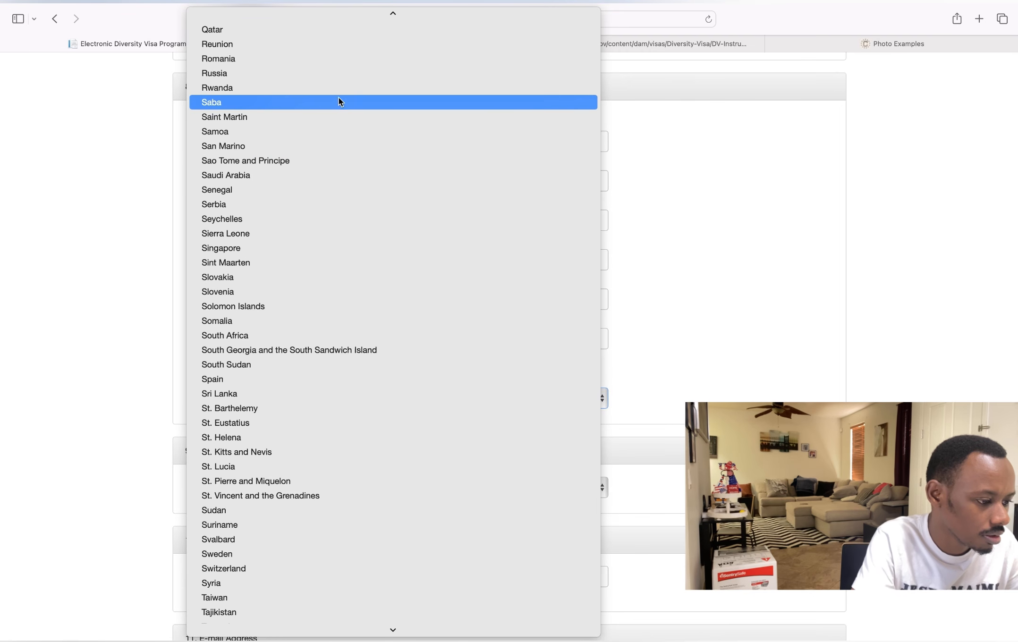
left_click(343, 93)
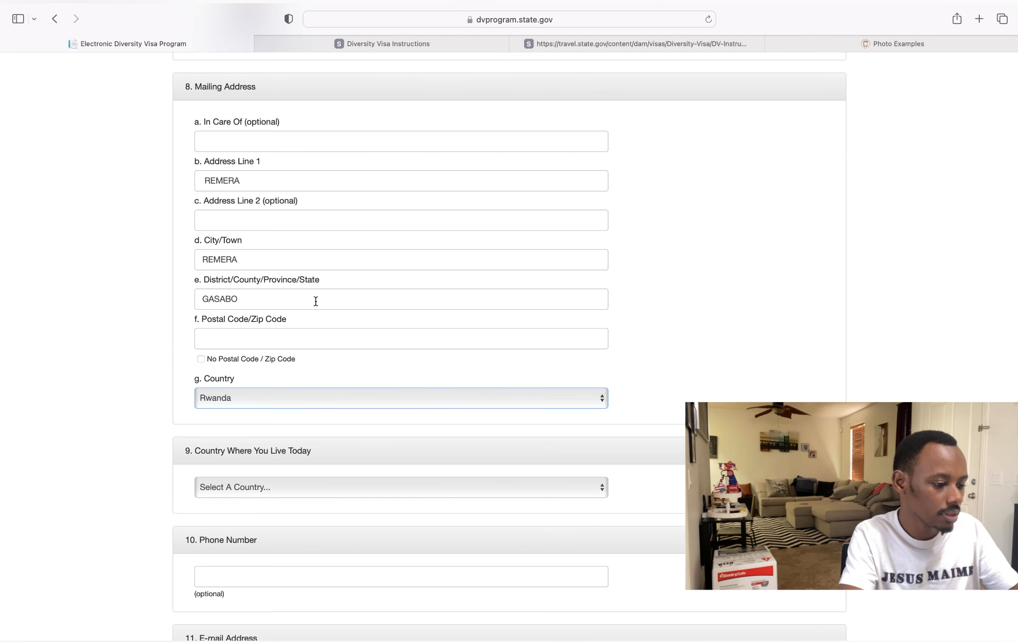
- Check 'No Postal Code / Zip Code' for the mailing address and review the completed address
left_click(201, 360)
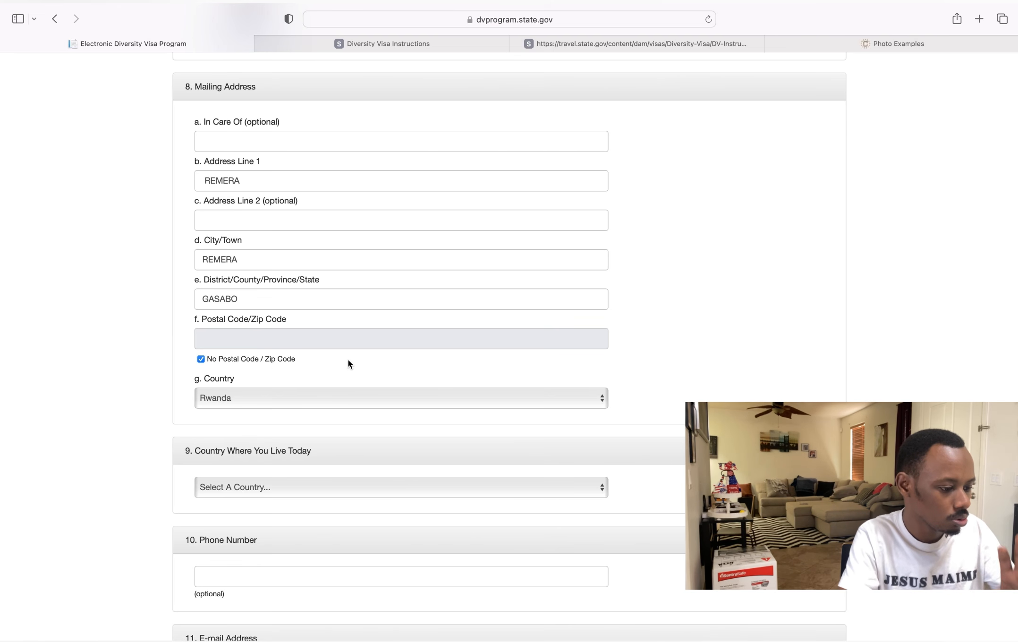
scroll(348, 359, "up", 3)
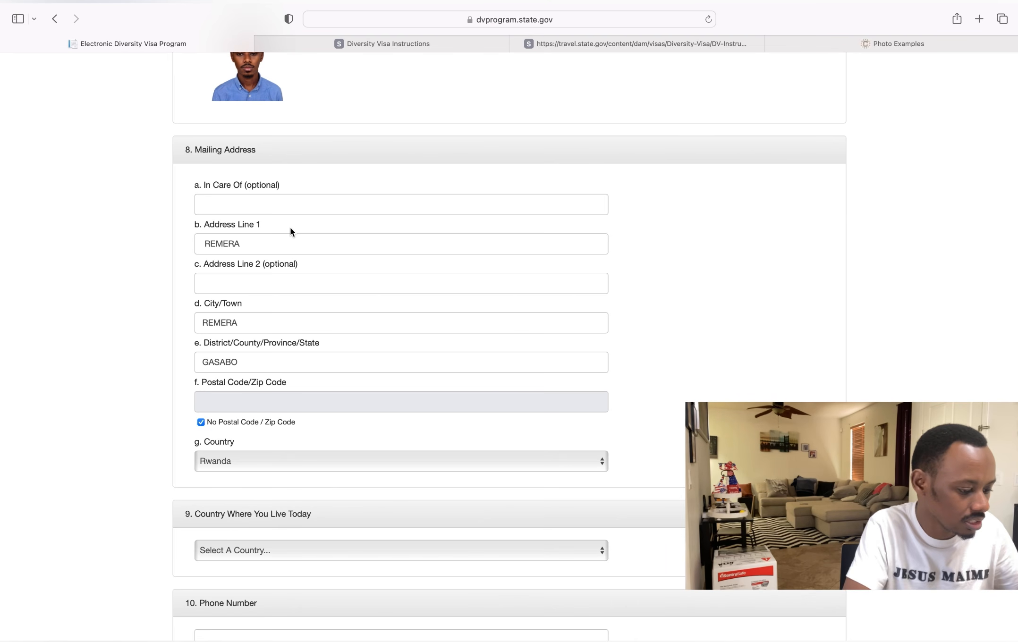
scroll(252, 319, "up", 3)
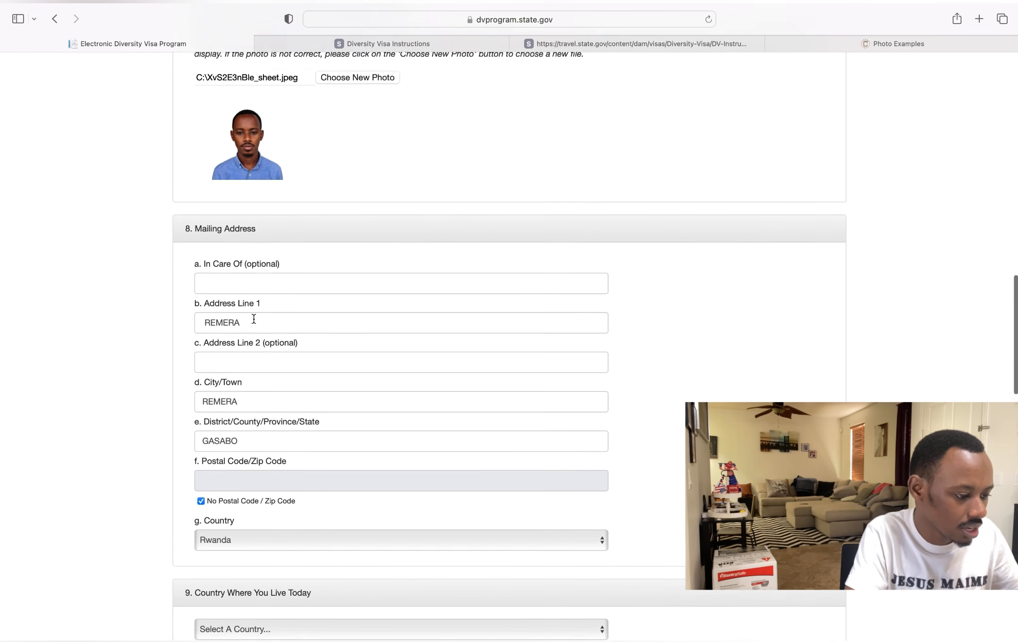
scroll(253, 319, "down", 2)
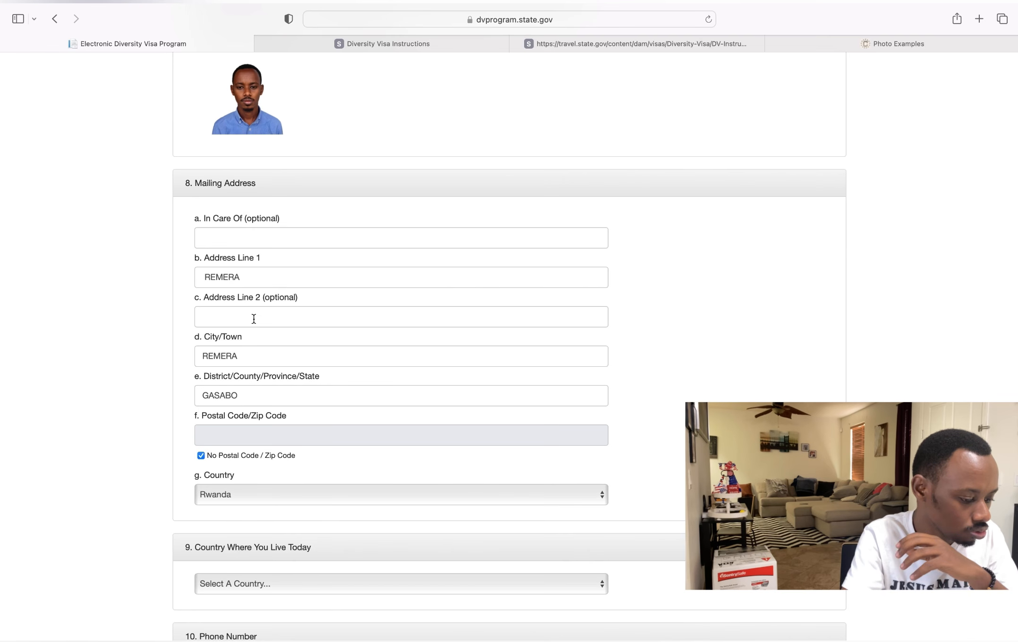
scroll(253, 320, "down", 1)
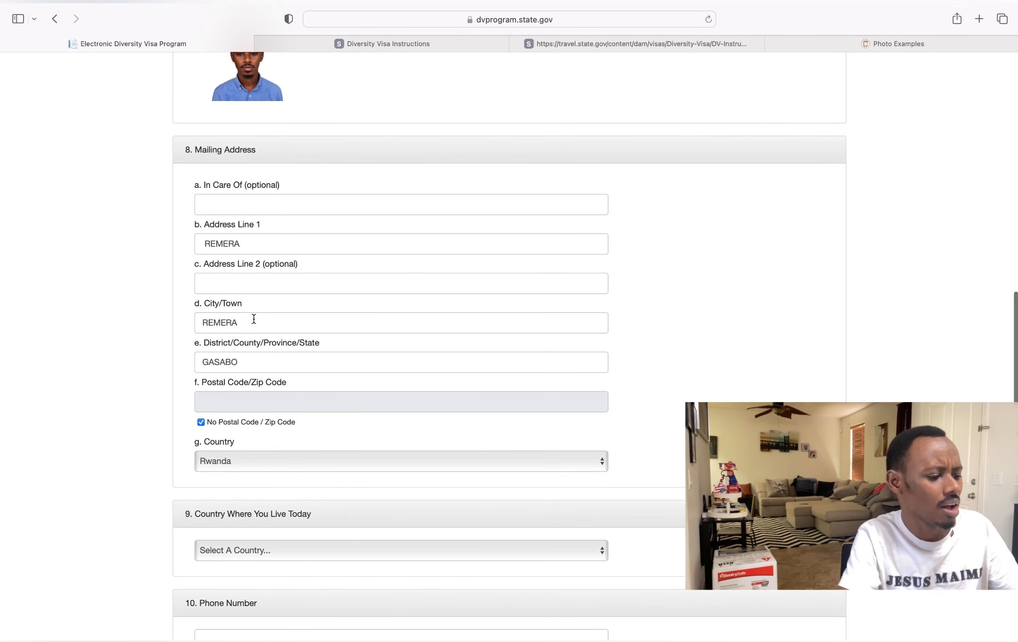
- Change Address Line 1 and City/Town to WOBULENZI
left_click(272, 244)
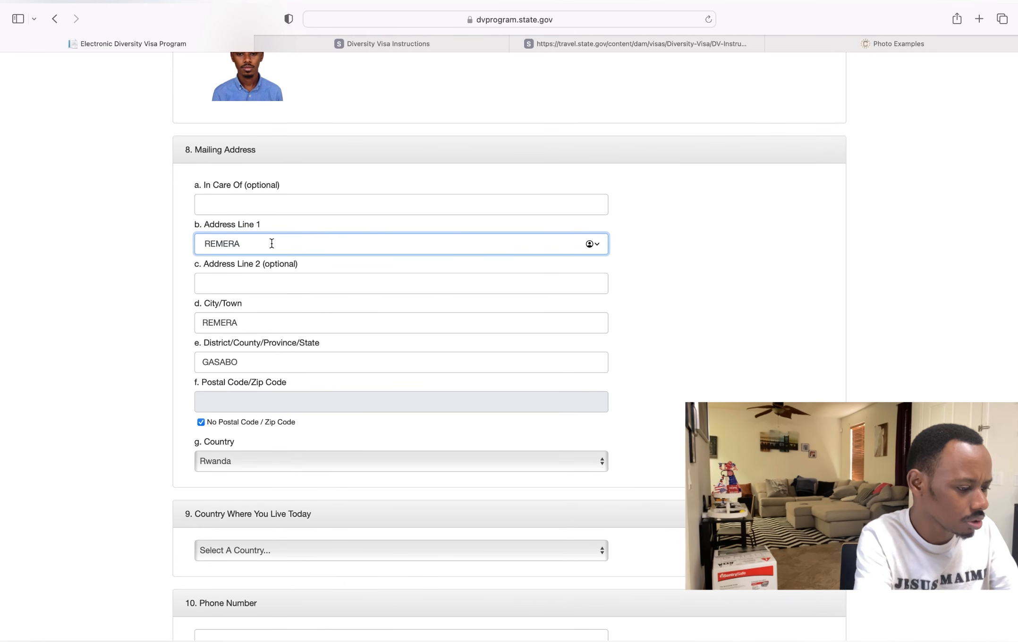
key("BackSpace")
key("BackSpace")
key("BackSpace")
key("BackSpace")
key("BackSpace")
key("BackSpace")
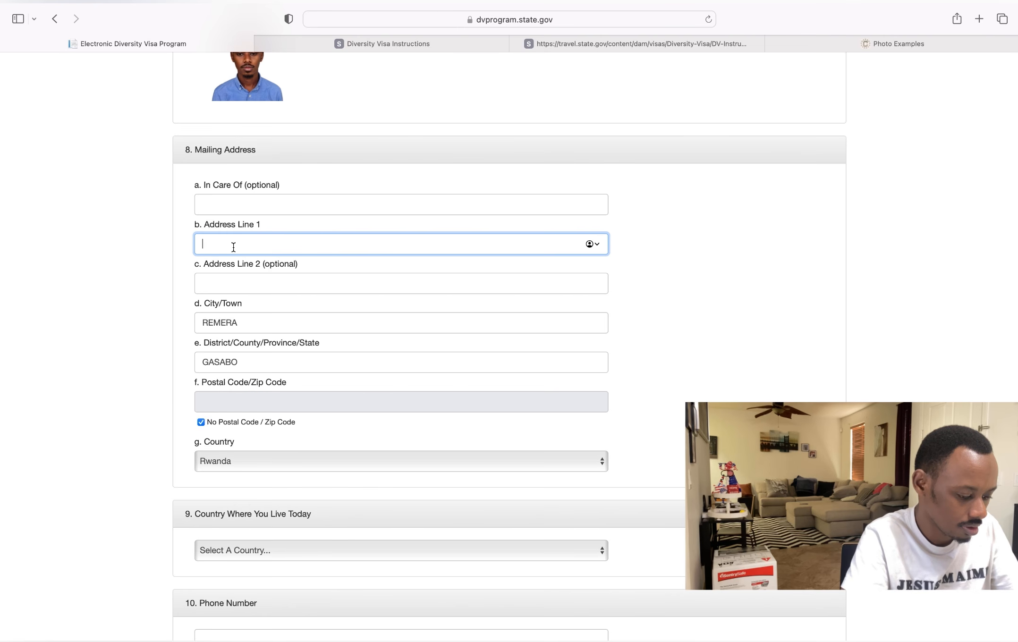
type("W")
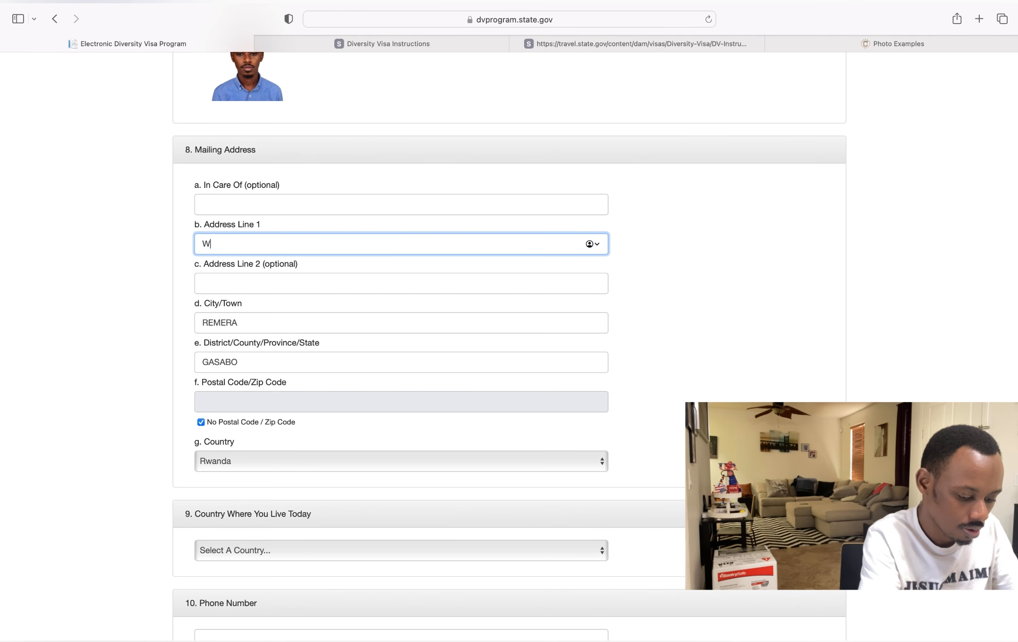
type("OBULEN")
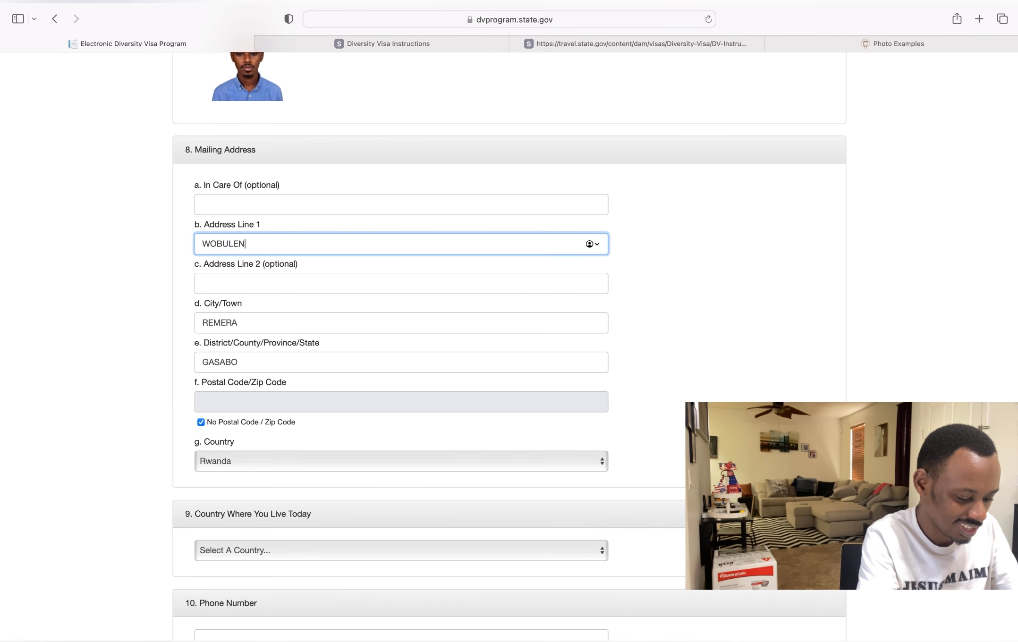
type("ZI")
left_click(240, 324)
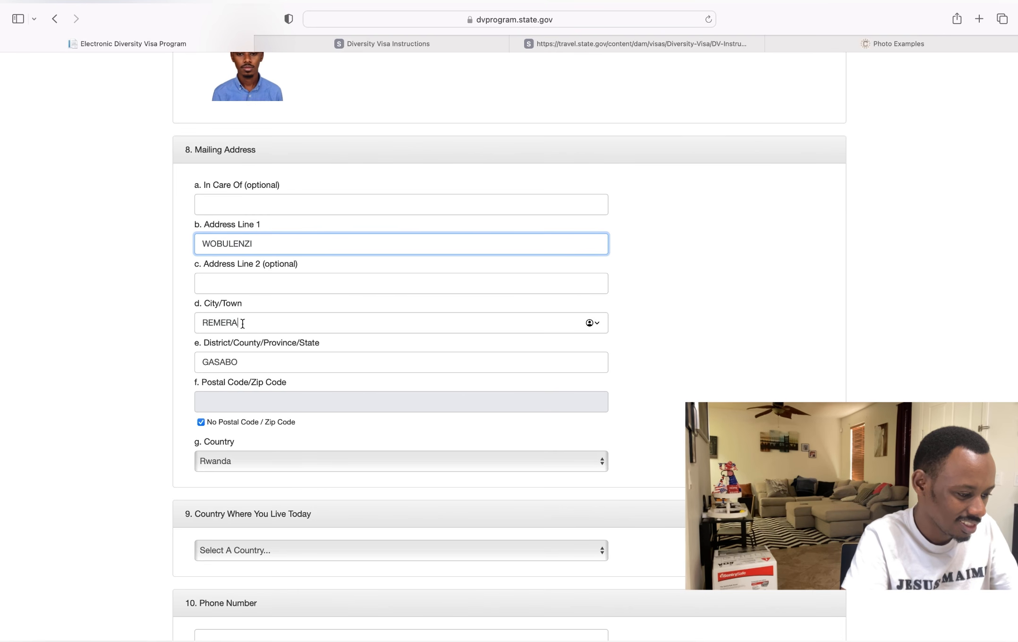
key("BackSpace")
key("BackSpace")
key("BackSpace")
key("BackSpace")
key("BackSpace")
key("BackSpace")
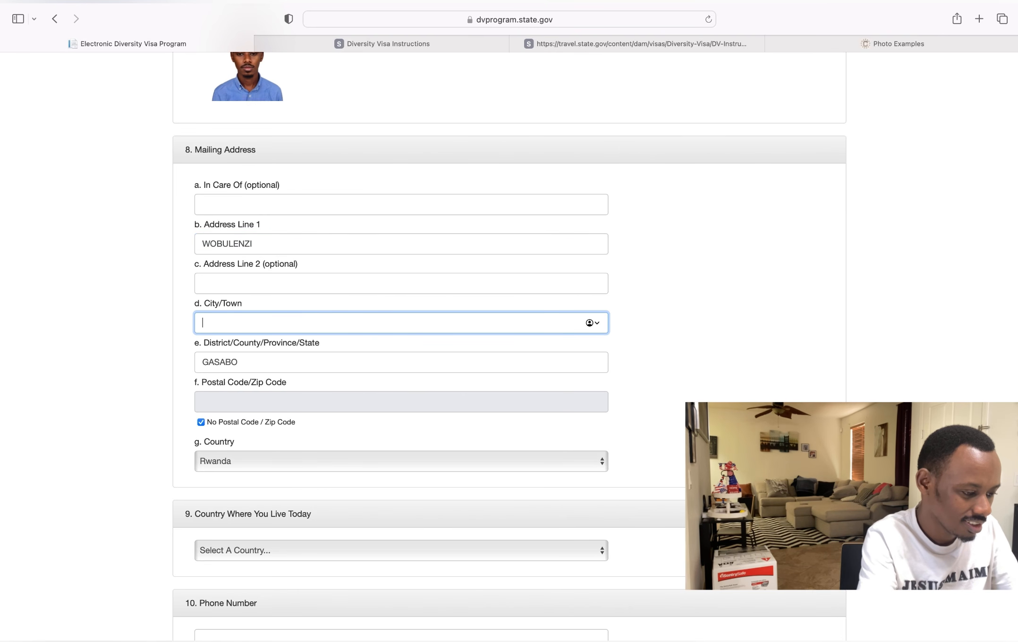
type("W")
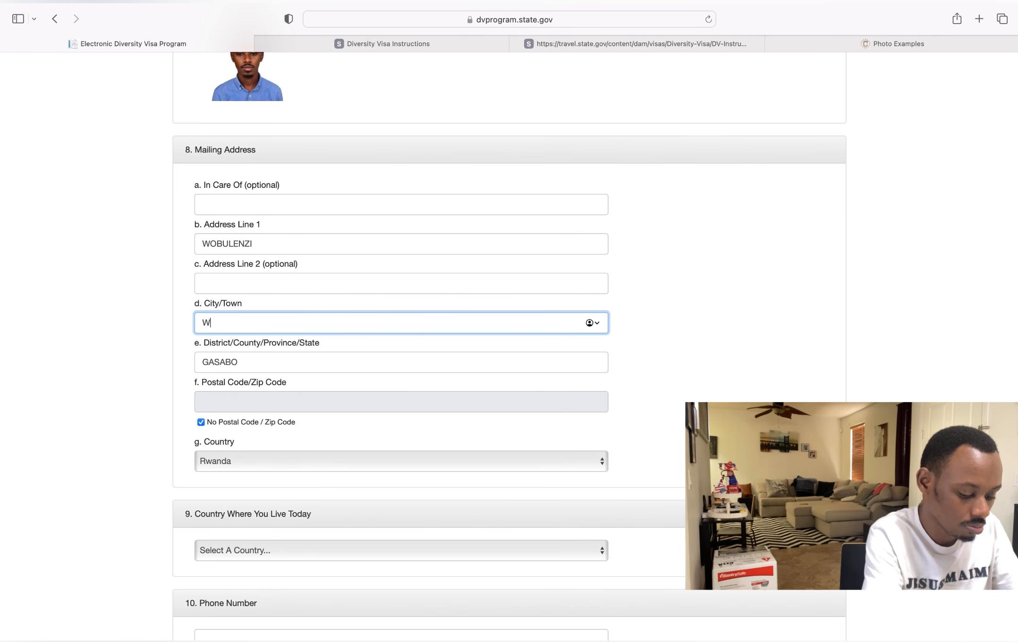
type("OBULWENZI")
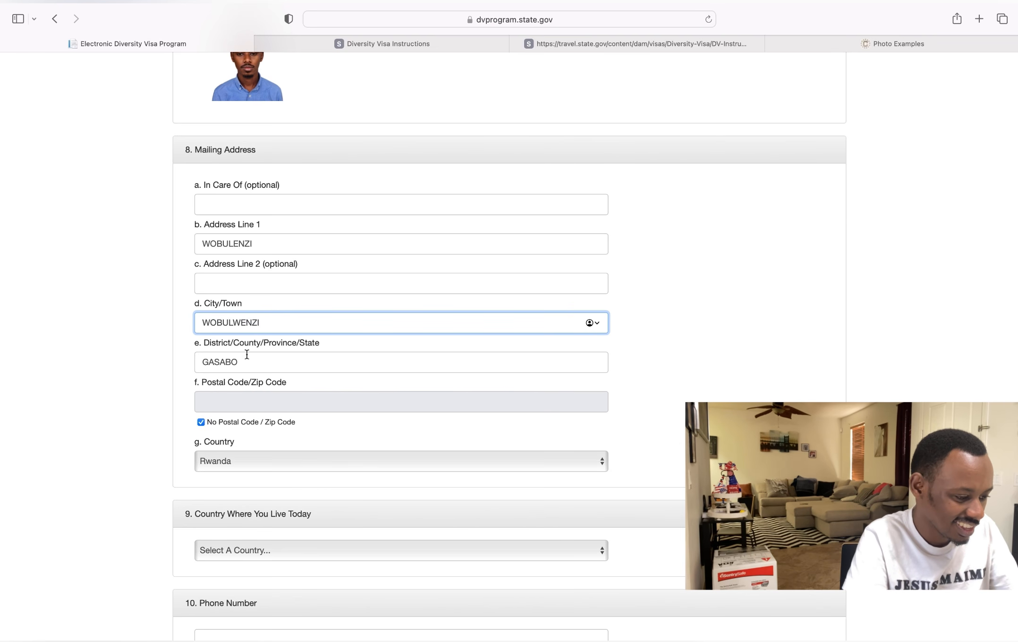
key("BackSpace")
key("BackSpace")
key("BackSpace")
key("BackSpace")
key("BackSpace")
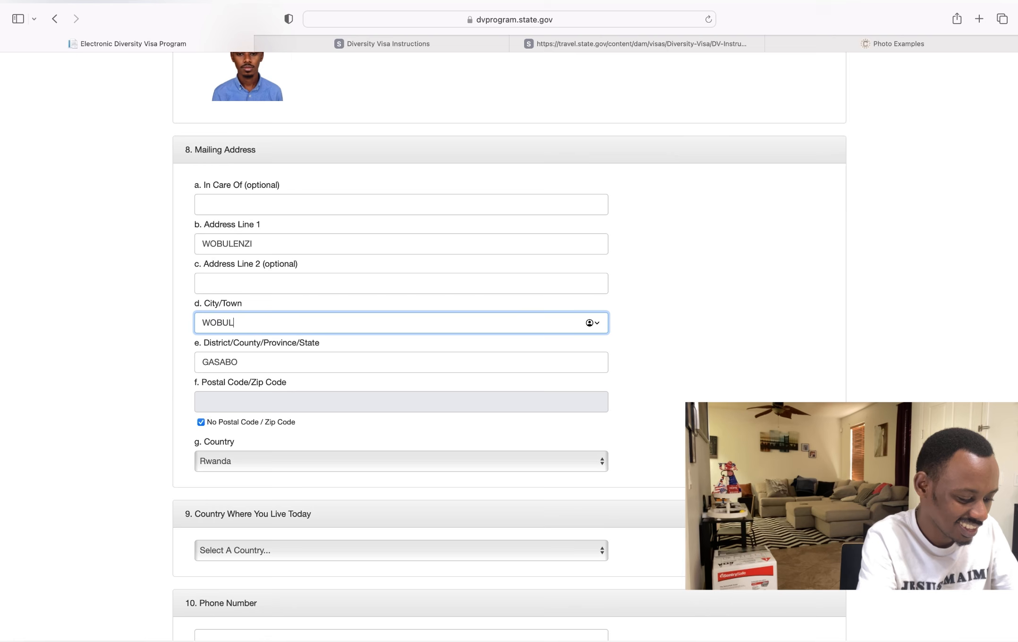
type("ENZI")
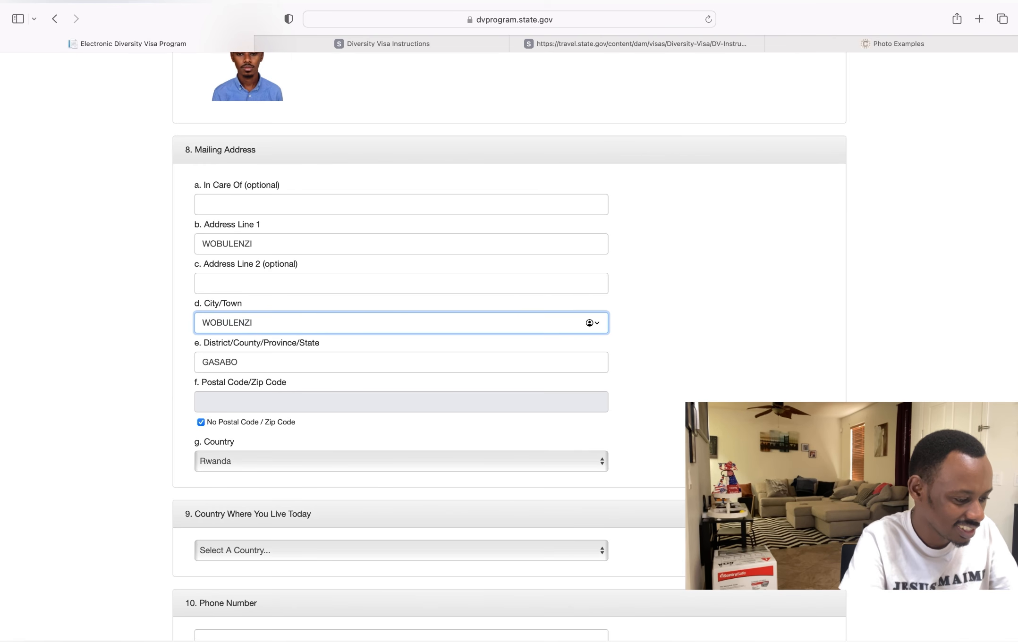
- Replace GASABO with LUWERO in the District field
left_click(273, 369)
key("BackSpace")
key("BackSpace")
key("BackSpace")
key("BackSpace")
key("BackSpace")
key("BackSpace")
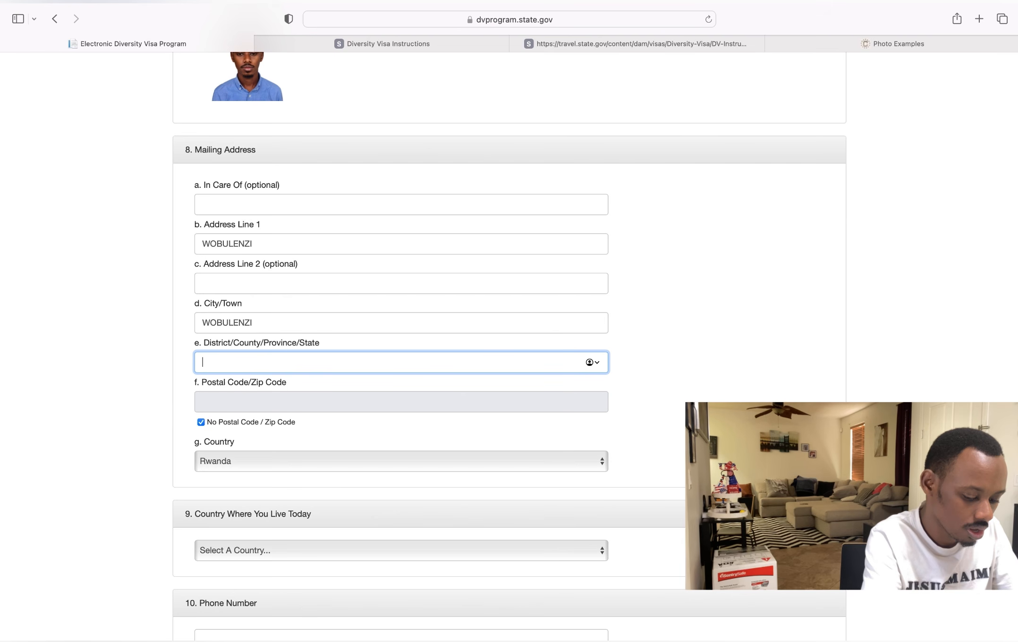
type("LUERO")
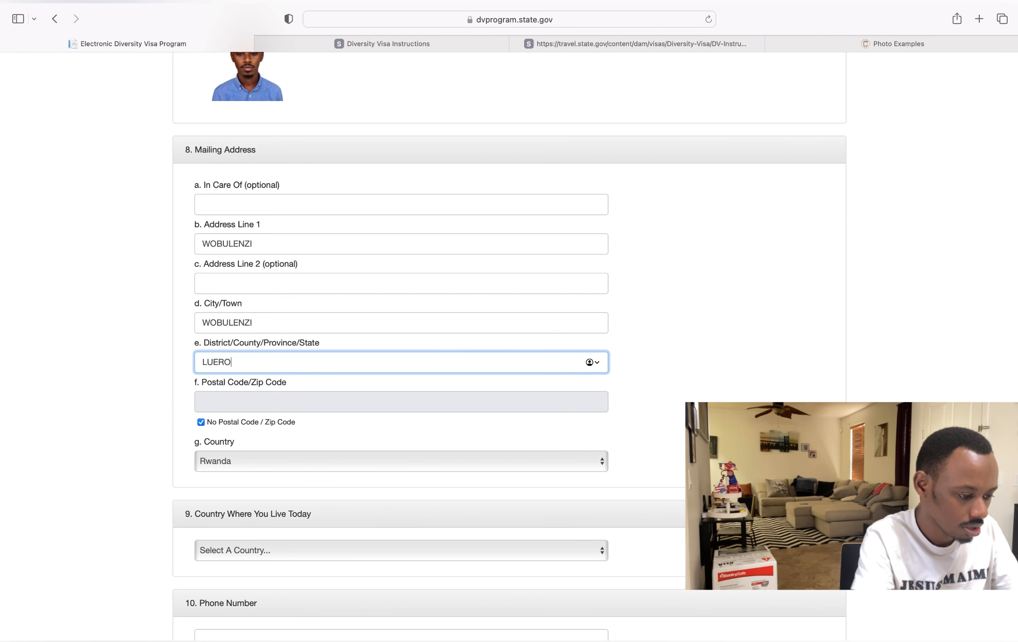
key("BackSpace")
key("BackSpace")
key("BackSpace")
type("WERO")
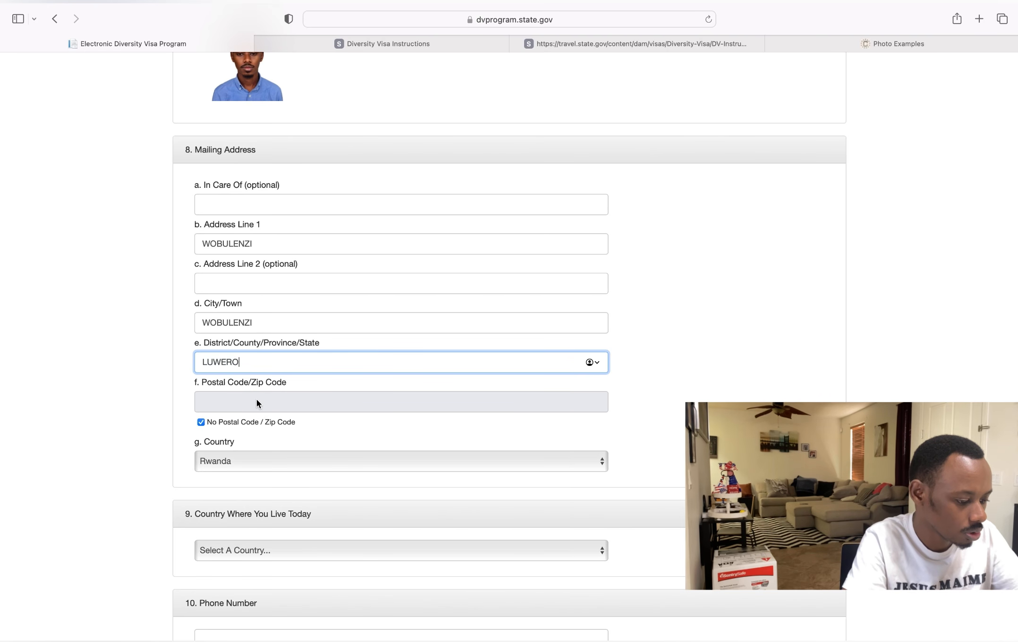
- Select Uganda as the mailing address country and as the country where the entrant lives today
left_click(284, 461)
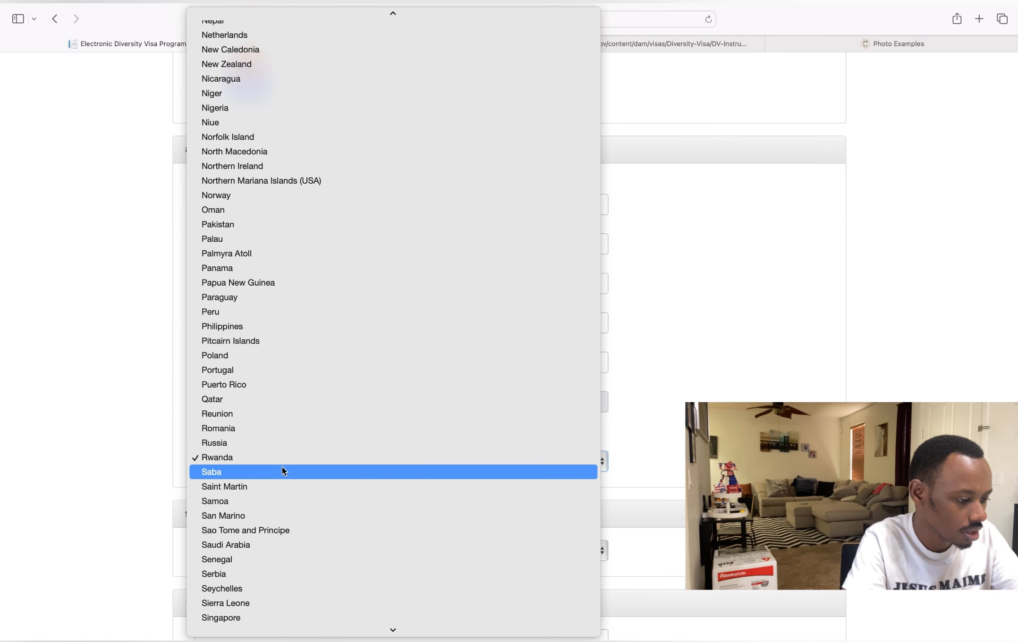
scroll(310, 497, "down", 15)
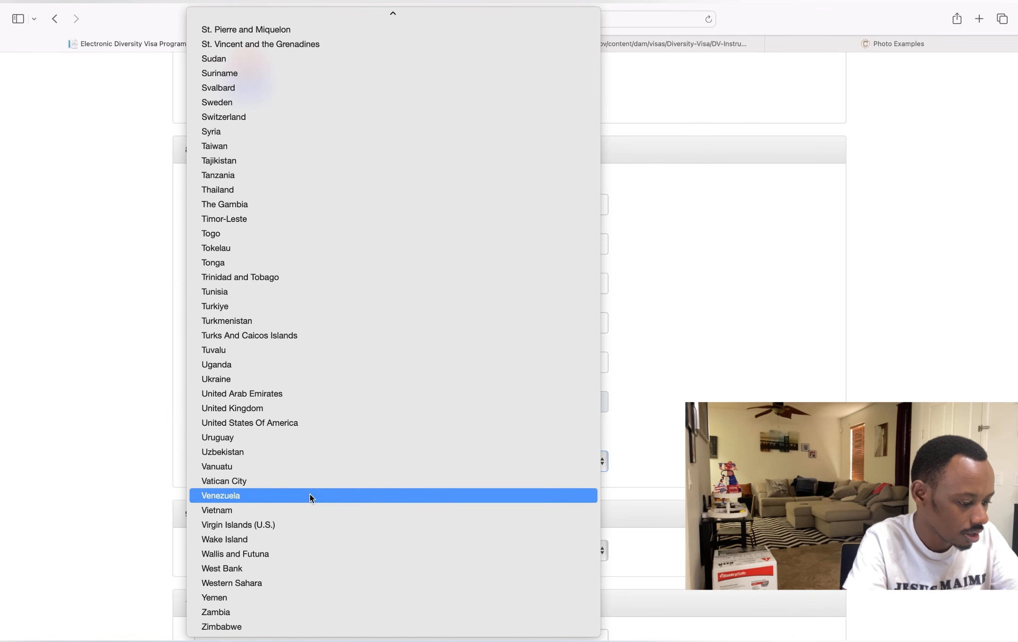
left_click(274, 366)
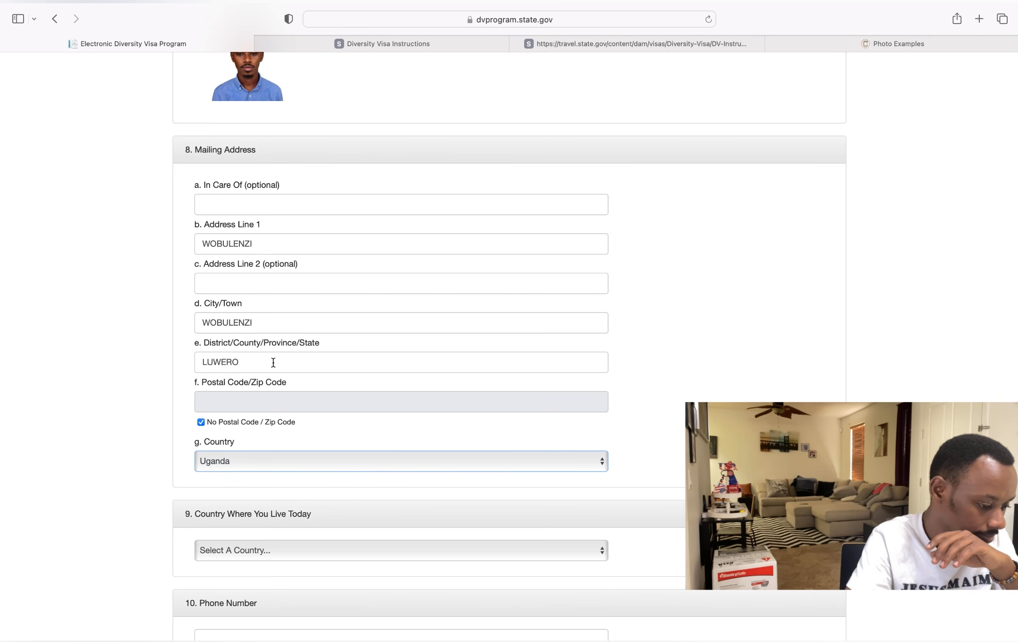
scroll(272, 362, "down", 3)
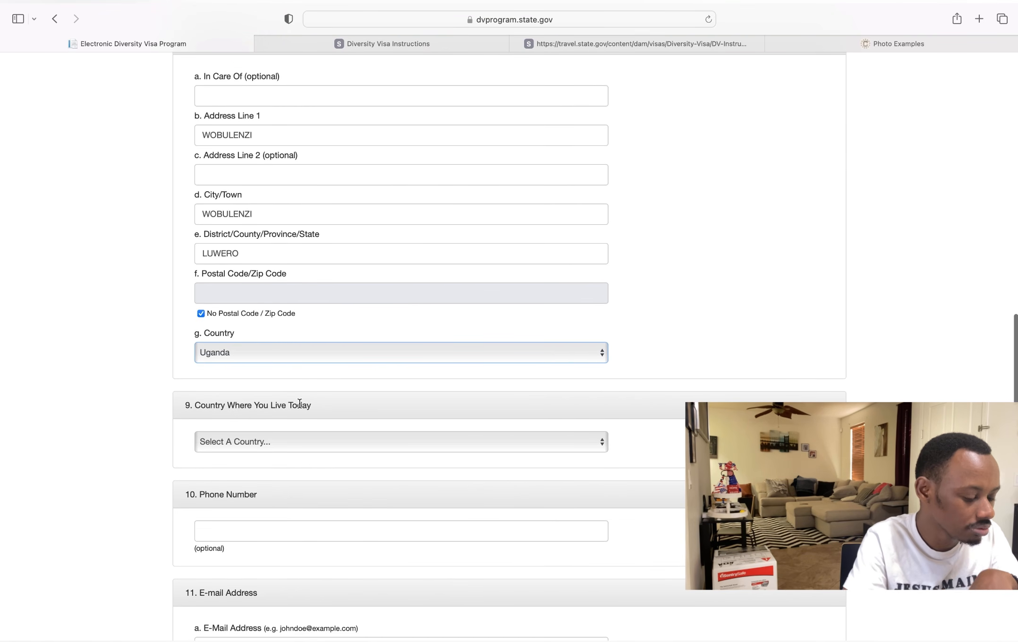
left_click(293, 443)
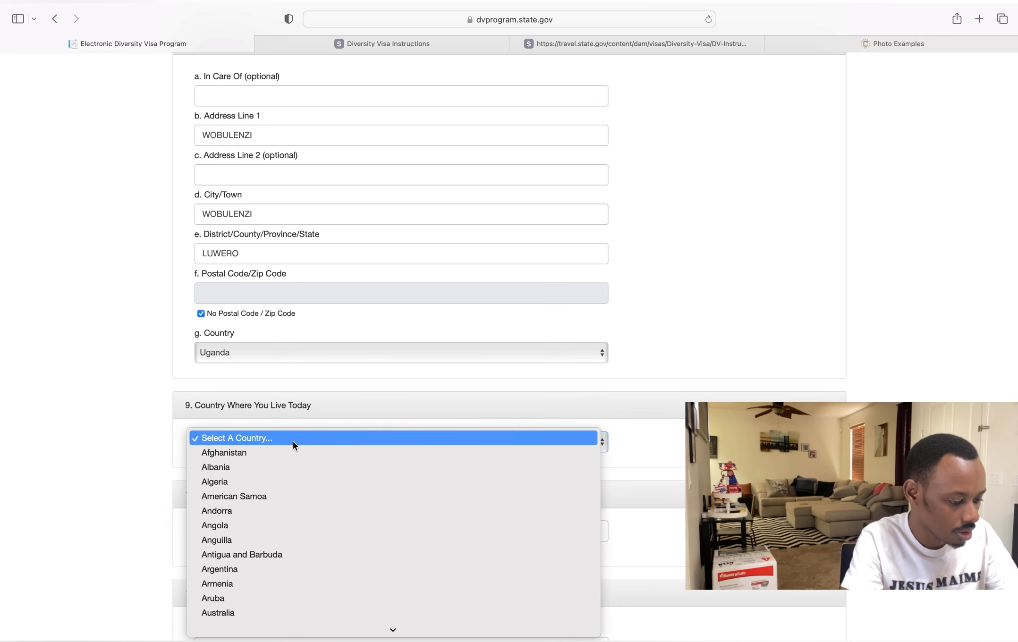
scroll(293, 441, "down", 20)
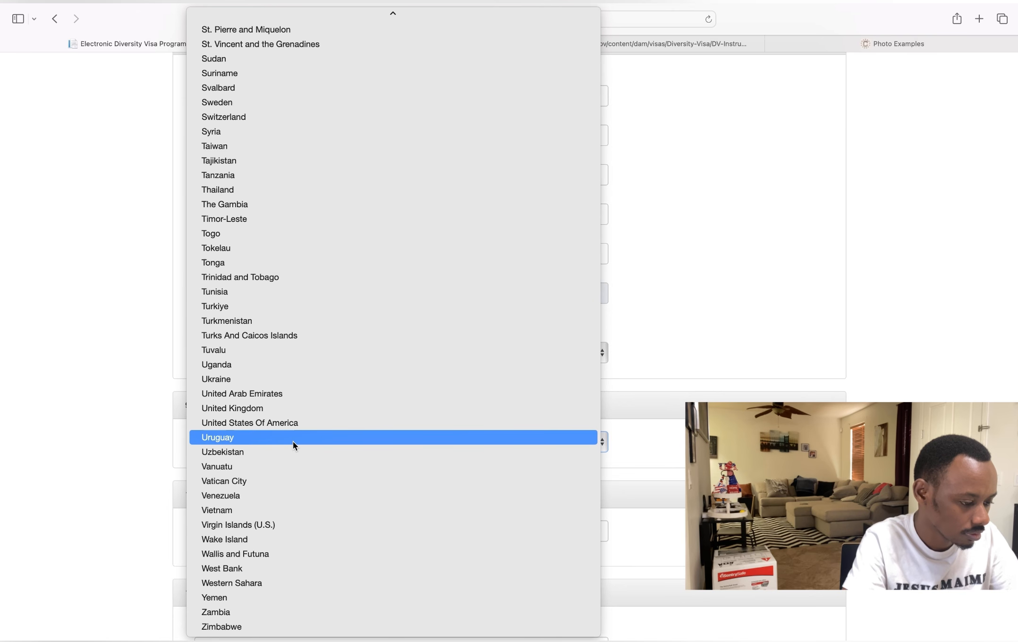
left_click(288, 365)
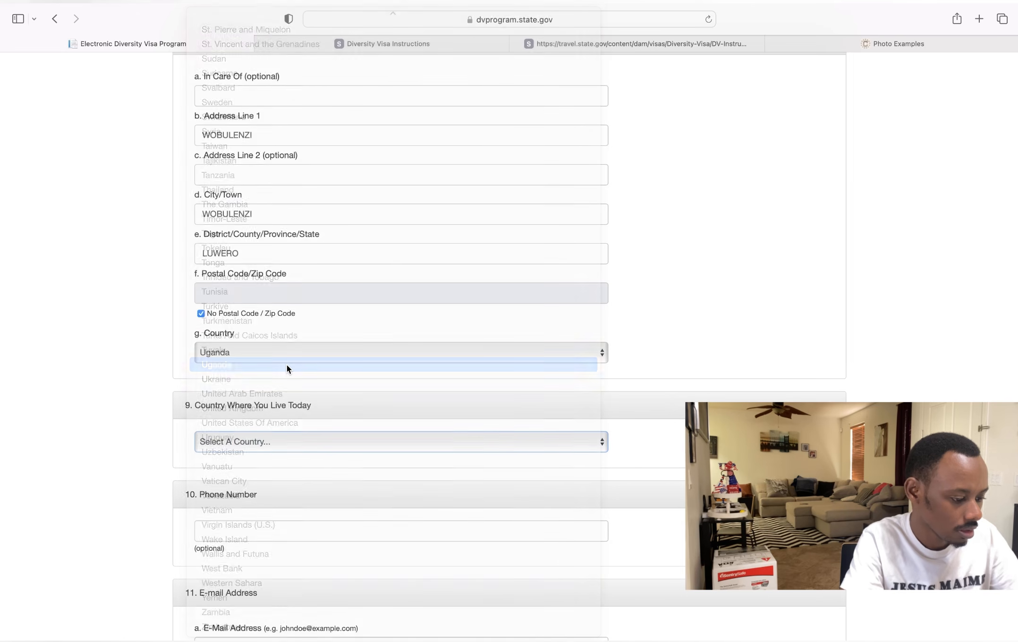
scroll(289, 367, "up", 3)
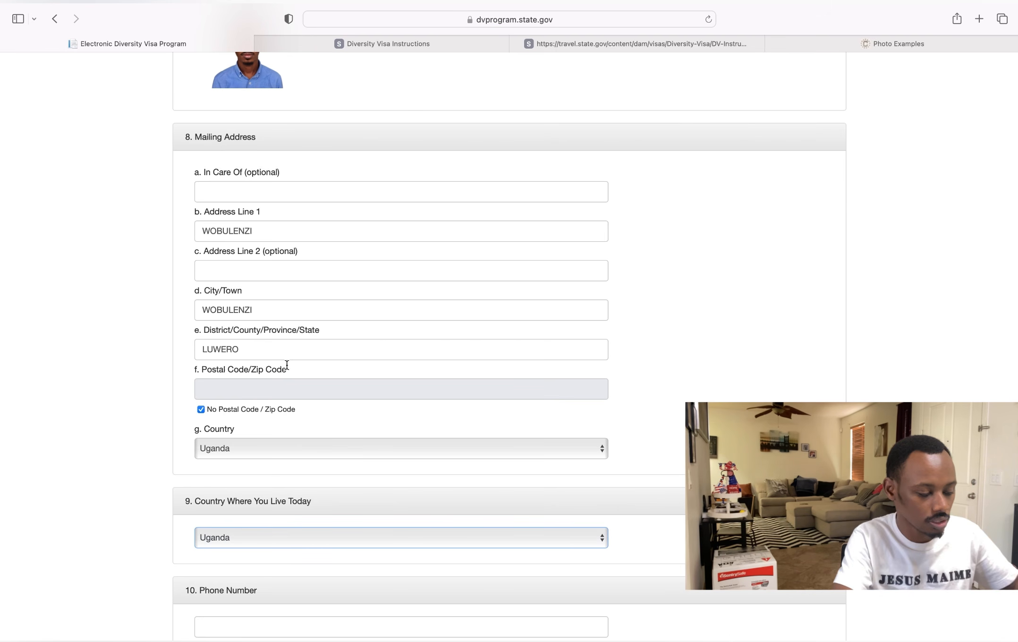
scroll(287, 365, "down", 4)
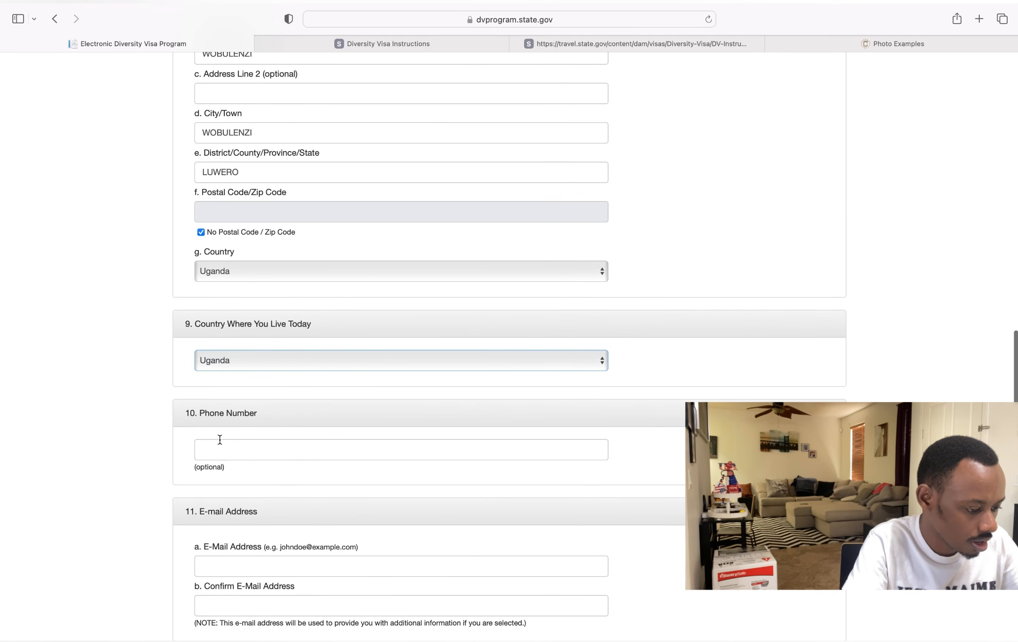
- Enter the entrant's e-mail address, then repeat it in Confirm E-Mail Address
left_click(216, 452)
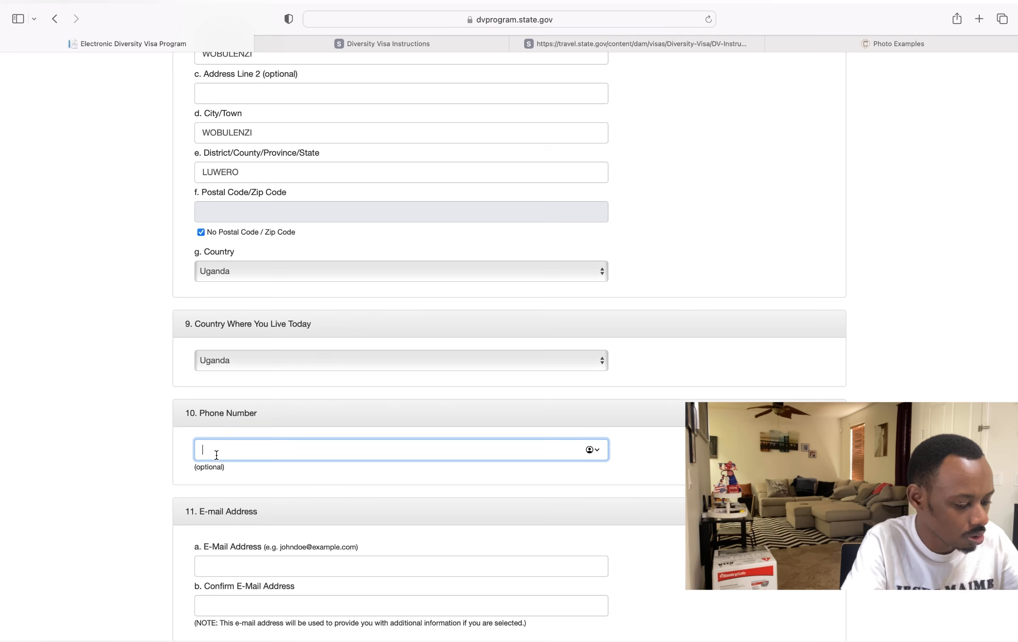
scroll(215, 452, "down", 3)
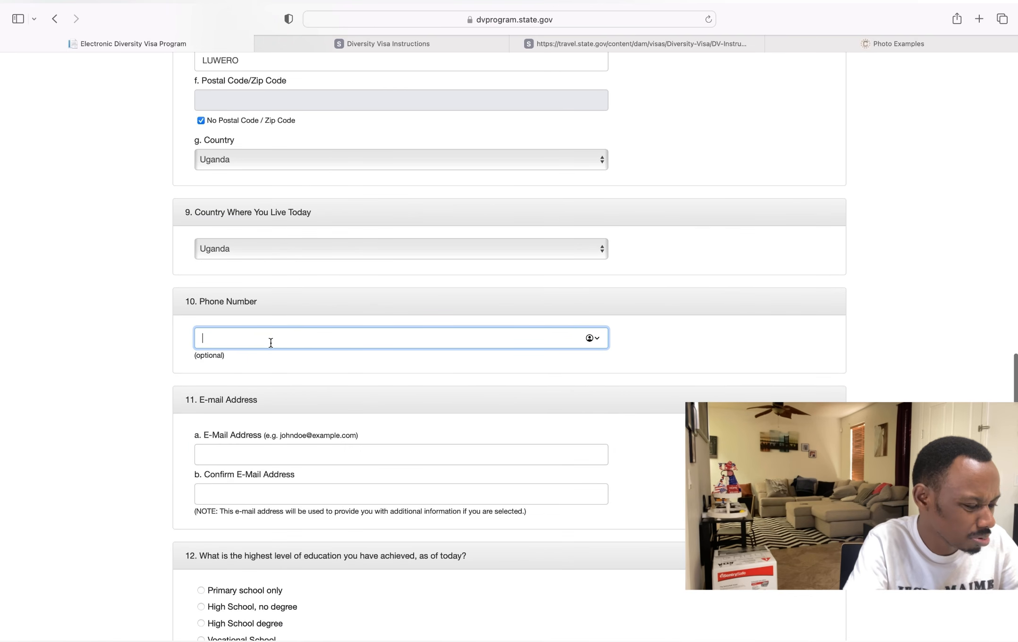
left_click(236, 459)
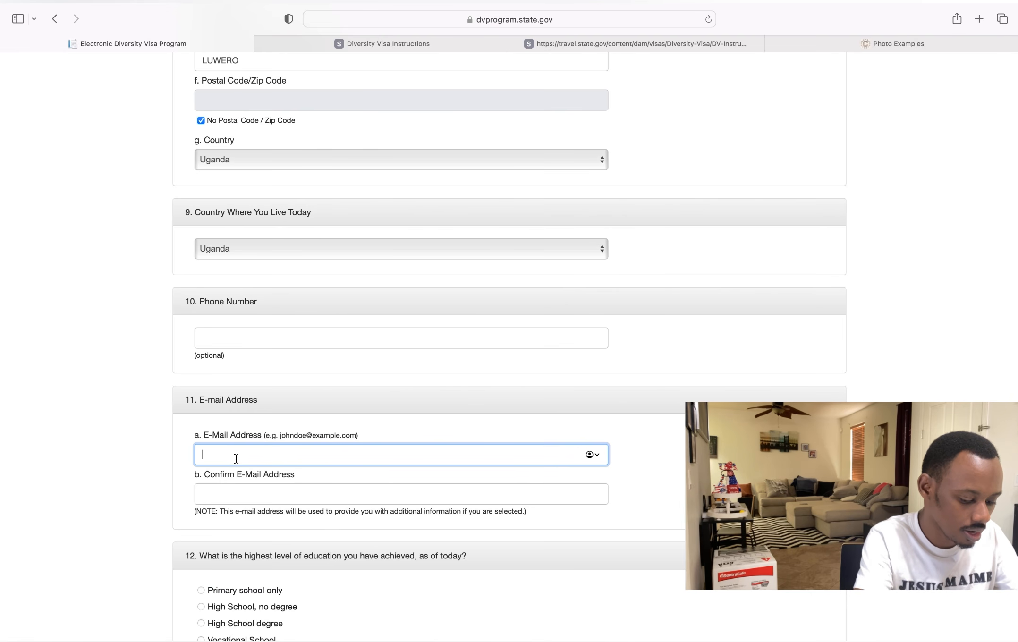
type("K")
key("BackSpace")
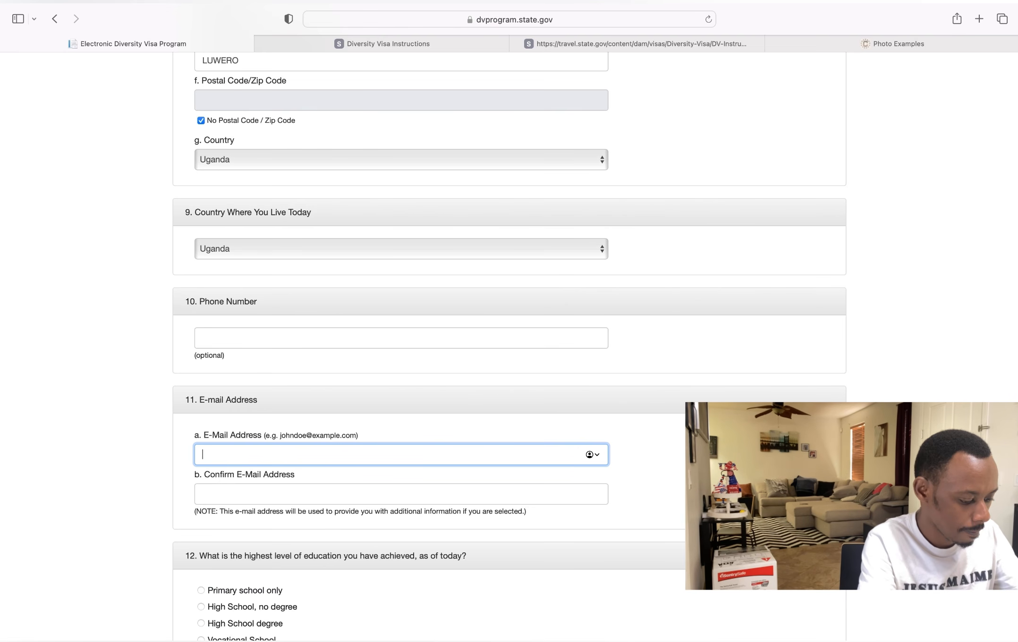
type("ka")
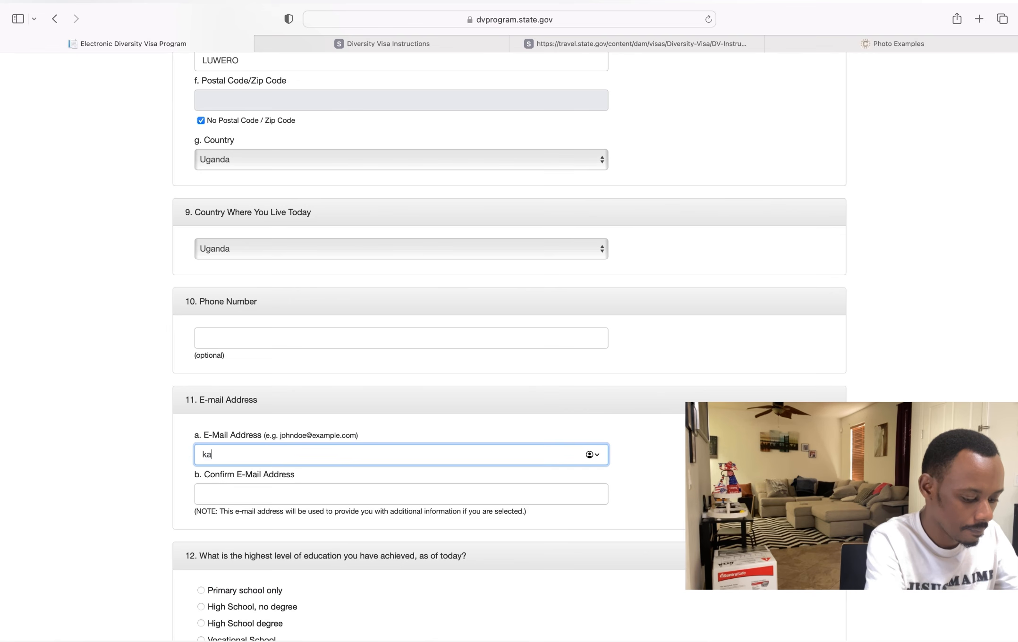
type("tssa")
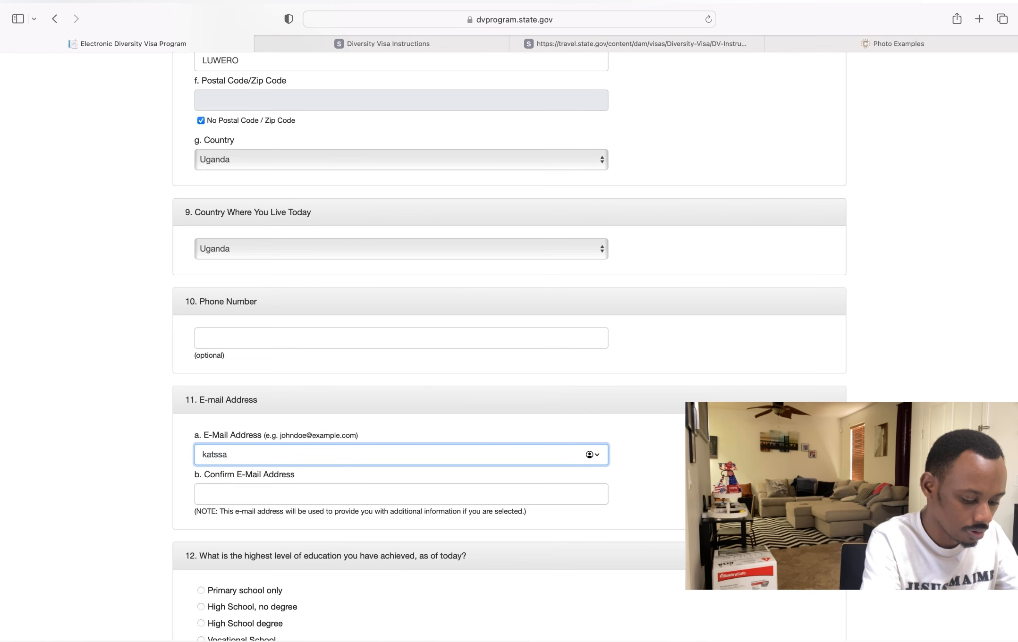
type("mue")
key("BackSpace")
key("BackSpace")
key("BackSpace")
key("BackSpace")
key("BackSpace")
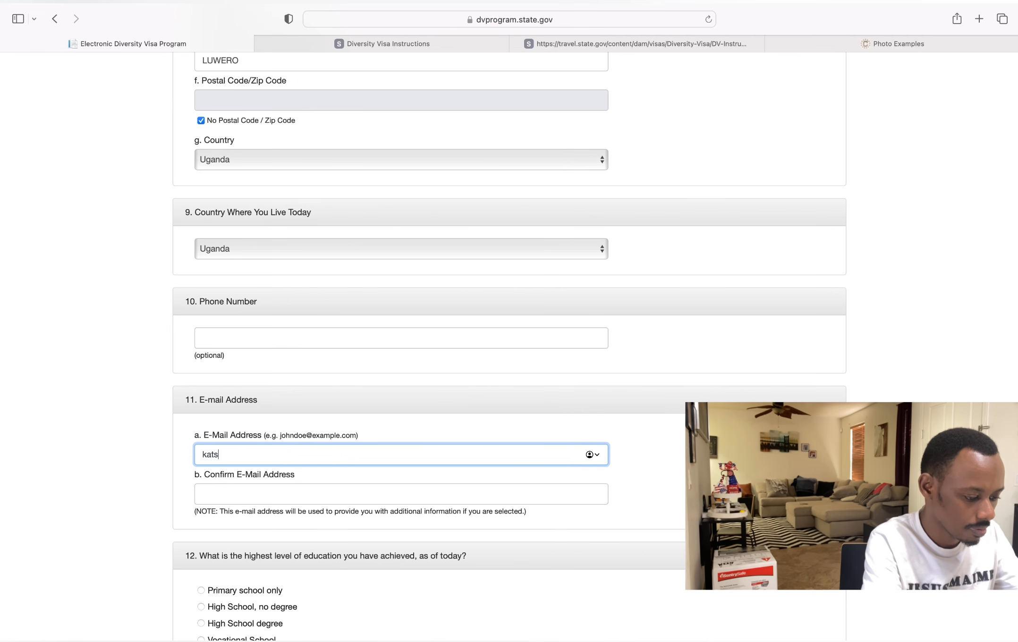
key("BackSpace")
key("BackSpace")
key("BackSpace")
key("BackSpace")
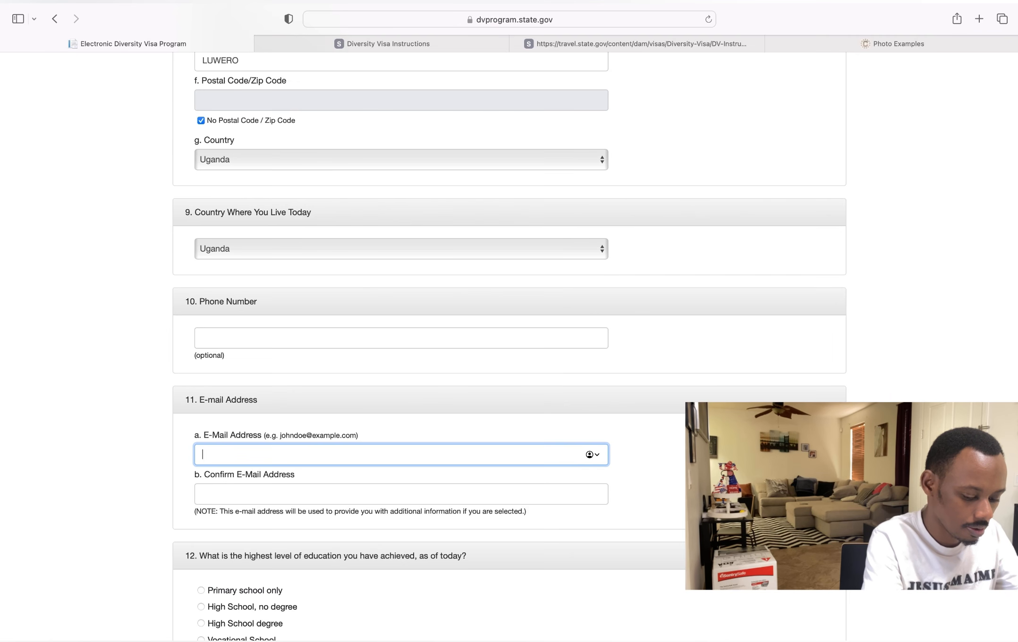
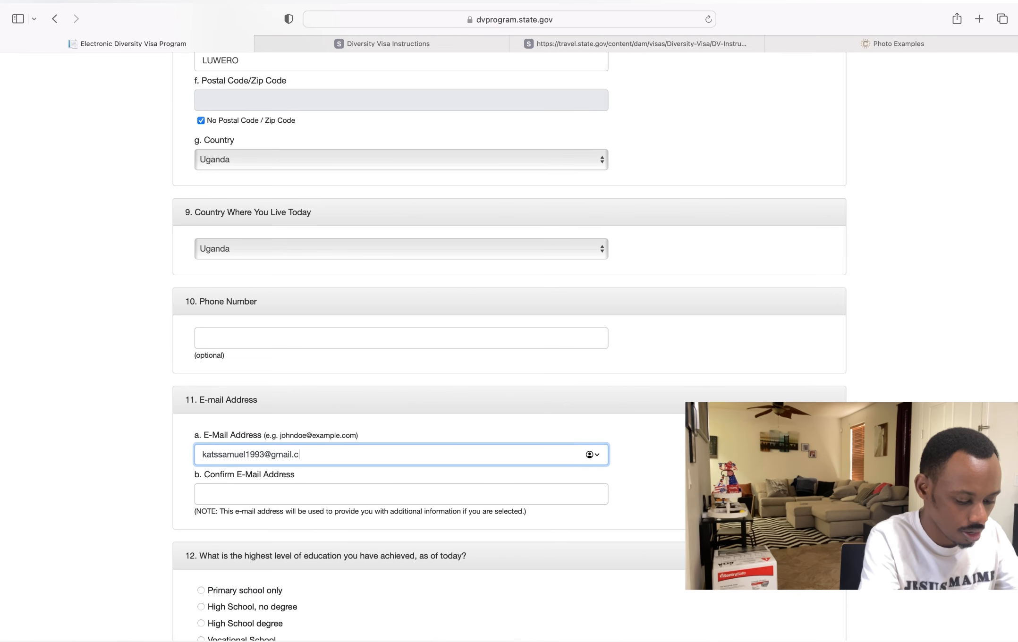
left_click(223, 494)
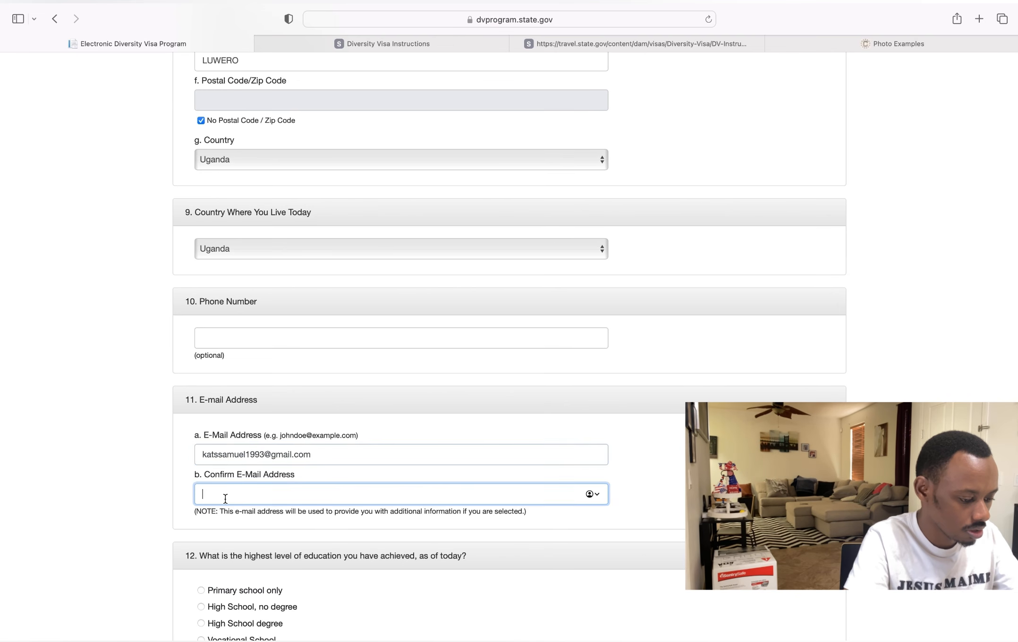
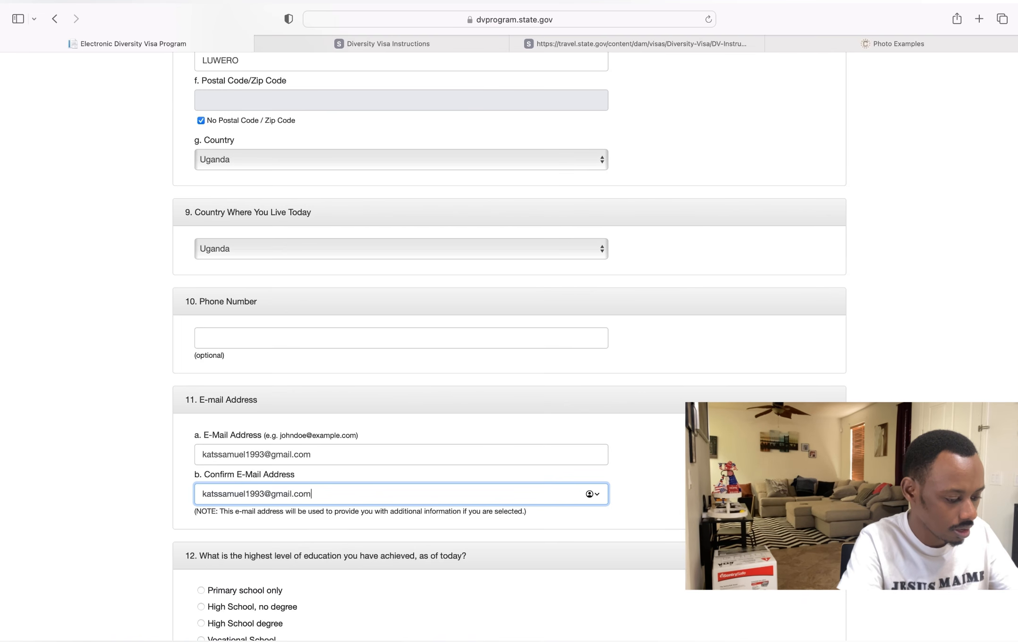
- Choose University Degree under question 12, switching back after briefly selecting High School
scroll(509, 330, "down", 2)
scroll(509, 346, "down", 6)
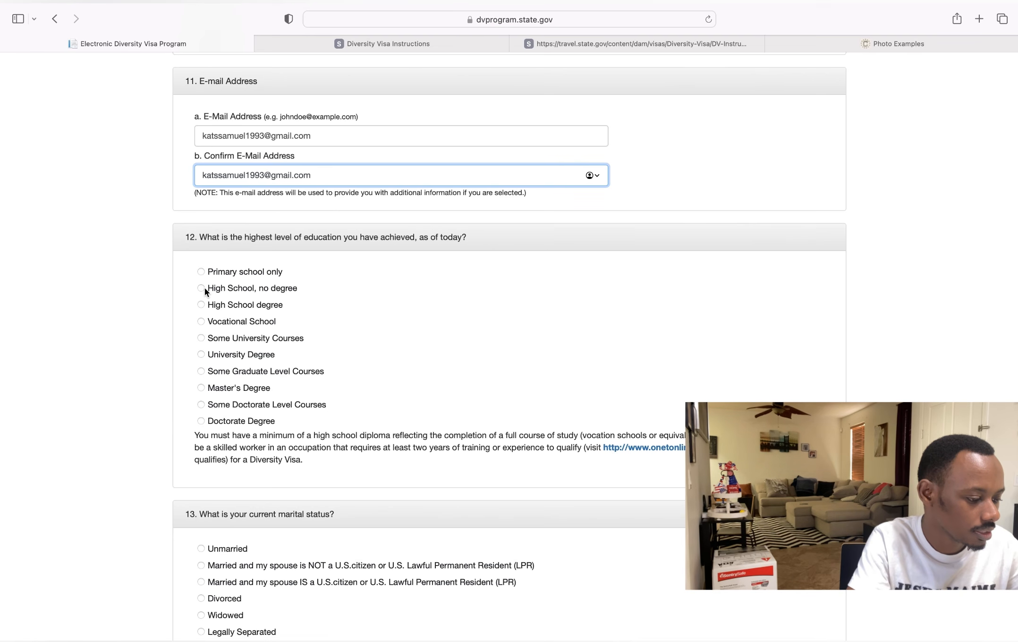
left_click(202, 354)
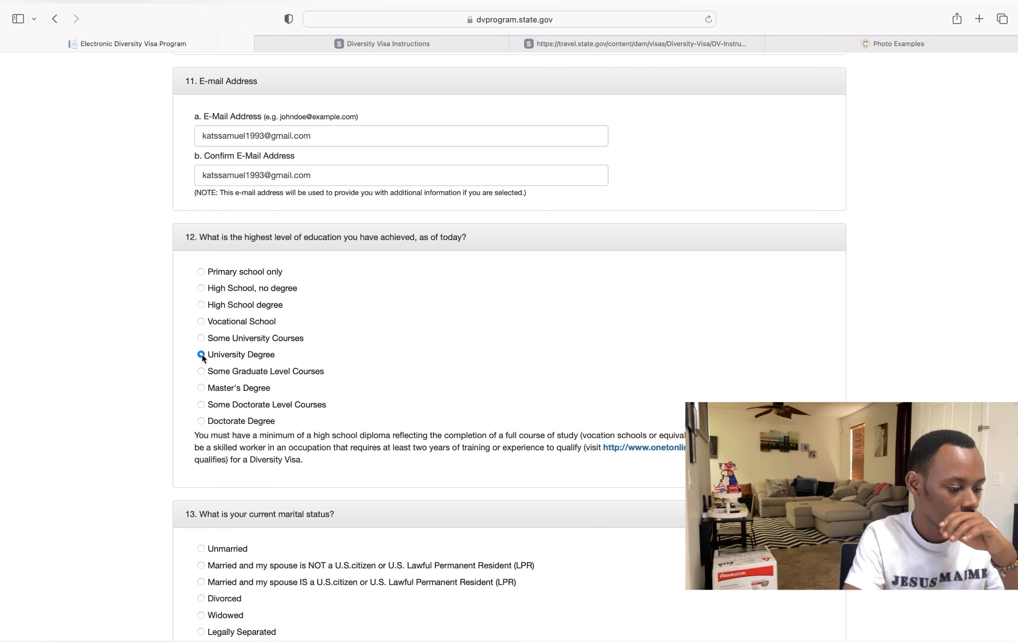
left_click(200, 305)
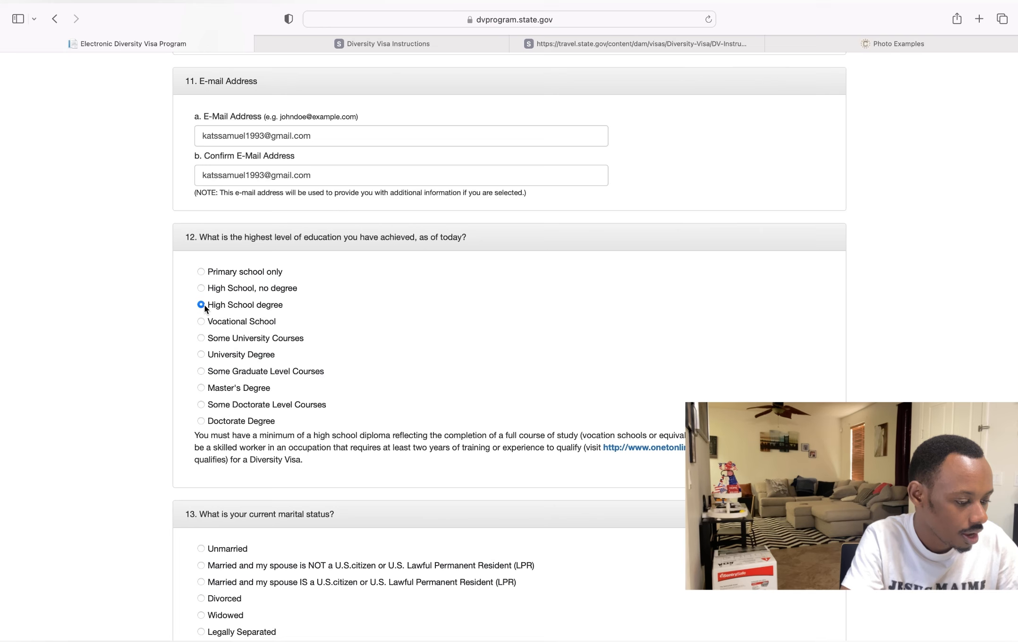
left_click(202, 355)
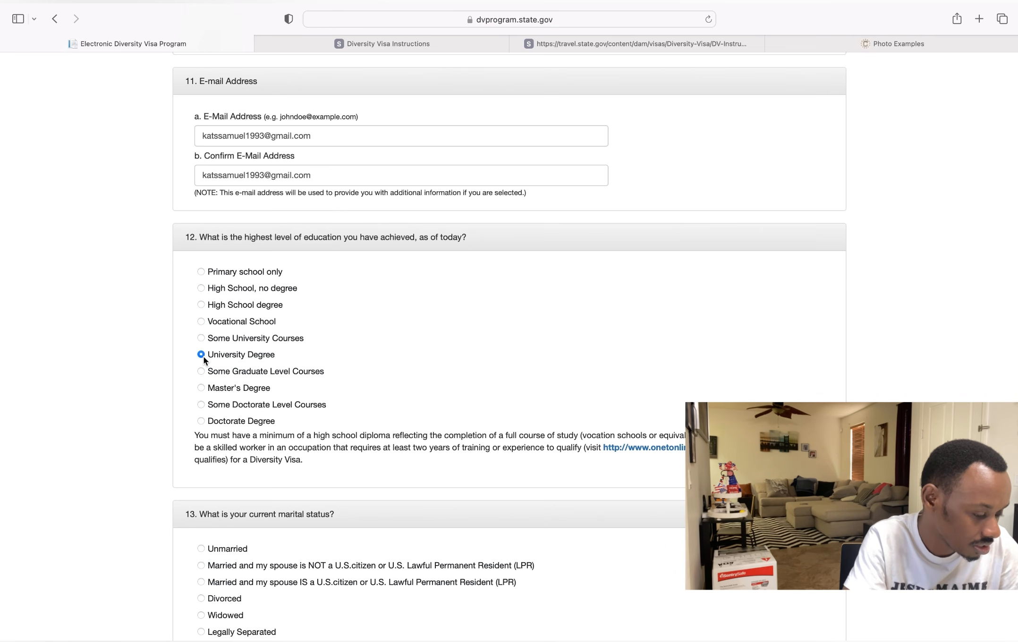
scroll(203, 357, "down", 3)
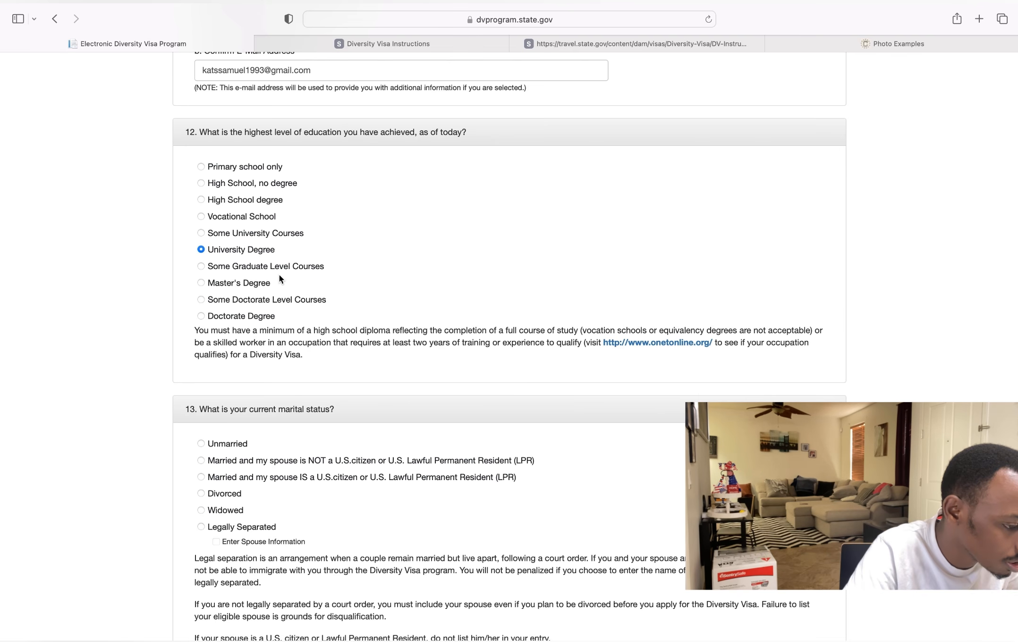
- Leave question 13 marital status as Unmarried and move to the Number of Children field
scroll(279, 273, "up", 20)
scroll(280, 279, "down", 20)
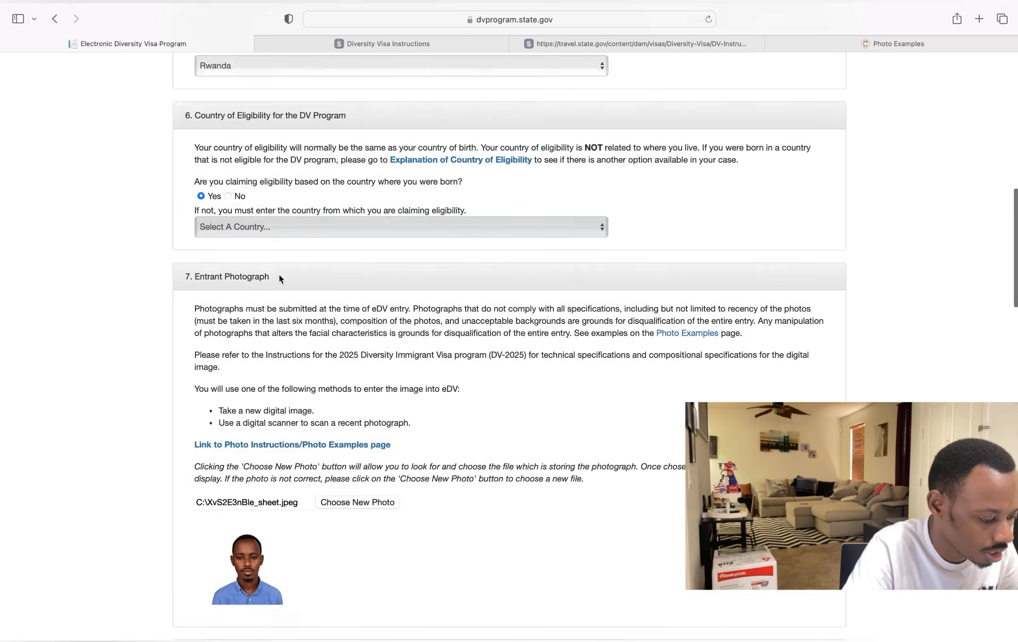
scroll(280, 279, "down", 4)
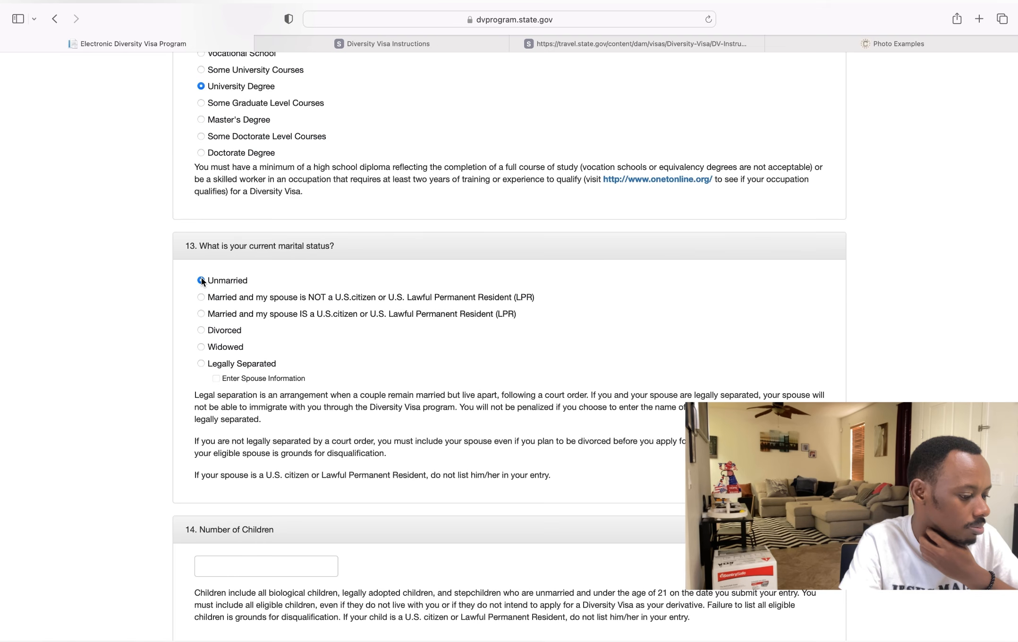
scroll(202, 282, "down", 3)
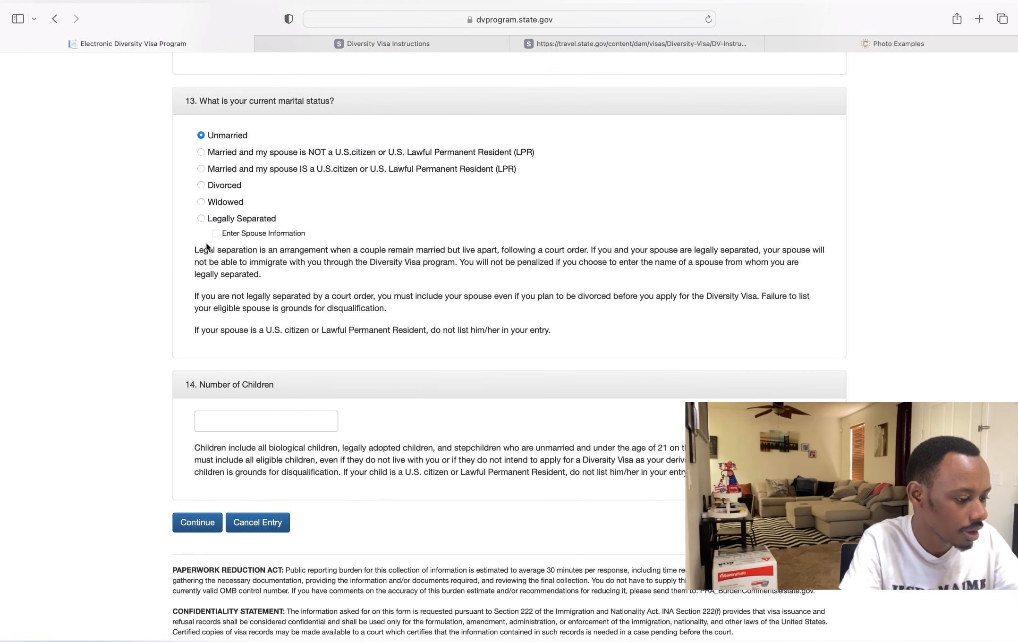
scroll(260, 255, "up", 2)
scroll(262, 302, "down", 2)
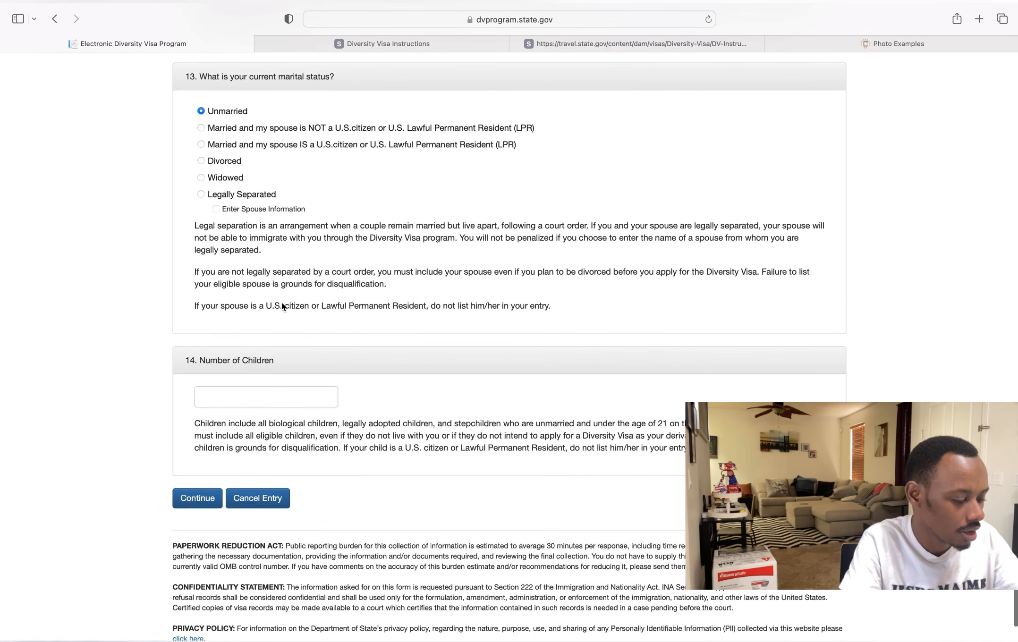
left_click(243, 399)
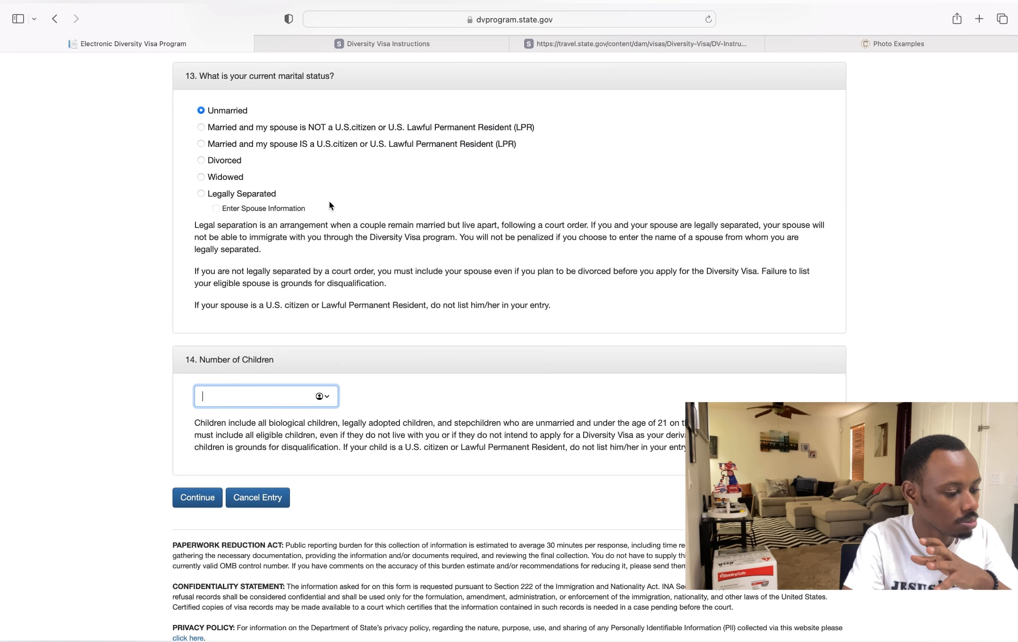
- Enter 0 as the Number of Children under question 14
scroll(330, 205, "up", 2)
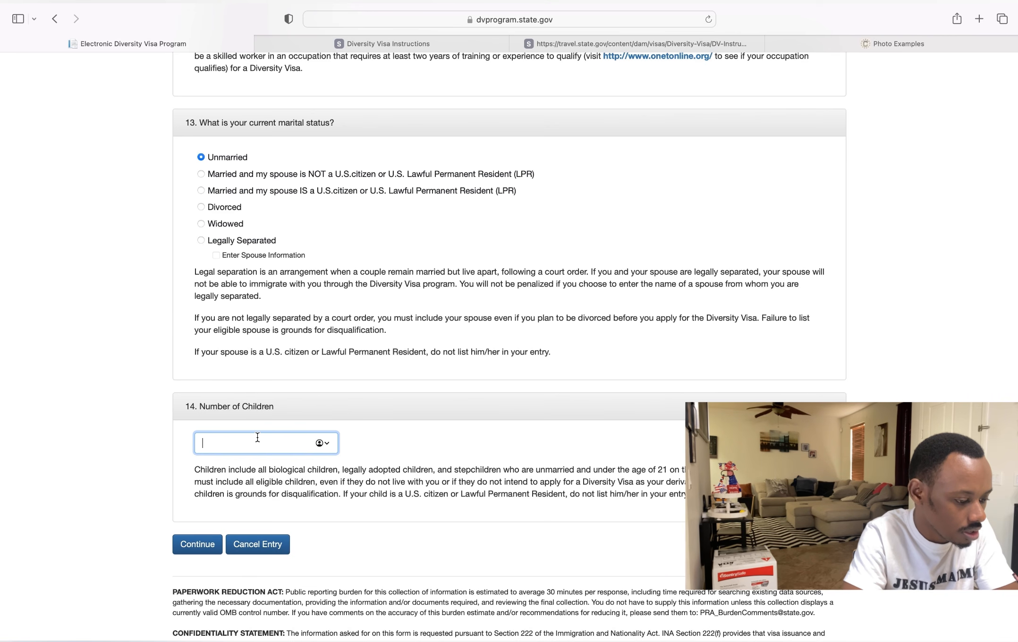
type("0")
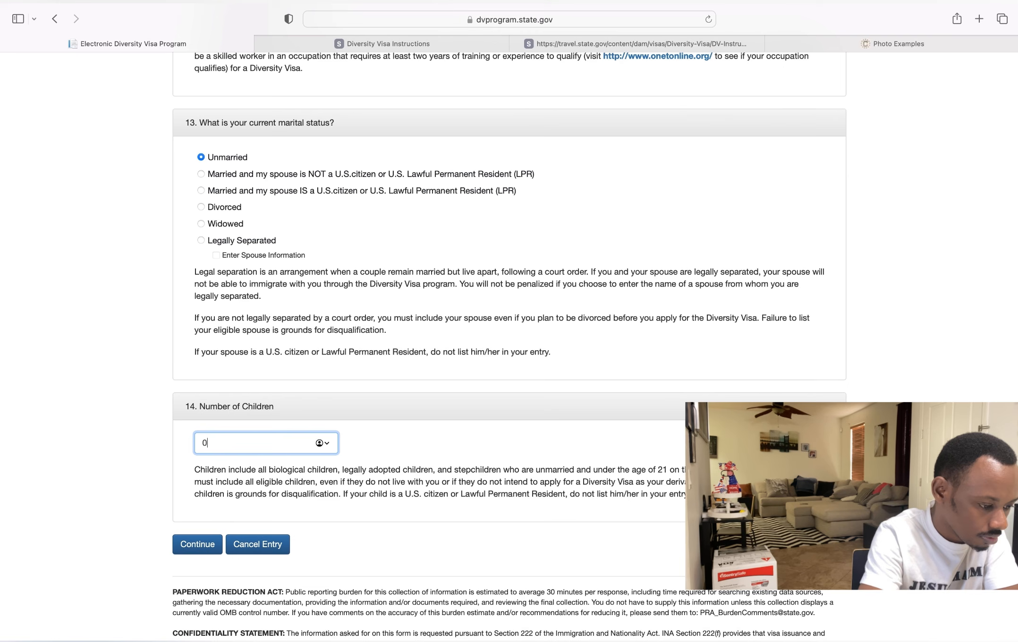
left_click(197, 546)
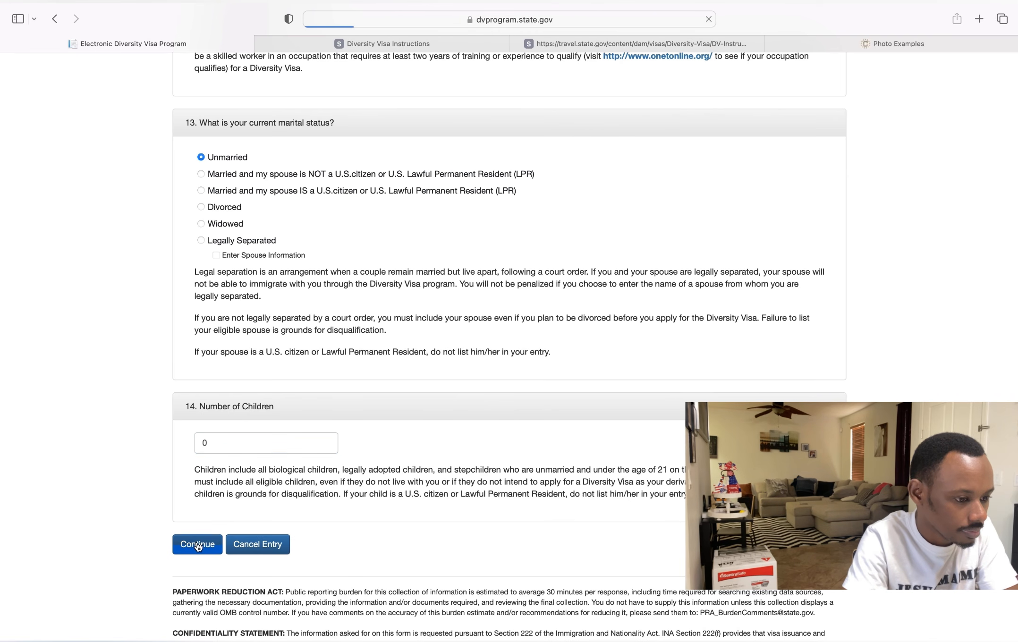
scroll(198, 547, "down", 10)
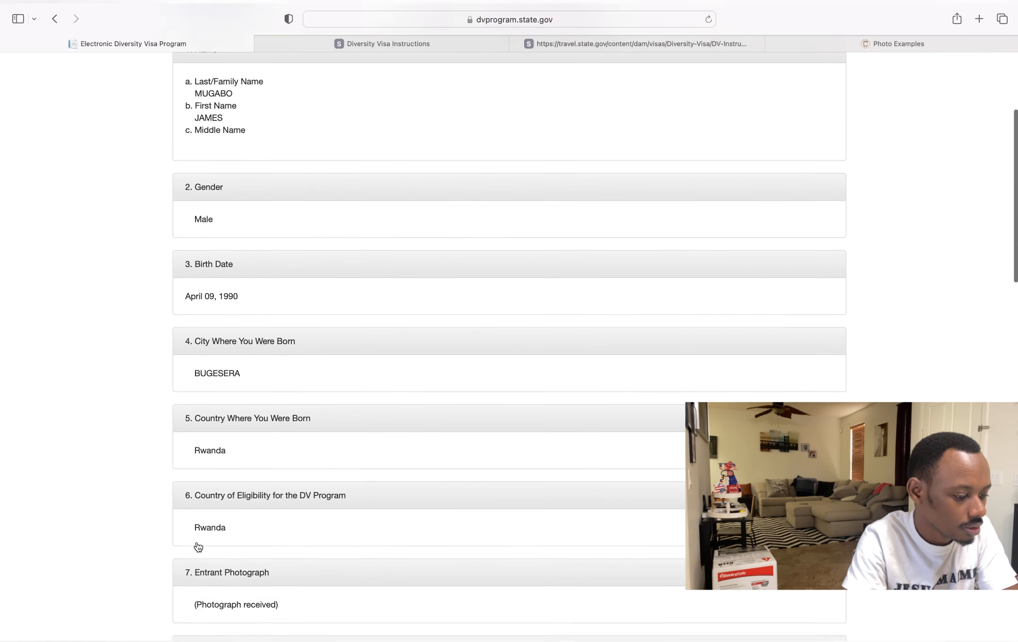
scroll(198, 547, "down", 15)
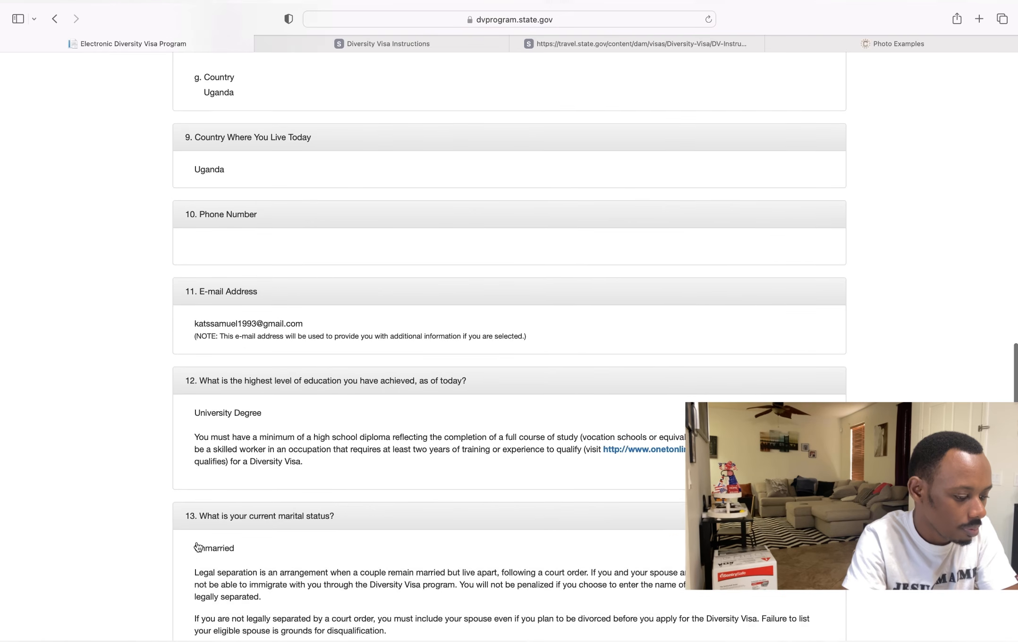
scroll(198, 547, "down", 3)
scroll(198, 546, "up", 8)
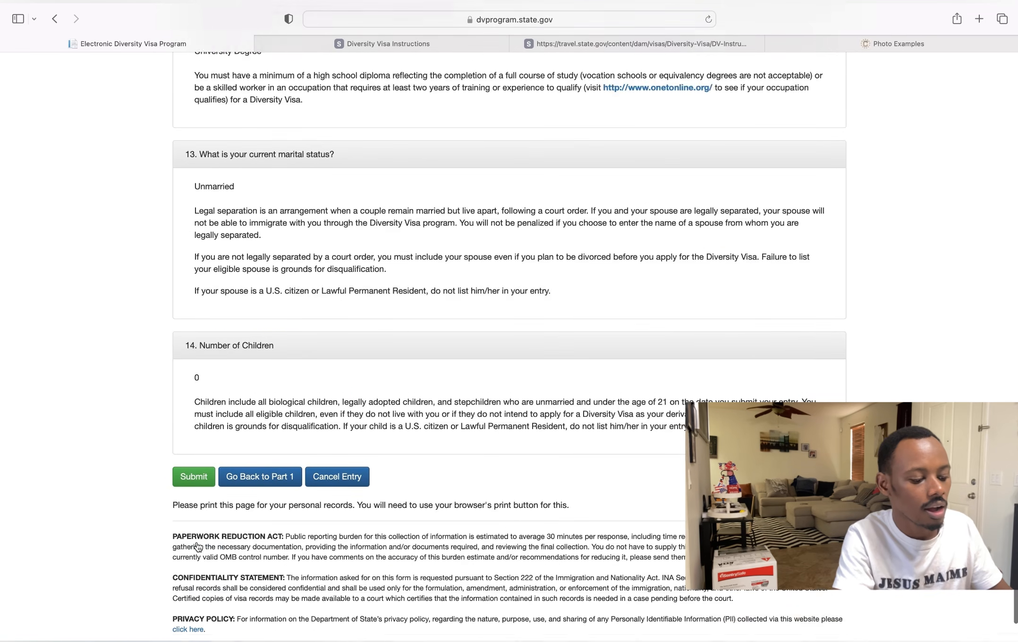
scroll(198, 547, "up", 15)
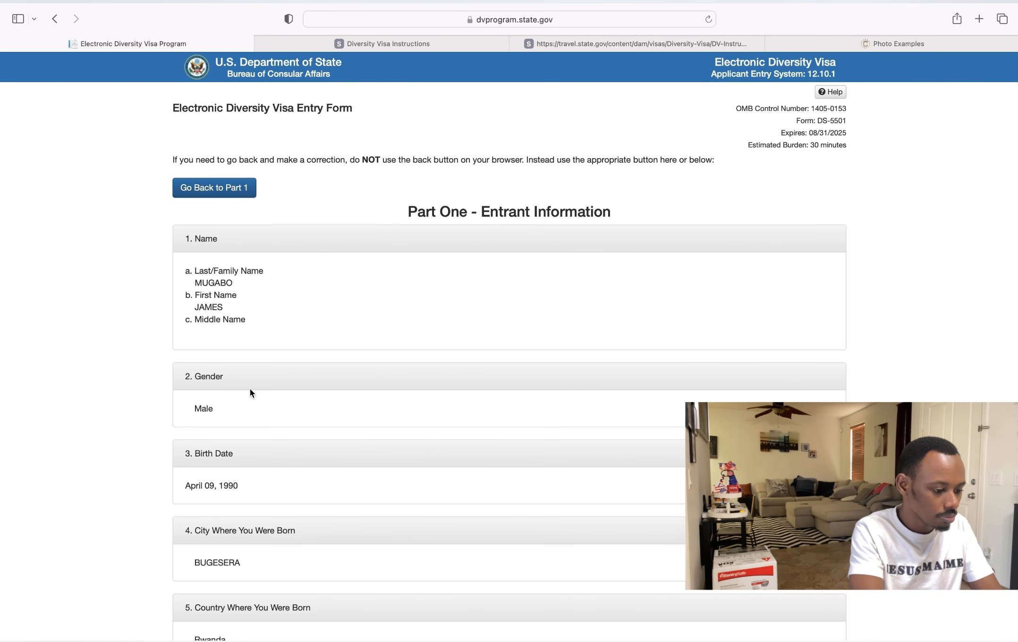
scroll(224, 493, "down", 5)
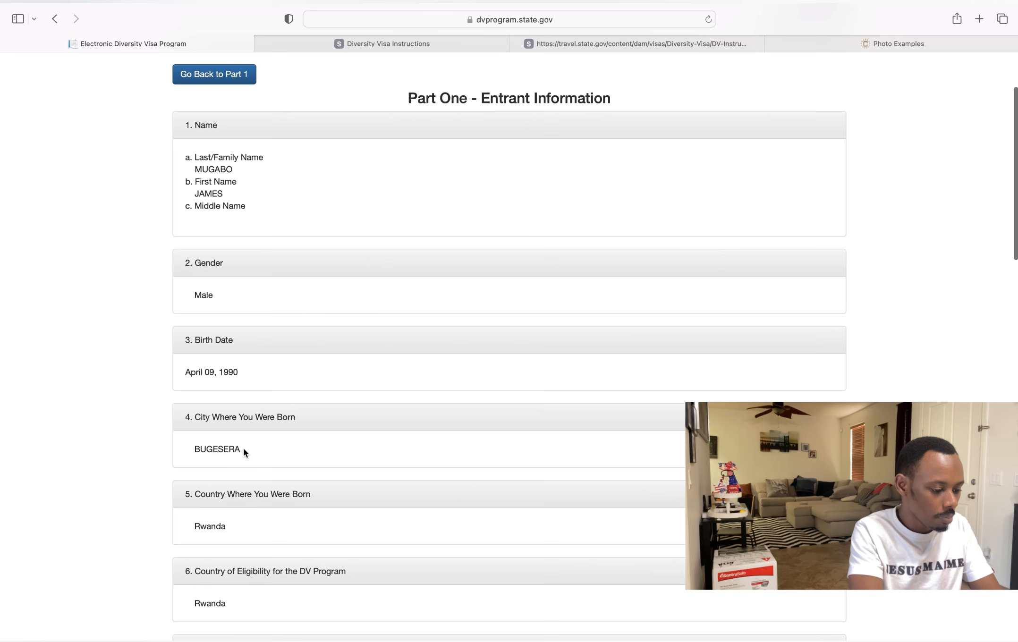
scroll(233, 459, "down", 5)
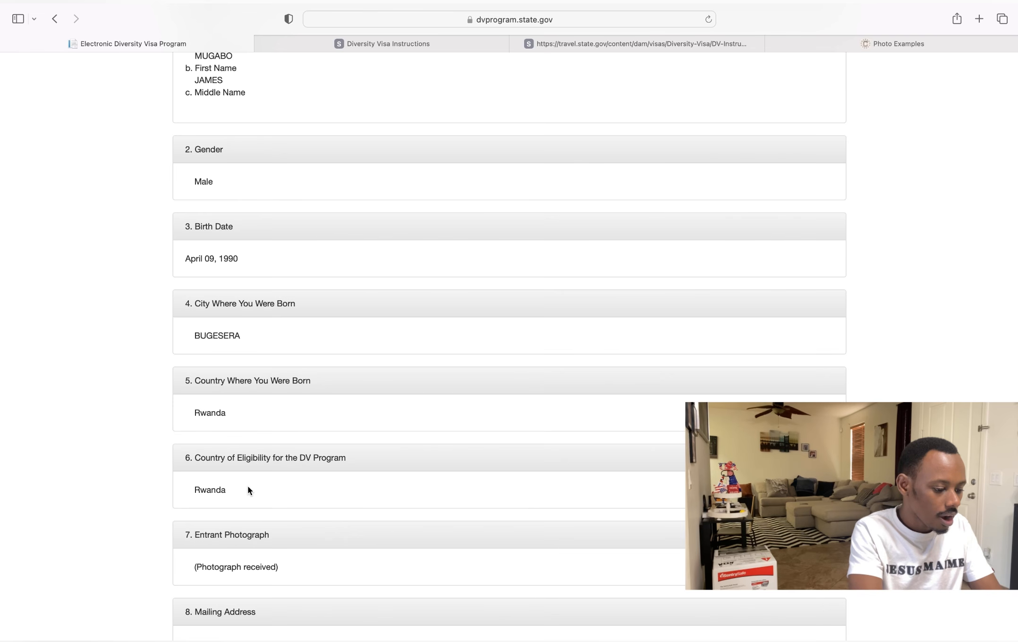
scroll(248, 485, "down", 4)
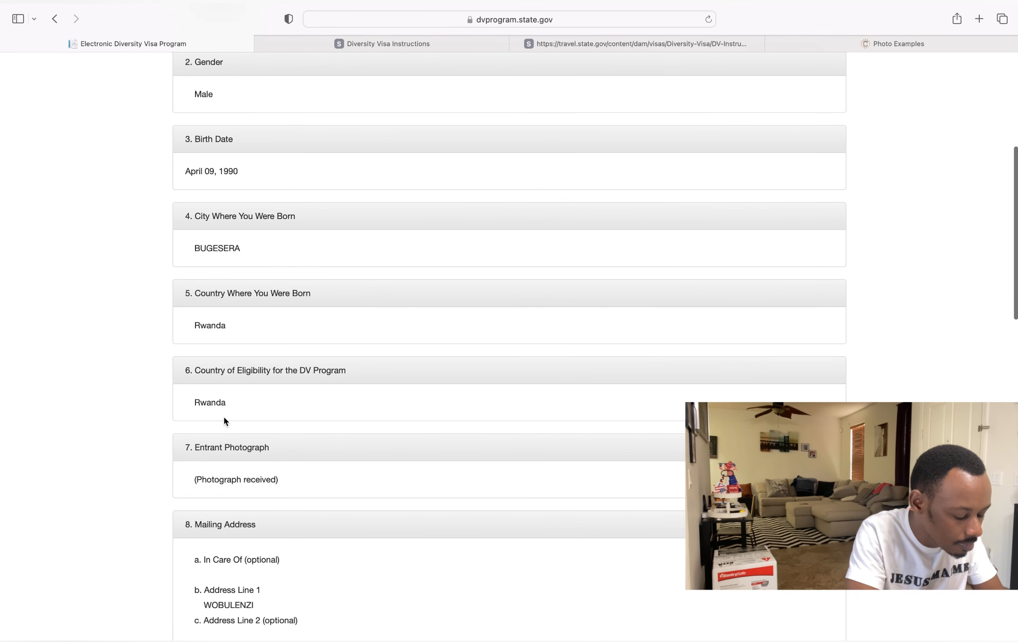
scroll(268, 411, "down", 10)
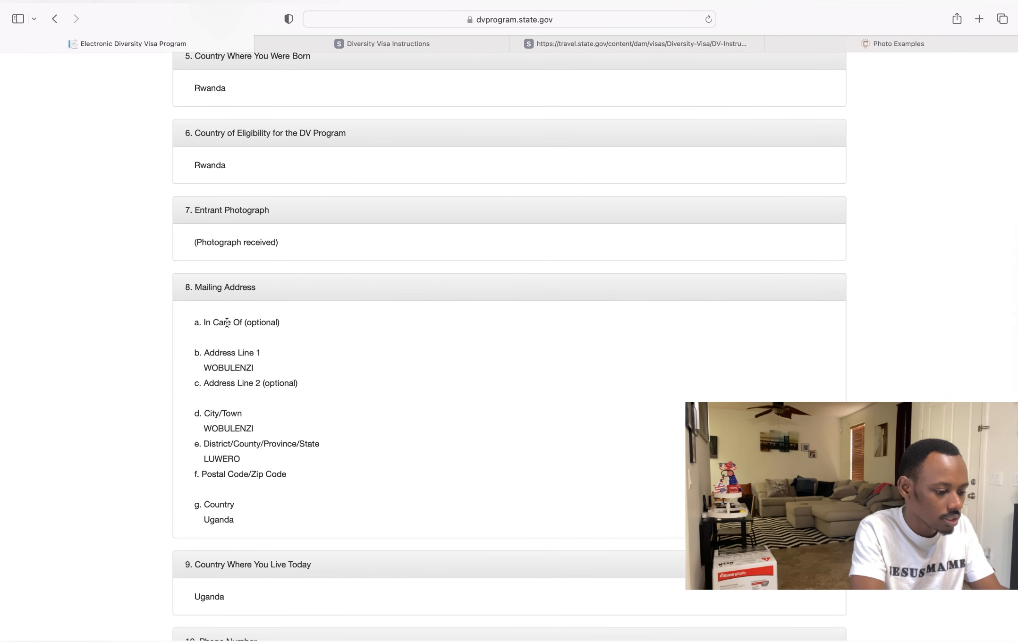
scroll(262, 394, "down", 3)
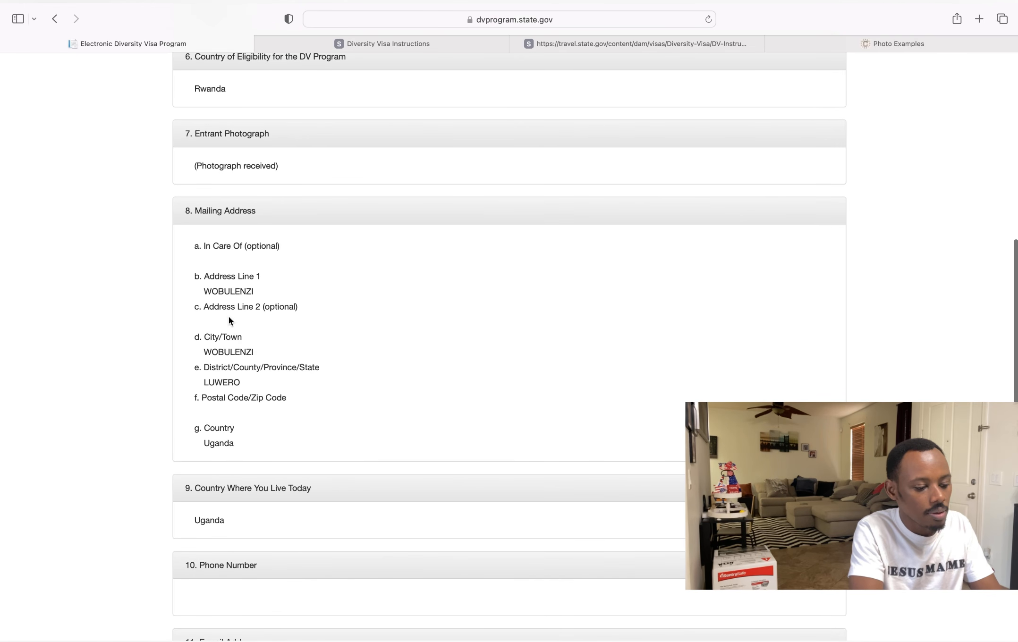
scroll(222, 420, "down", 4)
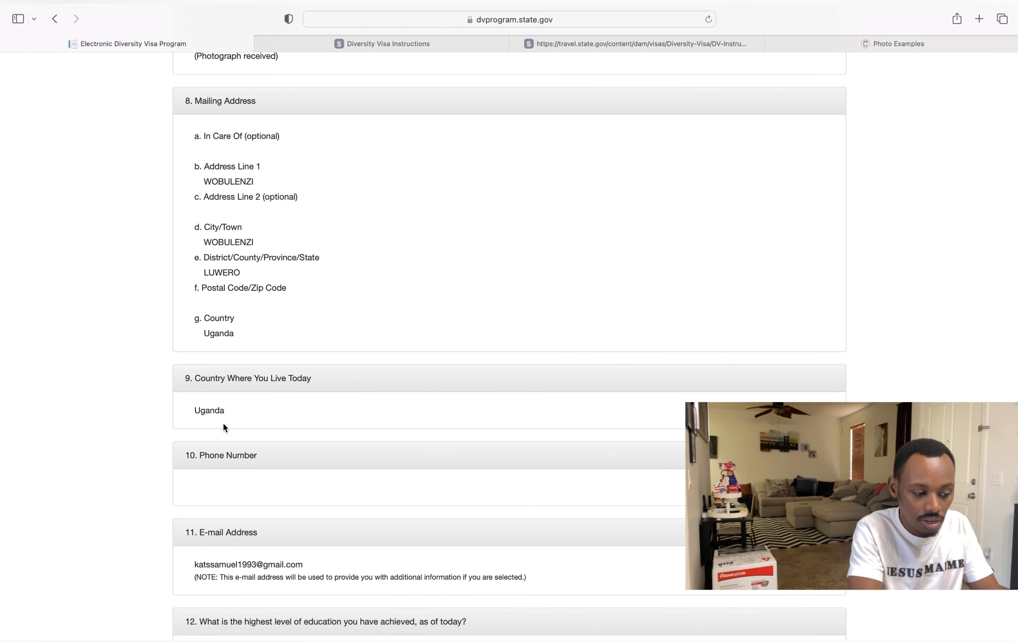
scroll(223, 424, "down", 1)
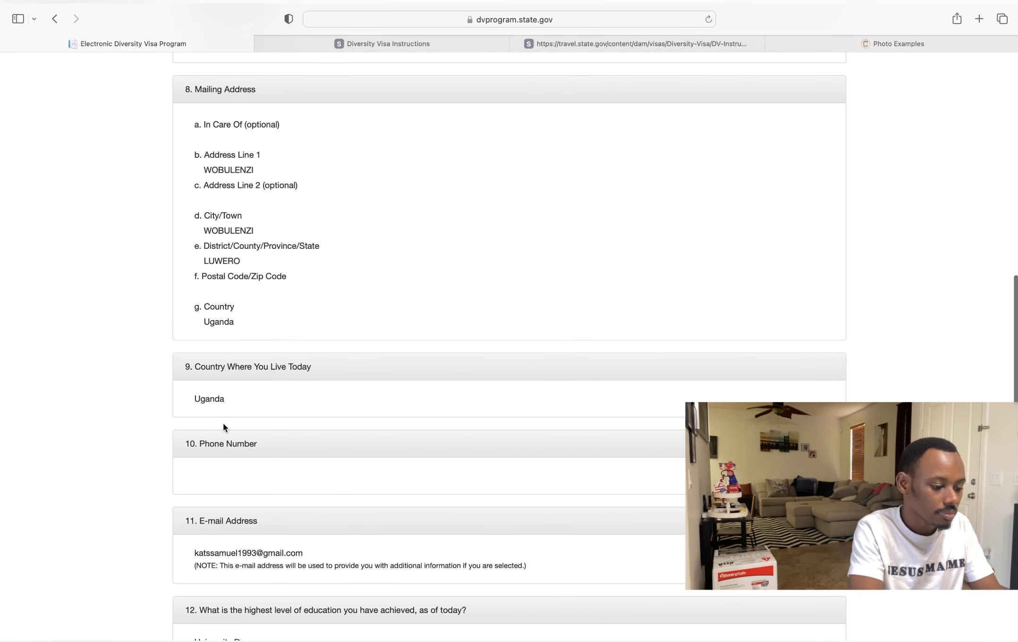
scroll(223, 423, "down", 2)
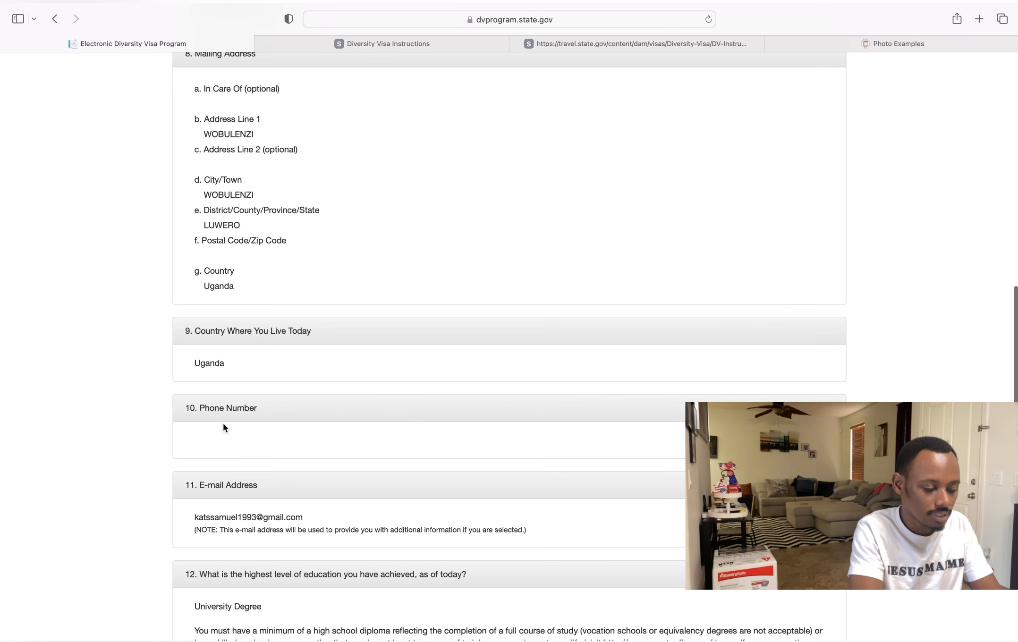
scroll(223, 422, "up", 15)
scroll(223, 422, "down", 5)
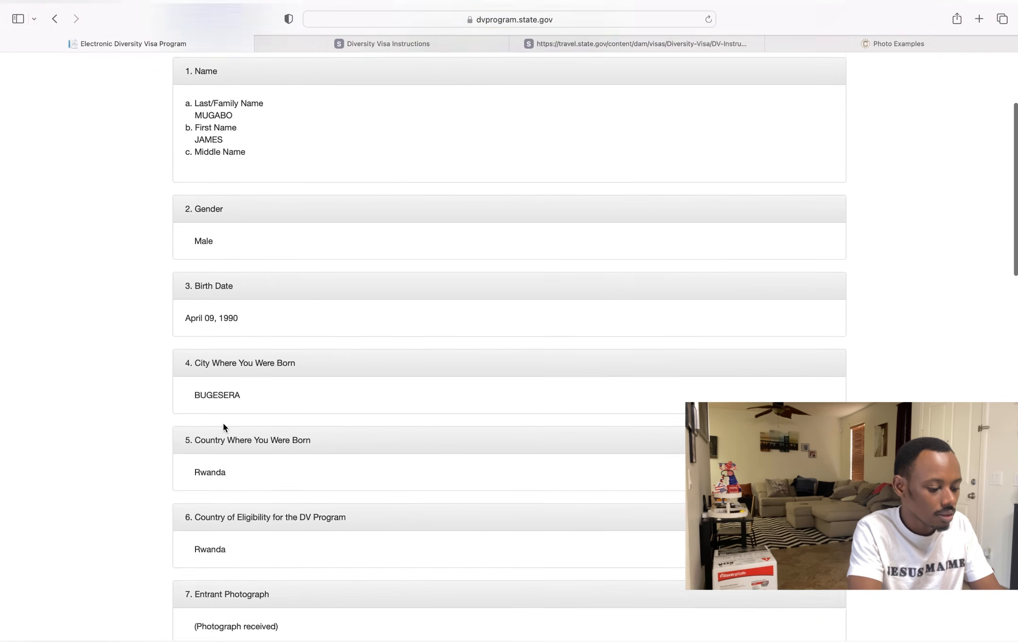
scroll(223, 422, "down", 20)
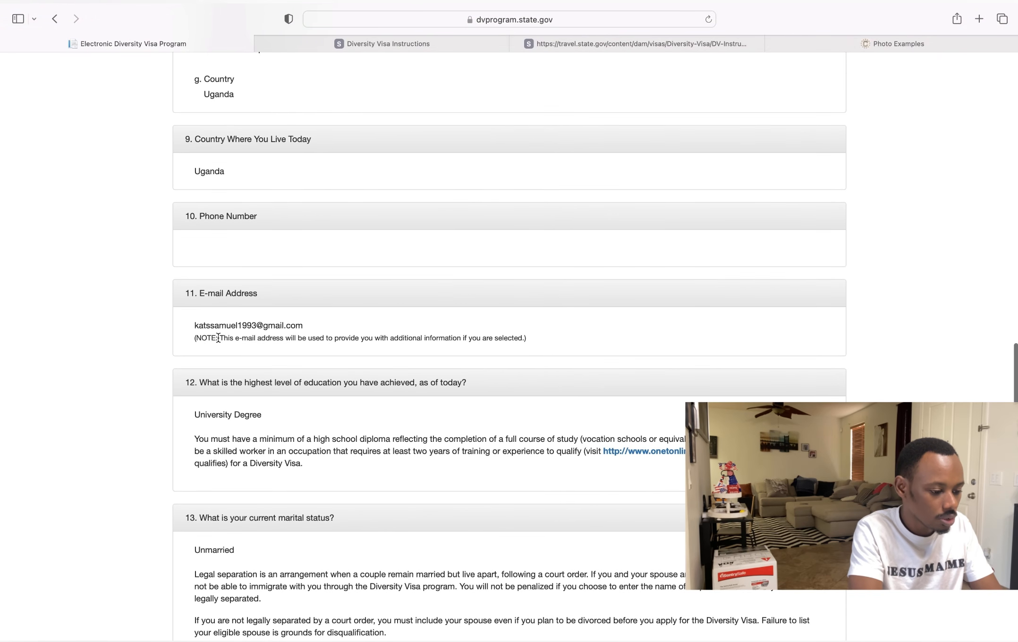
scroll(277, 337, "down", 4)
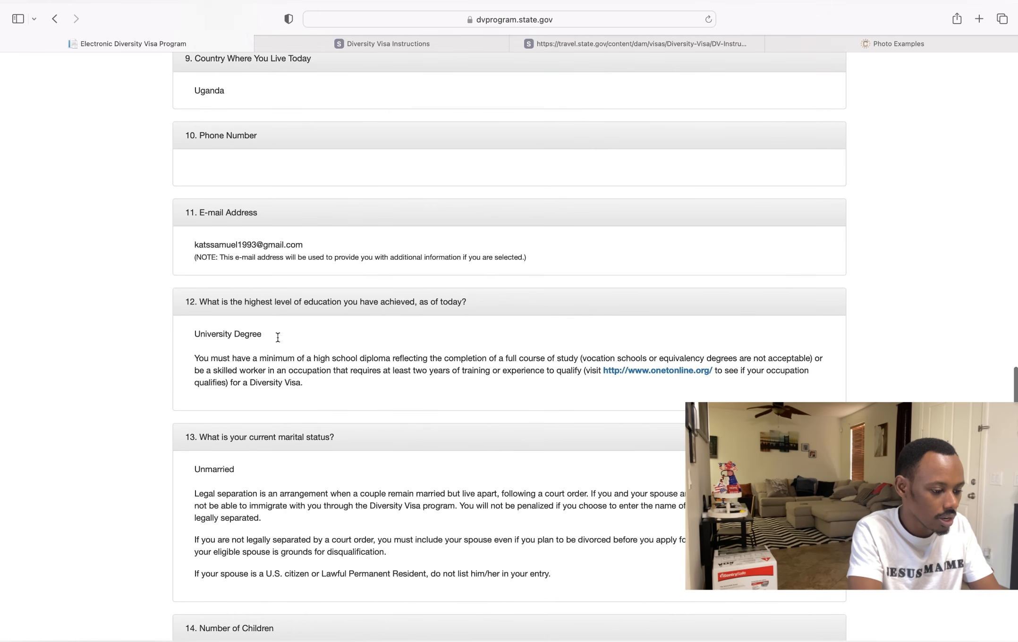
scroll(278, 337, "down", 1)
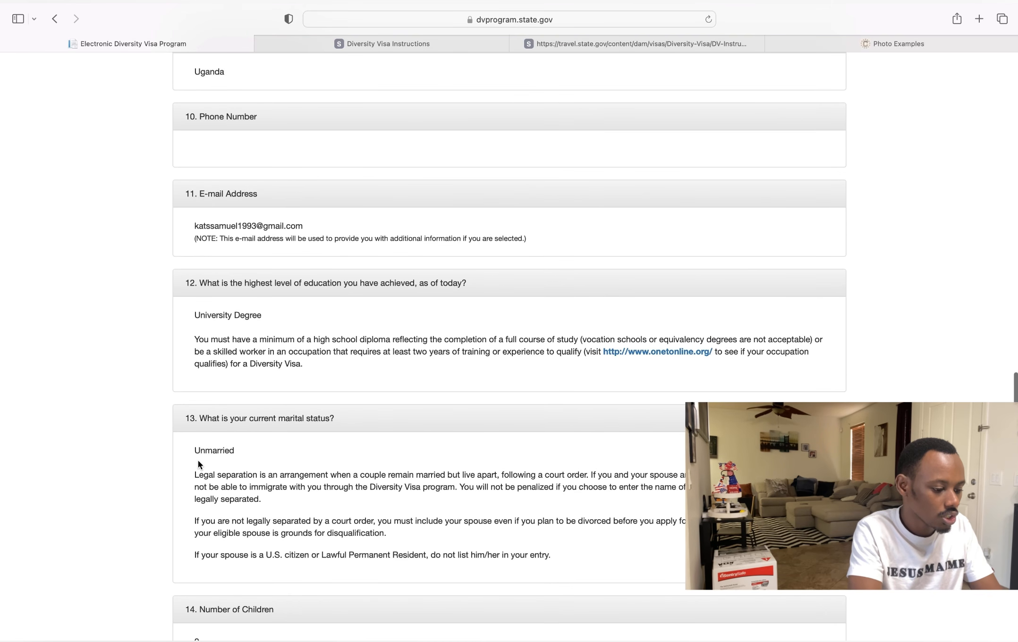
scroll(209, 469, "down", 8)
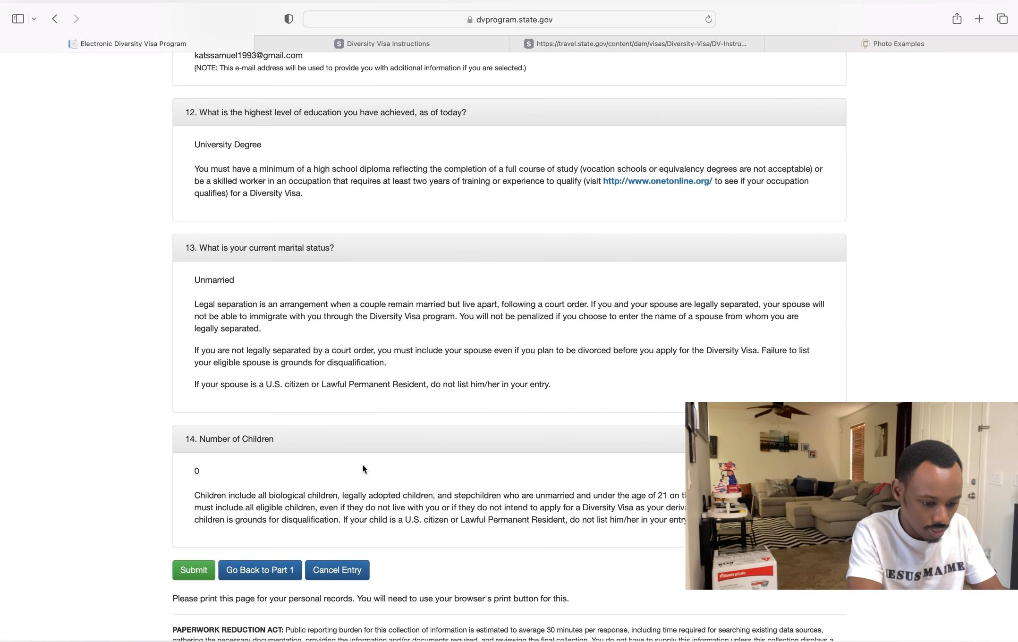
- Return to Part One of the entry and scroll to the Mailing Address section
left_click(259, 572)
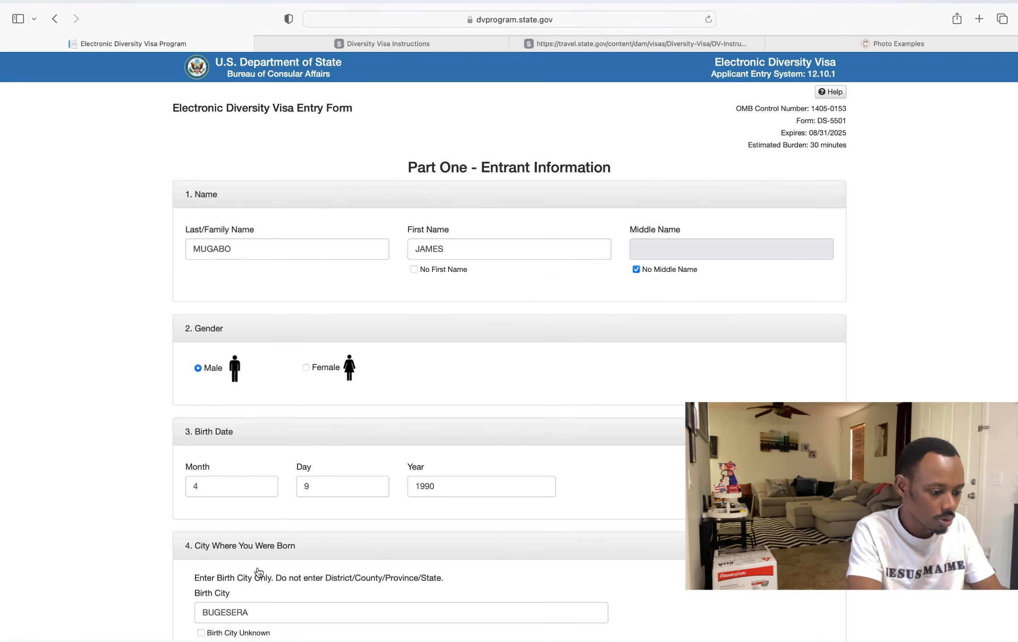
scroll(259, 572, "down", 10)
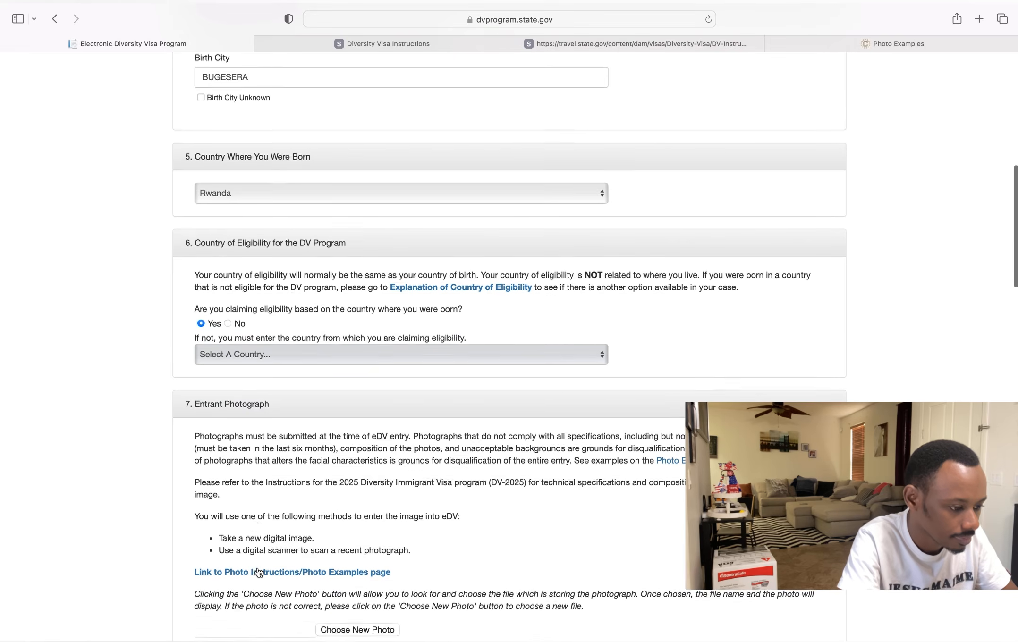
scroll(259, 571, "up", 5)
scroll(259, 571, "up", 3)
scroll(259, 572, "down", 8)
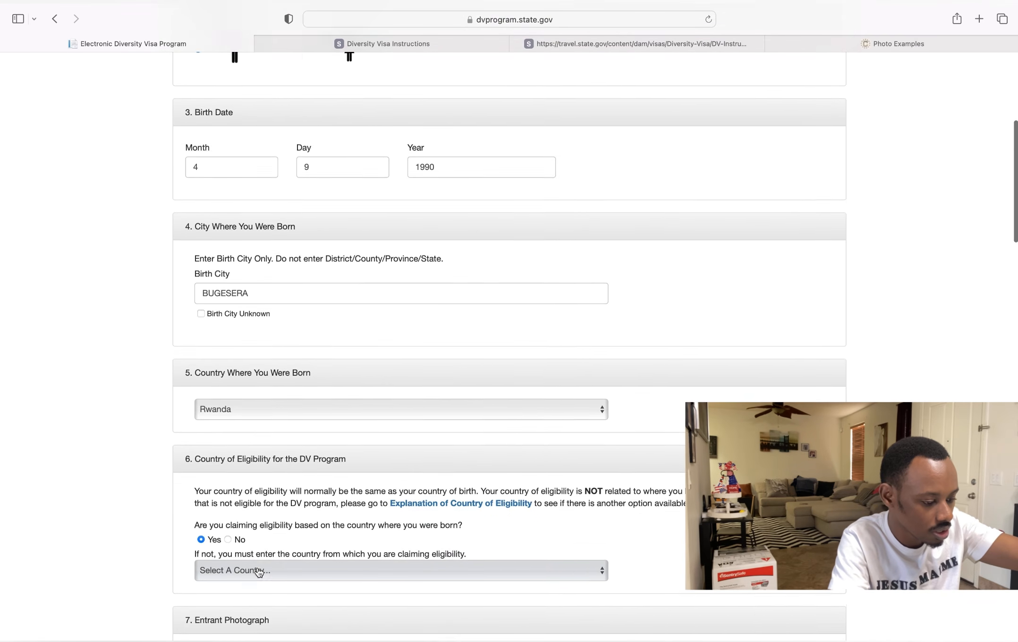
scroll(259, 572, "down", 8)
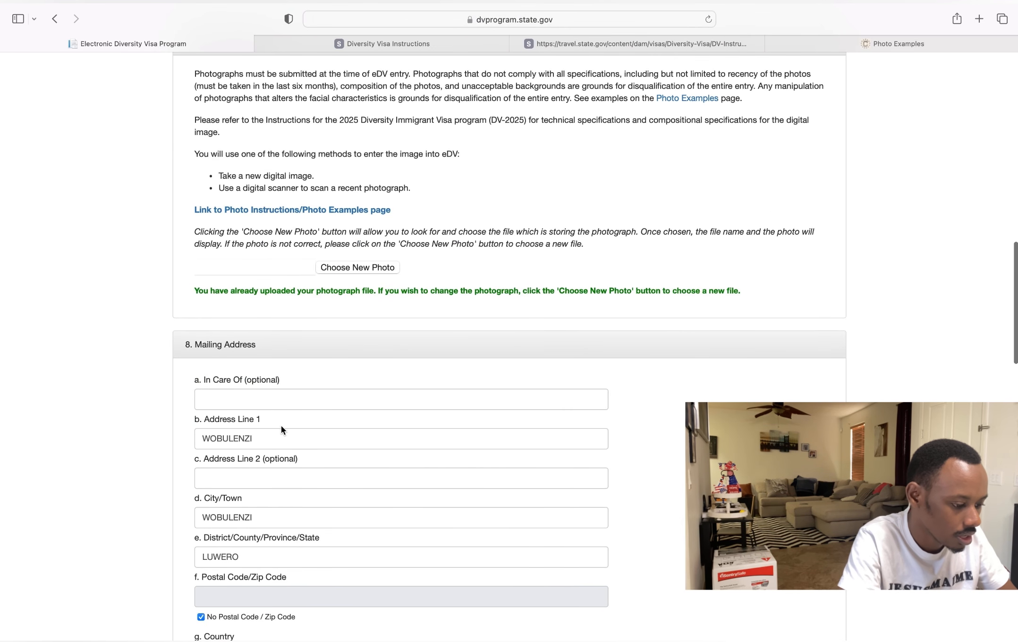
- Clear the old Address Line 1, City/Town and District entries
left_click(262, 439)
key("BackSpace")
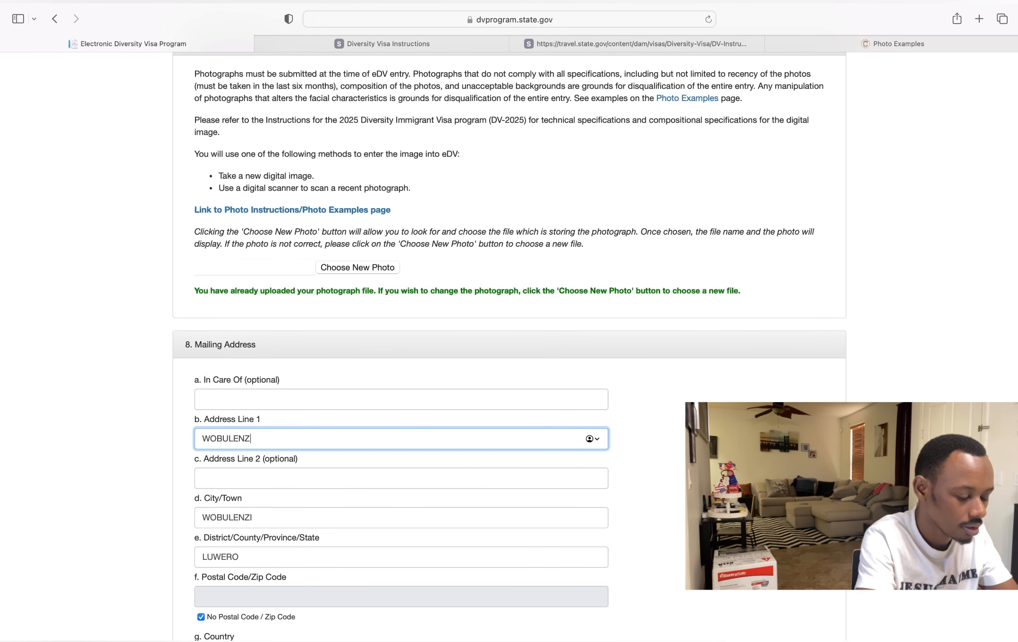
key("BackSpace")
key("BackSpace")
key("BackSpace")
key("BackSpace")
key("BackSpace")
key("BackSpace")
key("BackSpace")
key("BackSpace")
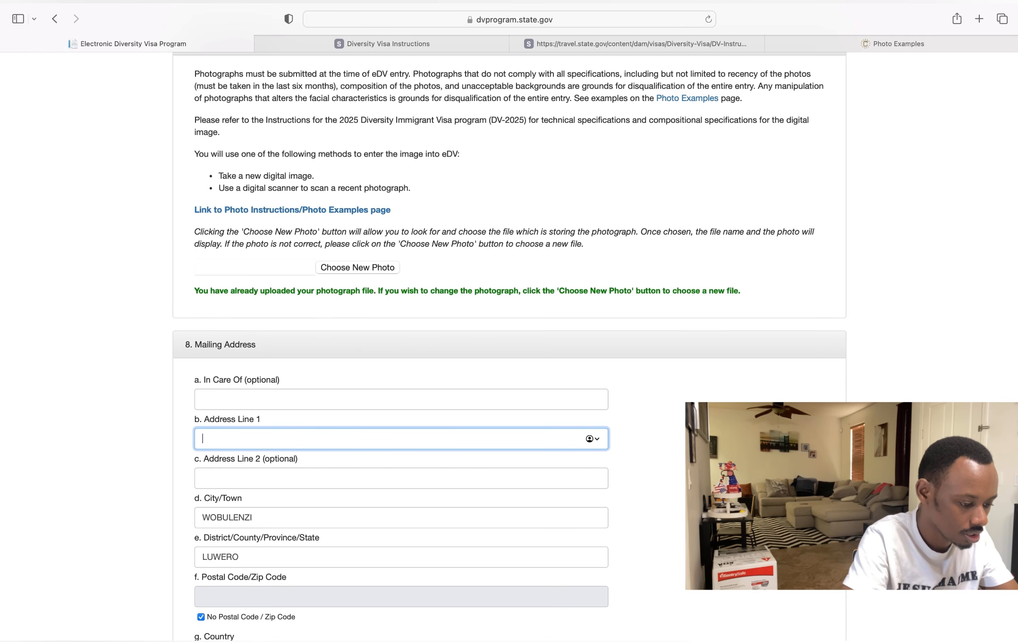
left_click(279, 516)
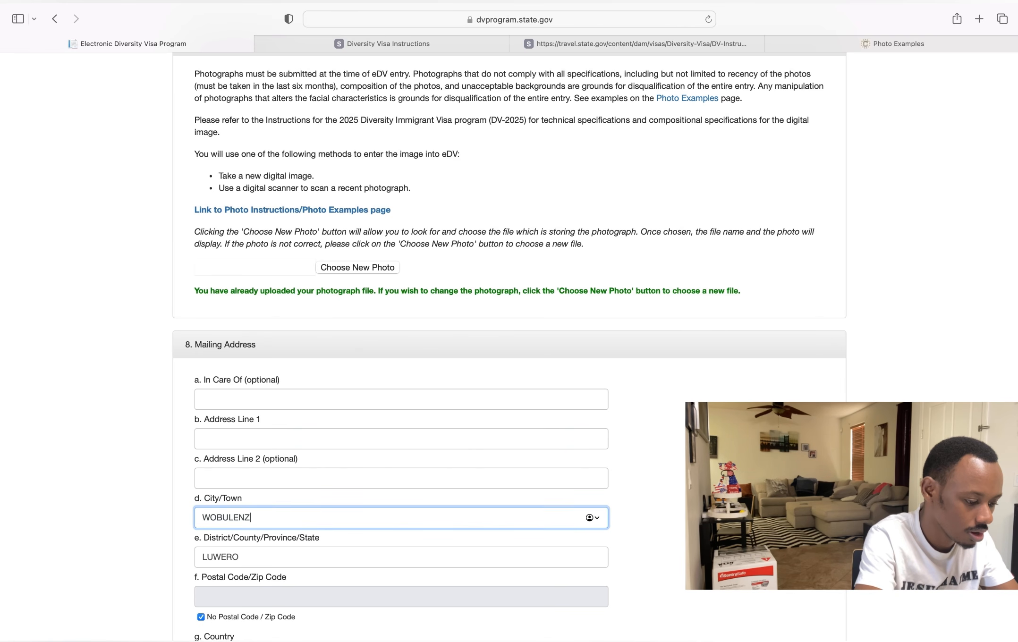
key("BackSpace")
key("BackSpace")
key("BackSpace")
key("BackSpace")
key("BackSpace")
key("BackSpace")
key("BackSpace")
key("BackSpace")
key("BackSpace")
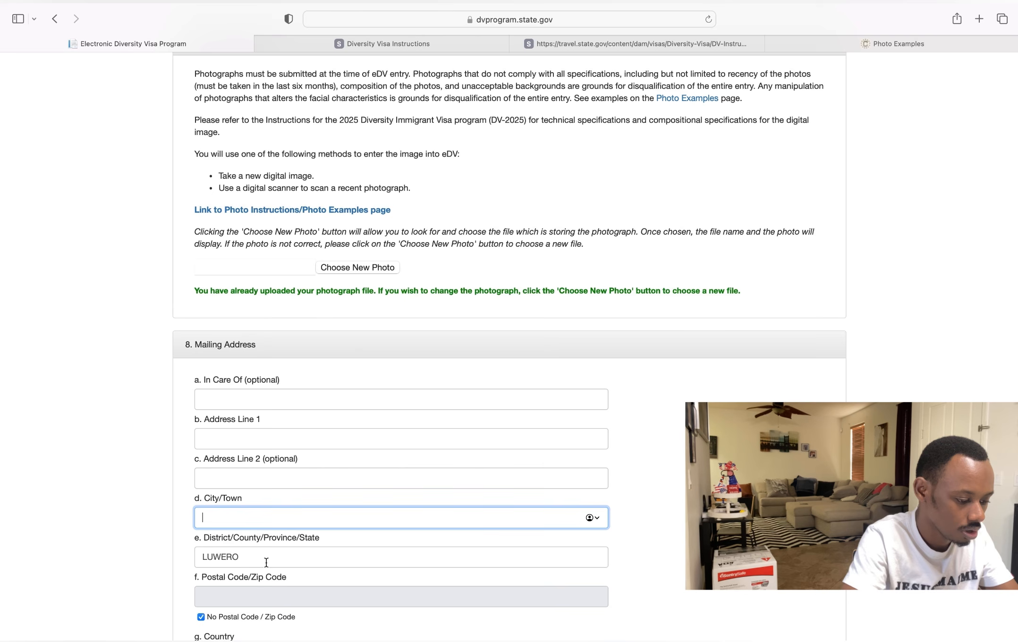
left_click(266, 560)
key("BackSpace")
key("BackSpace")
key("BackSpace")
key("BackSpace")
key("BackSpace")
key("BackSpace")
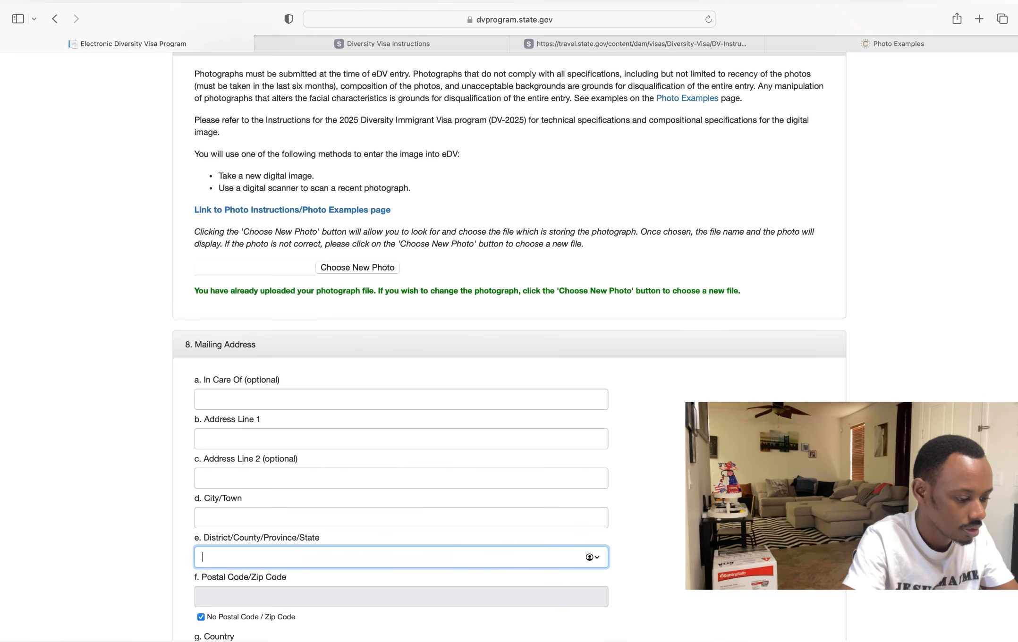
left_click(247, 402)
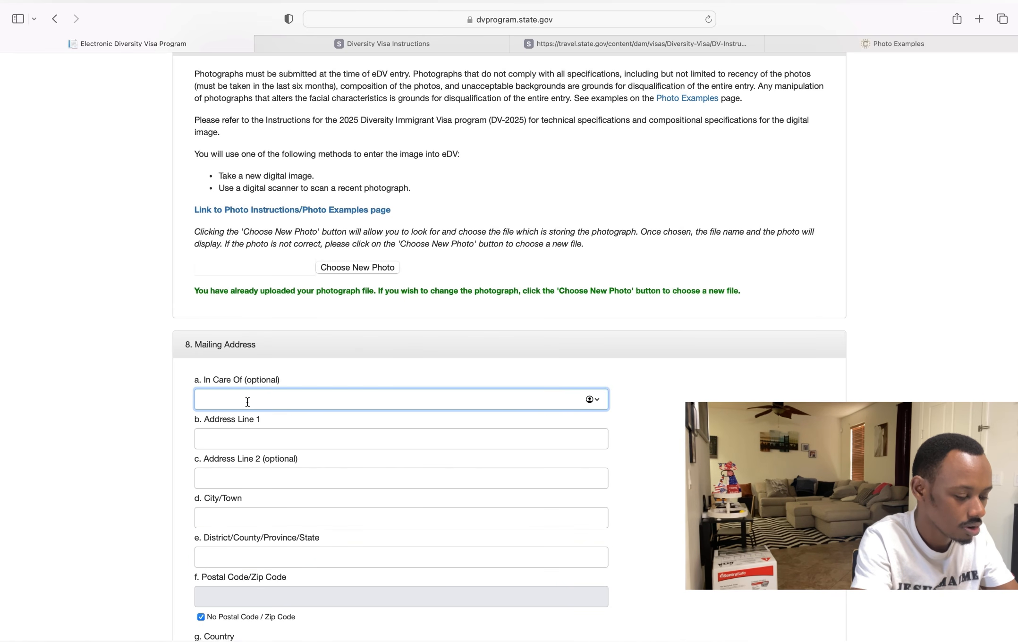
- Enter kabuga as Address Line 1 and gasabo as City/Town
left_click(245, 439)
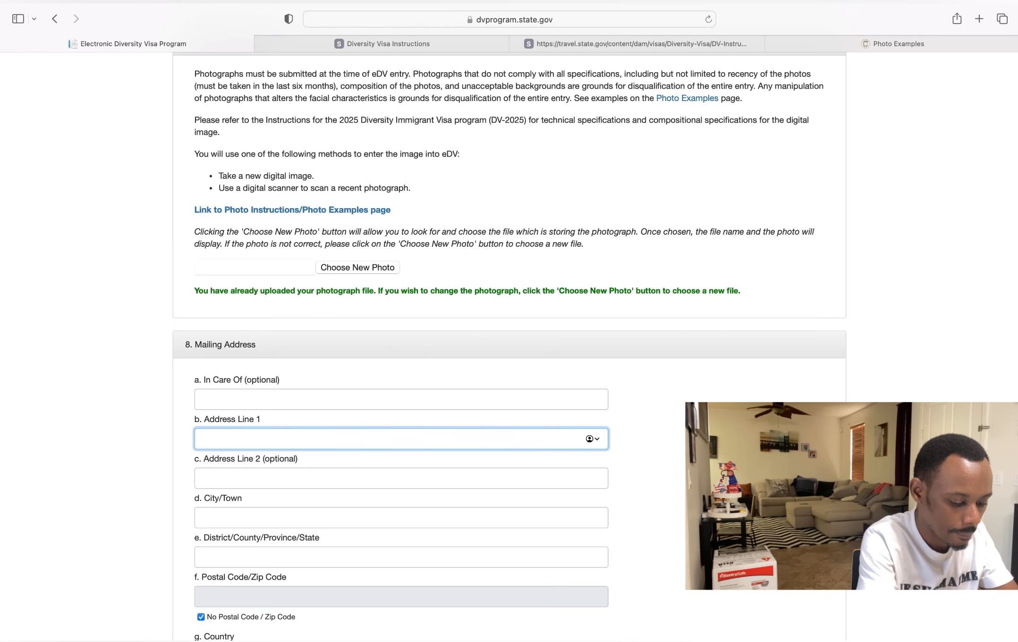
type("k")
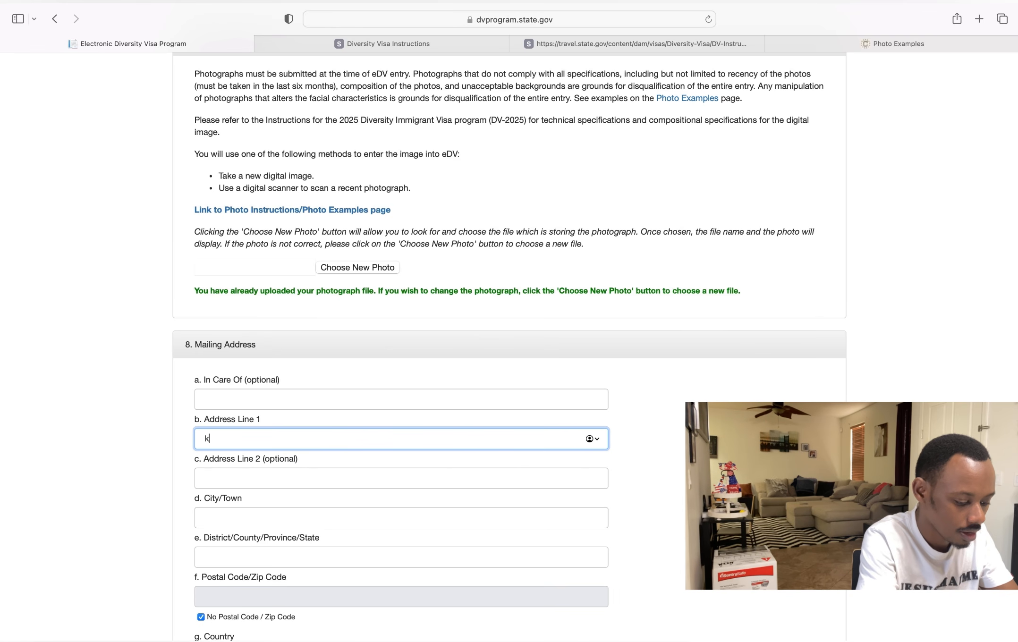
type("abuga")
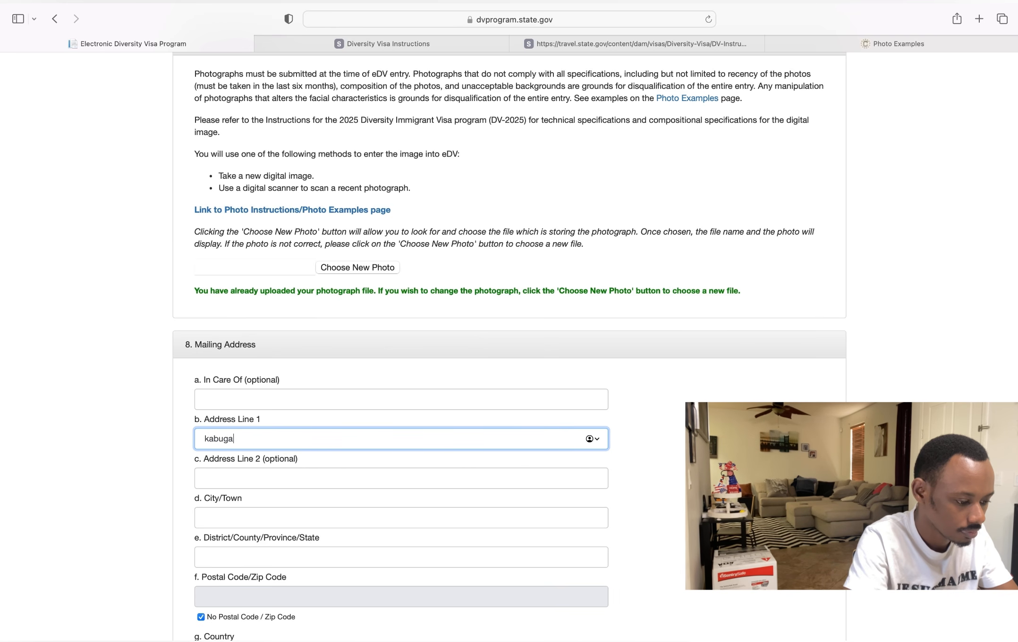
left_click(218, 518)
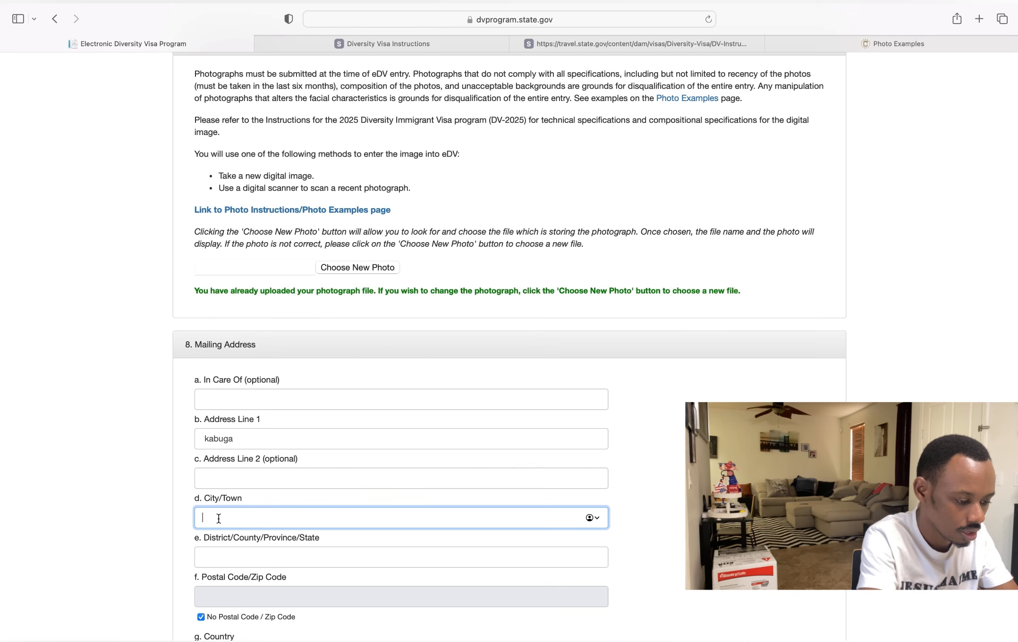
type("gasabo")
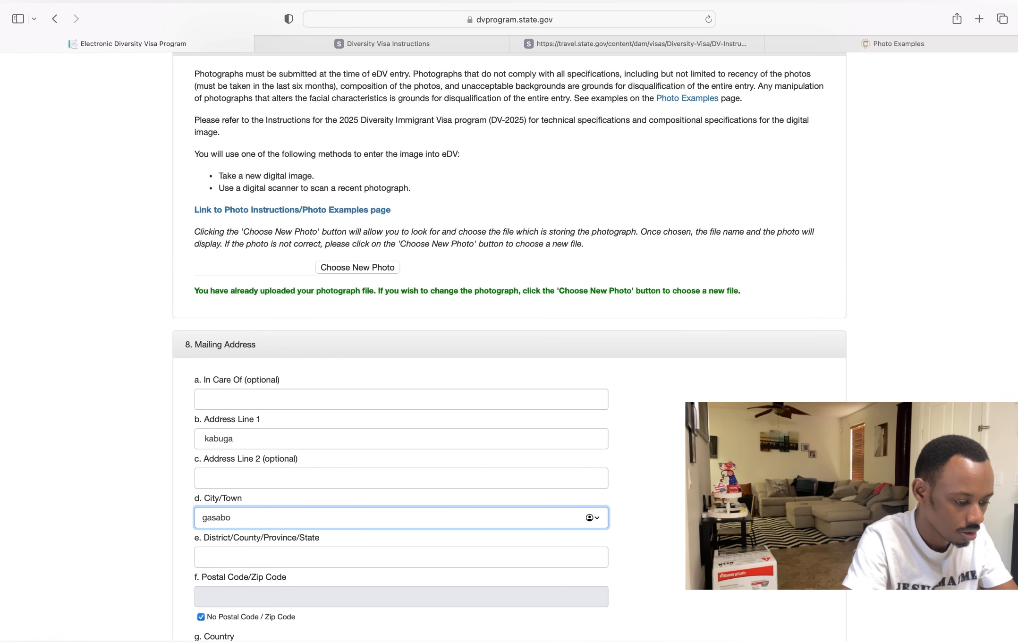
- Set the District to kigali, replacing an initial 'Eastern' attempt
scroll(219, 518, "down", 3)
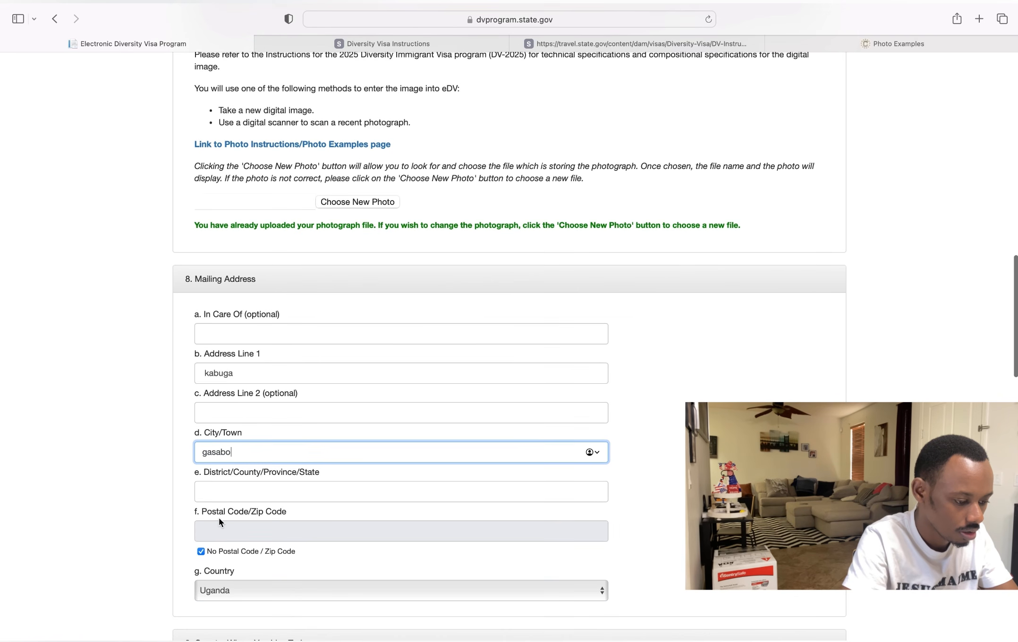
left_click(232, 490)
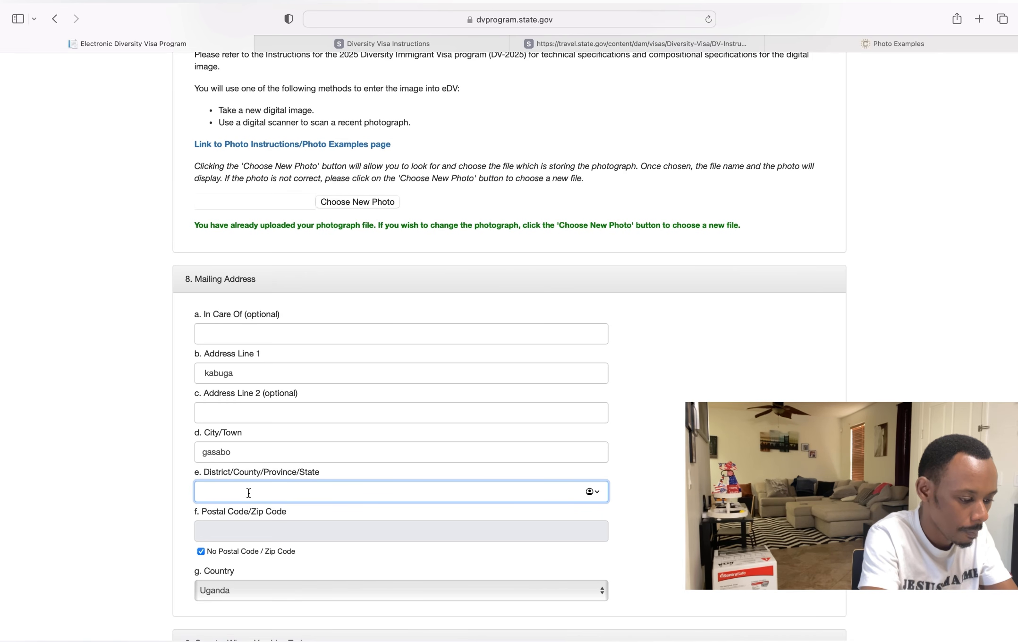
type("ea")
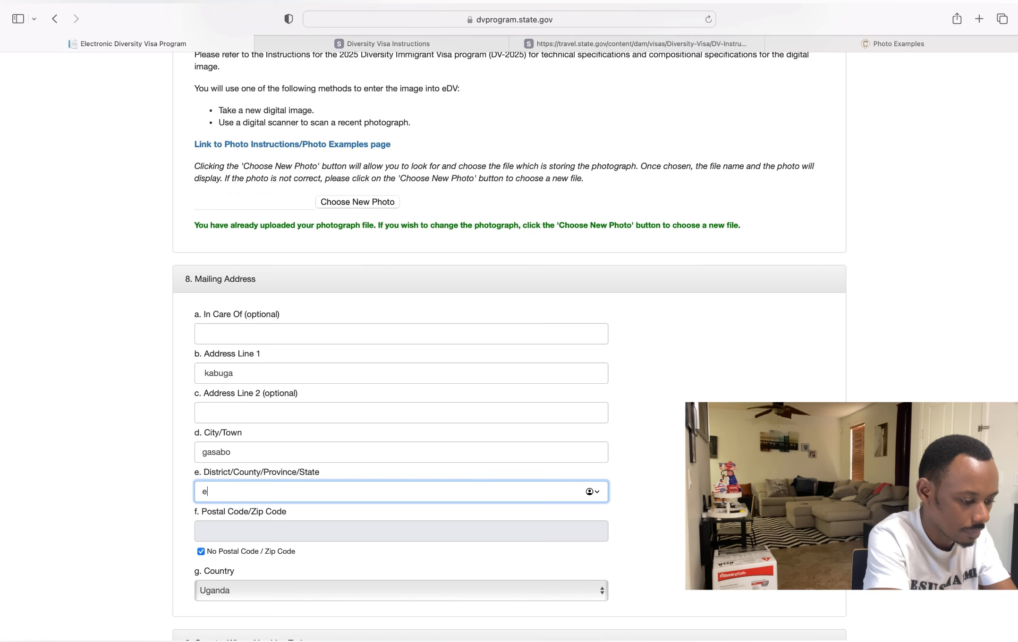
key("BackSpace")
key("BackSpace")
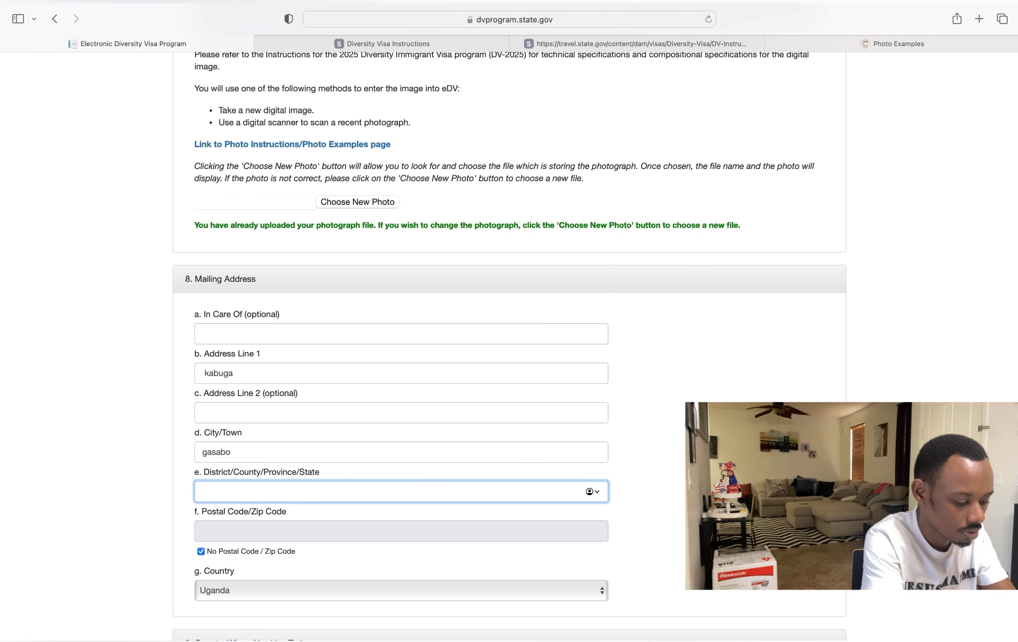
type("Eastert")
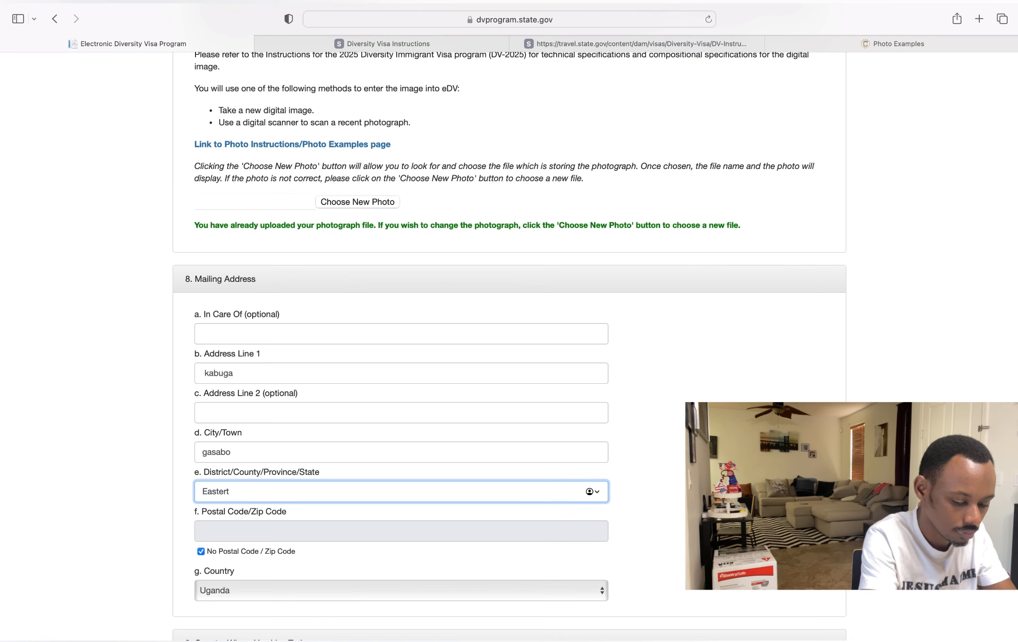
key("BackSpace")
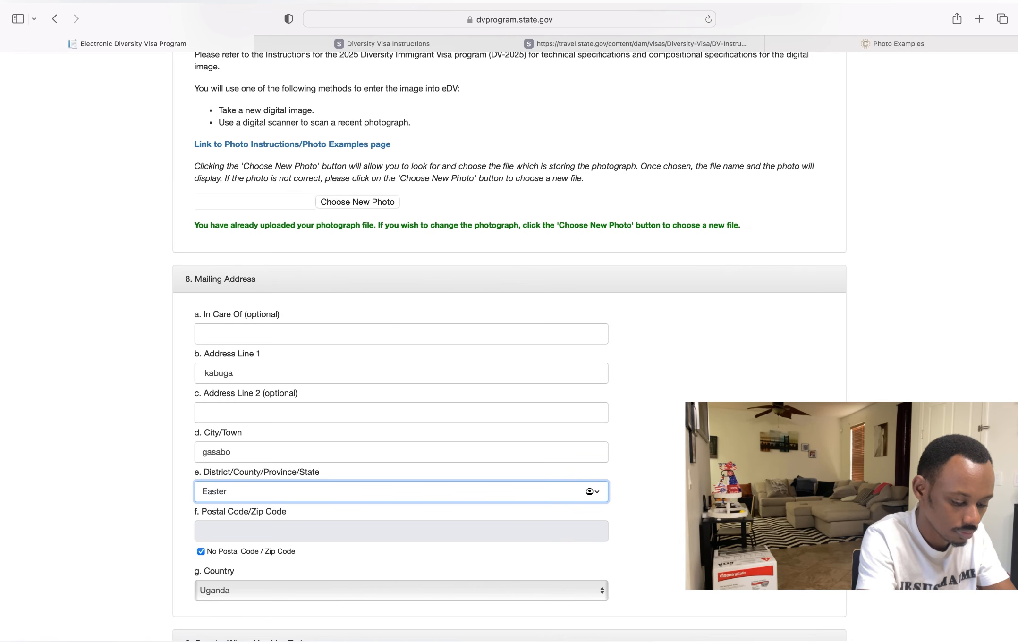
type("n")
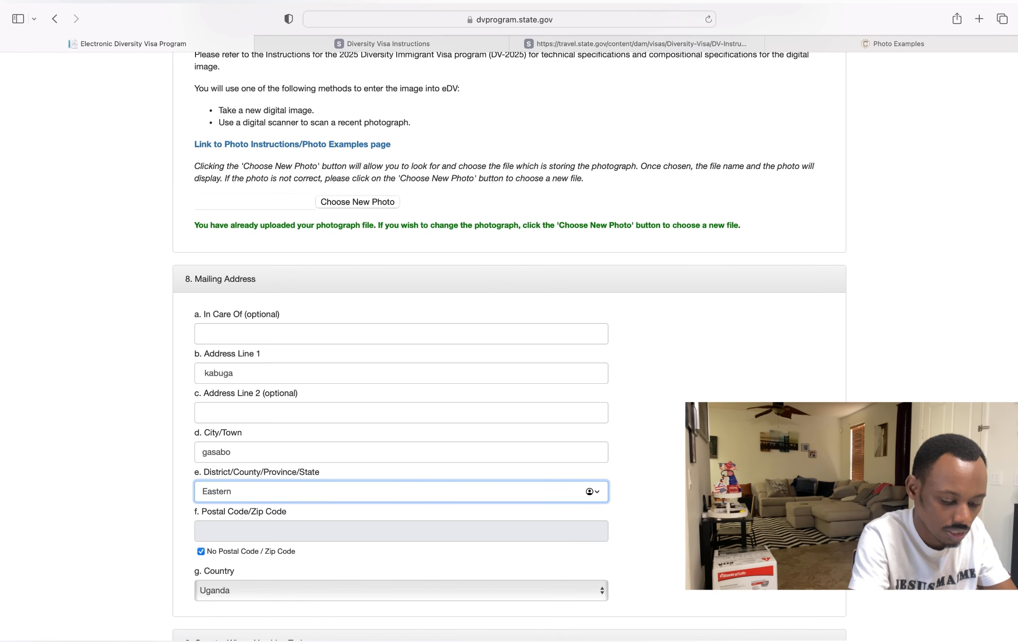
key("BackSpace")
key("BackSpace")
key("BackSpace")
key("BackSpace")
key("BackSpace")
key("BackSpace")
key("BackSpace")
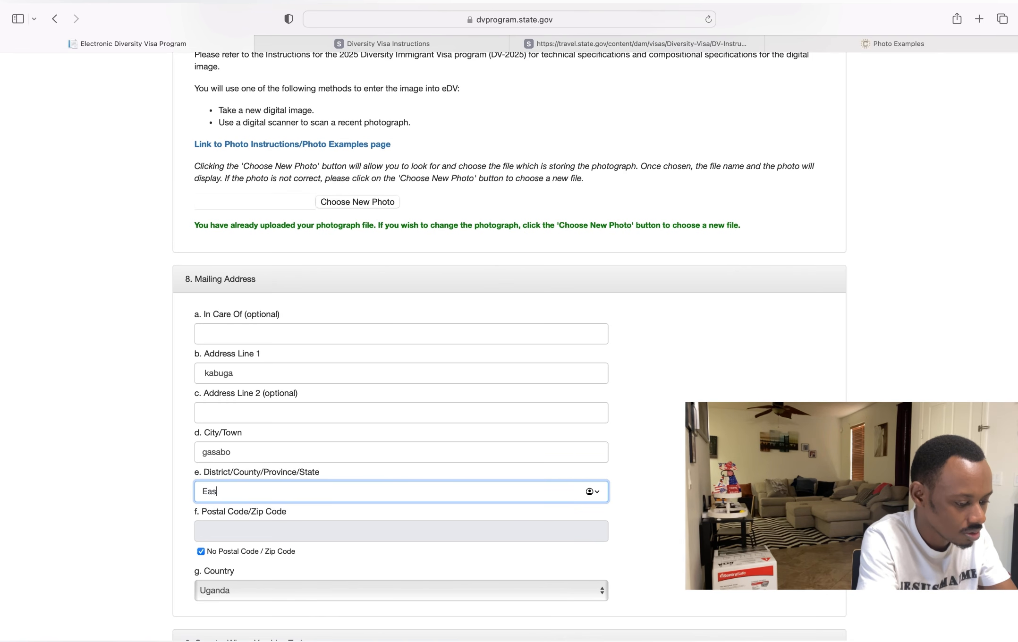
type("kigali")
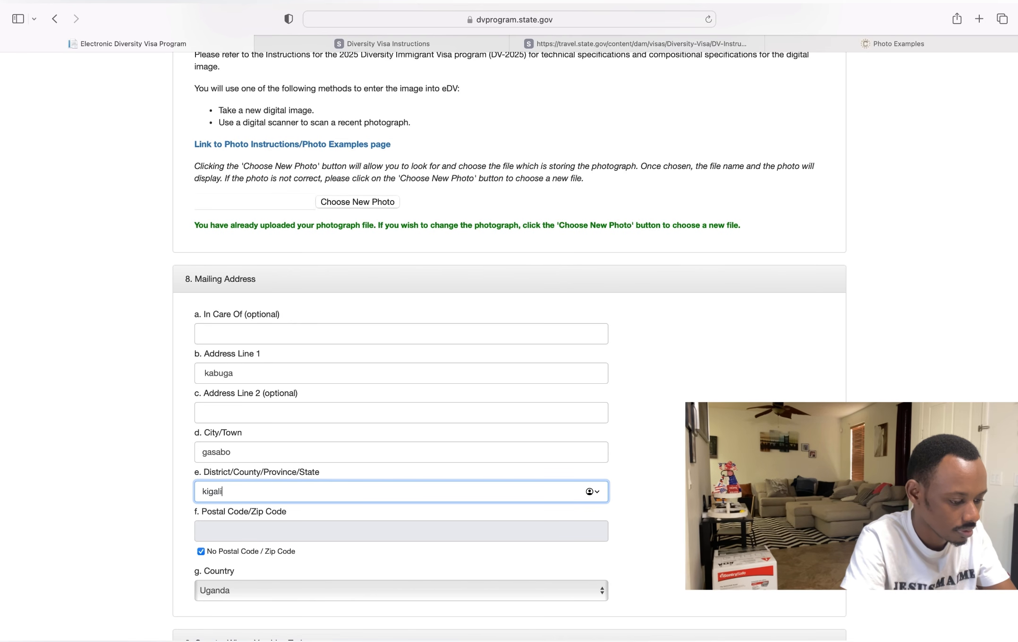
scroll(272, 485, "down", 3)
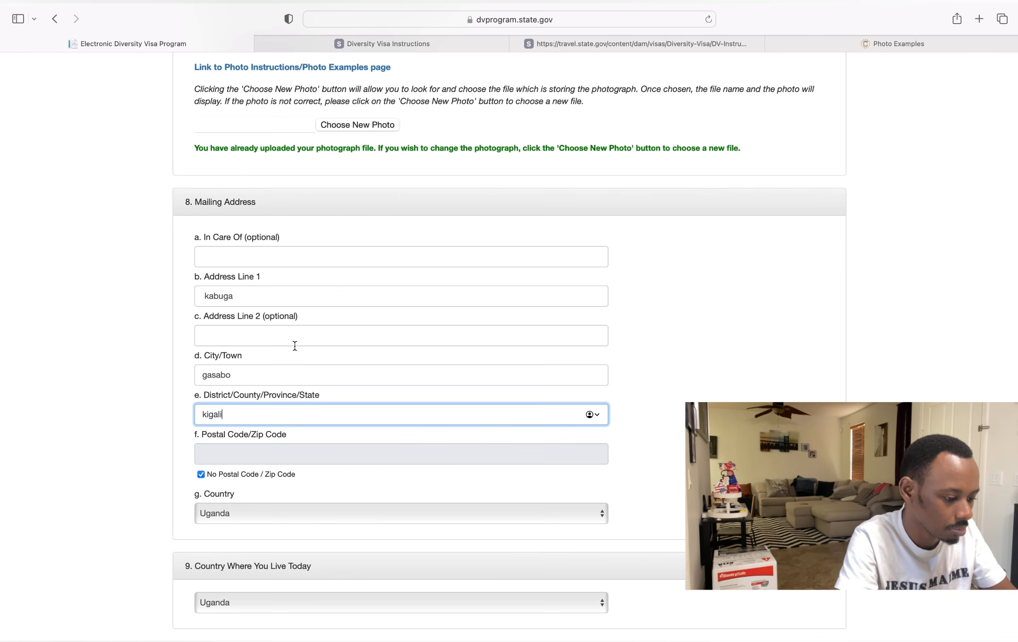
scroll(294, 347, "down", 3)
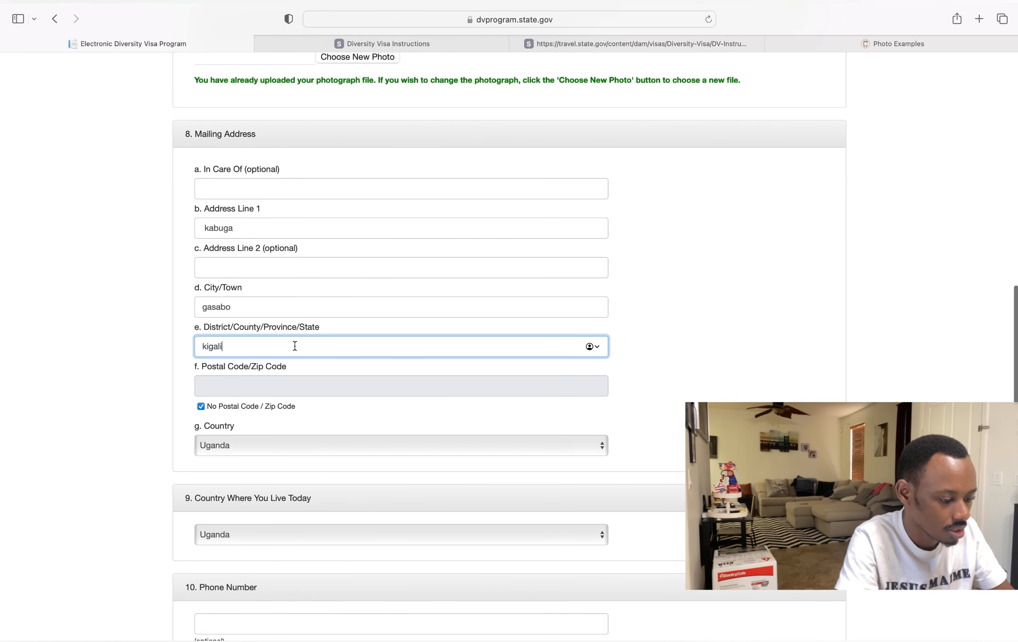
scroll(295, 346, "down", 2)
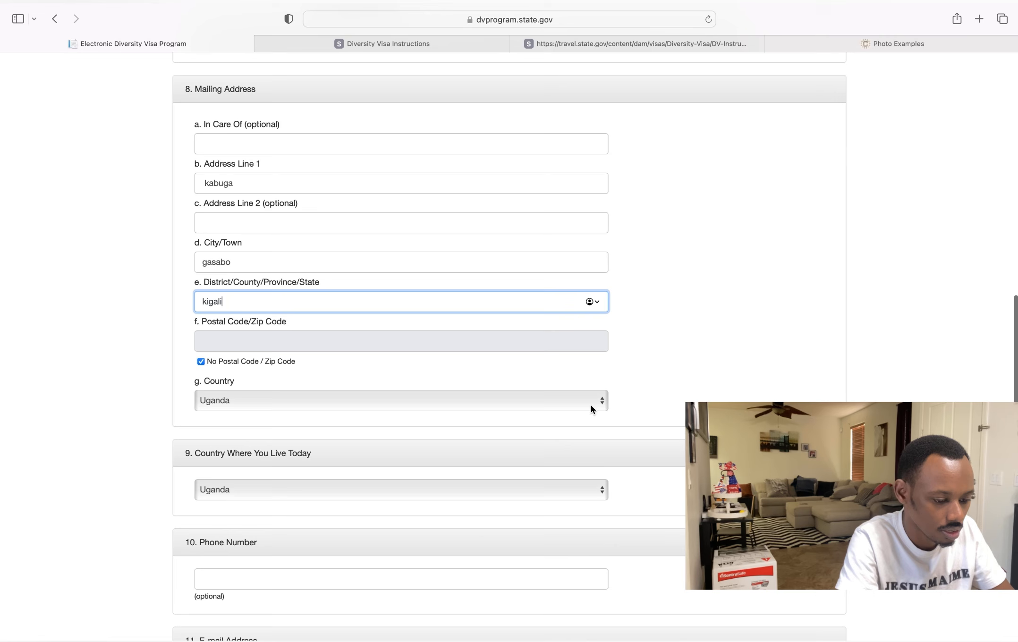
- Select Rwanda as the mailing address country
left_click(598, 402)
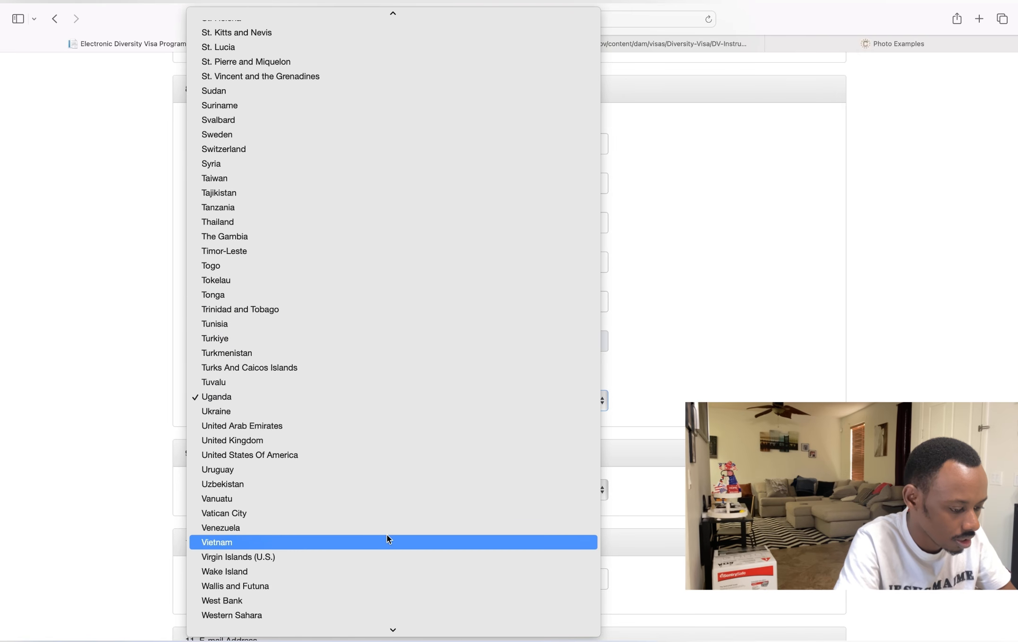
scroll(387, 539, "up", 10)
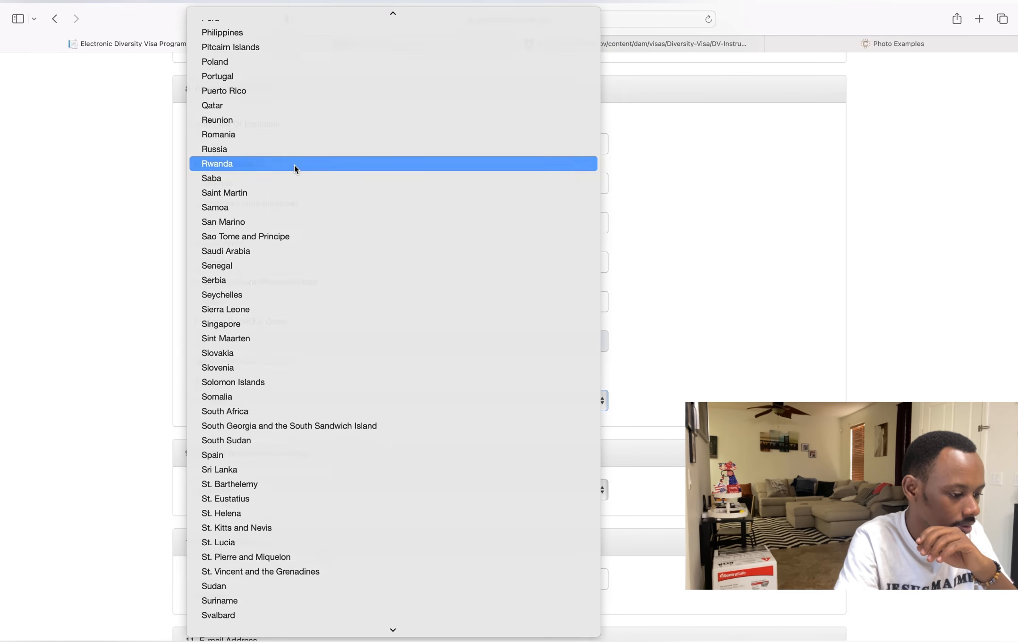
left_click(294, 165)
scroll(294, 165, "down", 7)
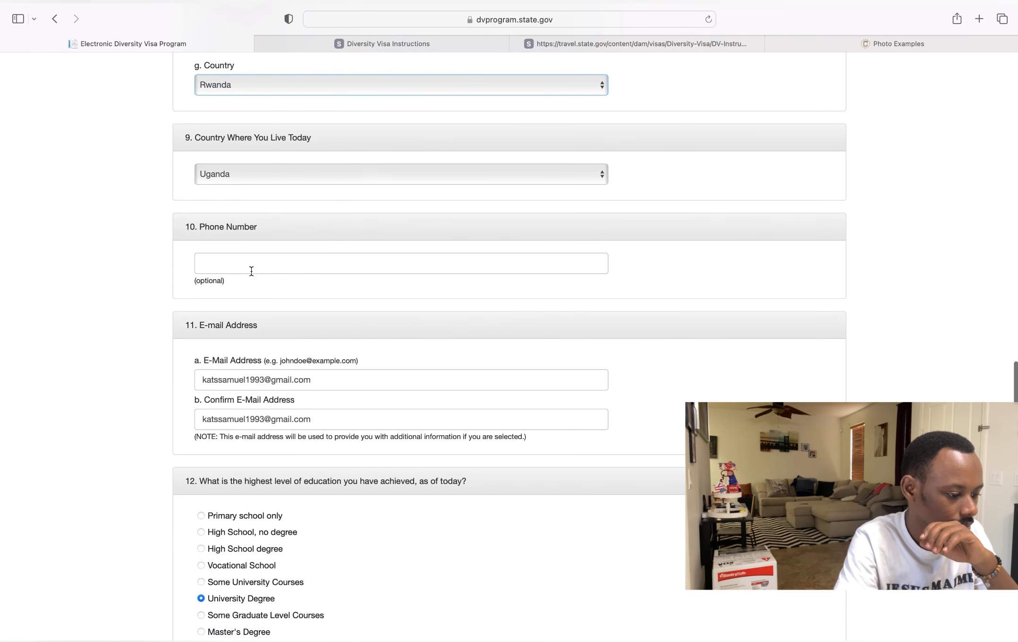
left_click(251, 270)
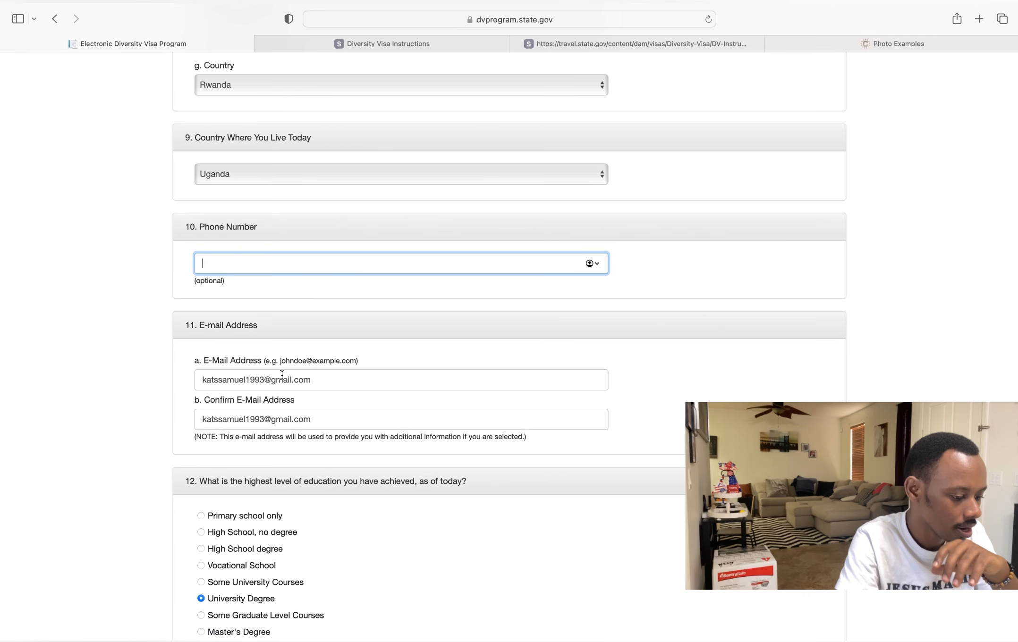
- Change Number of Children from 0 to 2 and submit Part One
scroll(281, 375, "down", 8)
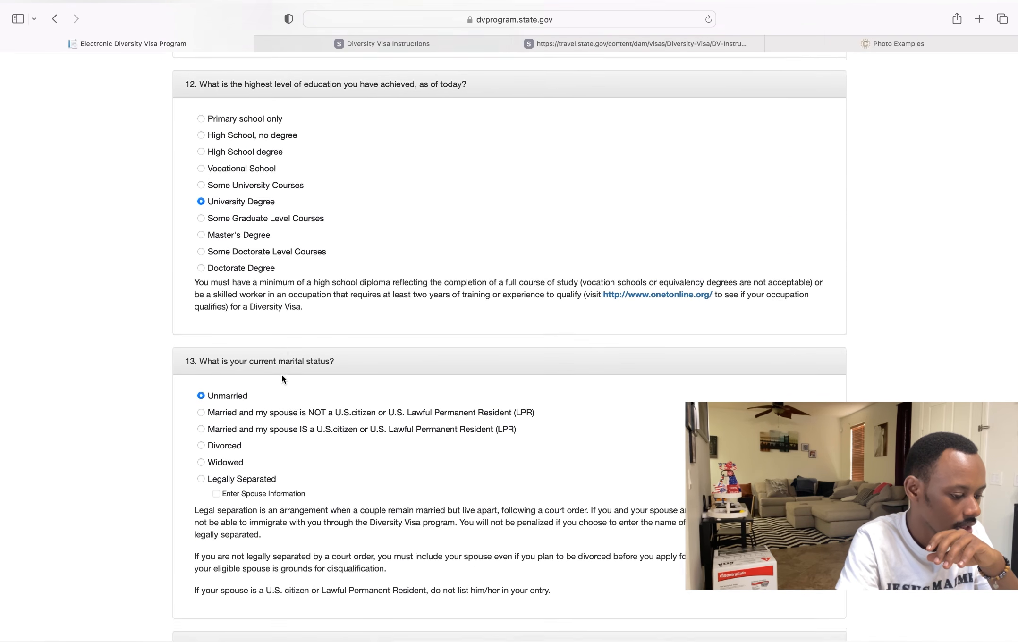
scroll(282, 378, "down", 2)
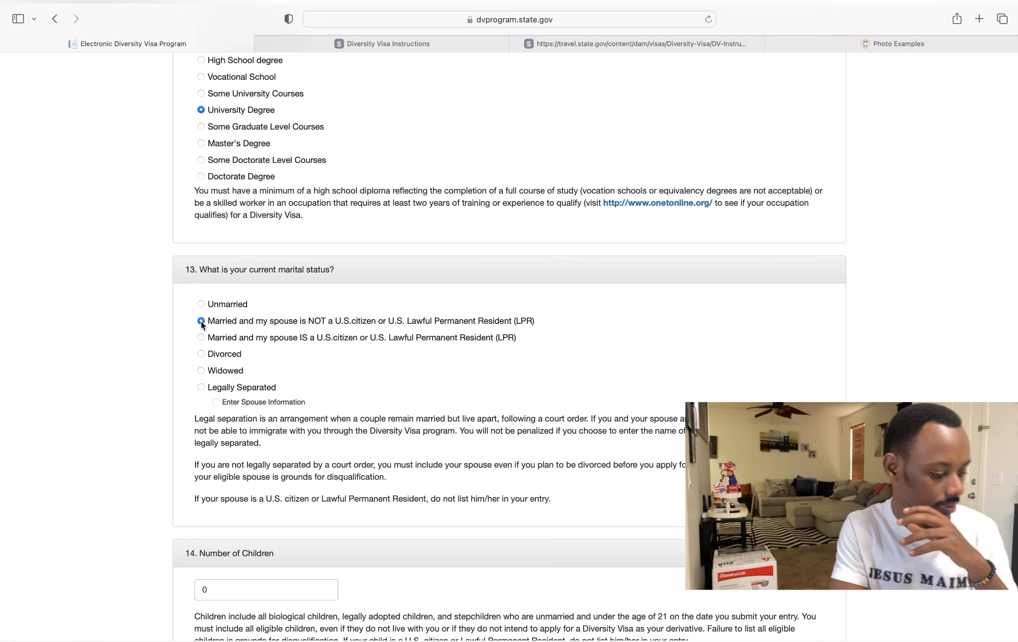
scroll(200, 321, "down", 5)
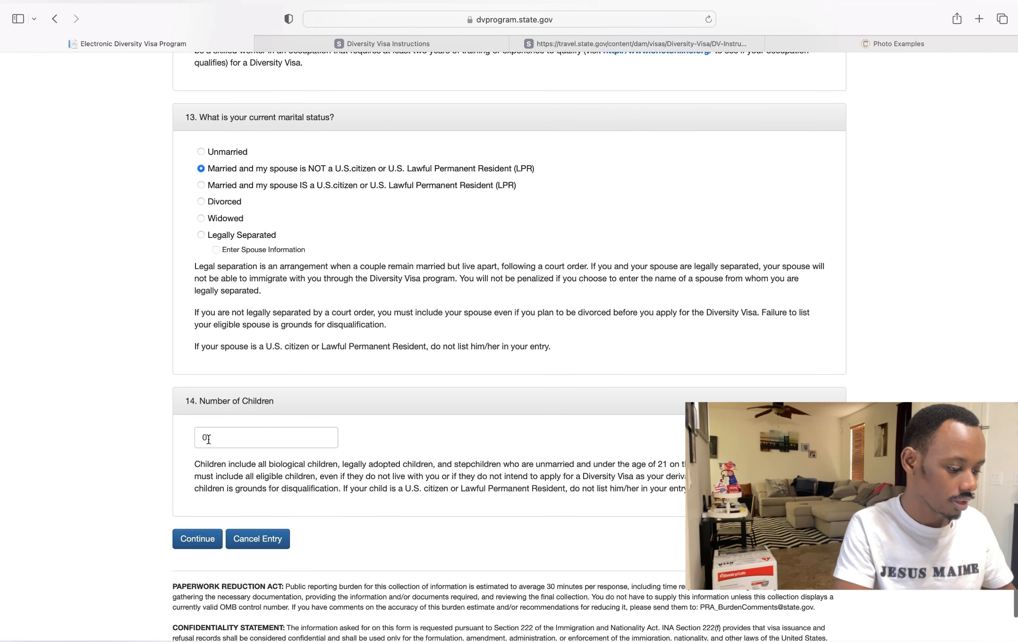
left_click(208, 439)
key("BackSpace")
type("2")
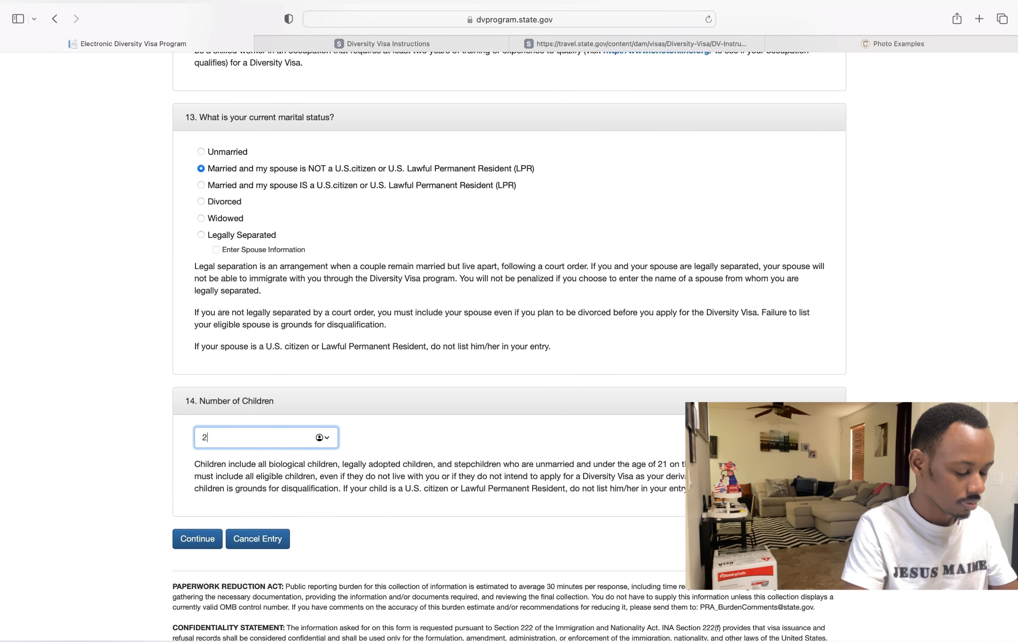
left_click(191, 540)
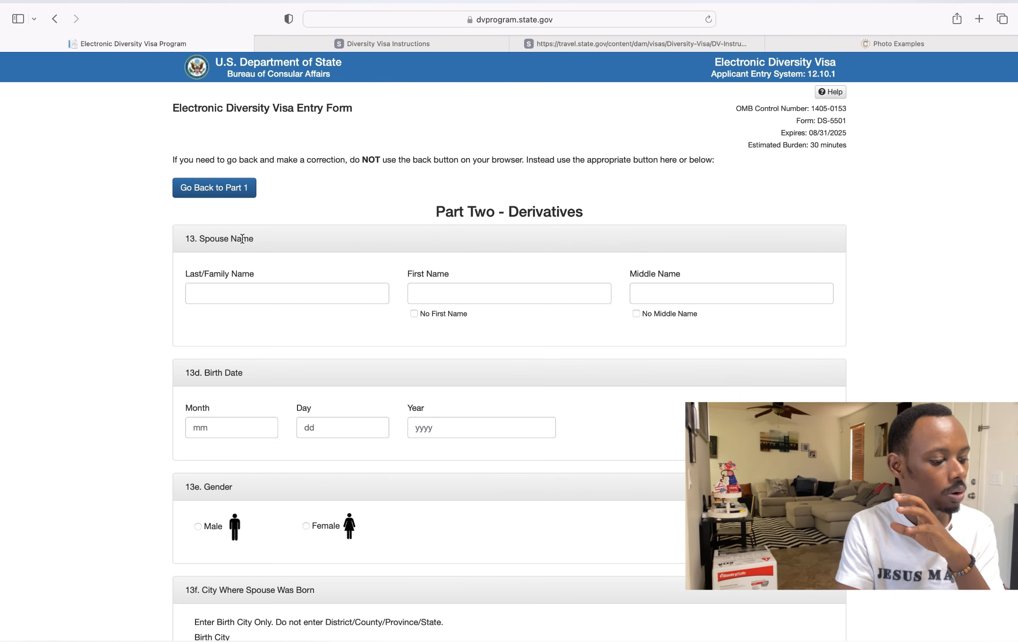
- Enter the spouse's last and first names and mark that there is no middle name
left_click(219, 298)
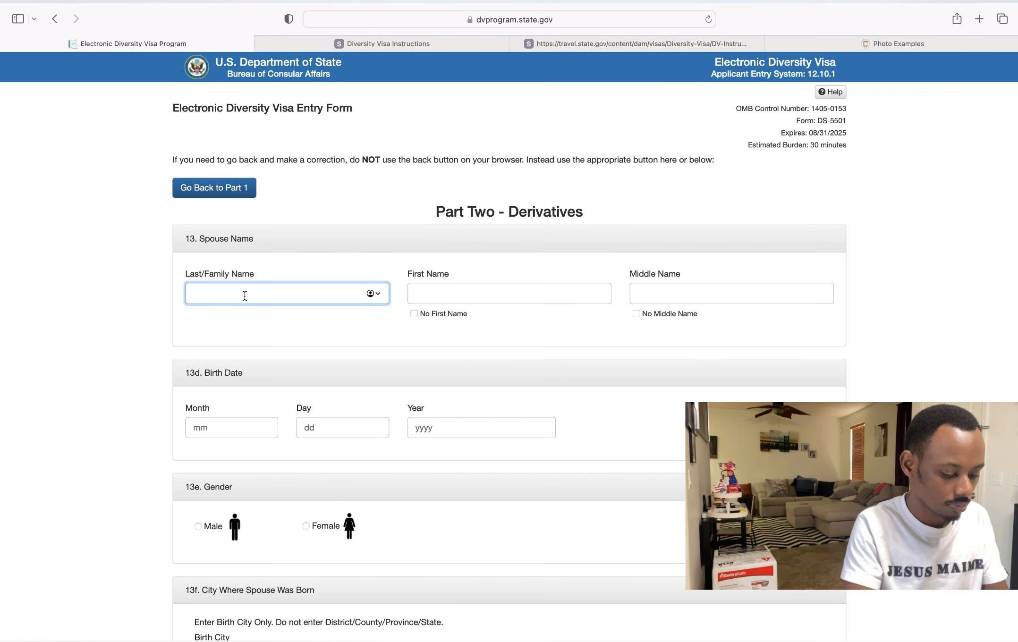
type("mut")
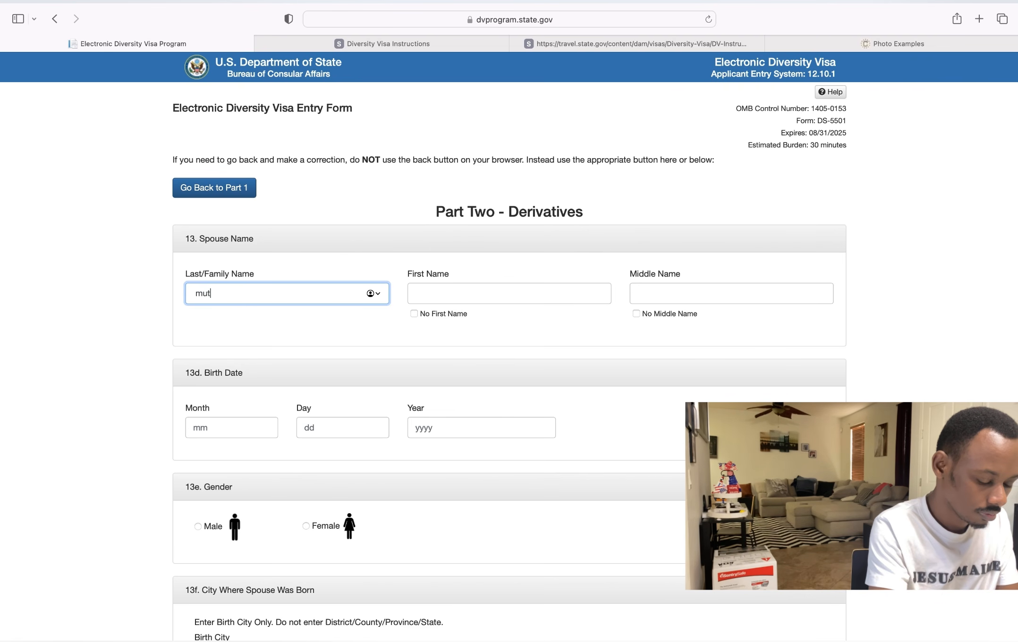
key("BackSpace")
key("BackSpace")
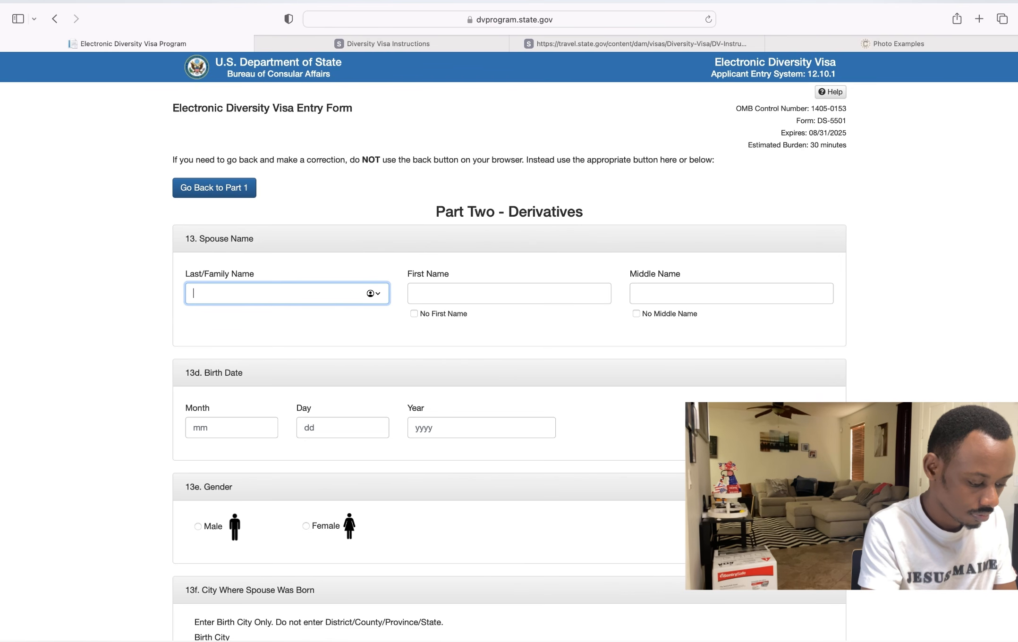
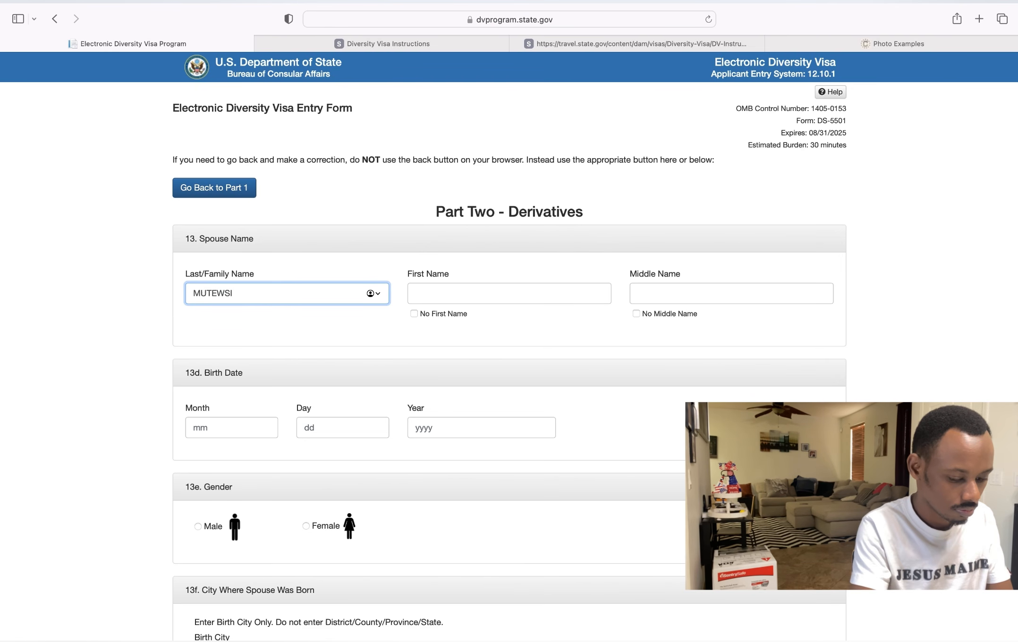
type("S")
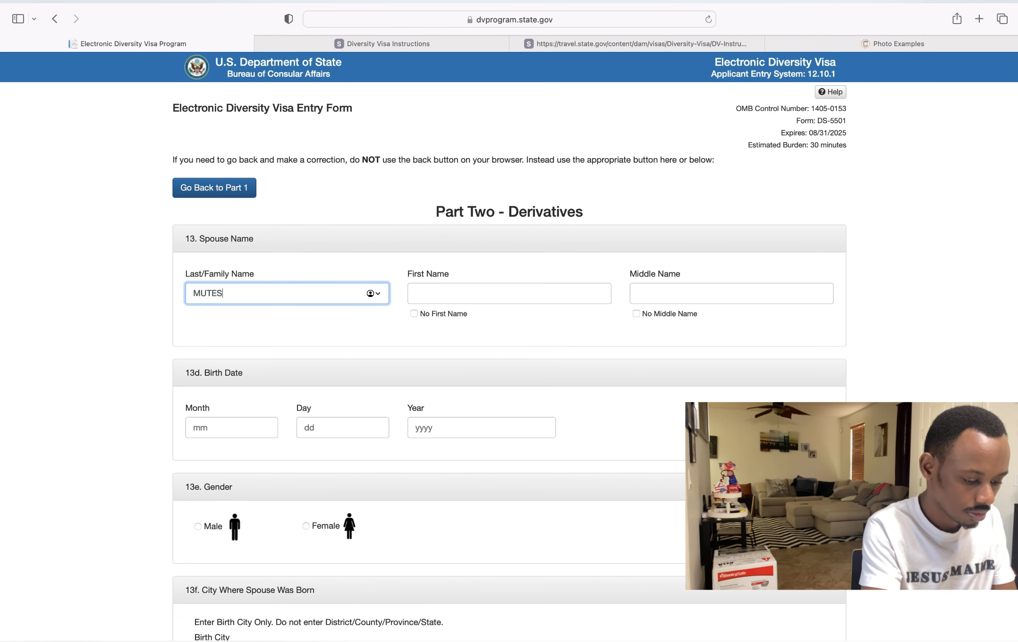
type("I")
left_click(434, 294)
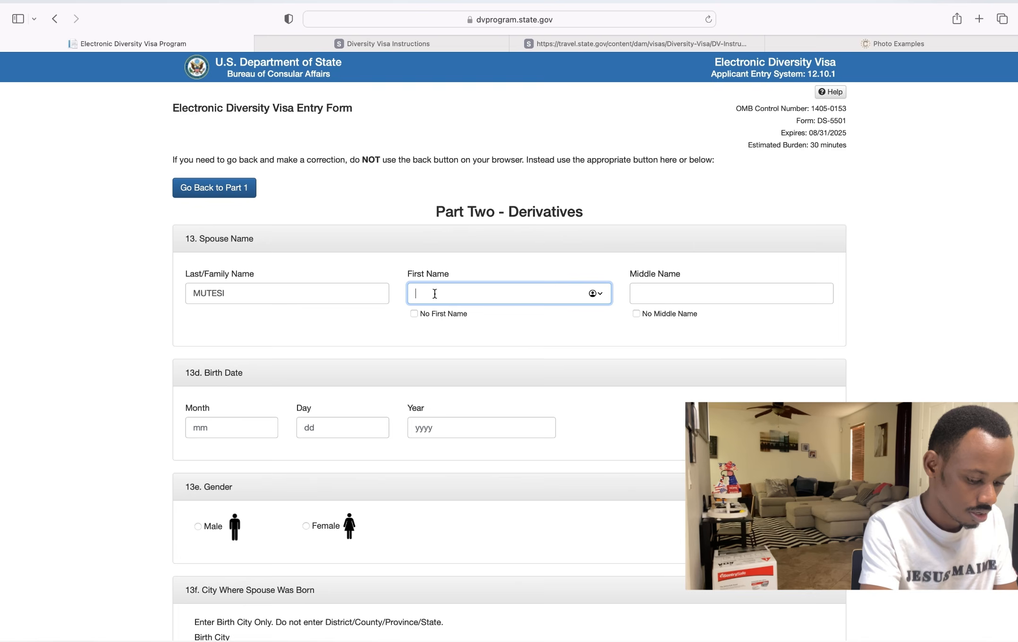
type("OK")
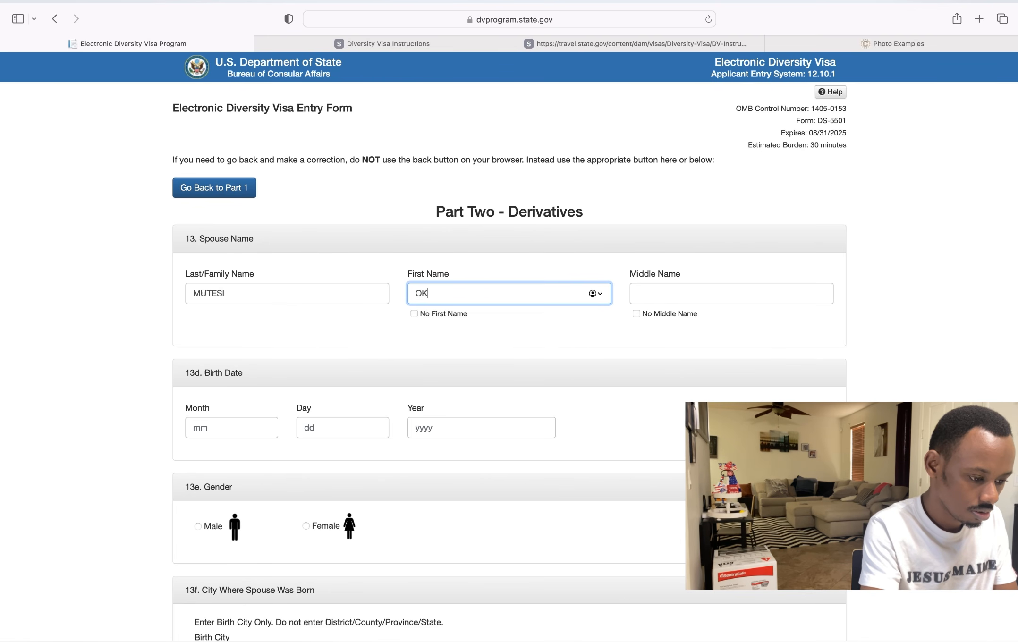
key("BackSpace")
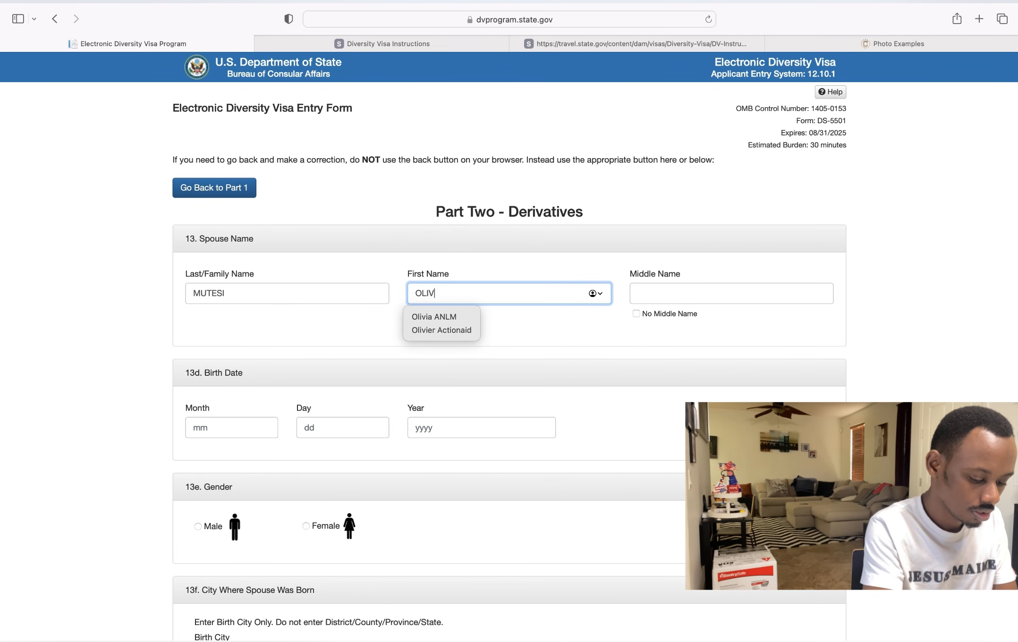
left_click(551, 330)
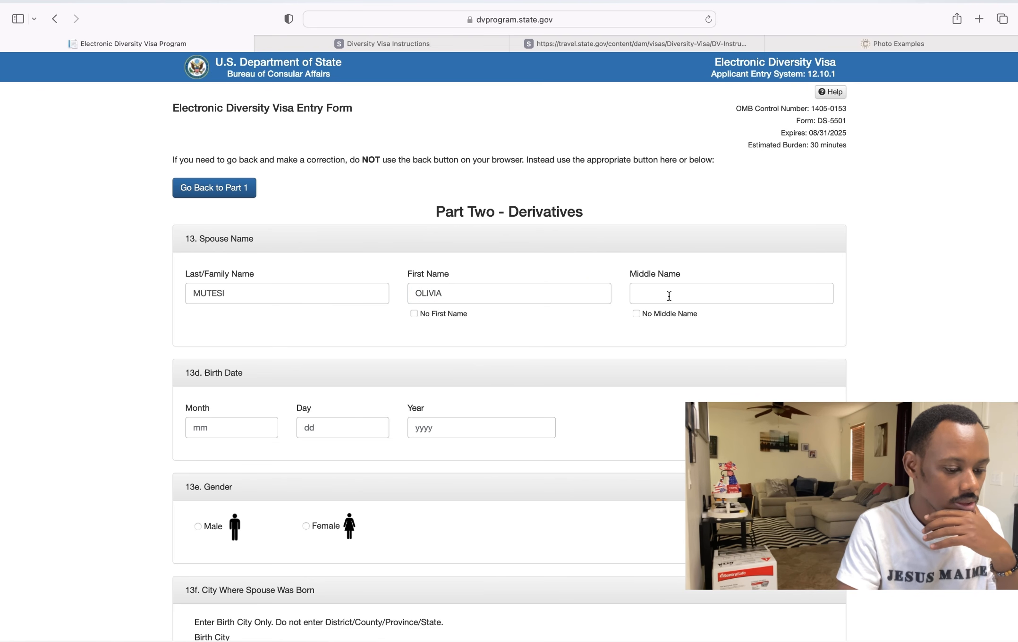
left_click(636, 315)
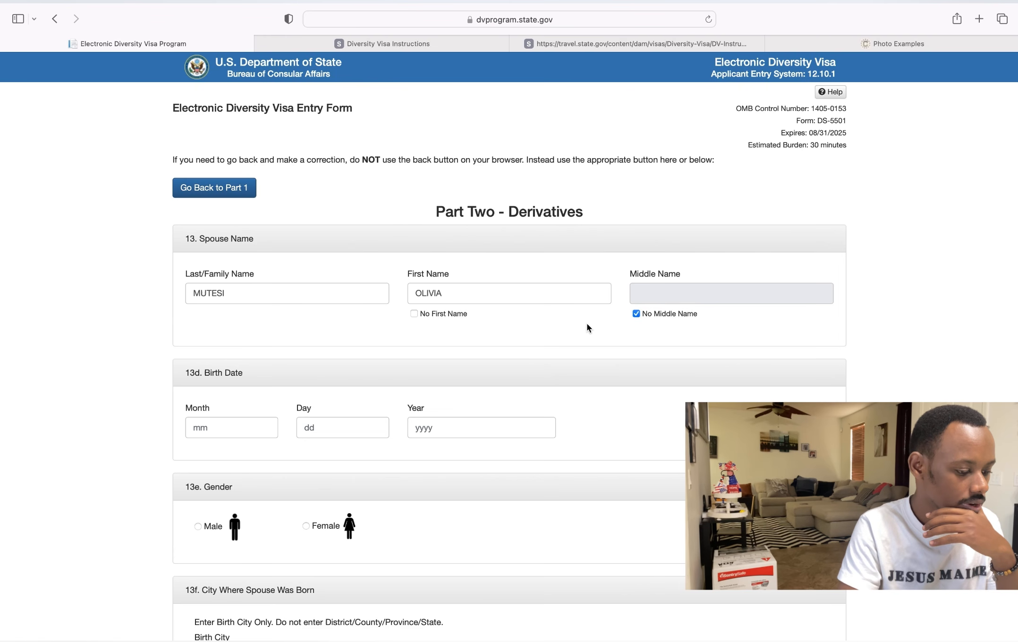
- Set the spouse's birth date to 9/24/1993 and gender to Female
left_click(207, 434)
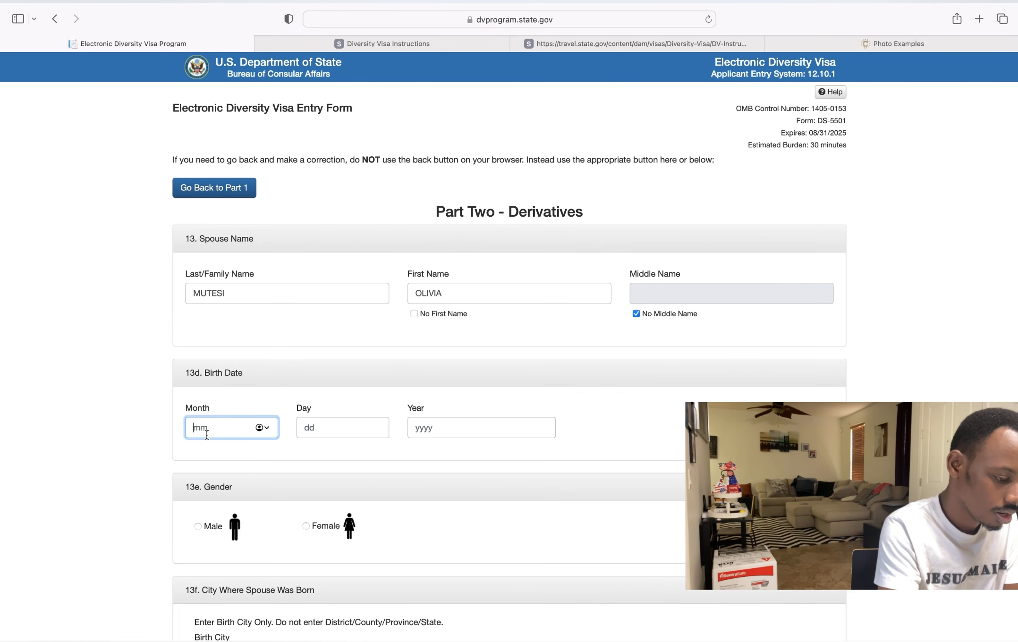
type("9")
left_click(328, 425)
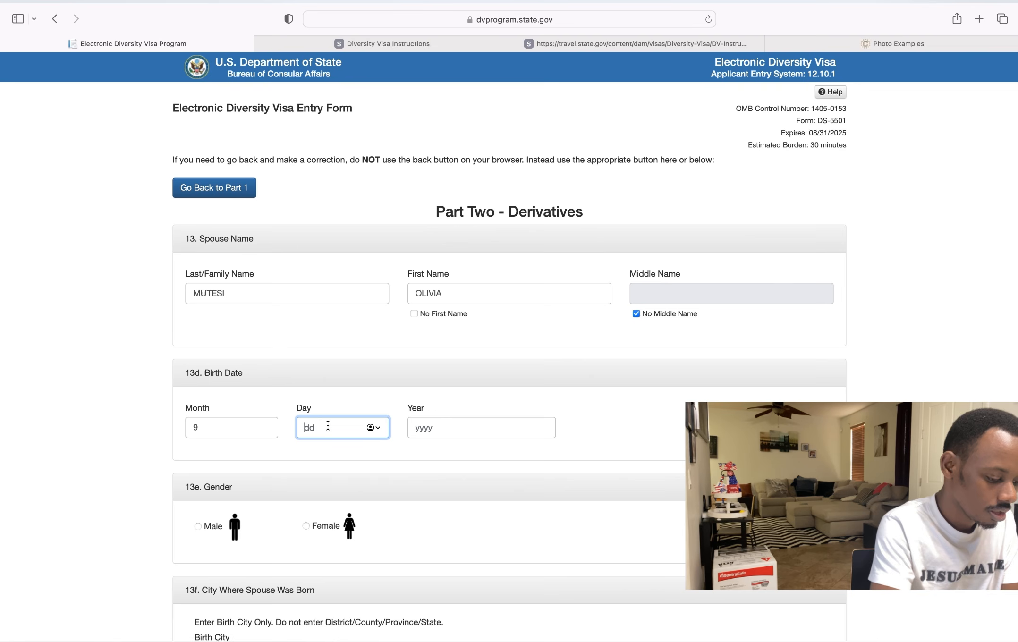
type("24")
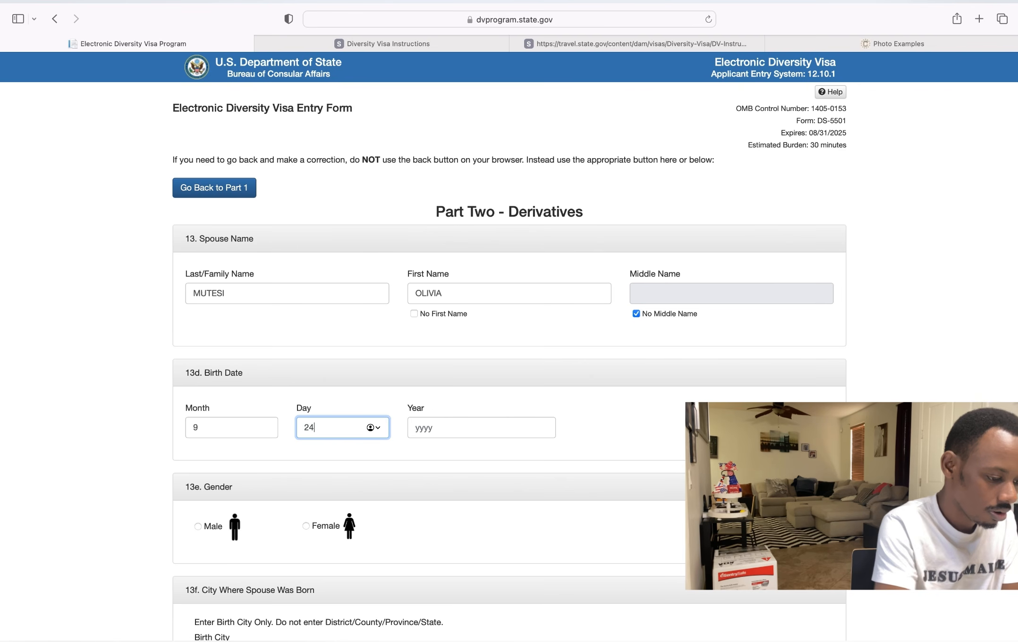
left_click(471, 430)
type("1")
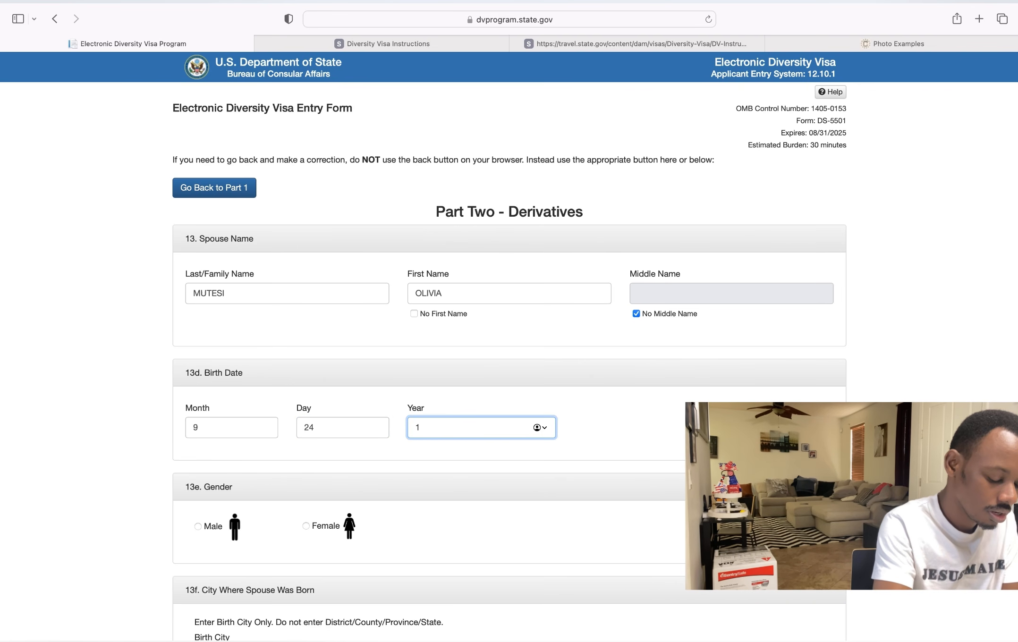
type("9")
type("8")
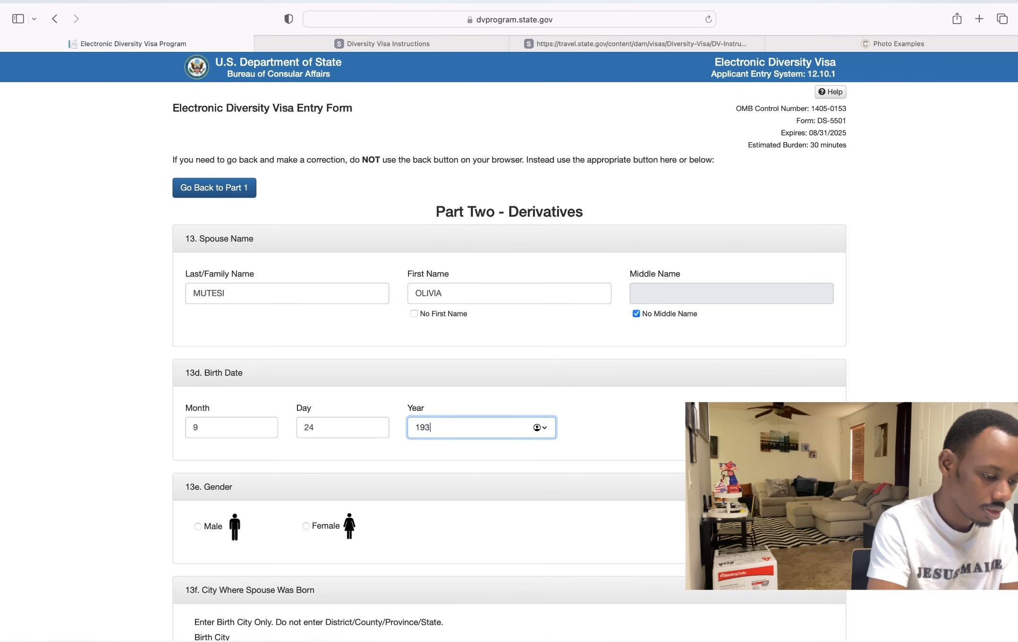
key("BackSpace")
type("93")
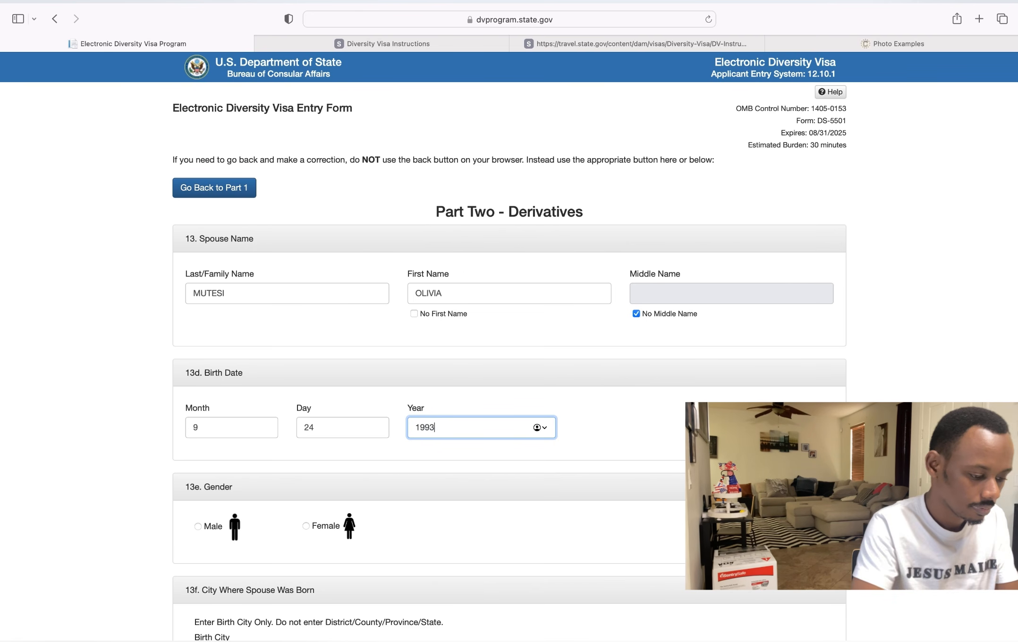
scroll(460, 447, "down", 3)
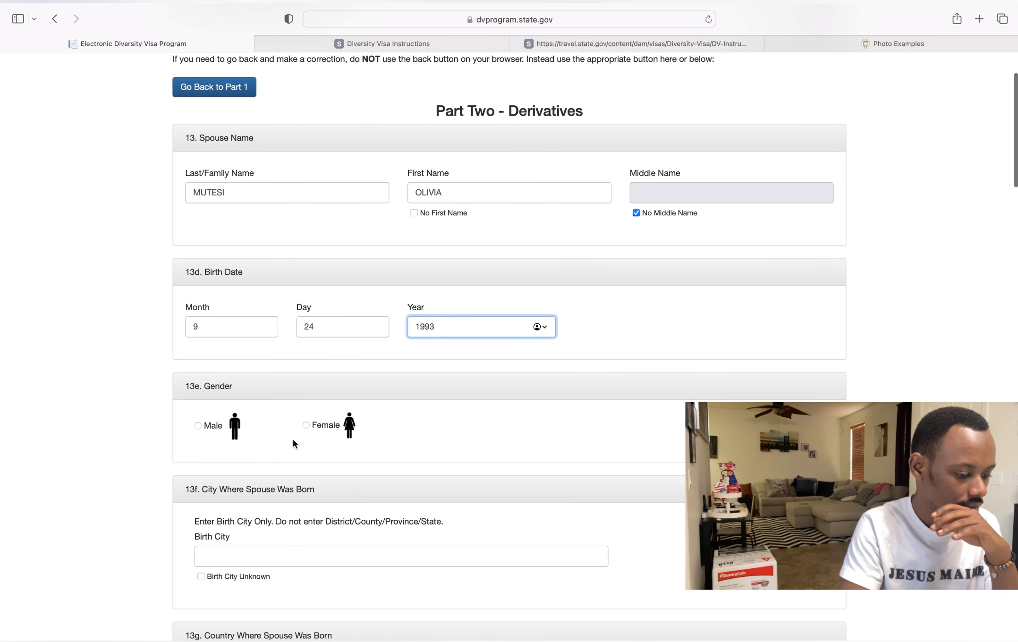
left_click(308, 426)
scroll(309, 427, "down", 3)
scroll(308, 426, "down", 1)
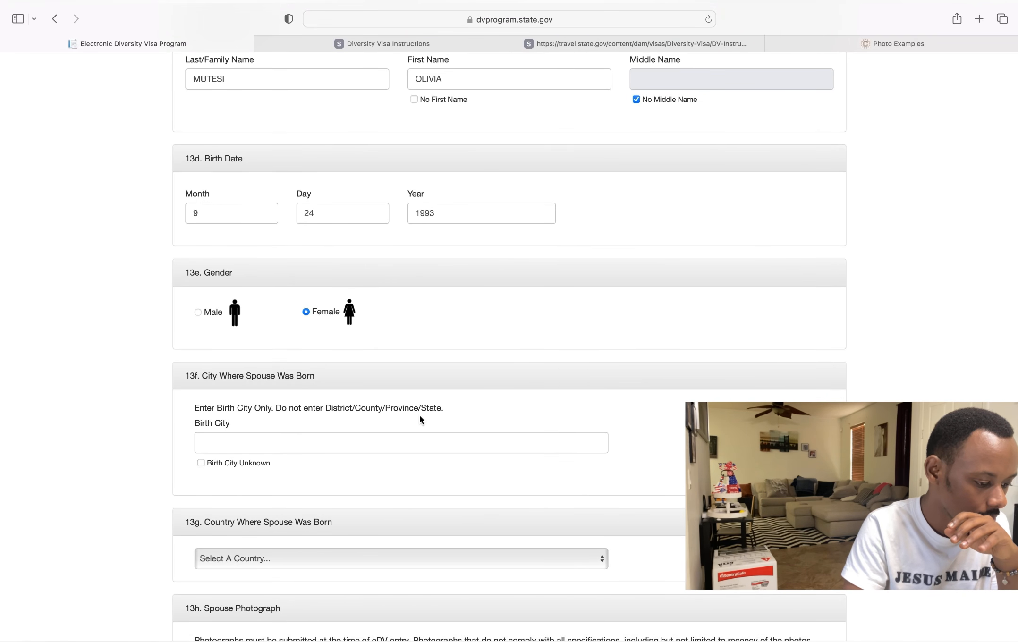
- Enter the spouse's birthplace as KIGALI, Rwanda
left_click(230, 445)
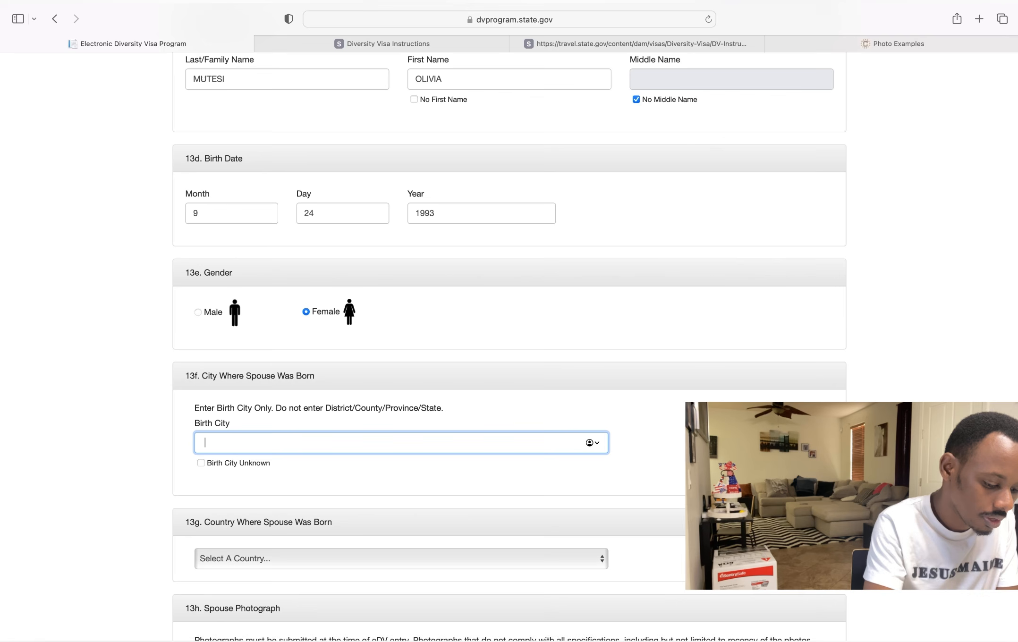
type("KIGALI")
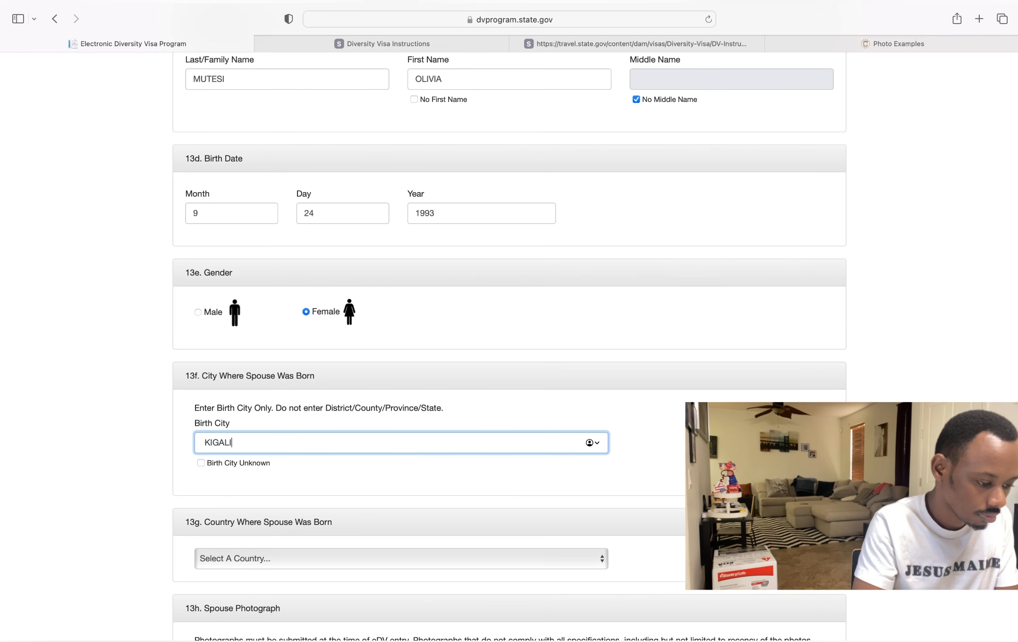
scroll(252, 503, "down", 5)
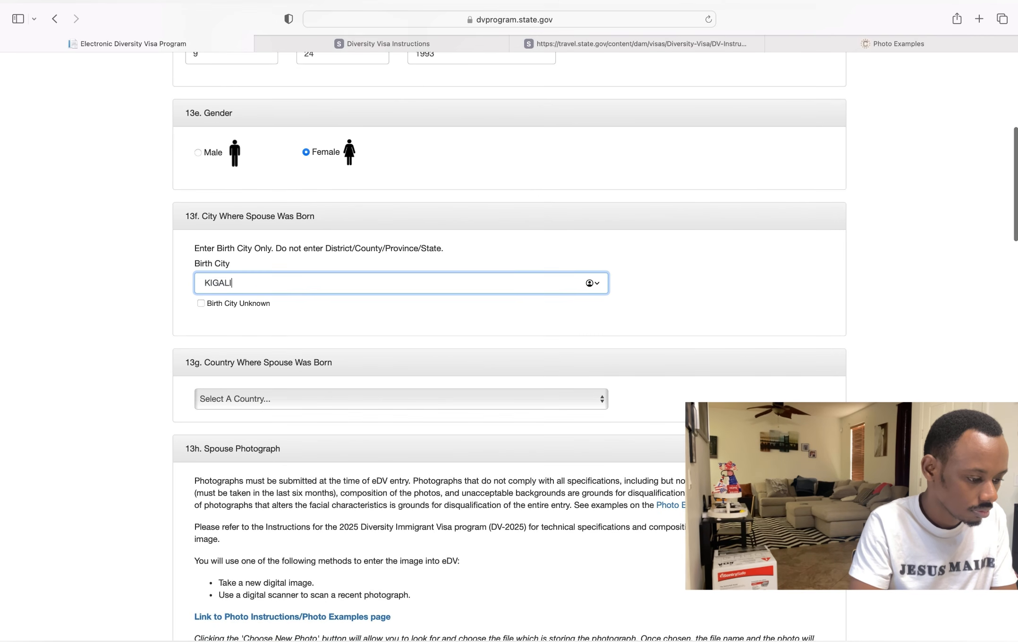
left_click(259, 398)
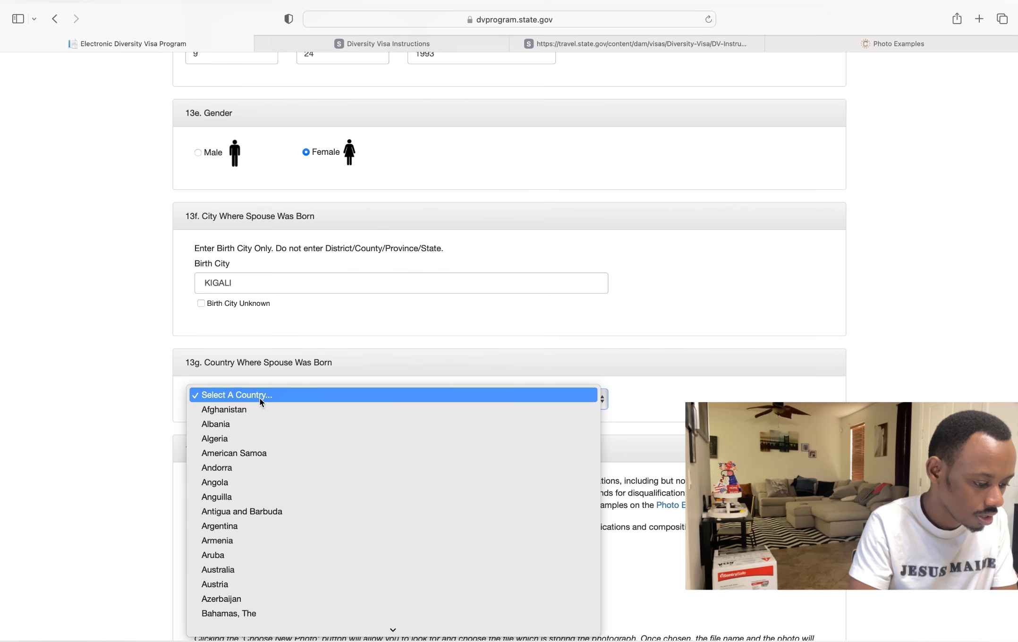
scroll(278, 571, "down", 20)
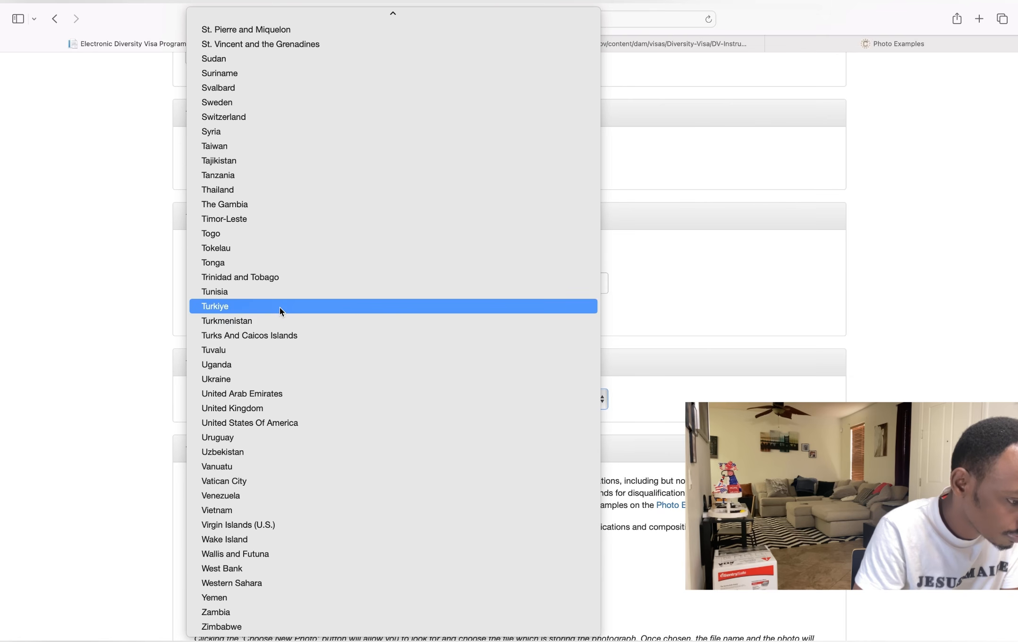
scroll(276, 246, "up", 15)
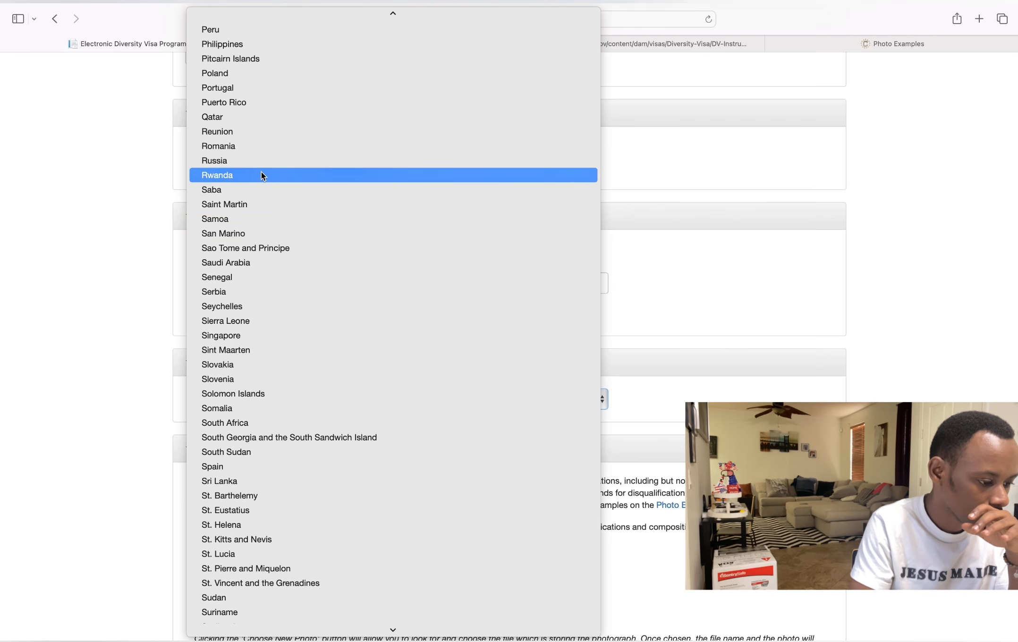
left_click(262, 176)
scroll(253, 180, "down", 10)
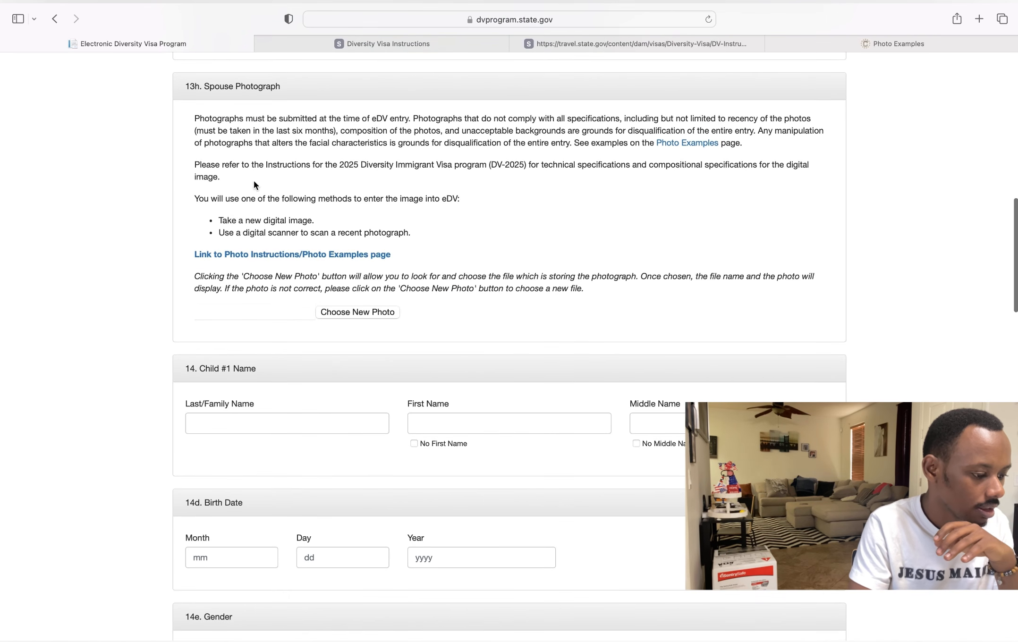
- Upload XvS2E3nBle_sheet.jpeg from the dv folder as the spouse photograph
left_click(349, 312)
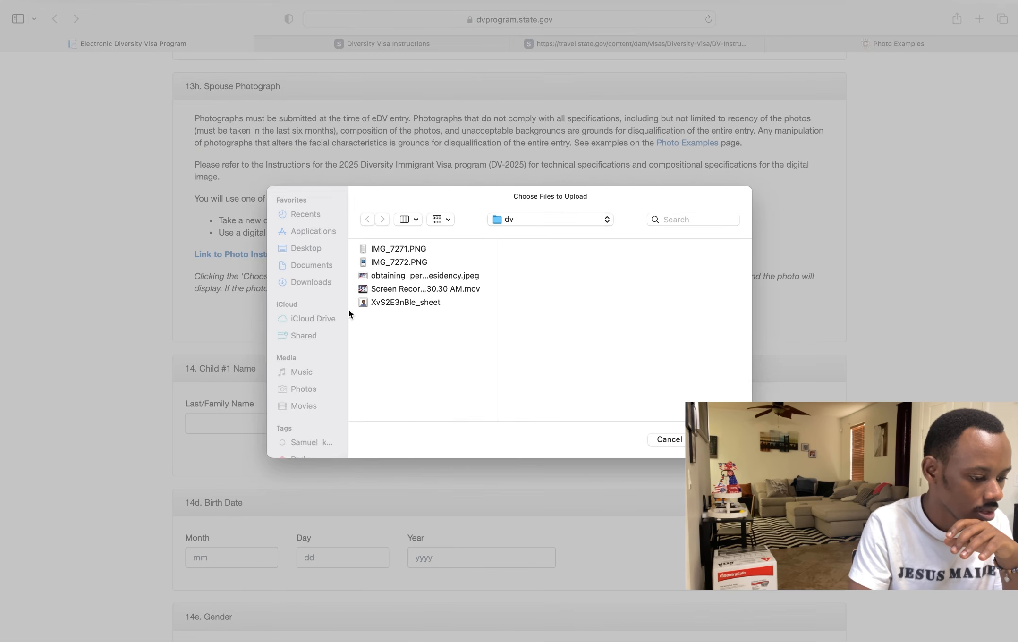
left_click(379, 303)
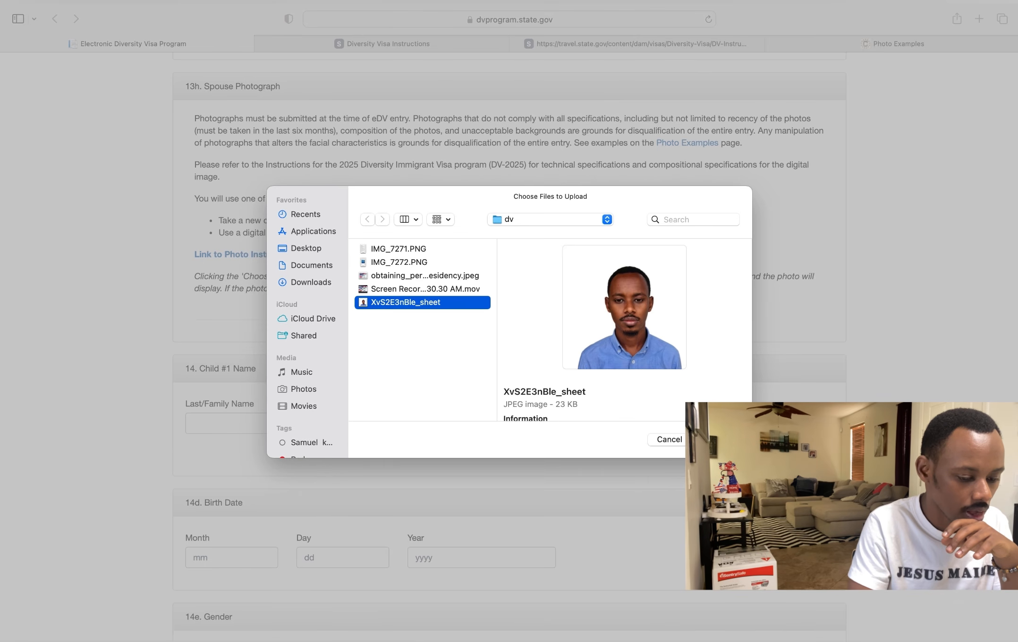
left_click(714, 439)
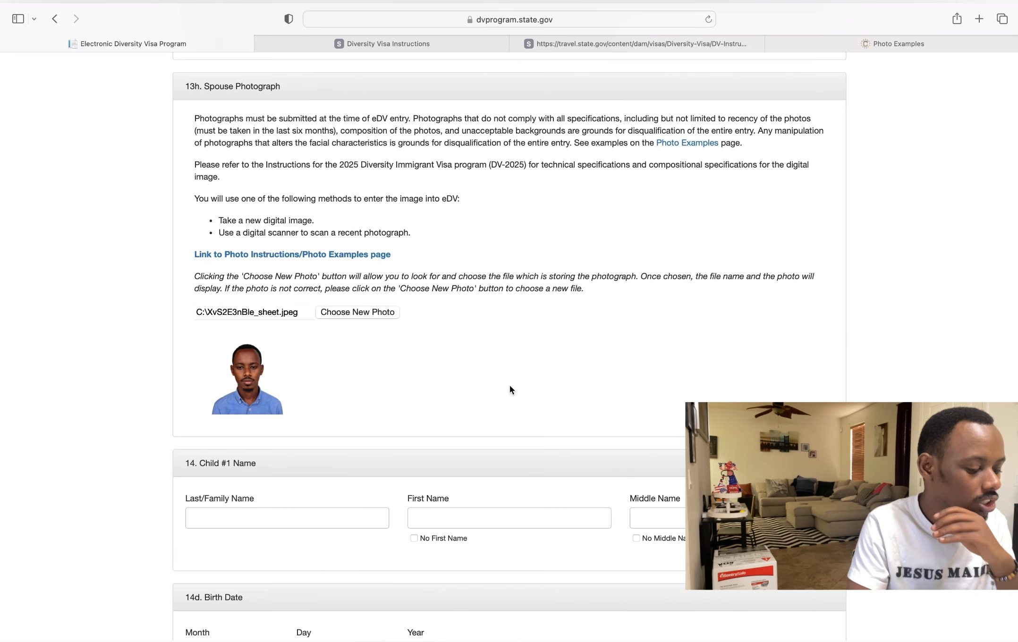
scroll(510, 385, "down", 3)
scroll(510, 390, "down", 1)
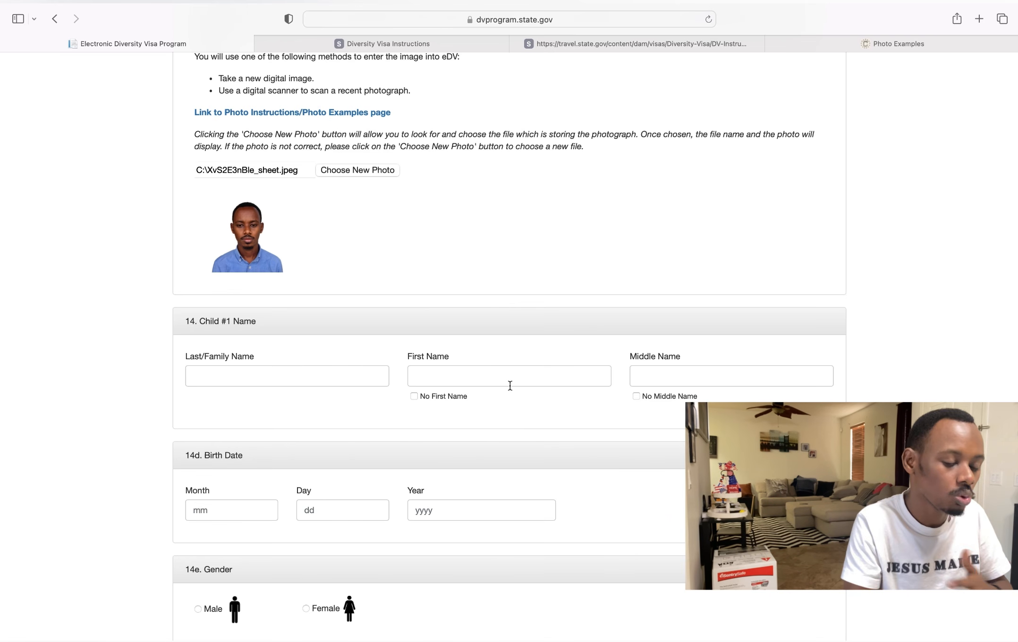
left_click(269, 380)
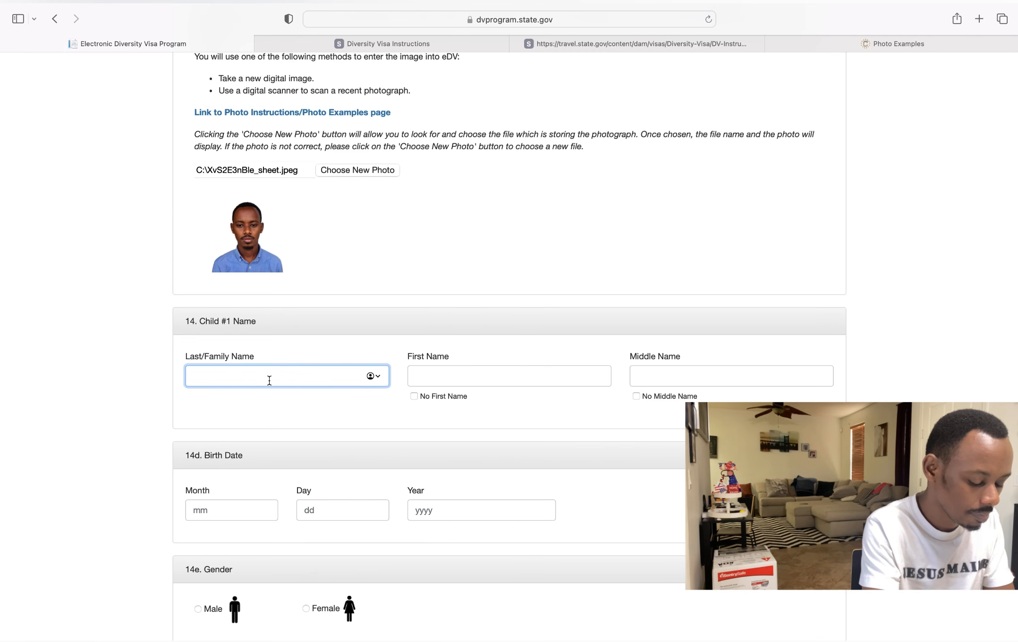
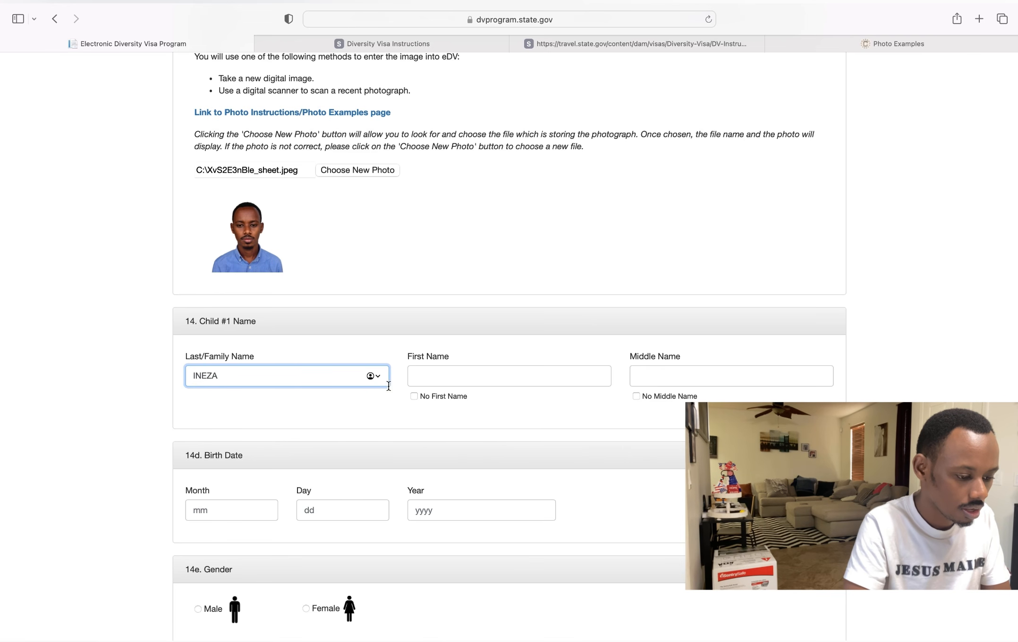
- Enter the child's last, first and middle names, leaving the no-middle-name option unchecked
left_click(448, 378)
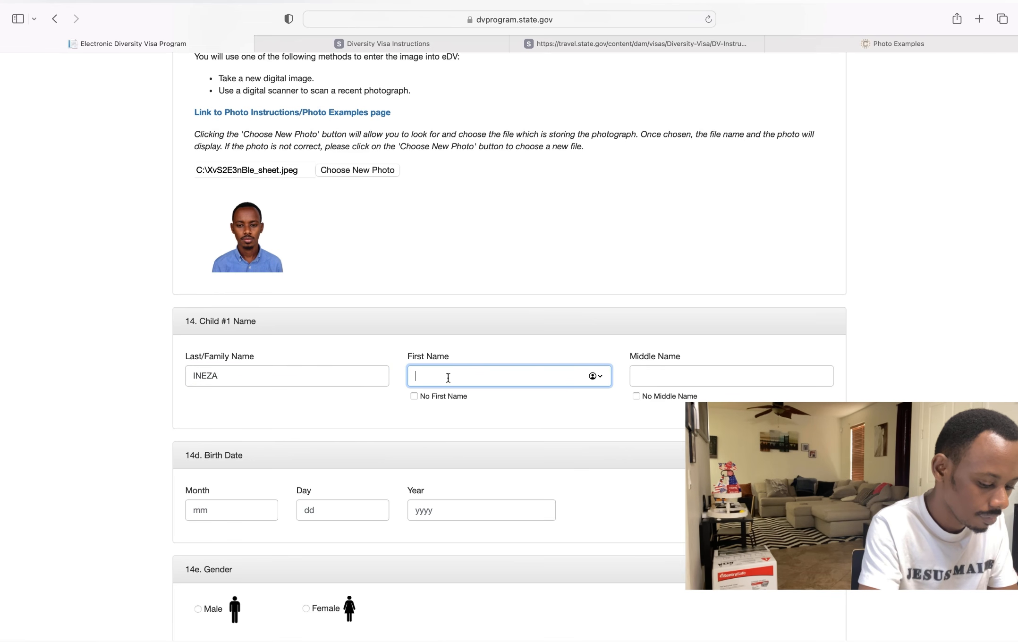
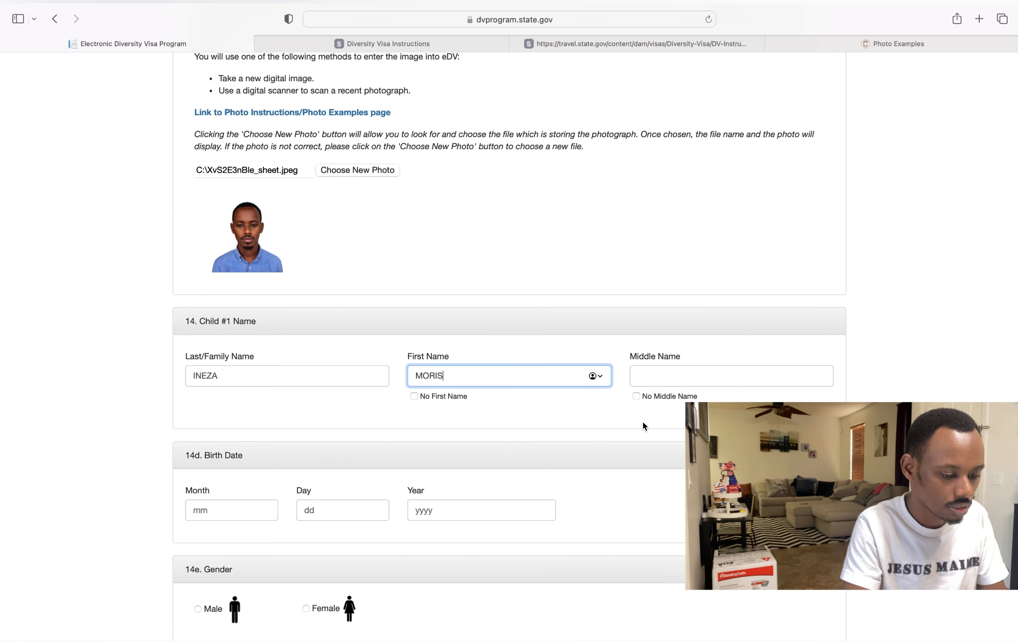
left_click(637, 397)
scroll(638, 397, "down", 2)
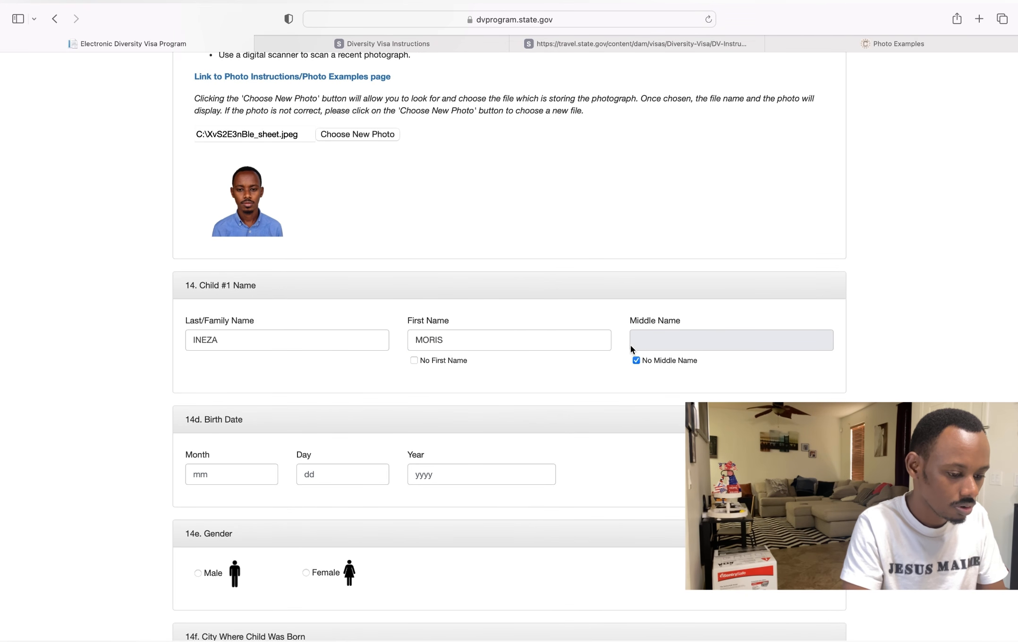
left_click(636, 360)
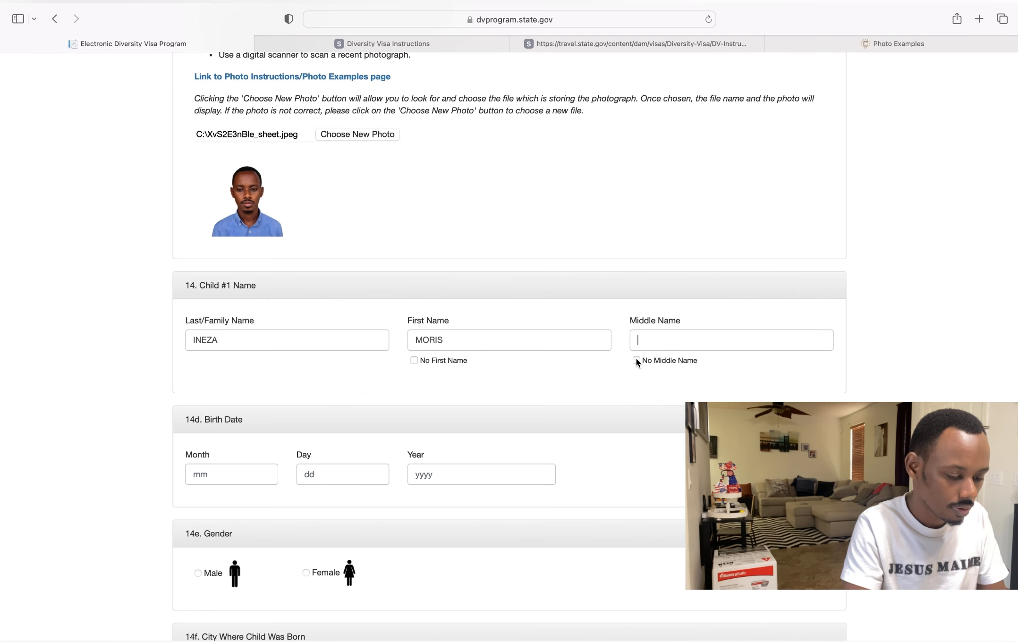
left_click(643, 342)
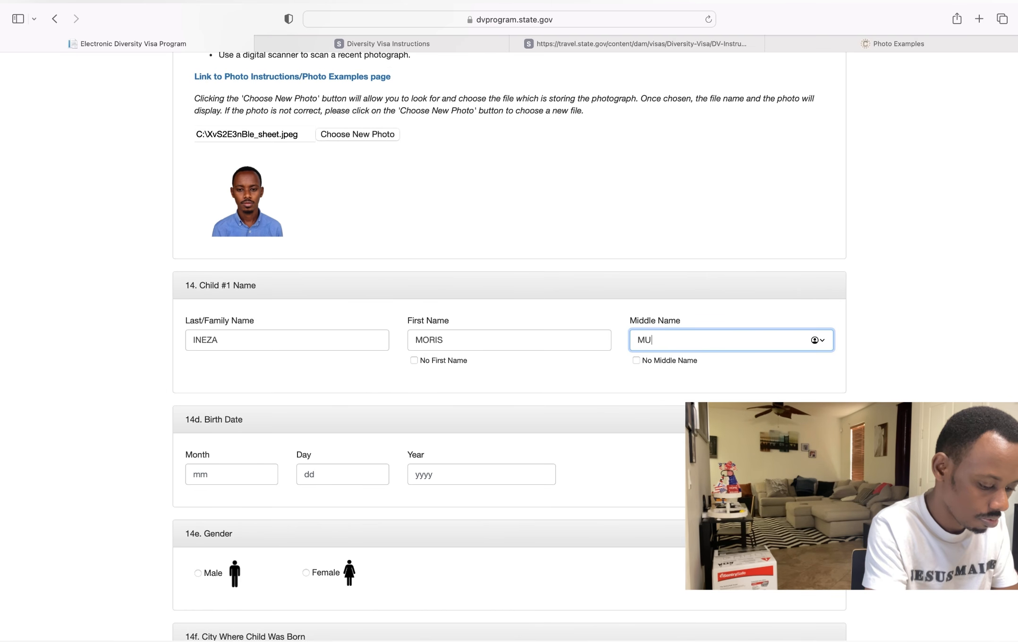
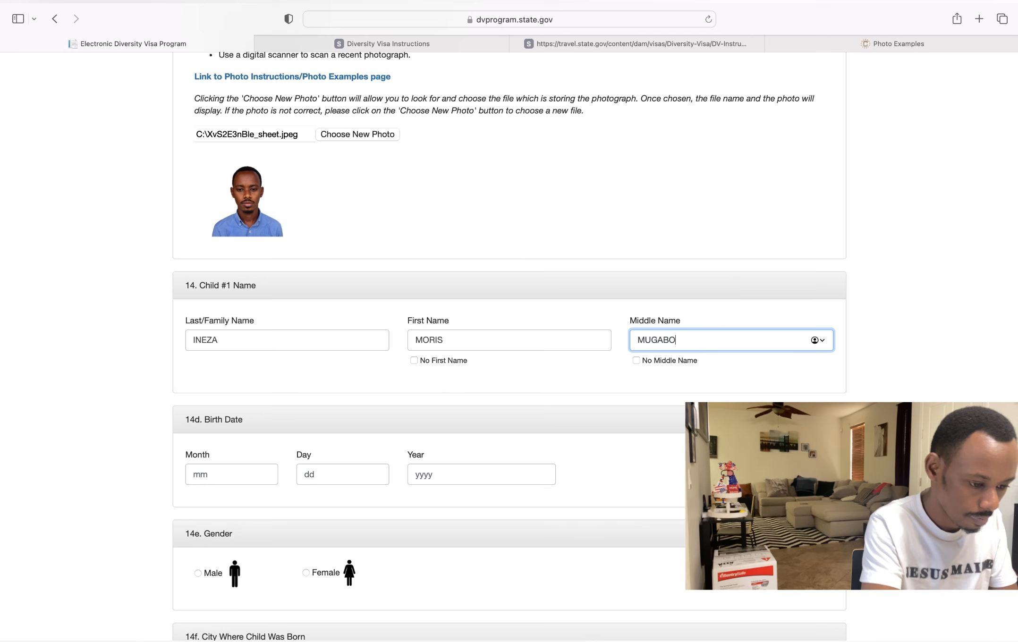
left_click(604, 375)
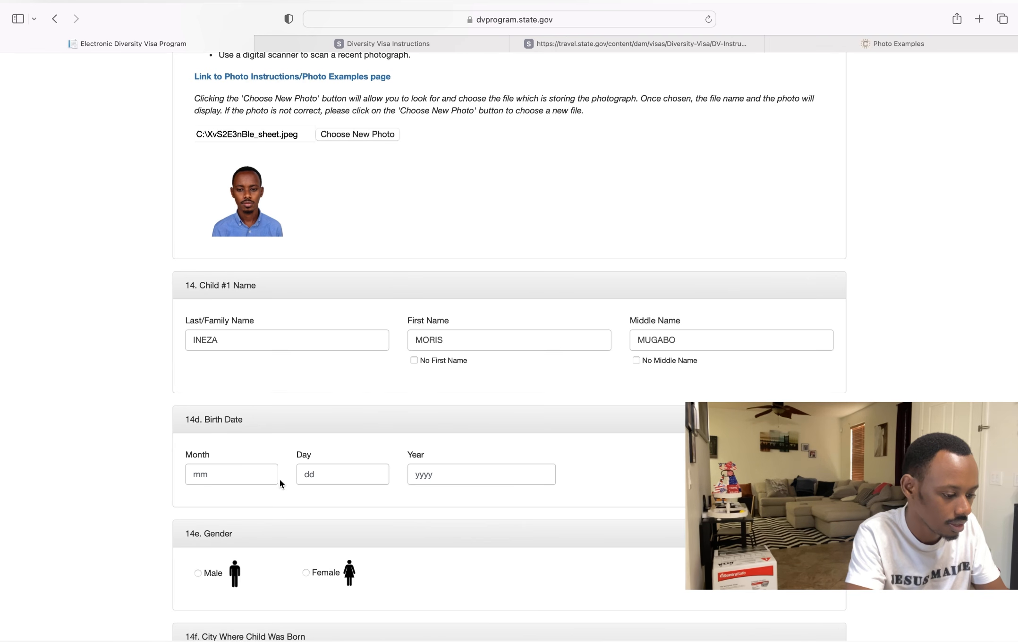
left_click(227, 479)
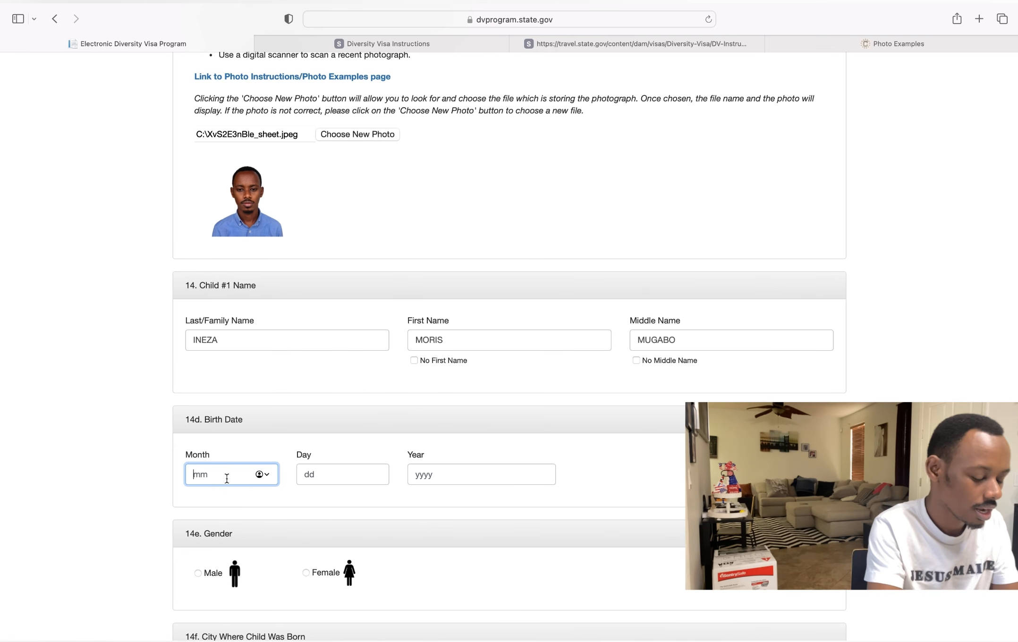
type("8")
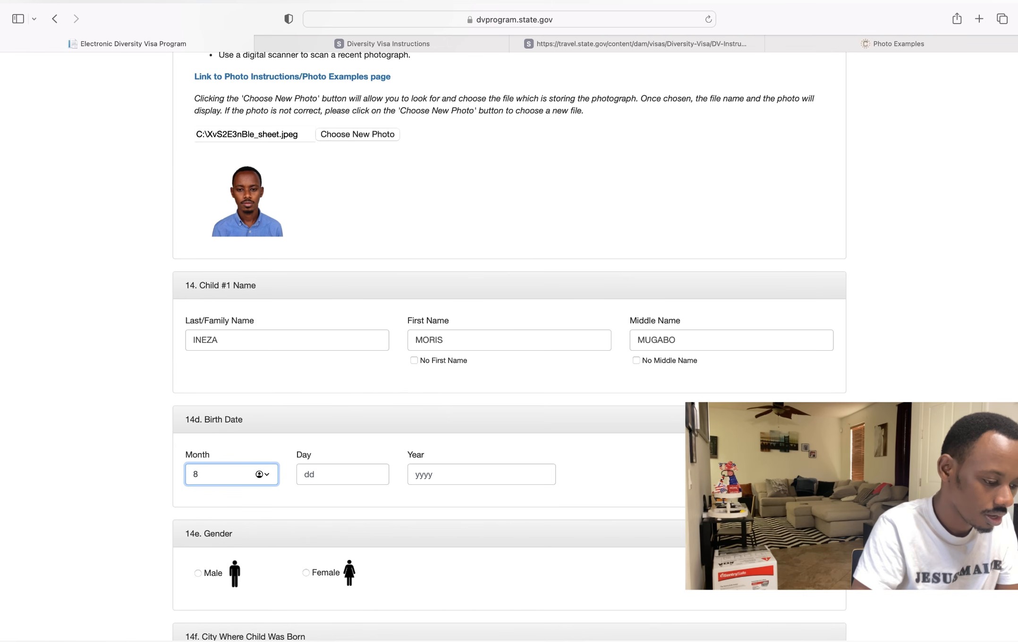
left_click(319, 476)
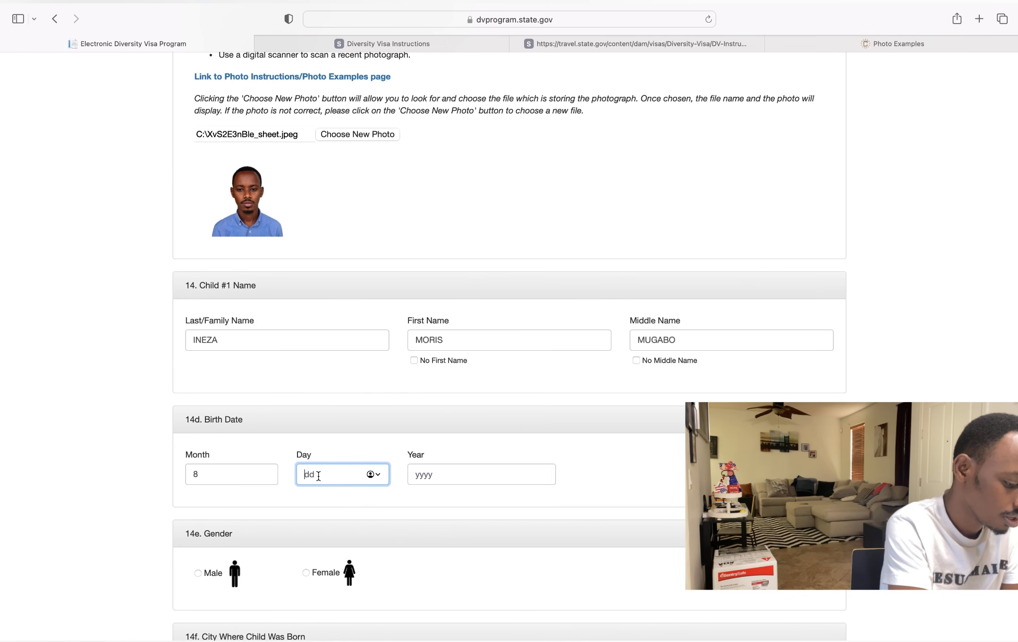
type("12")
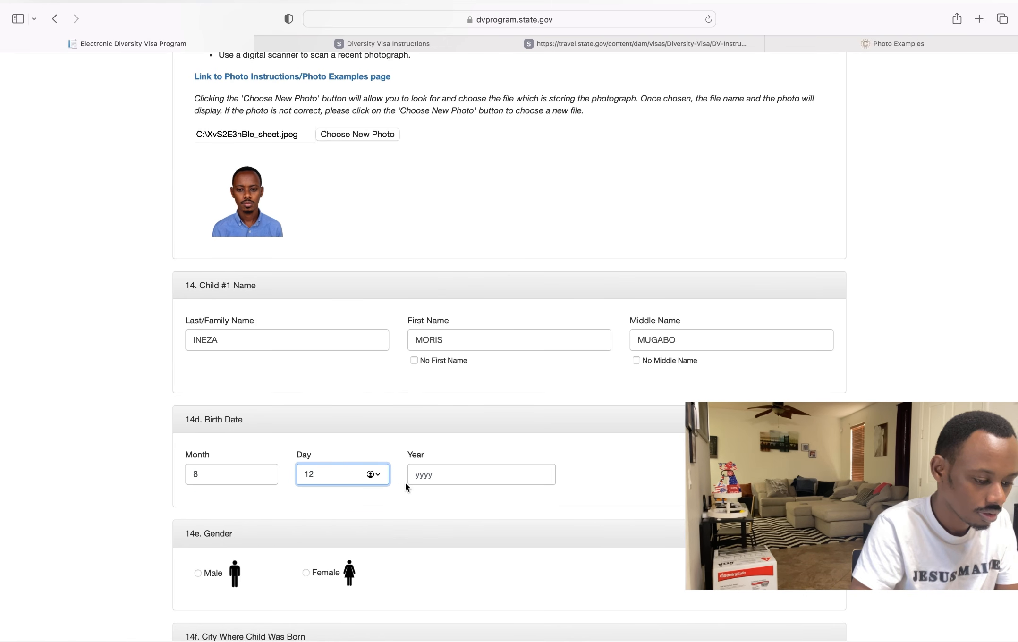
left_click(439, 476)
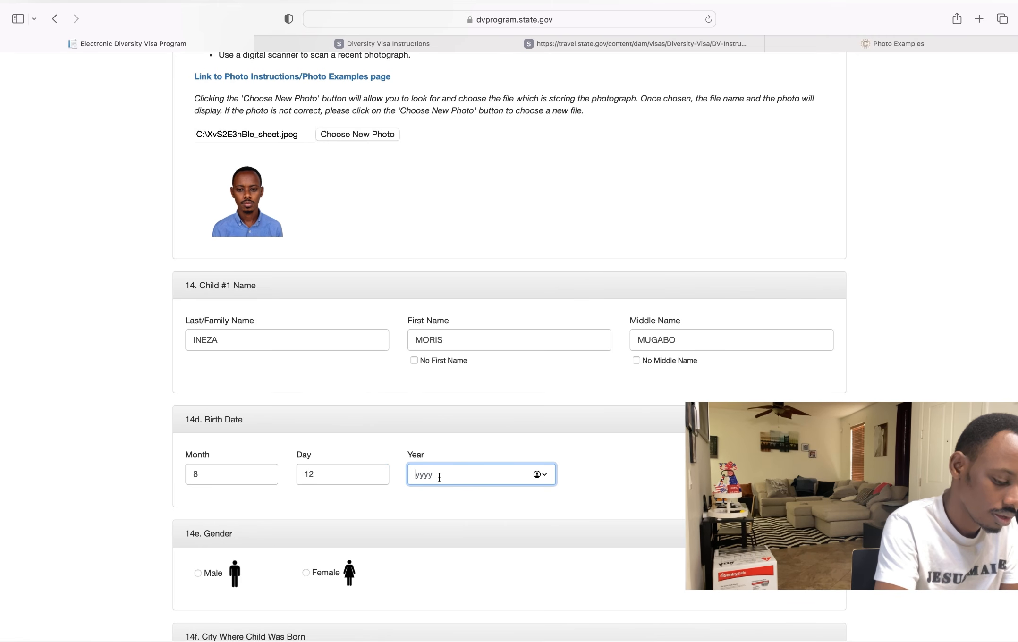
type("201")
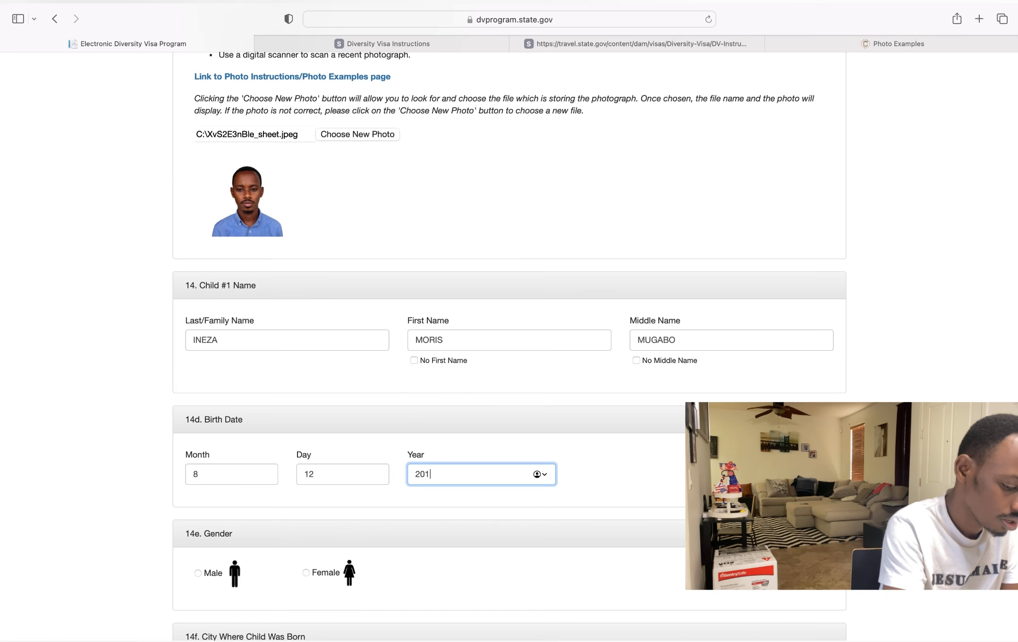
type("8")
scroll(509, 330, "down", 3)
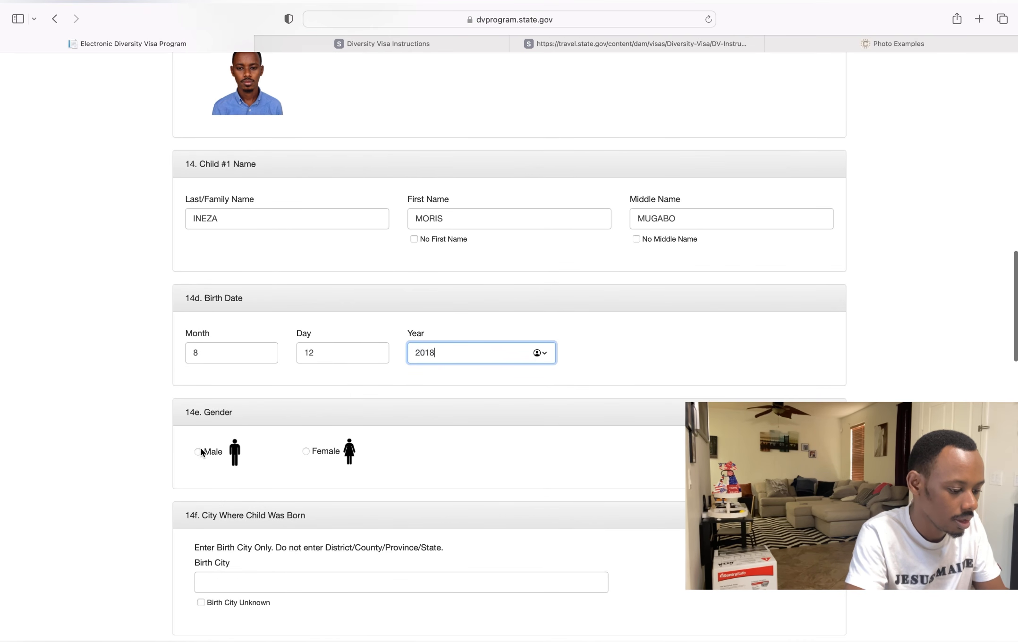
- Mark Child #1 as Male with birth city KANOMBE and bring up the 14g birth-country list
left_click(198, 452)
scroll(200, 450, "down", 4)
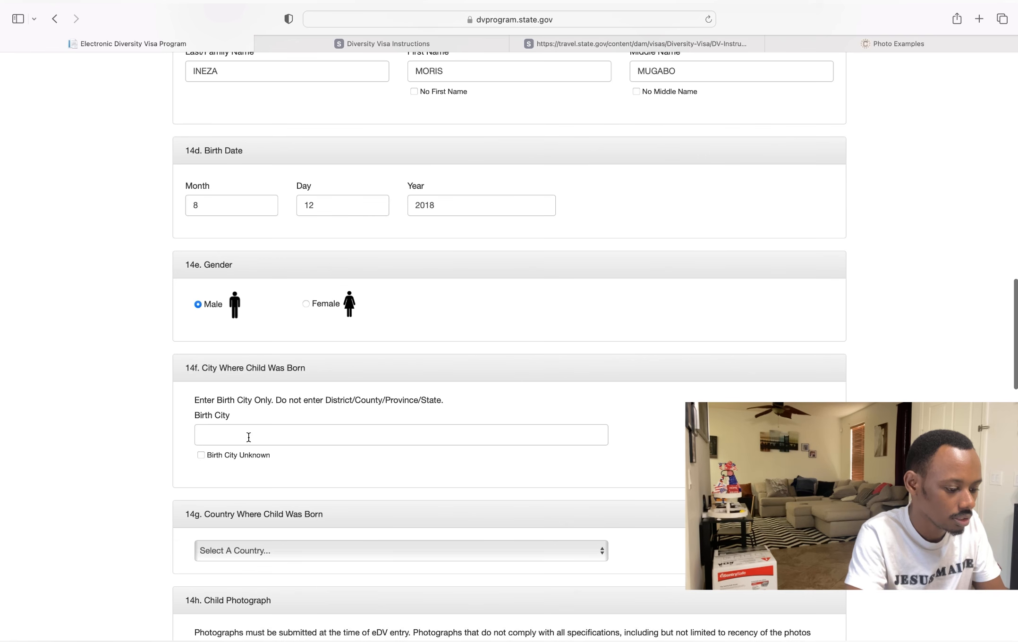
left_click(262, 440)
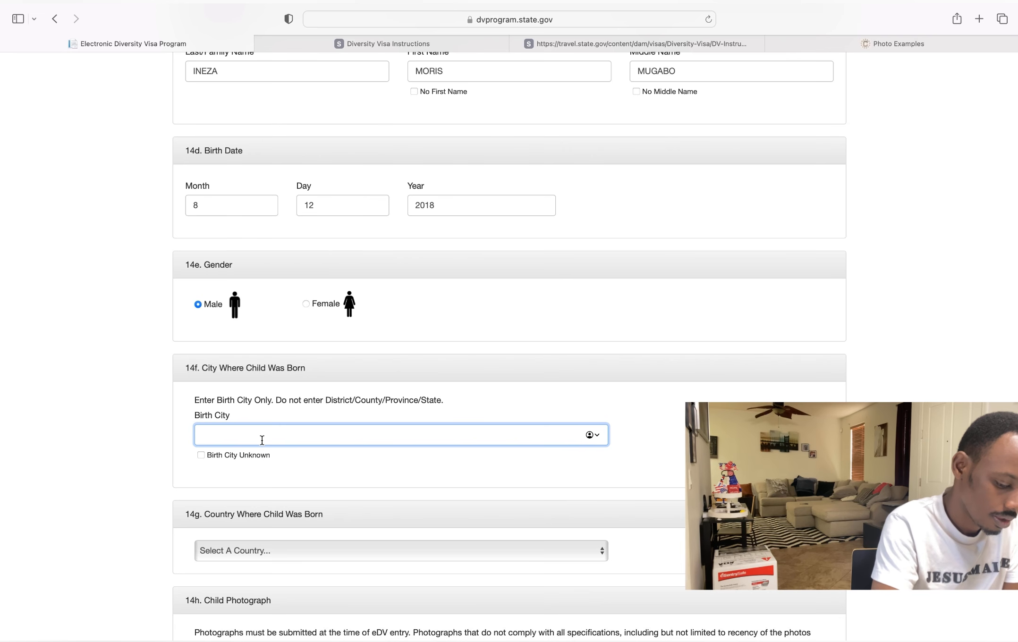
type("KANOMB")
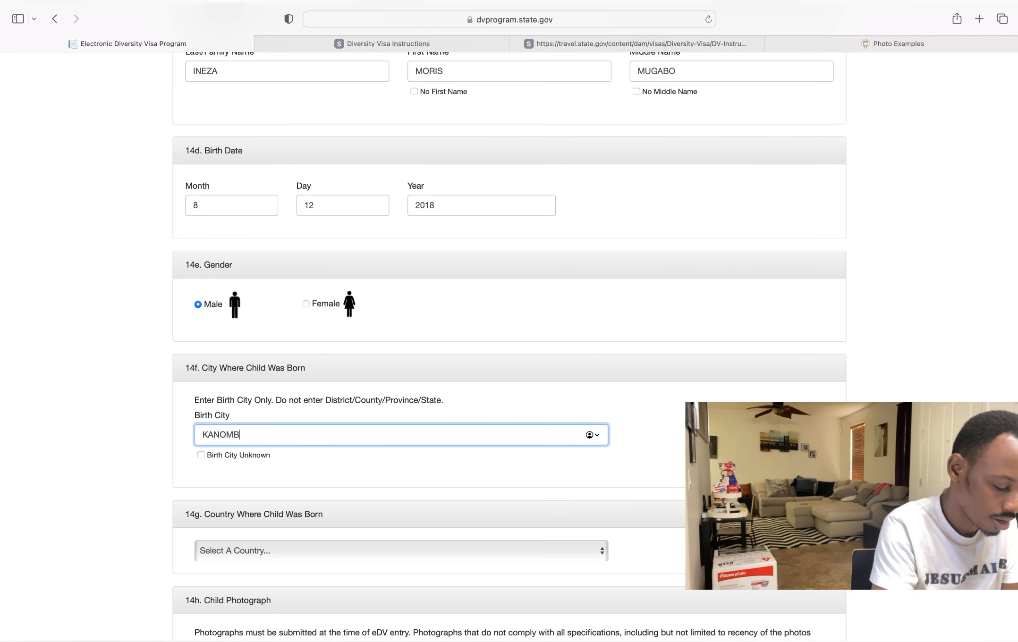
type("E")
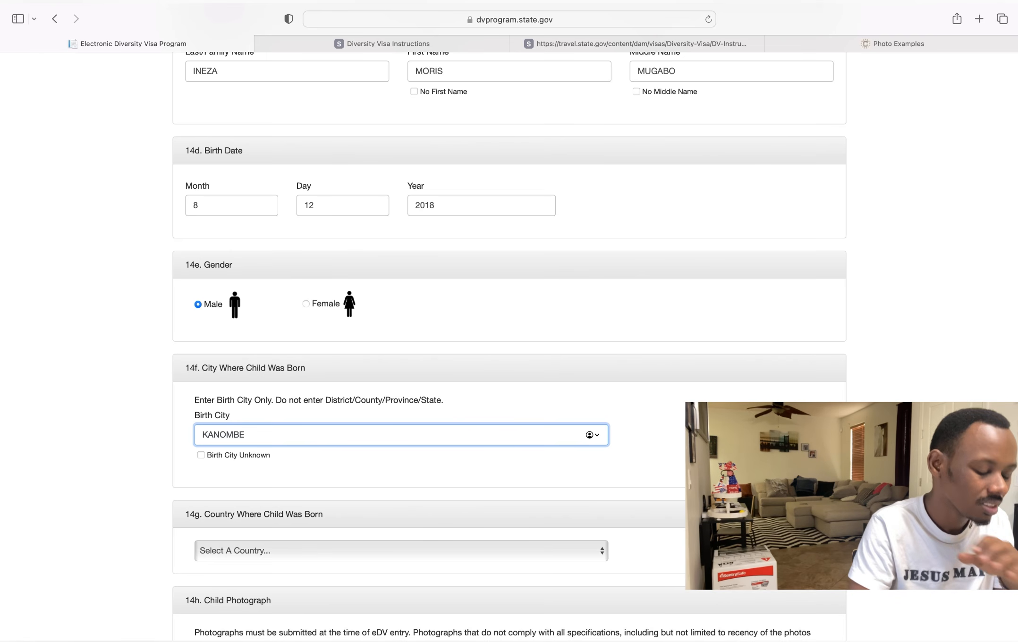
scroll(197, 486, "down", 5)
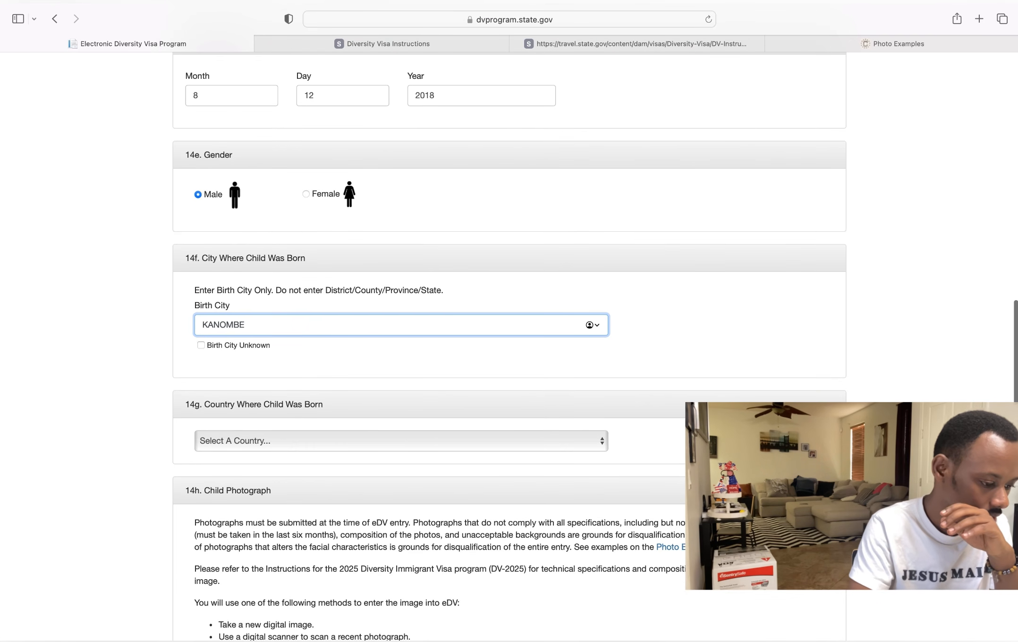
left_click(276, 442)
scroll(276, 442, "down", 10)
scroll(275, 442, "down", 20)
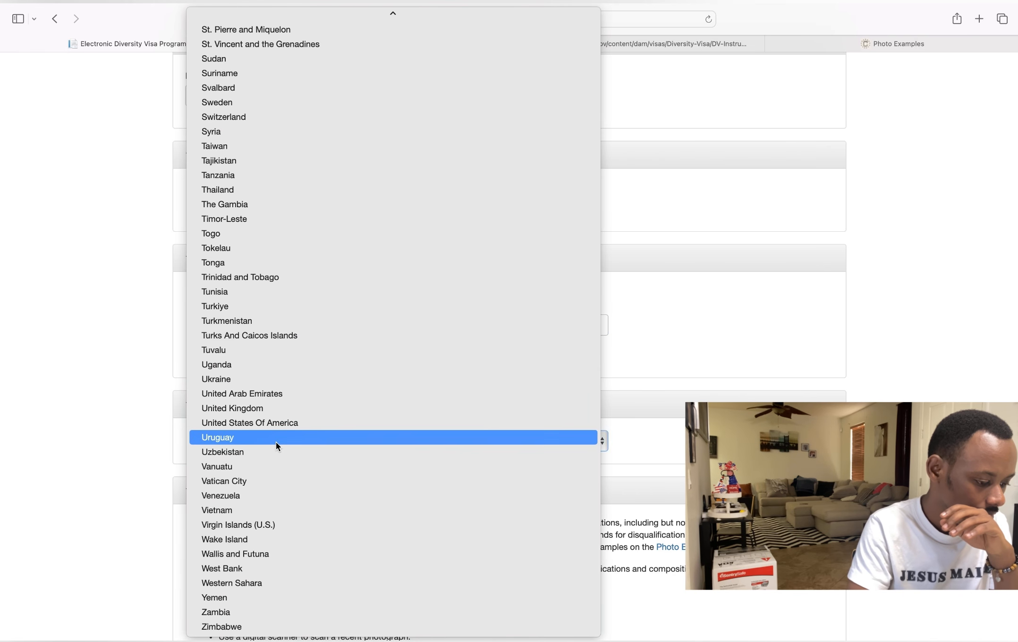
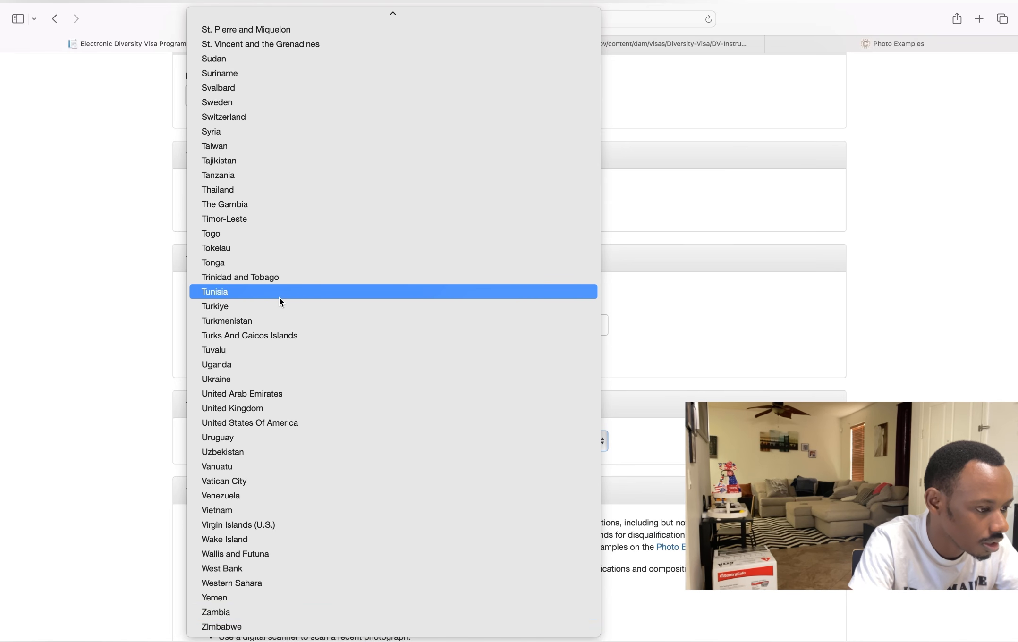
- Pick Rwanda from the 14g birth-country list for Child #1
scroll(279, 299, "up", 8)
scroll(279, 298, "up", 6)
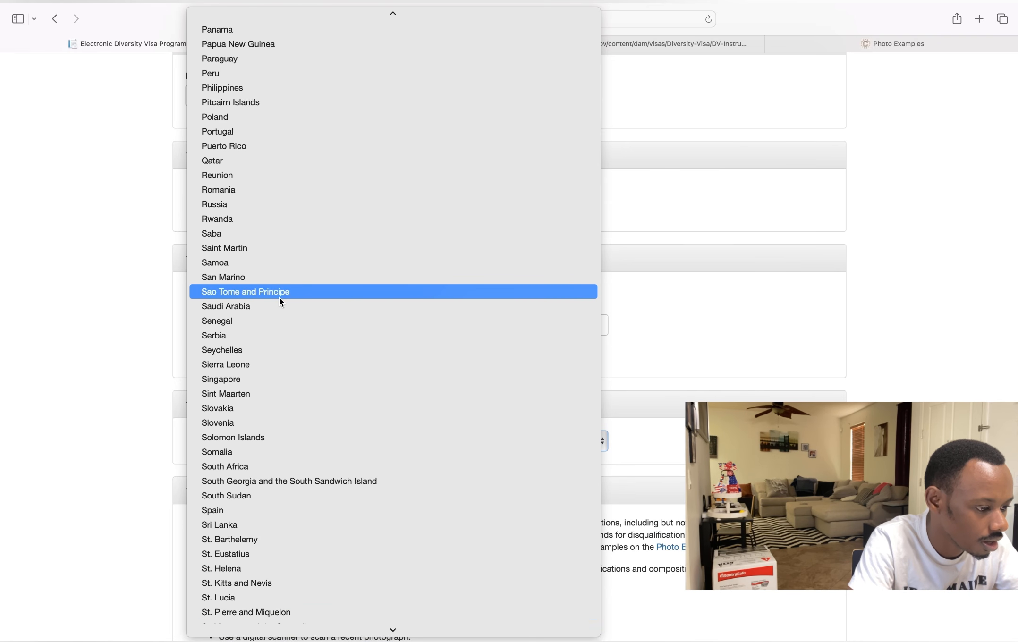
left_click(253, 223)
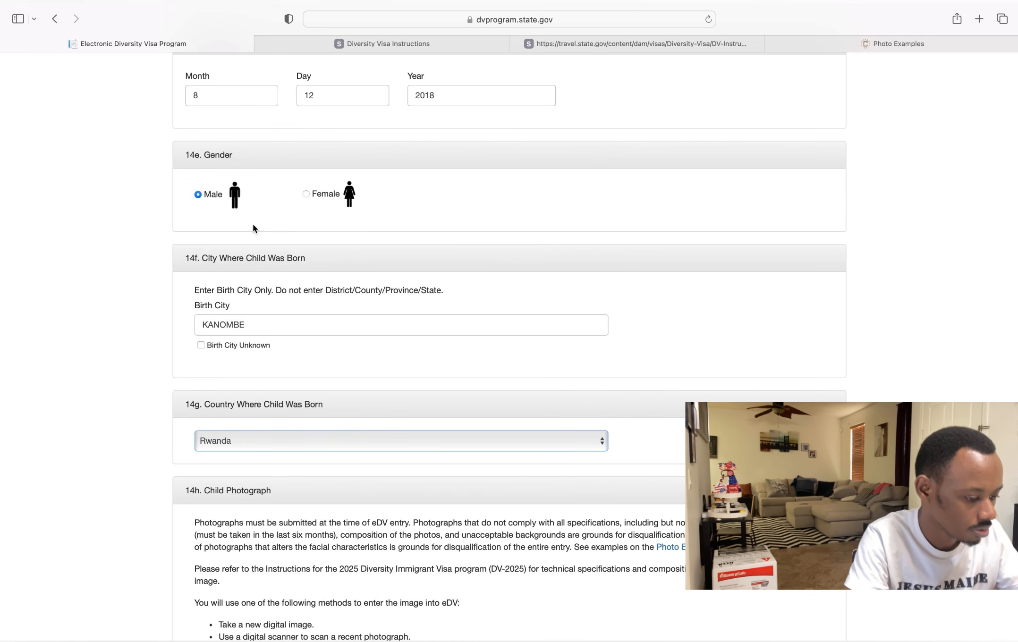
scroll(253, 223, "down", 3)
scroll(253, 225, "down", 1)
scroll(253, 229, "down", 5)
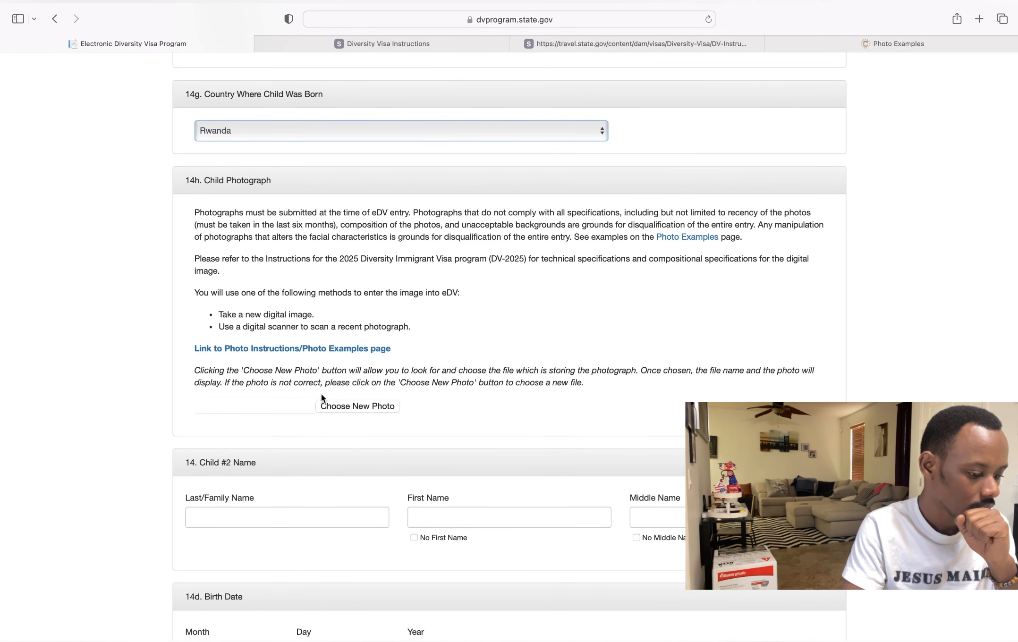
- Upload XvS2E3nBle_sheet.jpeg from the dv folder as Child #1's photograph
left_click(345, 414)
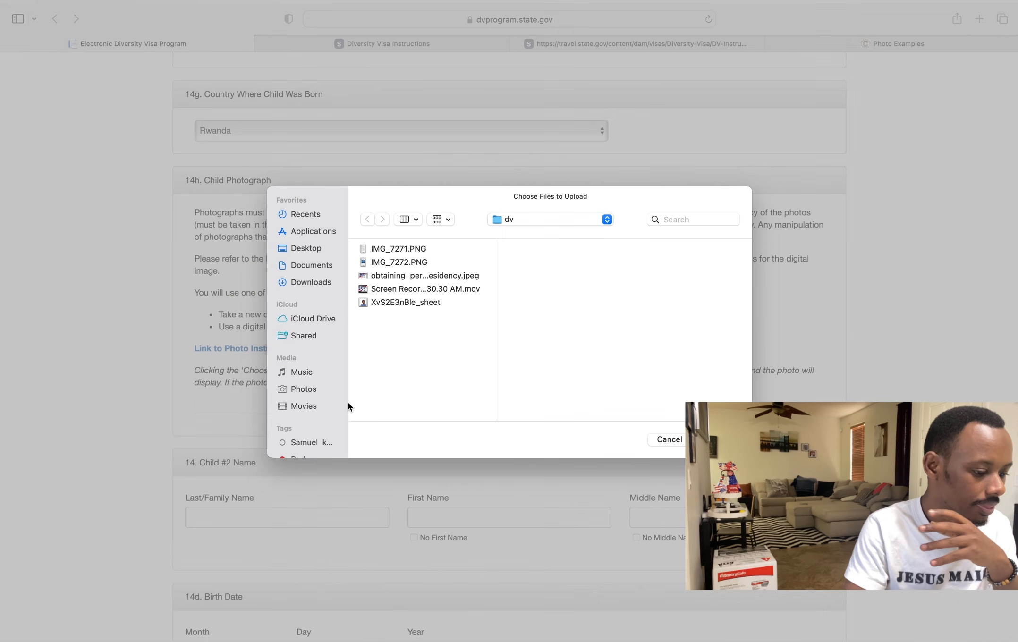
left_click(378, 302)
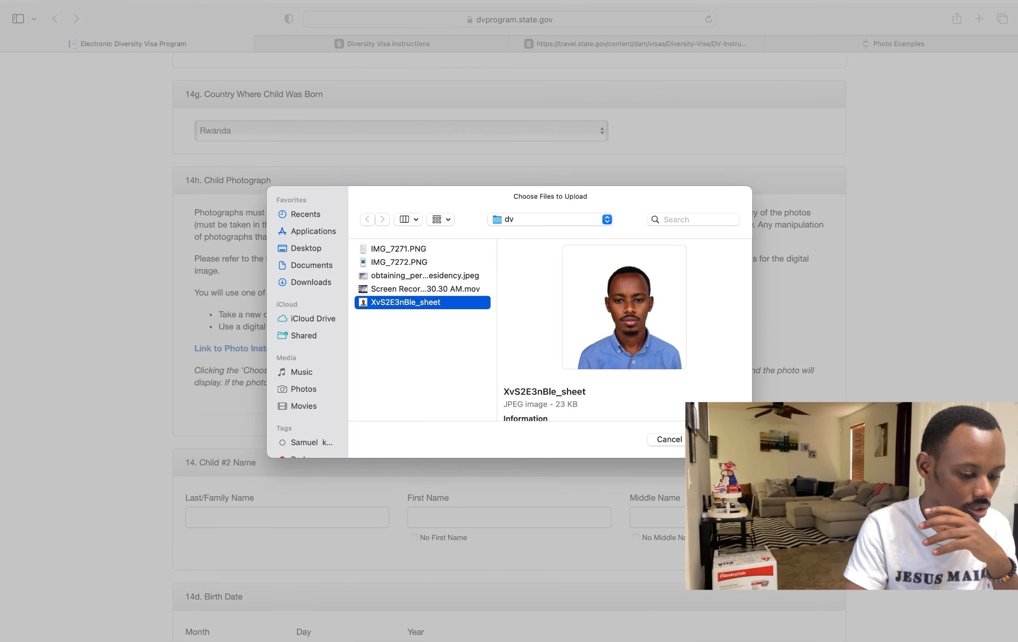
left_click(718, 440)
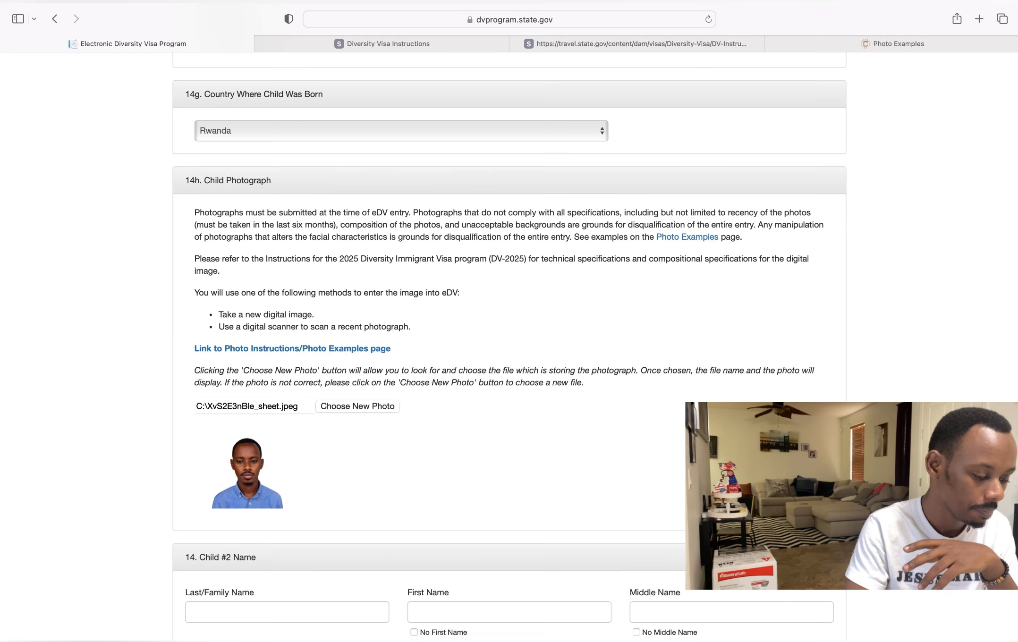
scroll(501, 297, "down", 8)
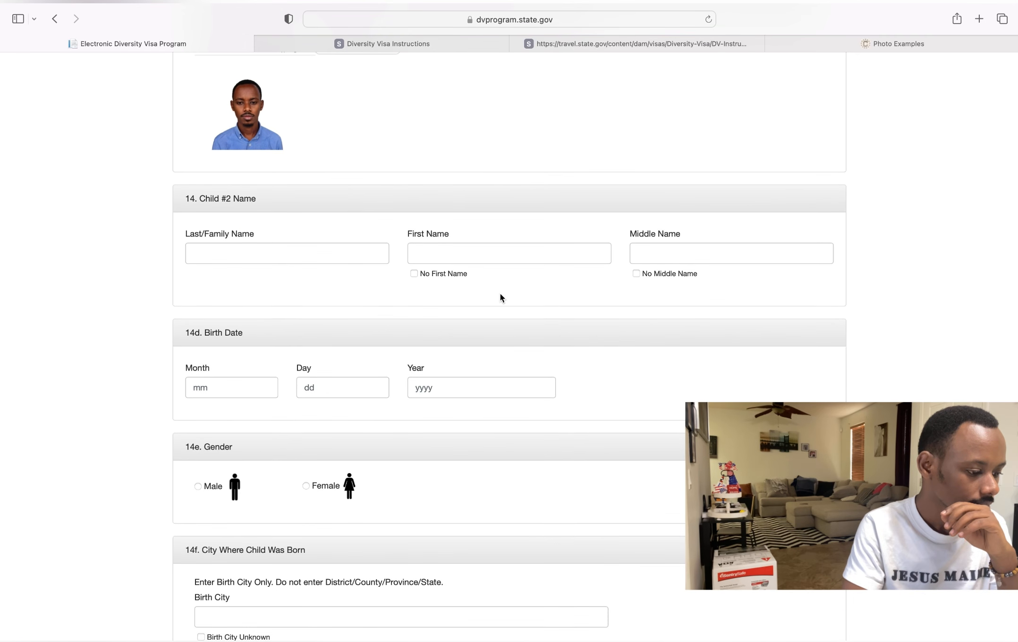
- Enter Child #2's last and first names and tick No Middle Name
left_click(312, 260)
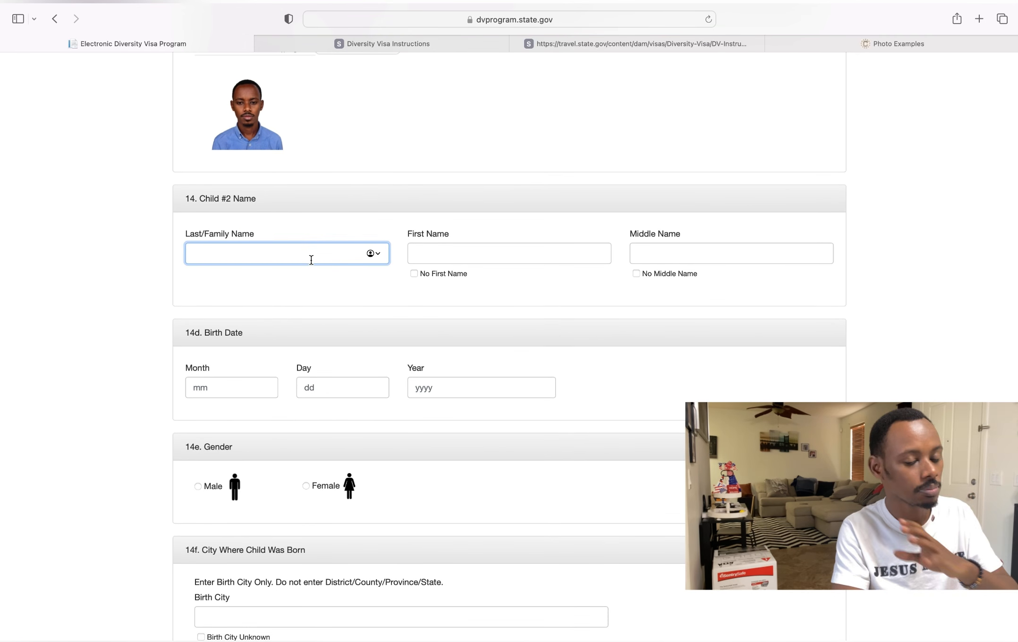
mouse_move(277, 7)
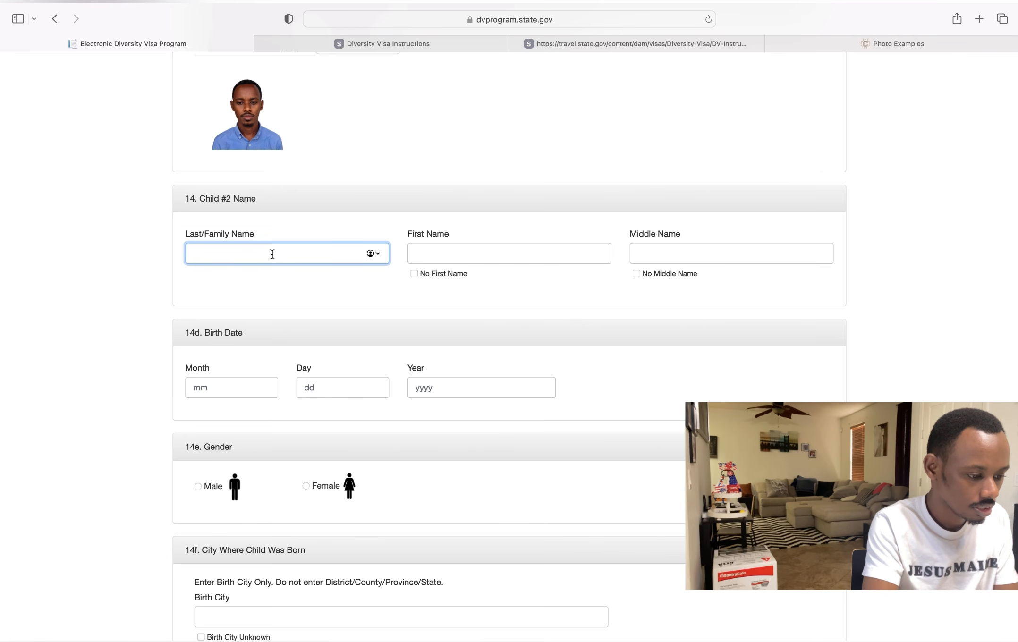
scroll(273, 254, "up", 15)
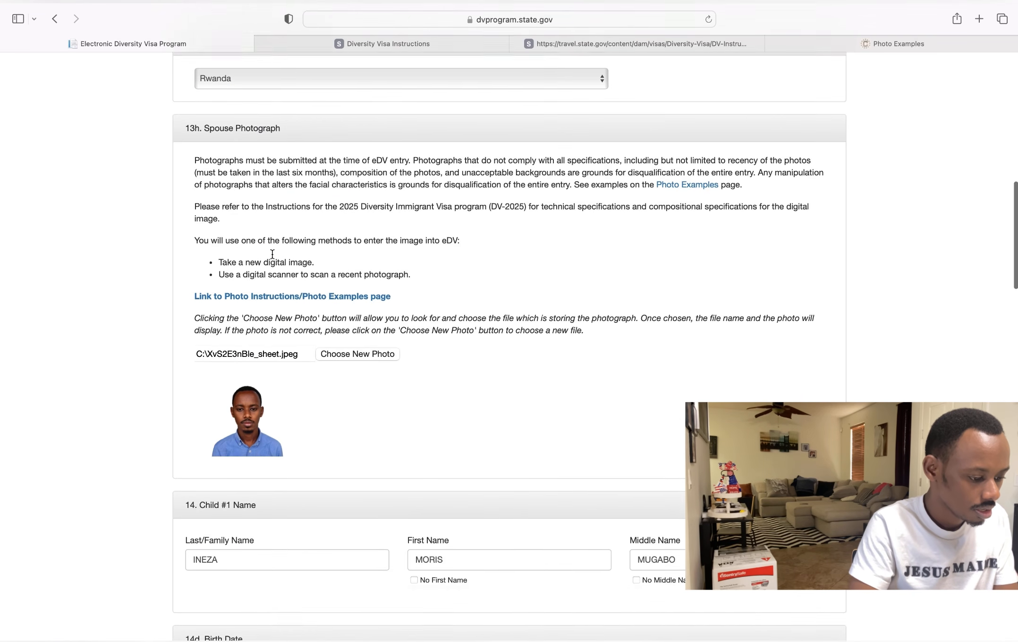
scroll(273, 258, "down", 15)
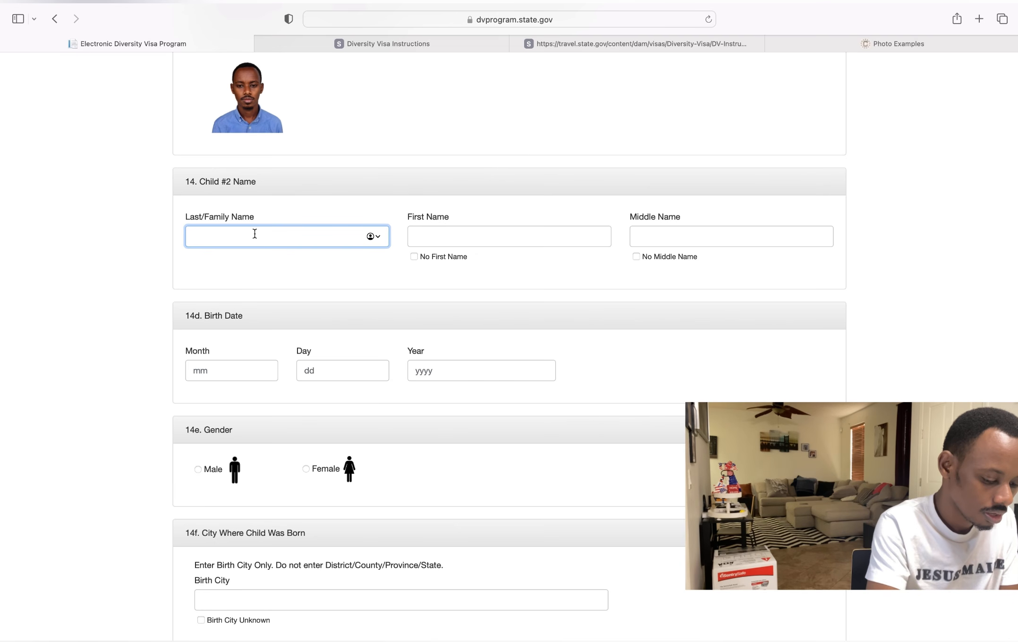
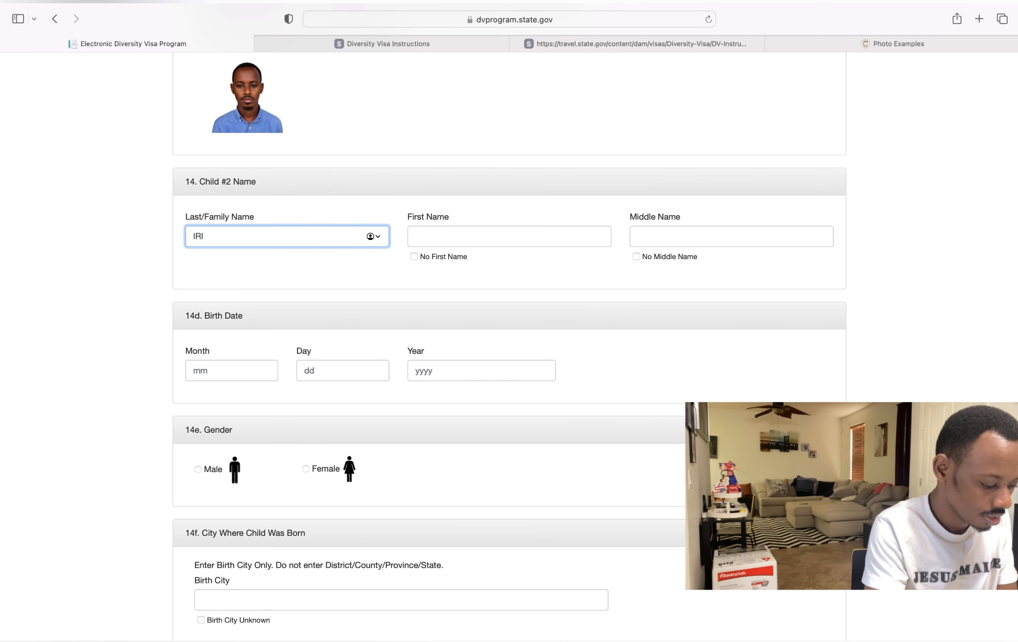
left_click(472, 242)
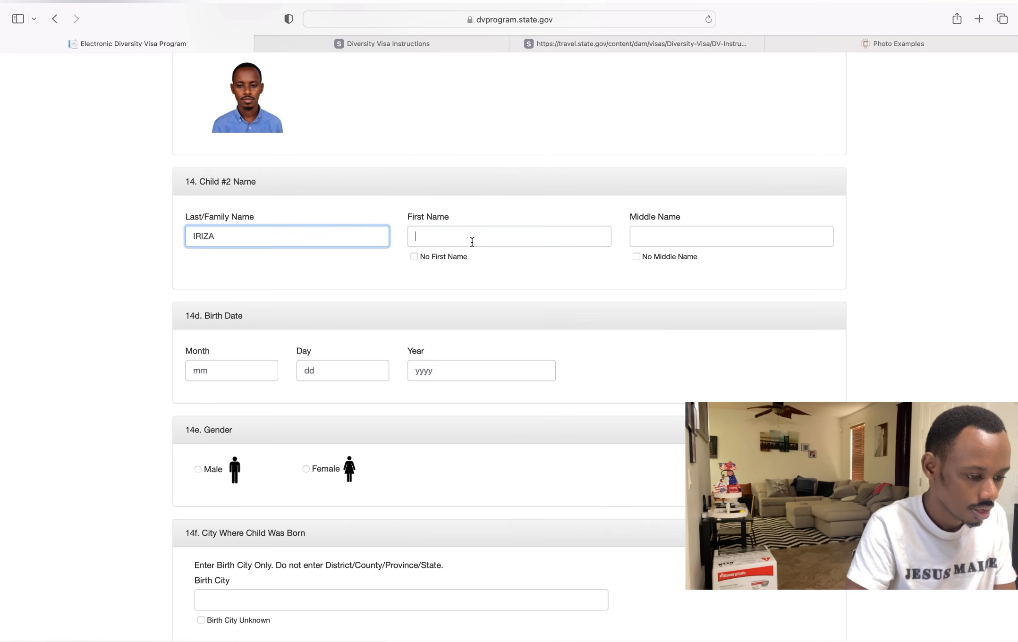
type("M")
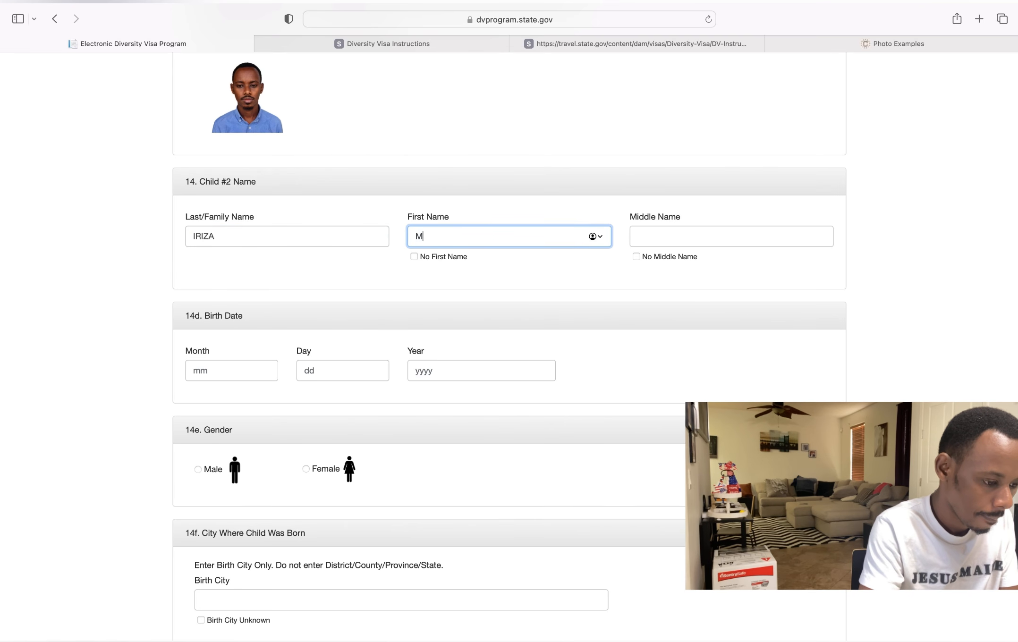
type("E")
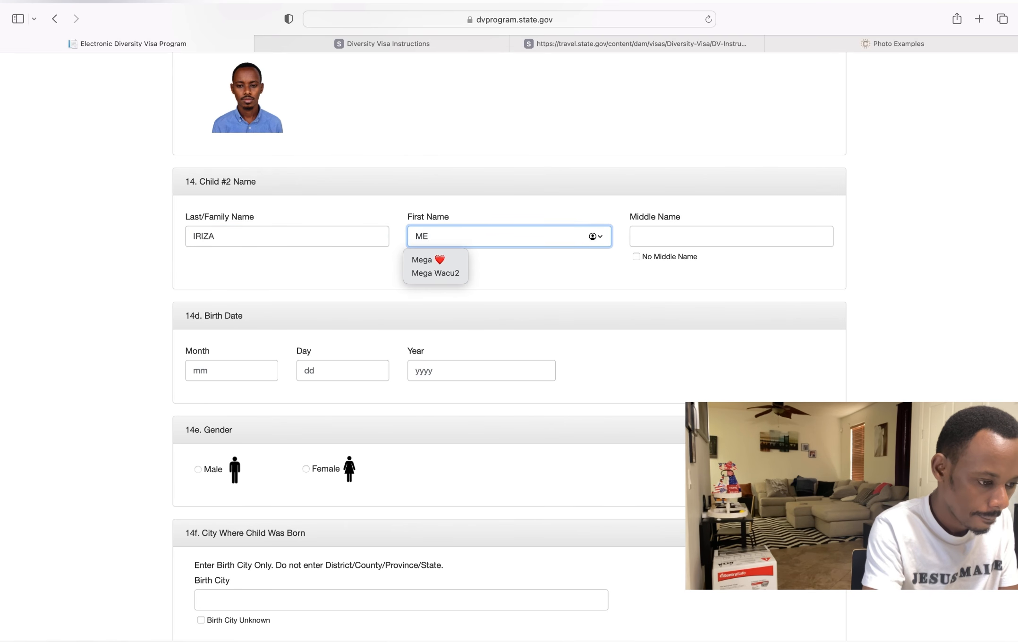
key("BackSpace")
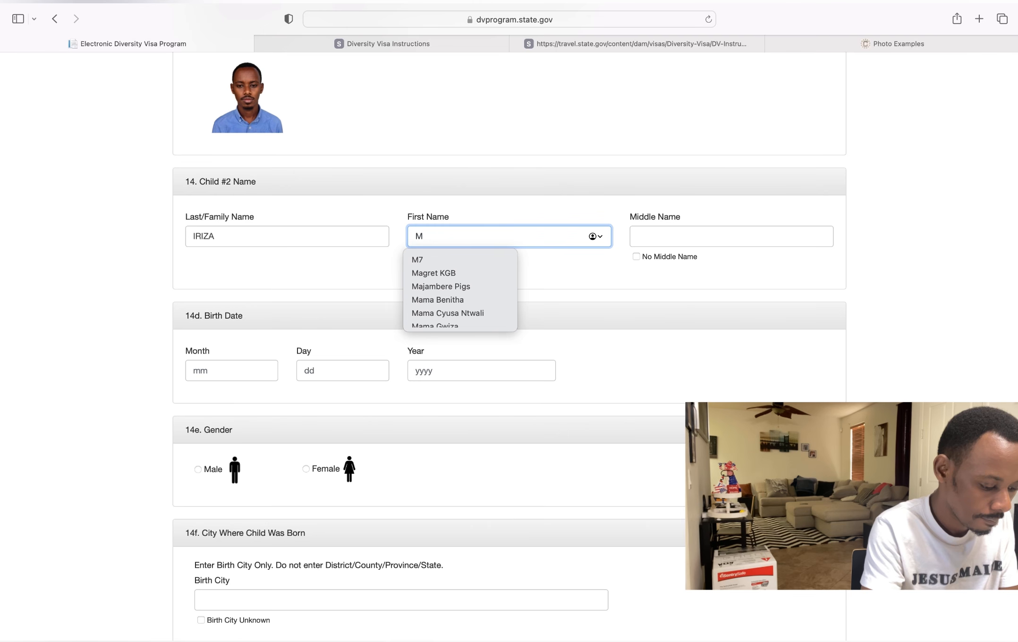
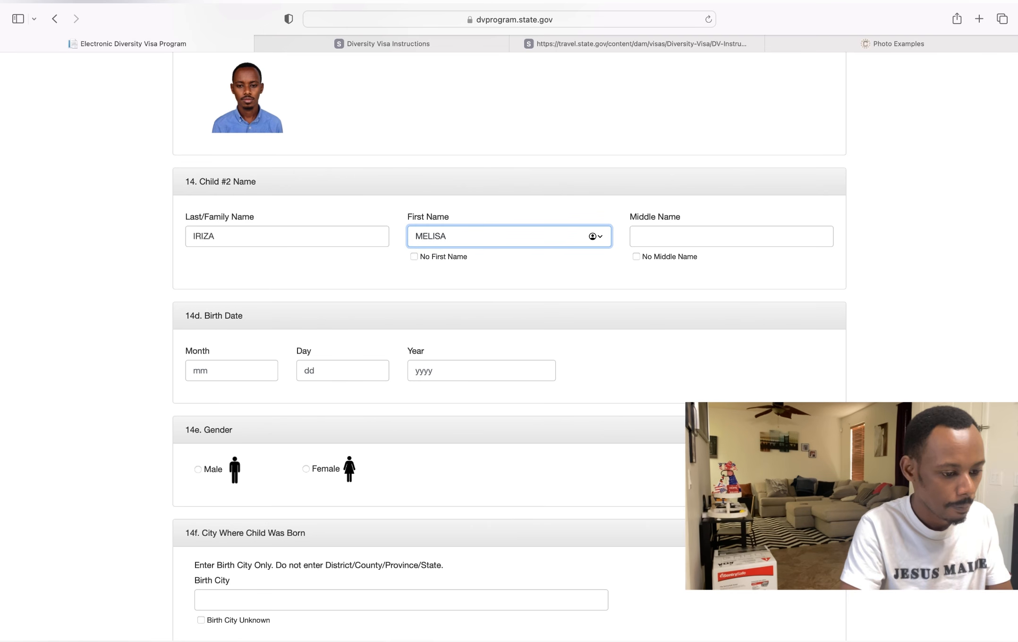
left_click(659, 241)
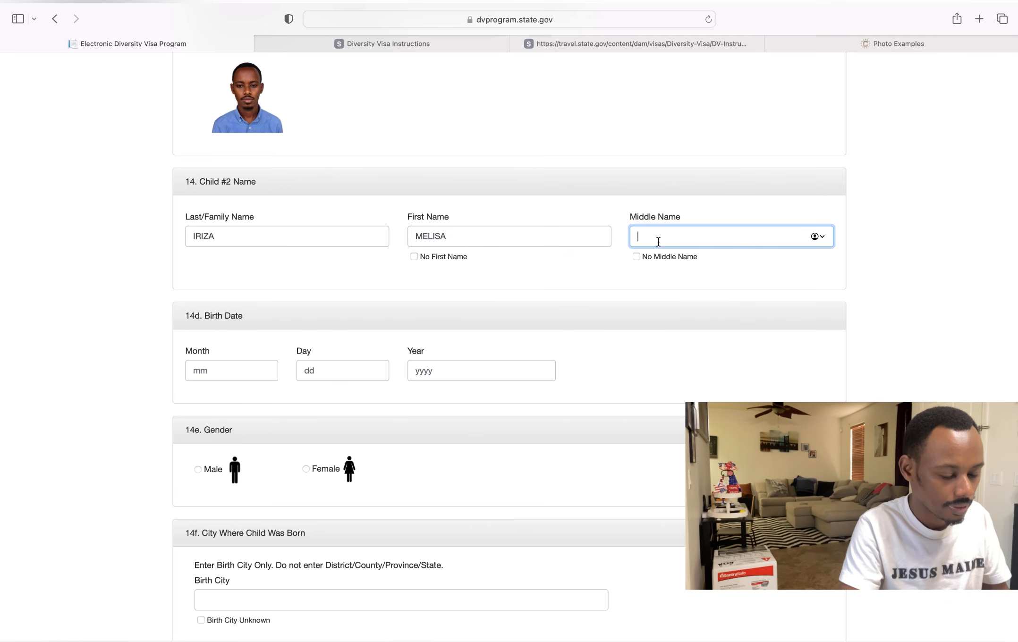
left_click(637, 257)
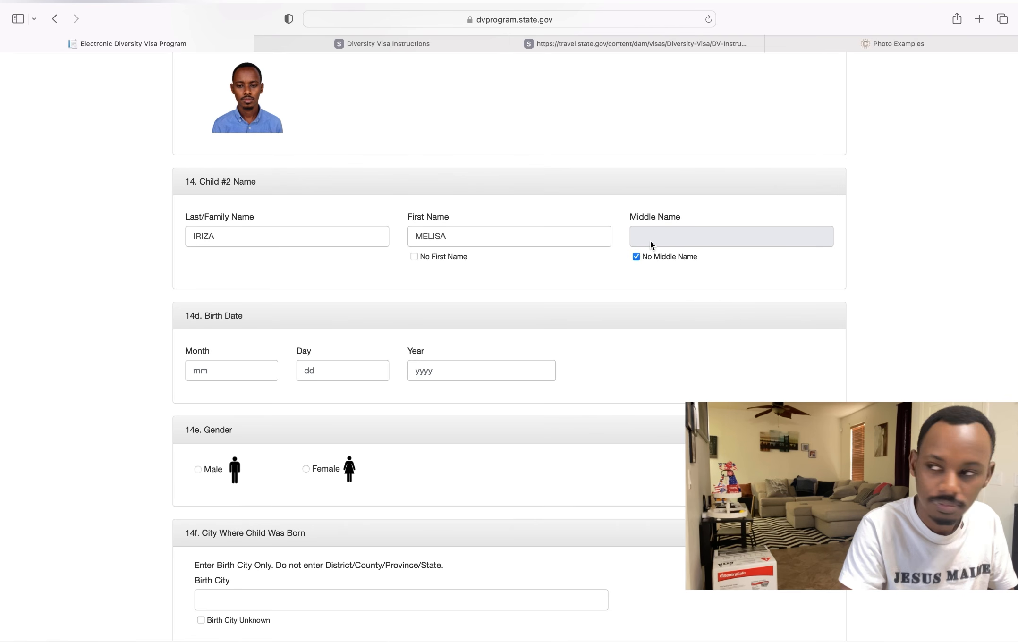
- Enter Child #2's birth date as month 9, day 4, year 2020
left_click(238, 375)
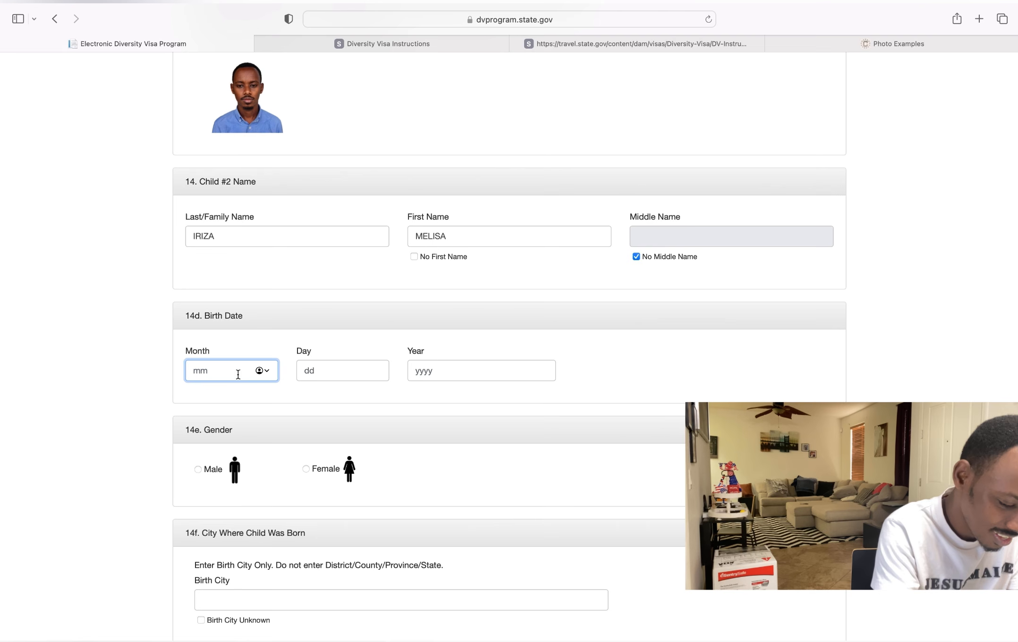
type("09")
key("BackSpace")
key("BackSpace")
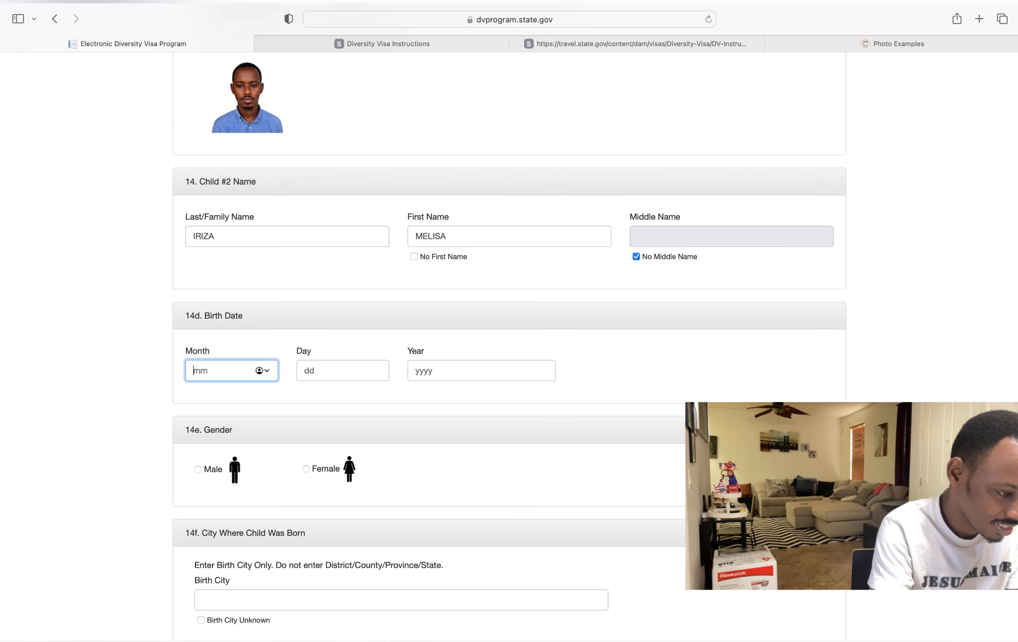
type("9")
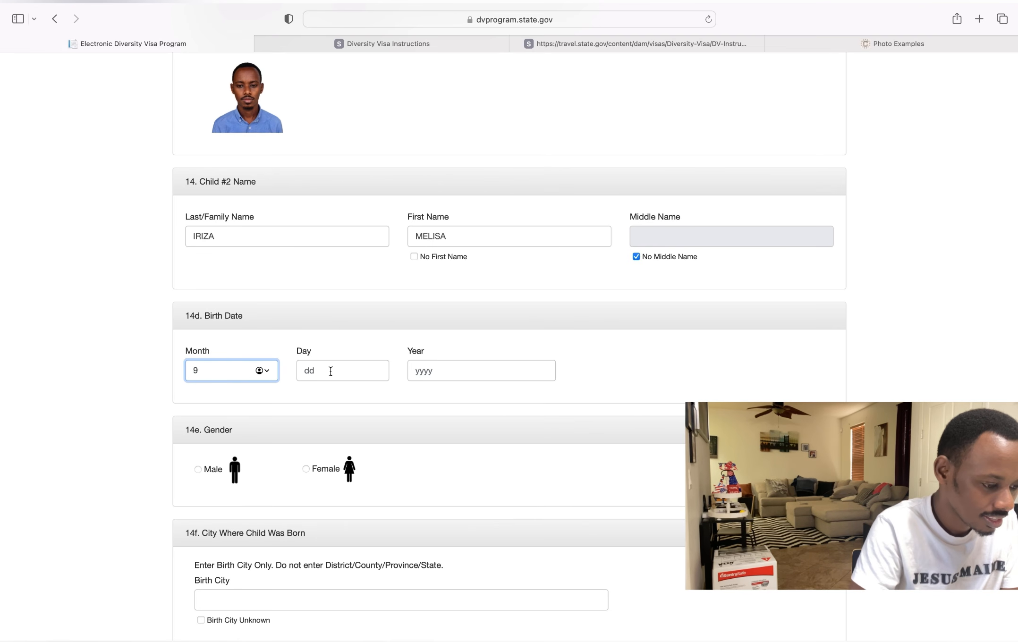
left_click(349, 374)
type("4")
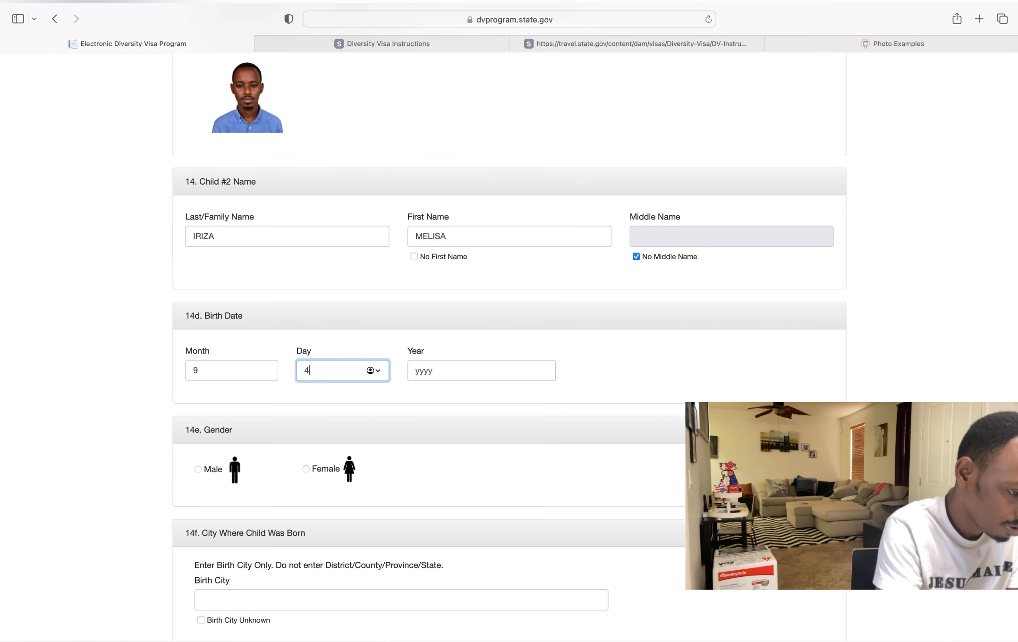
left_click(428, 372)
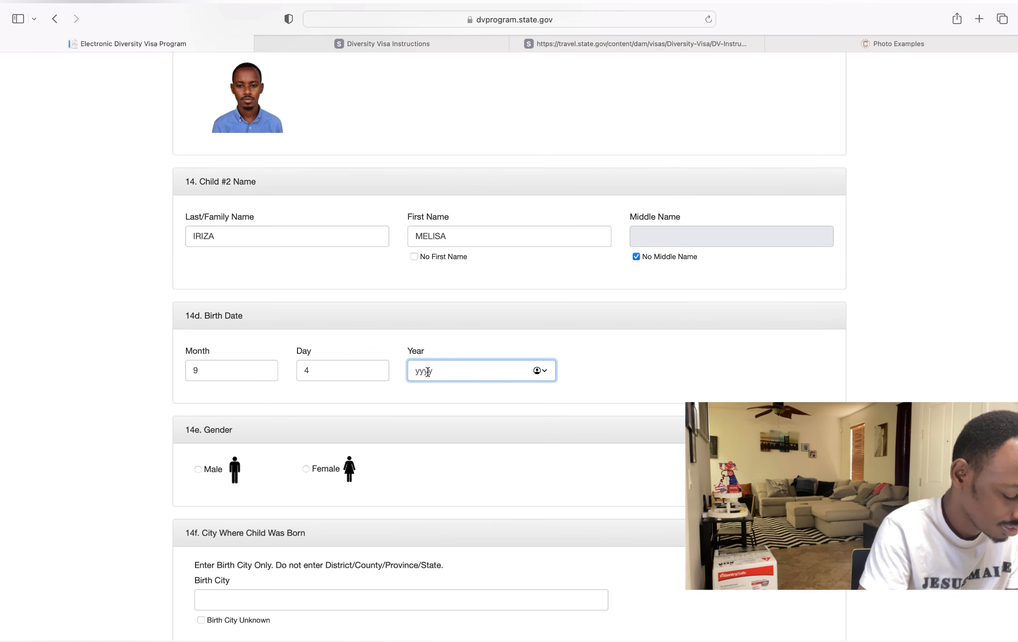
type("20")
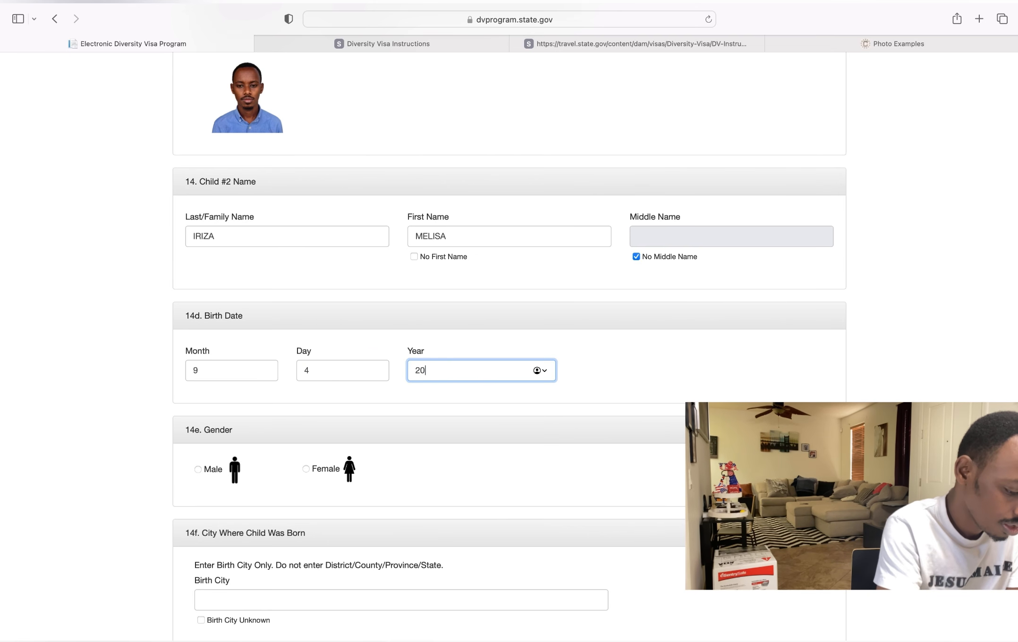
type("20")
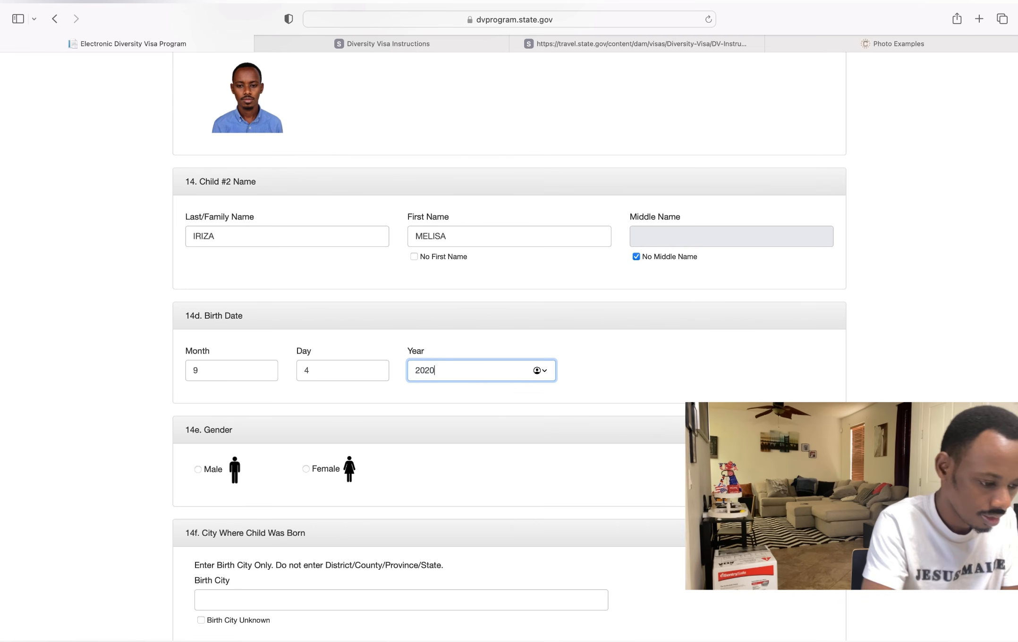
scroll(291, 418, "down", 3)
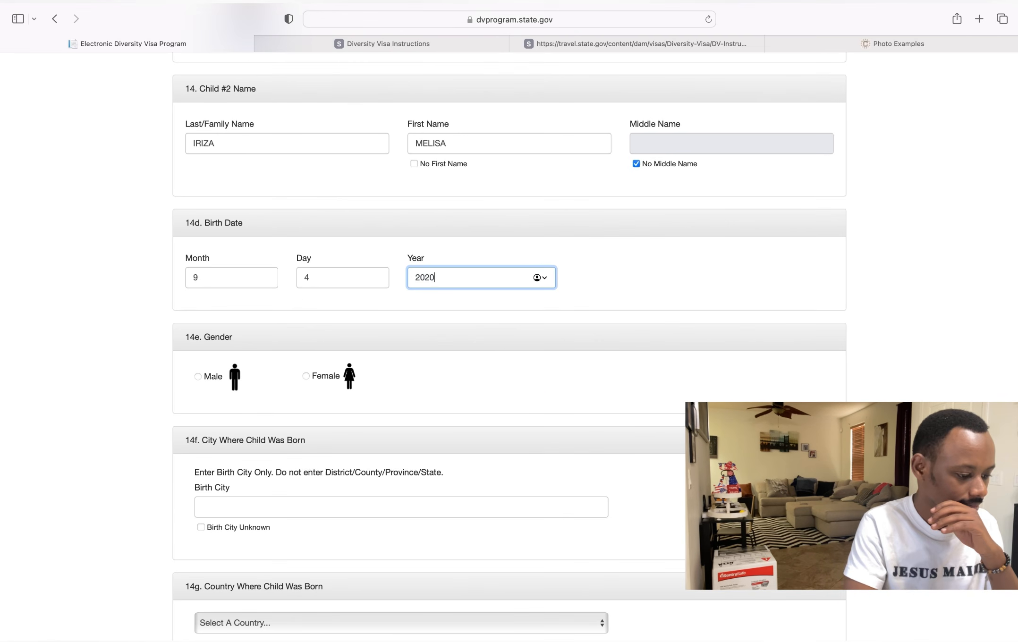
- Mark Child #2 as Female with birth city KIGALI
left_click(309, 377)
scroll(290, 454, "down", 3)
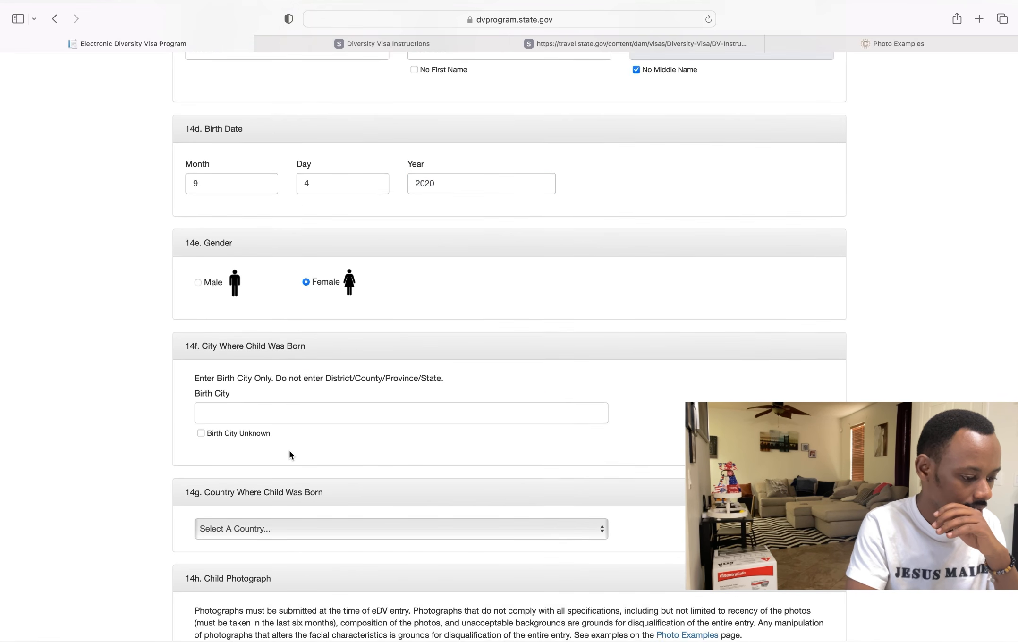
left_click(283, 408)
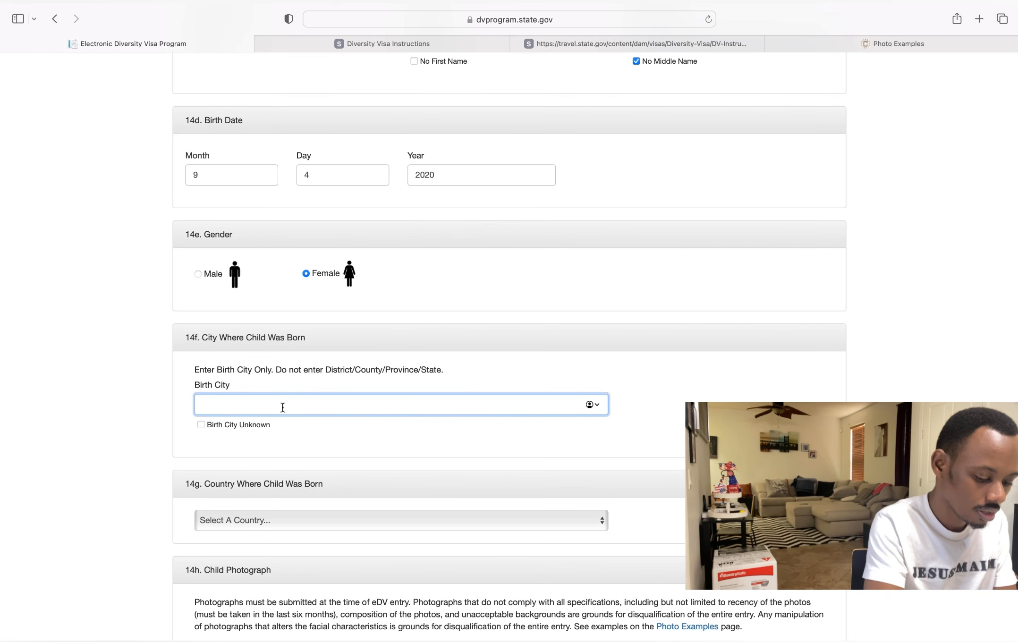
type("KIGALI")
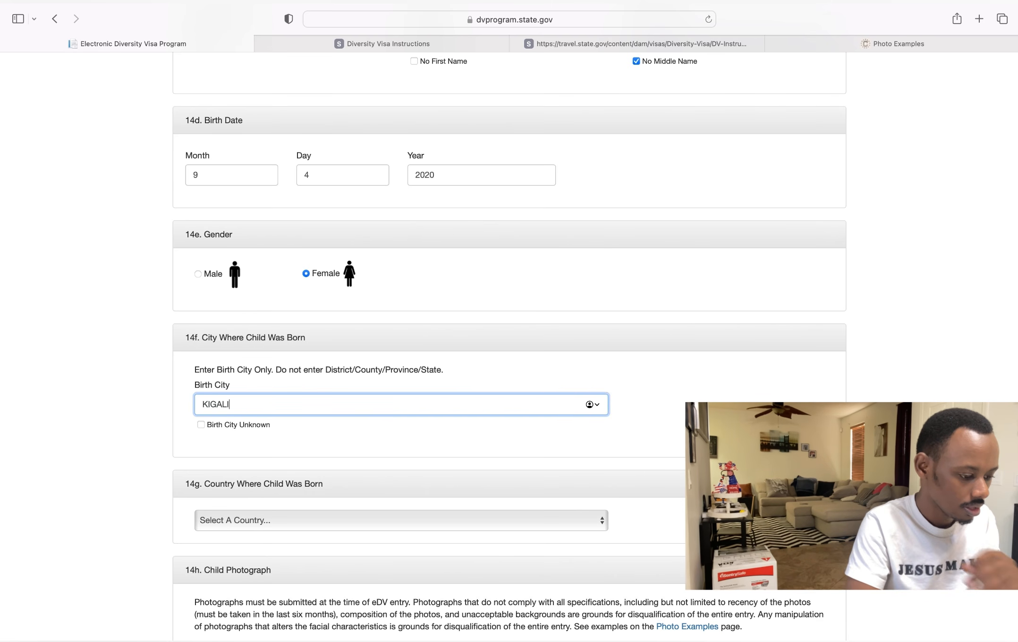
- Choose Rwanda as Child #2's country of birth
scroll(300, 432, "down", 3)
left_click(304, 407)
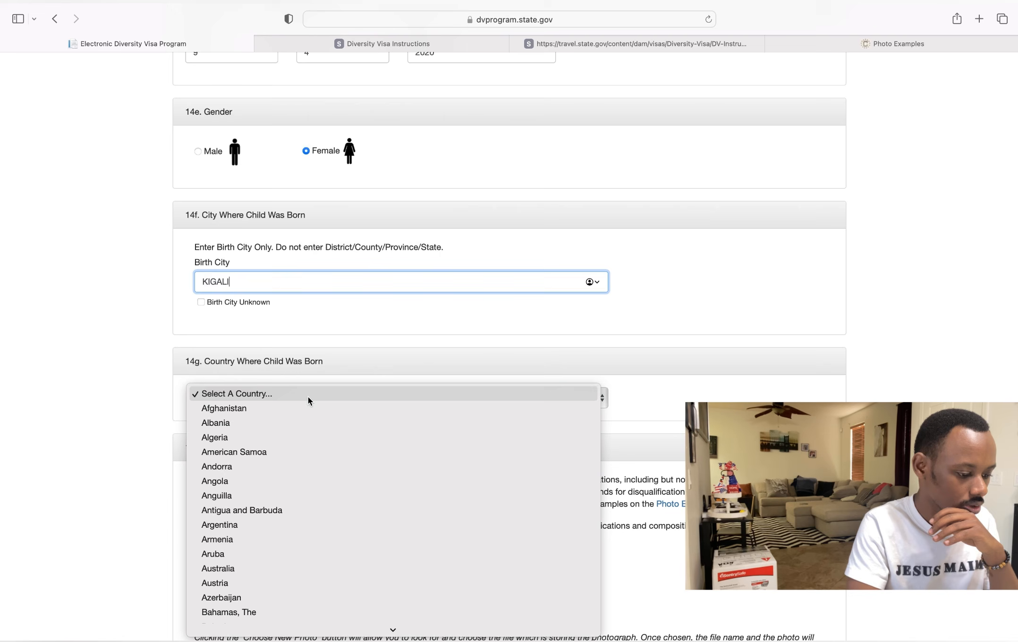
scroll(298, 510, "down", 3)
scroll(298, 510, "down", 15)
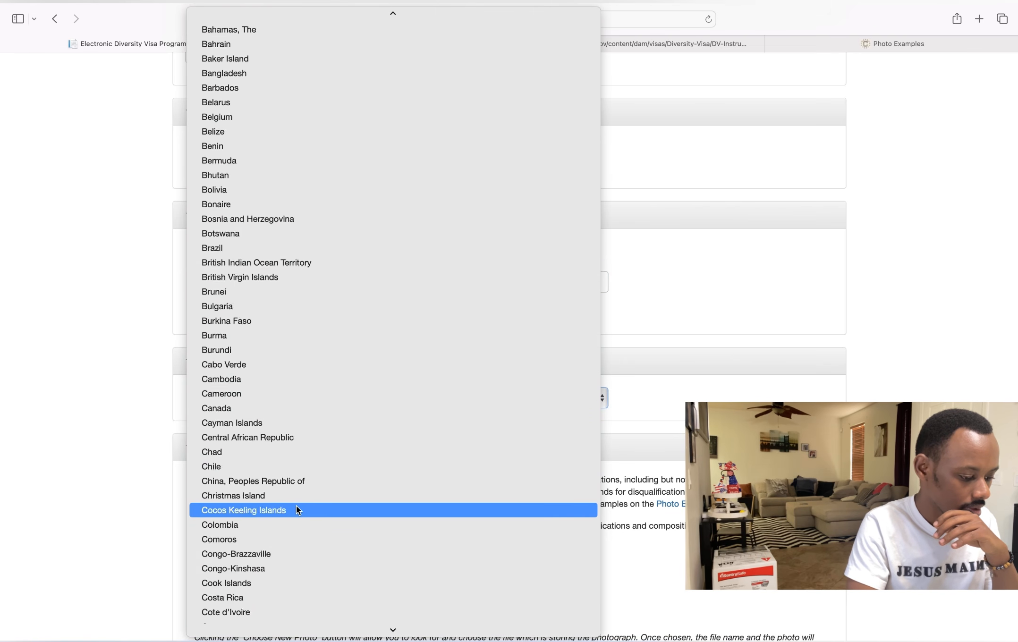
scroll(297, 510, "up", 5)
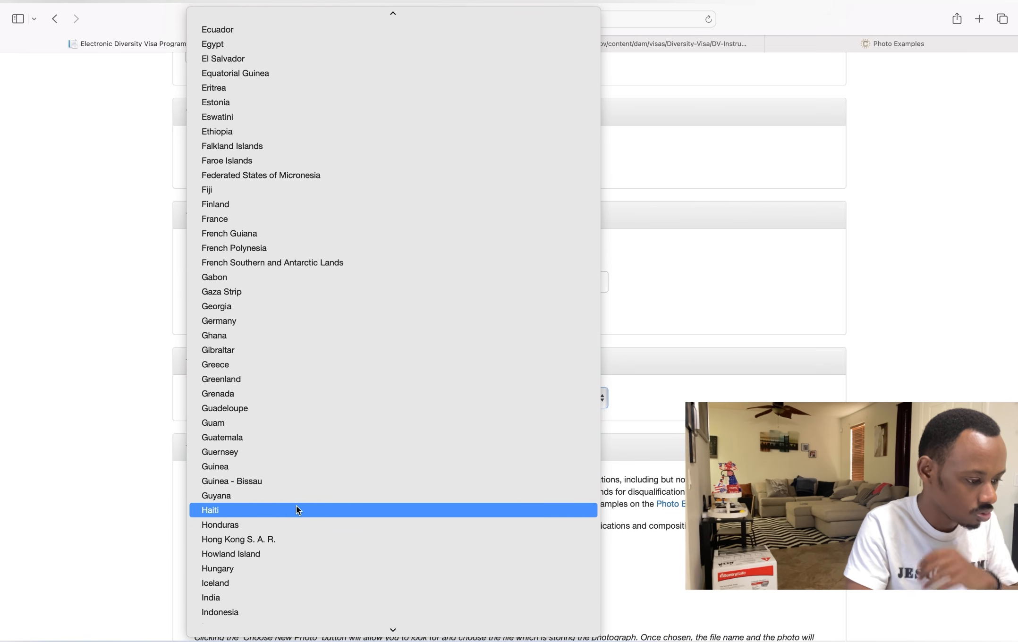
scroll(297, 510, "down", 20)
scroll(298, 510, "down", 15)
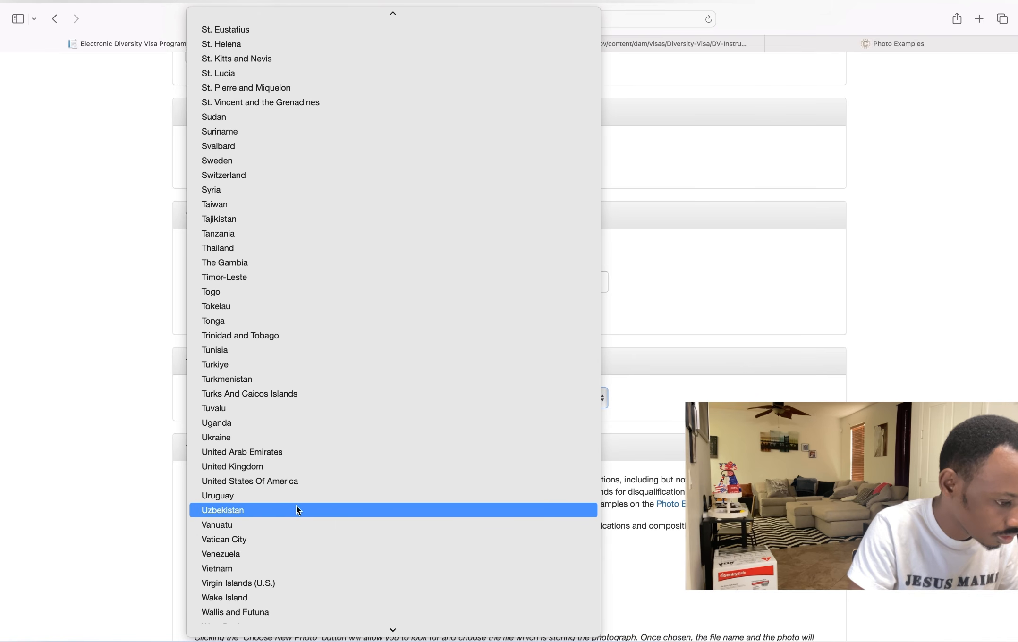
scroll(298, 510, "down", 4)
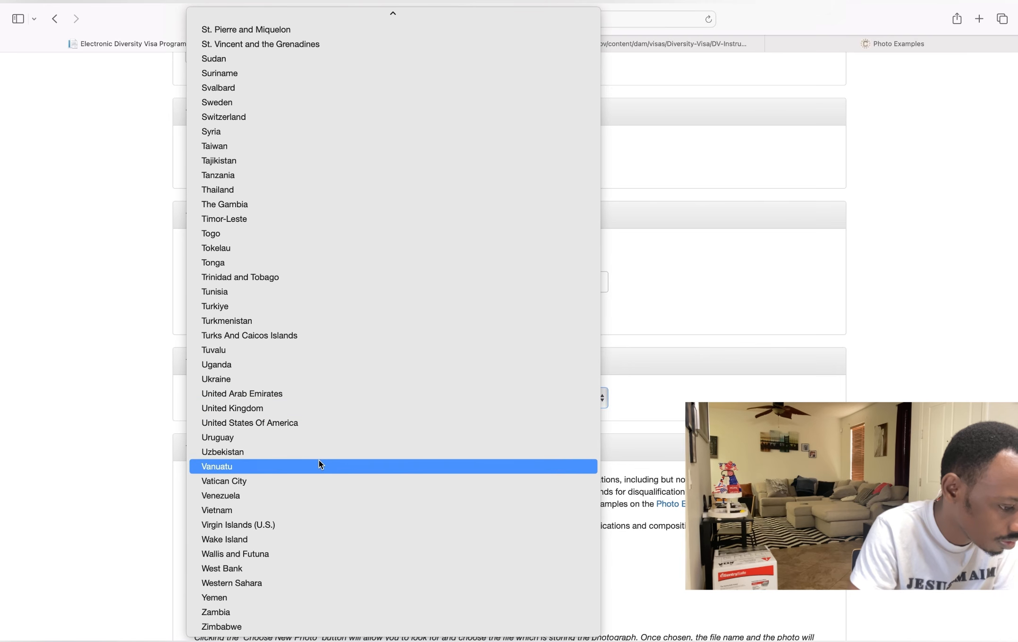
scroll(320, 465, "up", 15)
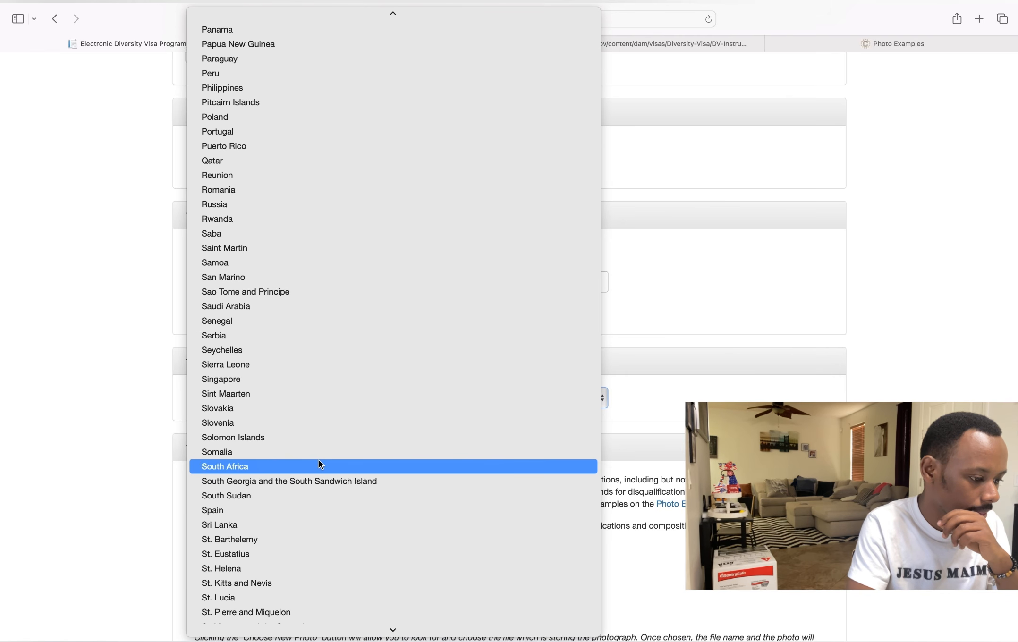
left_click(283, 249)
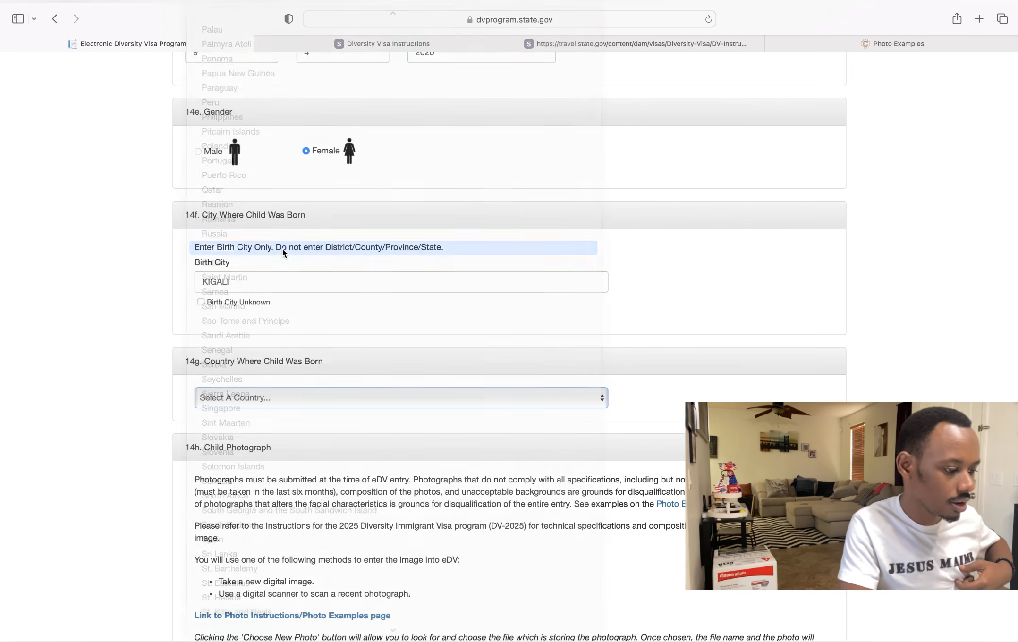
scroll(349, 377, "down", 3)
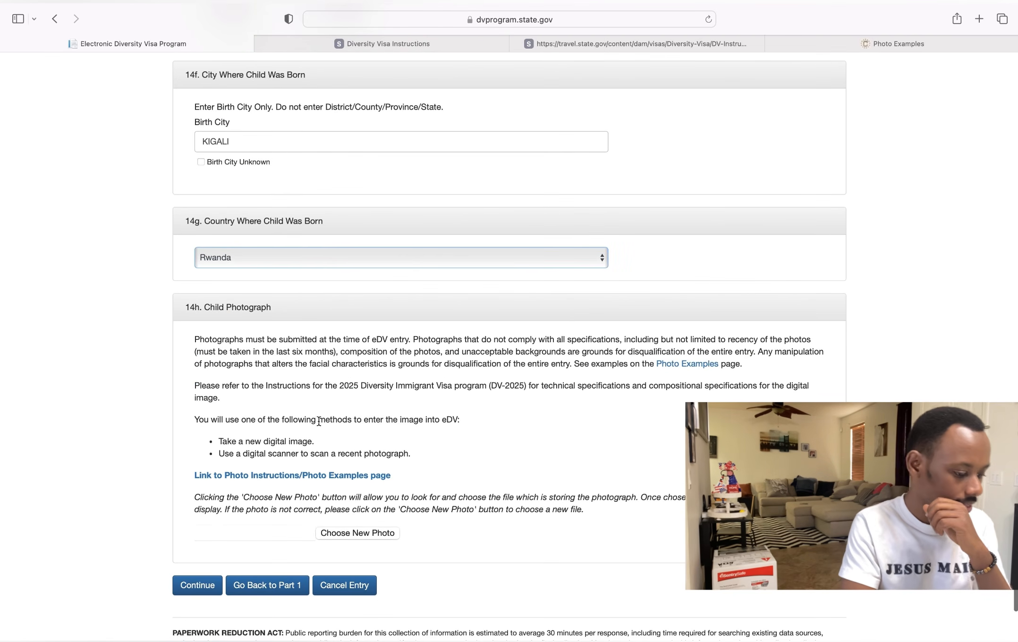
- Attach XvS2E3nBle_sheet.jpeg as Child #2's photo after checking photo examples, then continue
left_click(292, 476)
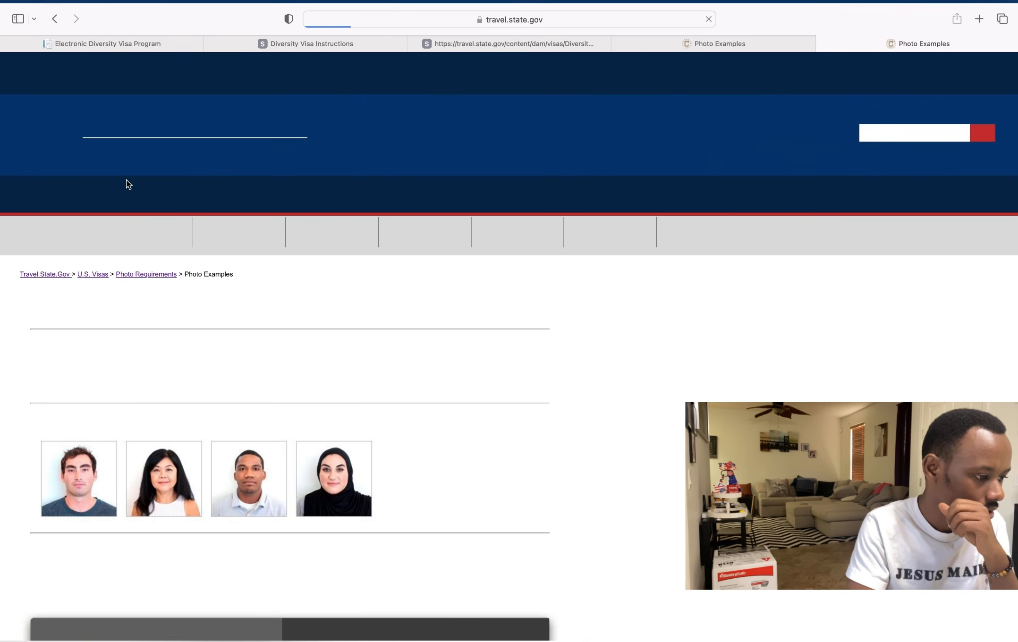
left_click(122, 43)
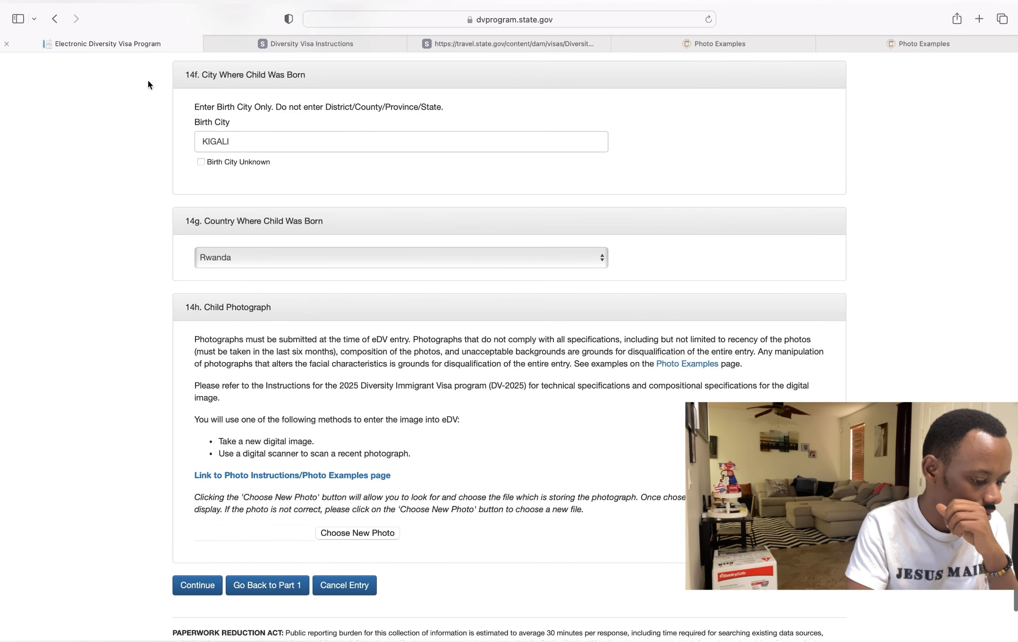
left_click(353, 537)
left_click(399, 303)
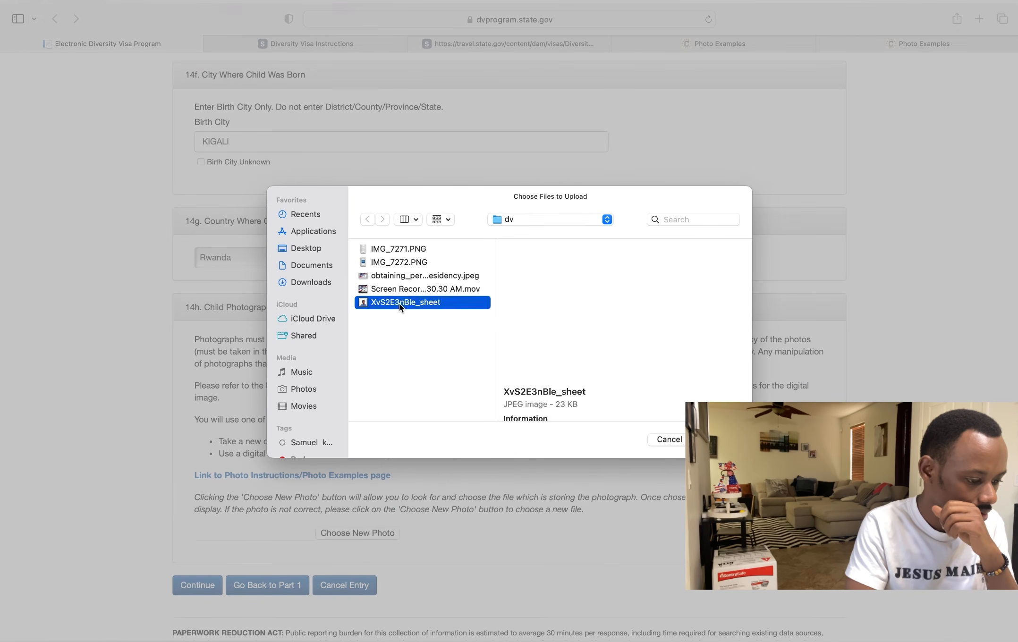
key("Return")
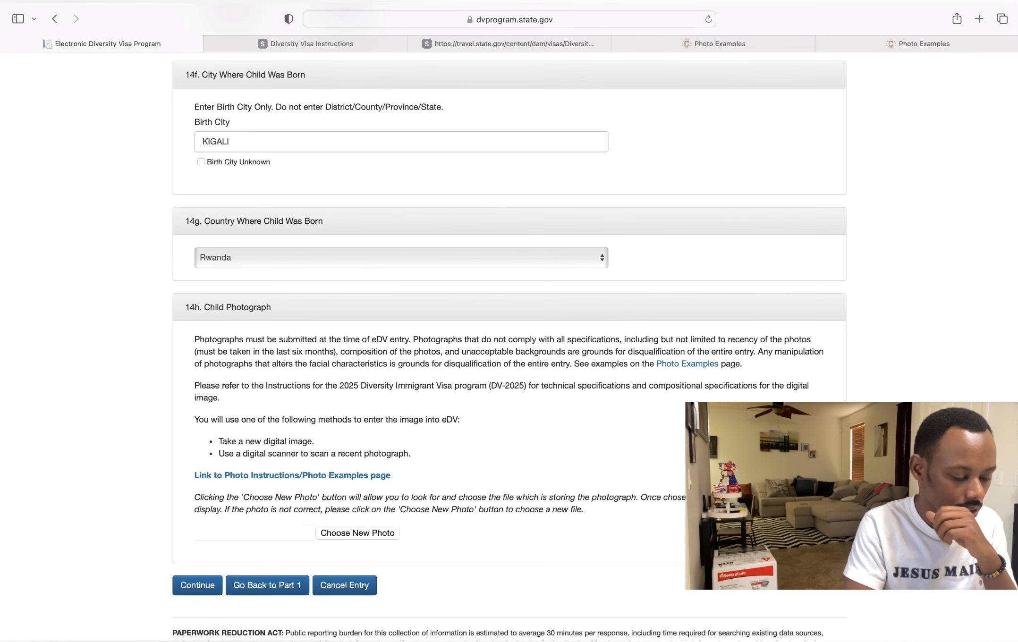
scroll(510, 345, "down", 5)
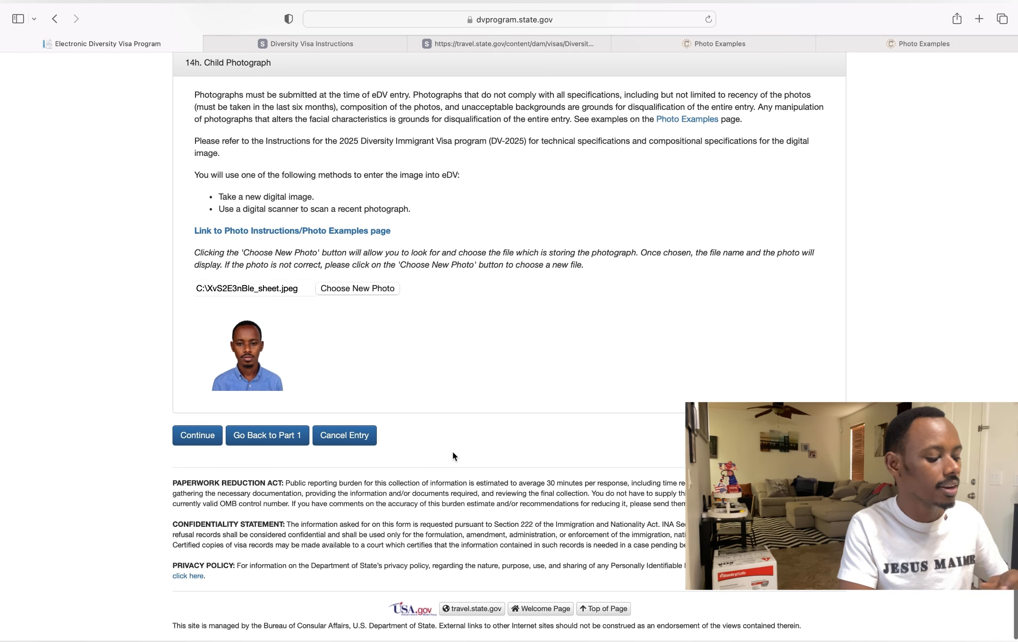
left_click(198, 439)
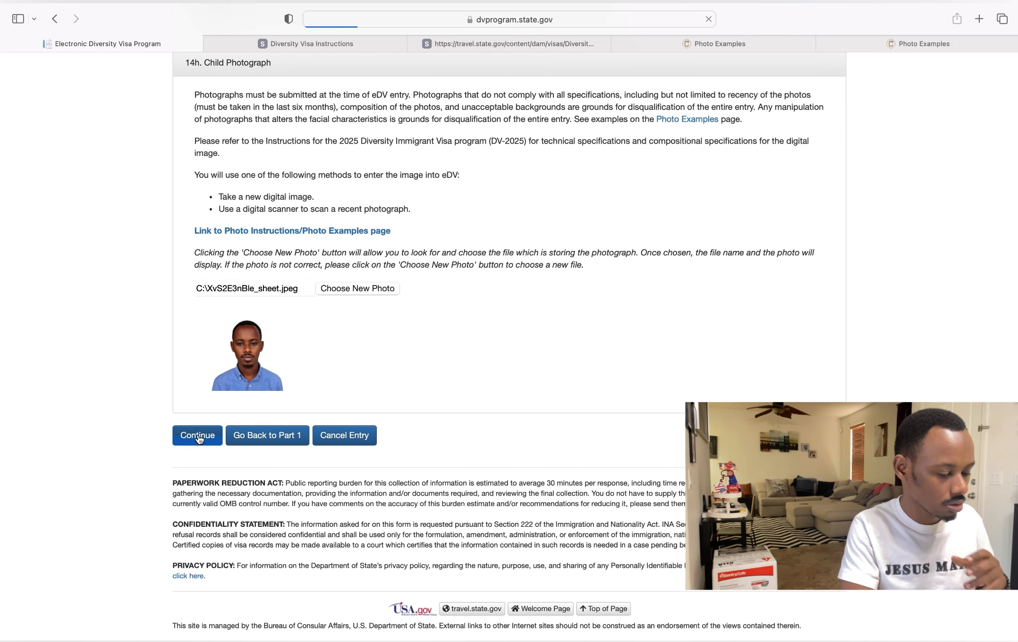
scroll(387, 566, "down", 4)
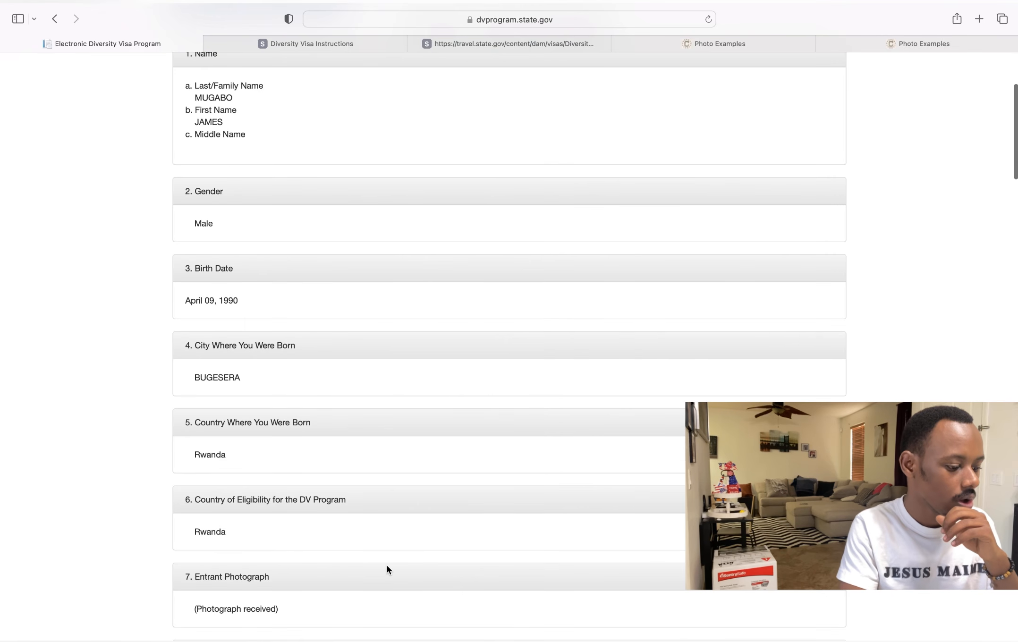
scroll(387, 565, "up", 3)
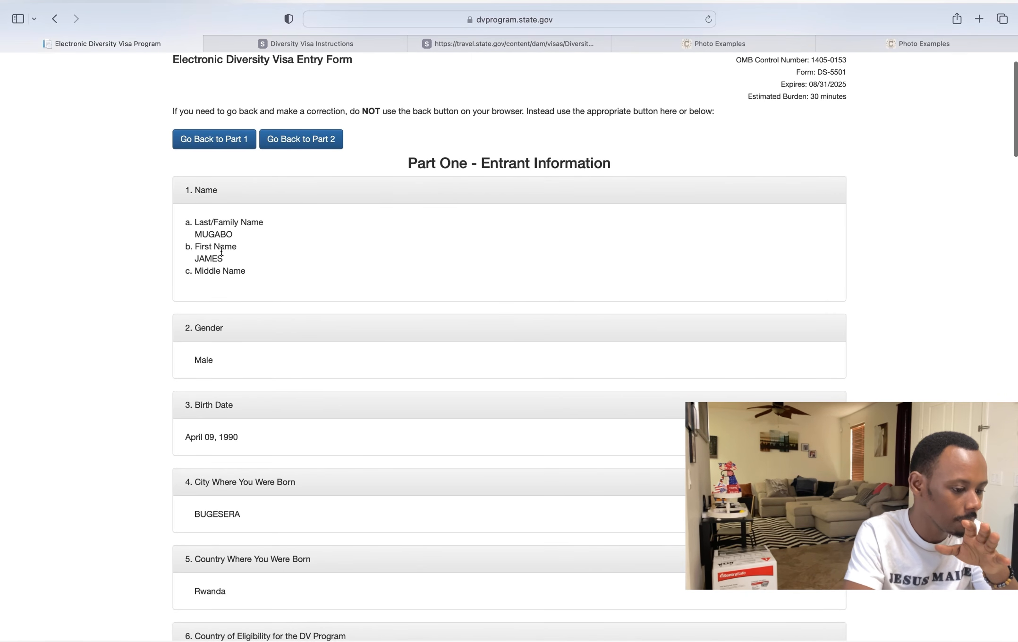
scroll(202, 297, "down", 5)
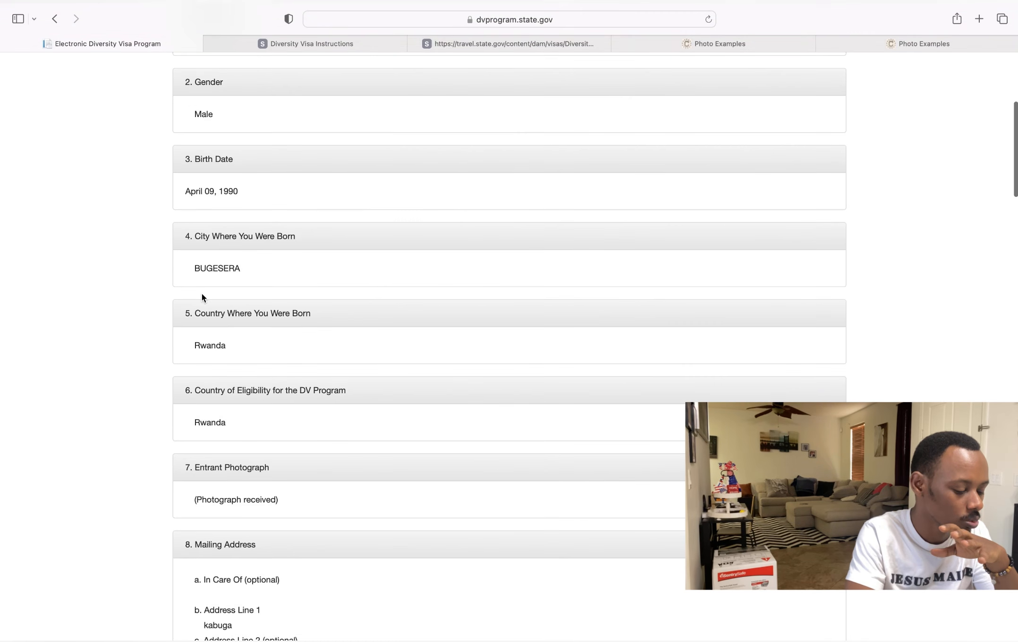
scroll(202, 298, "down", 12)
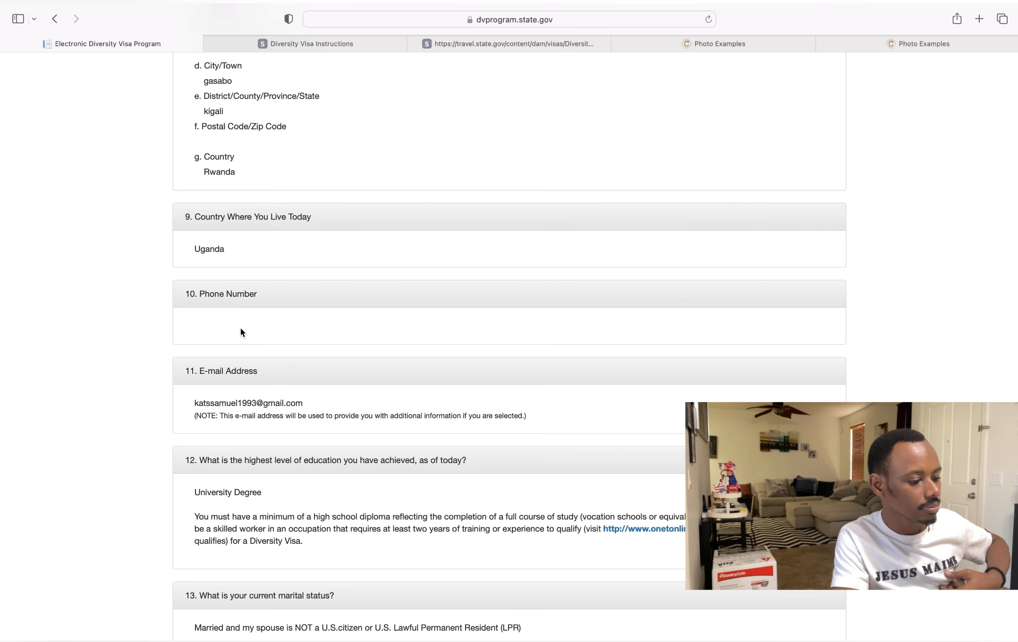
scroll(240, 331, "down", 1)
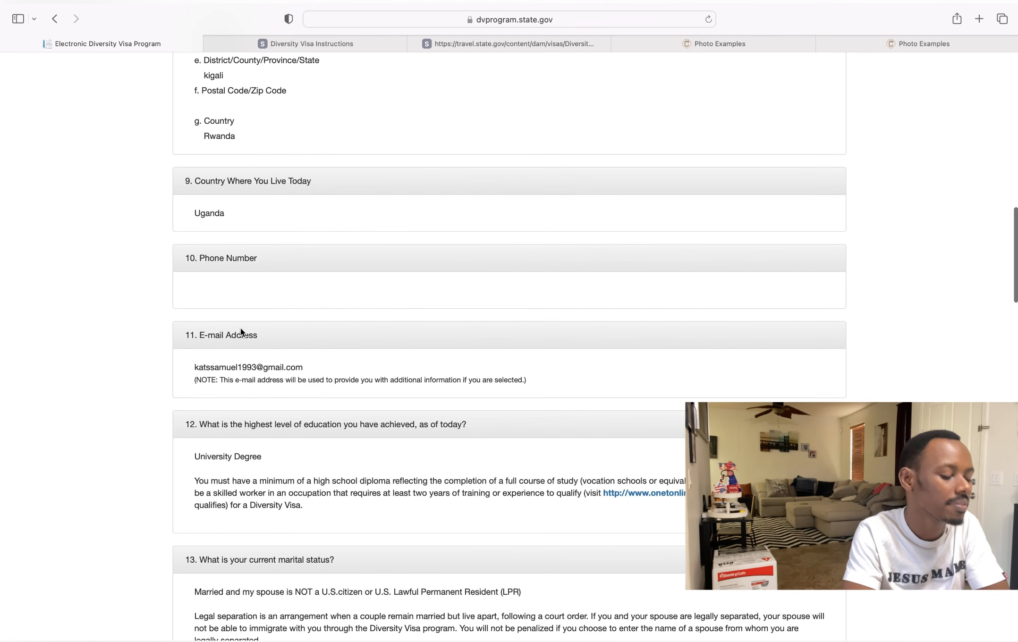
scroll(241, 332, "up", 6)
scroll(240, 332, "down", 9)
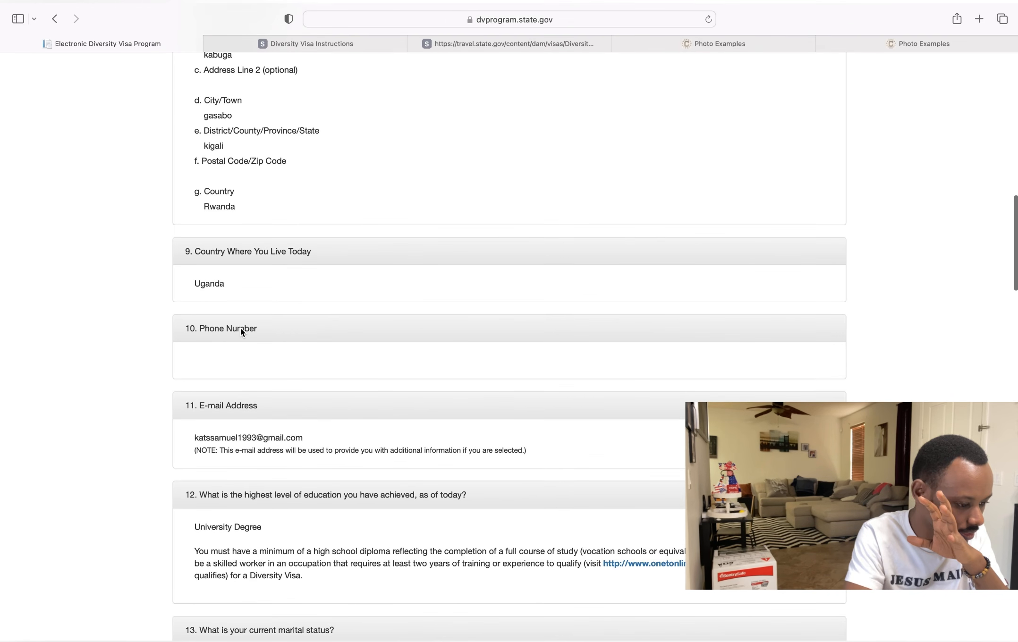
scroll(240, 332, "down", 5)
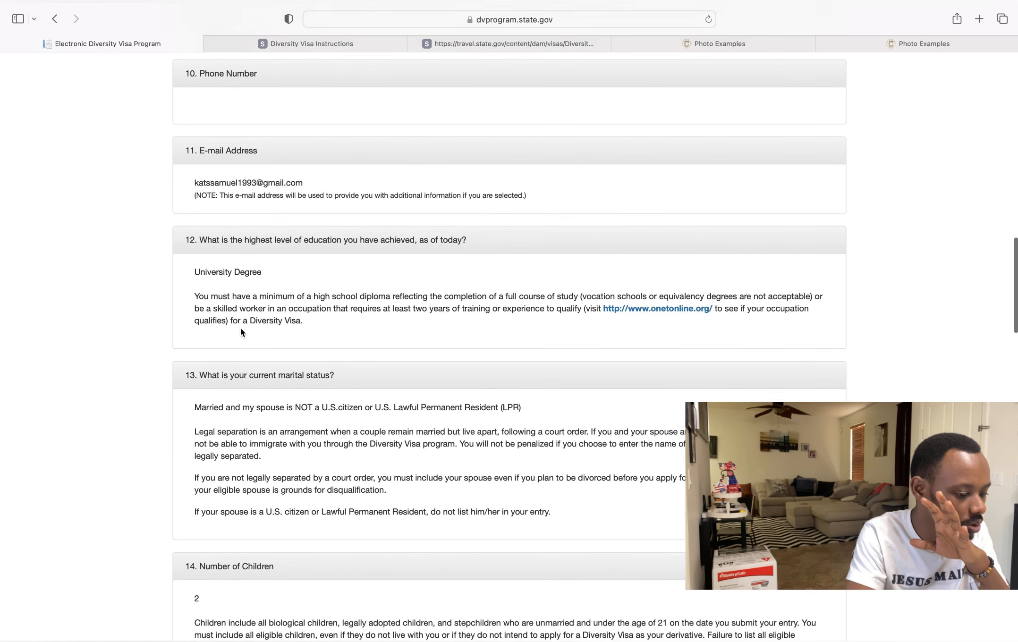
scroll(241, 330, "down", 1)
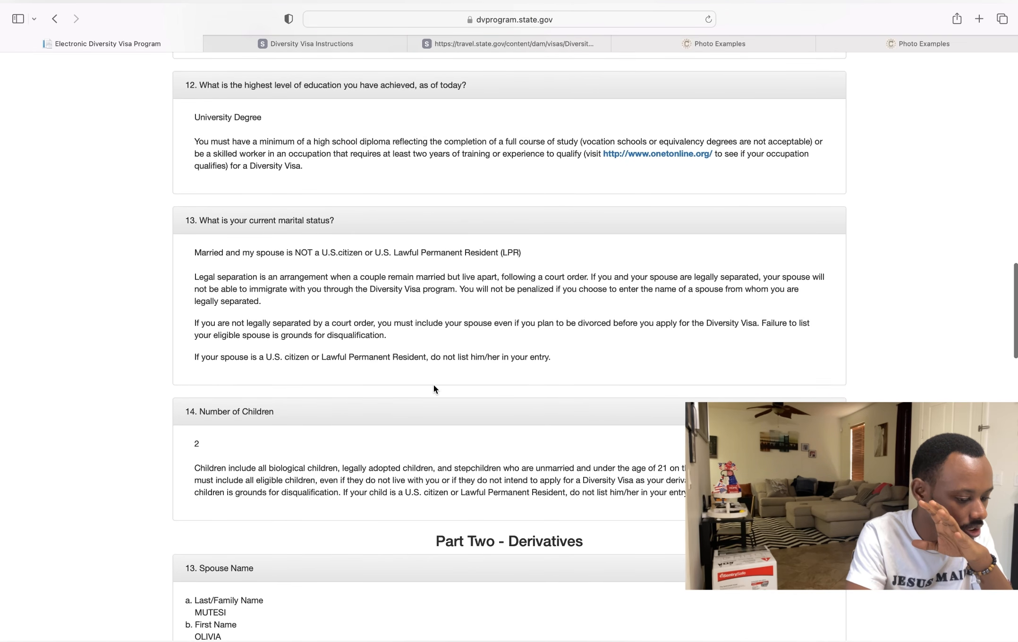
scroll(433, 385, "down", 5)
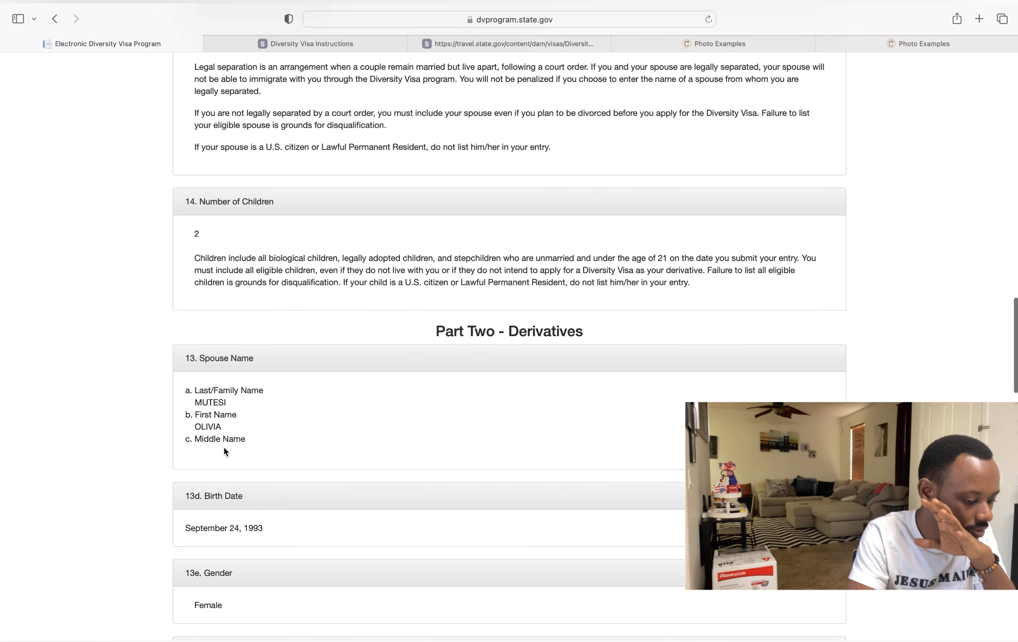
scroll(223, 449, "down", 3)
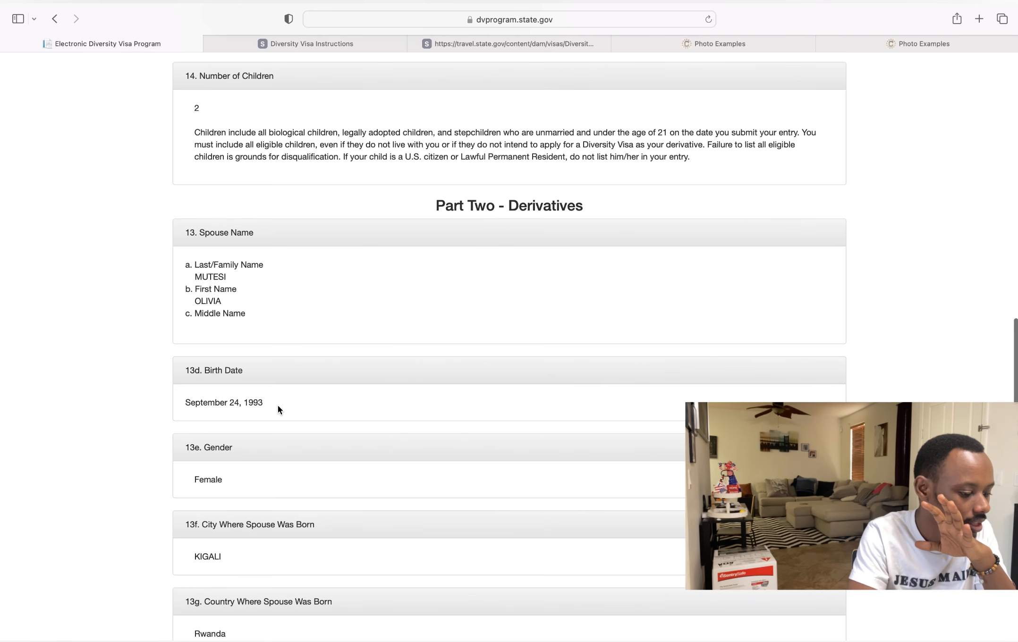
scroll(277, 409, "down", 3)
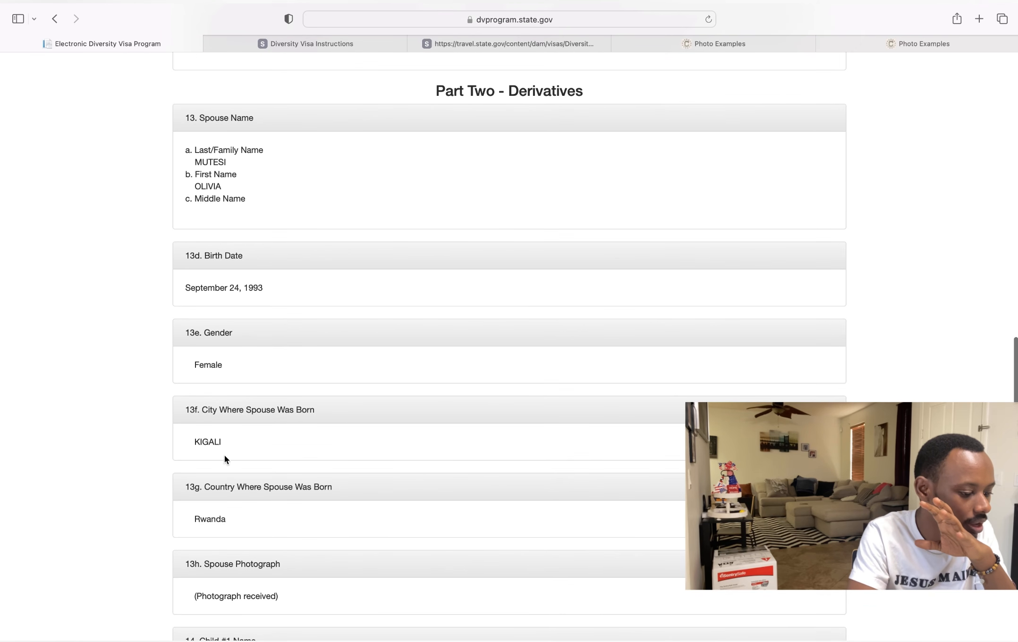
scroll(225, 454, "down", 3)
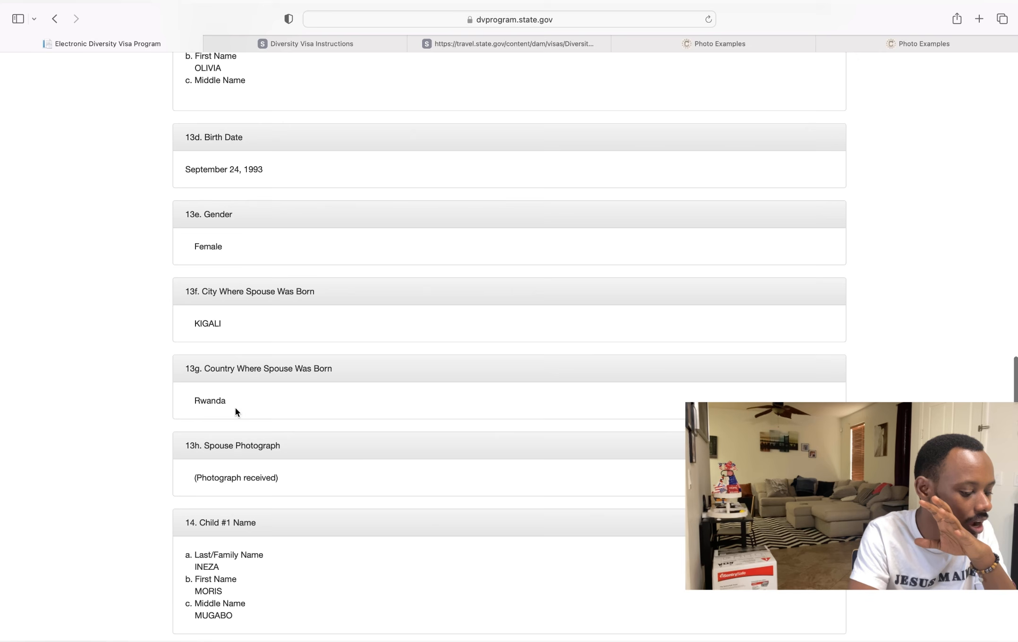
scroll(236, 412, "down", 7)
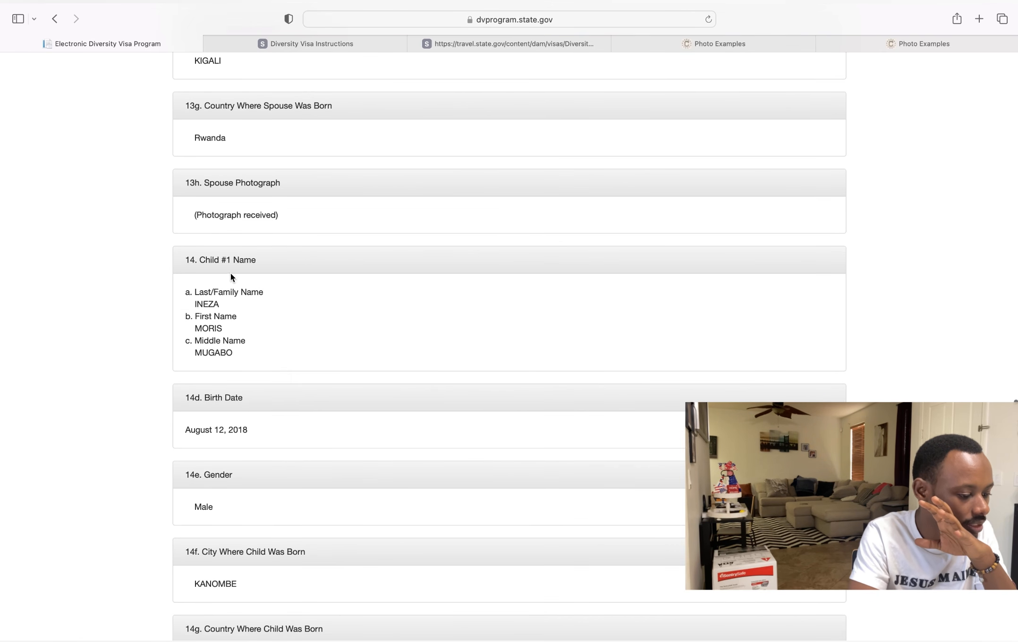
scroll(236, 392, "down", 3)
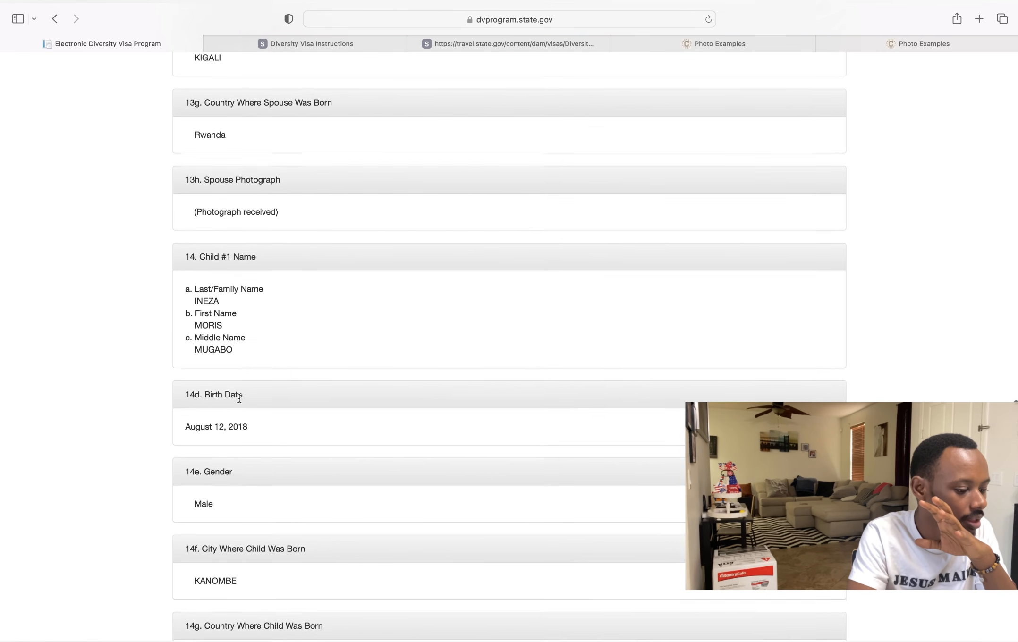
scroll(239, 401, "down", 9)
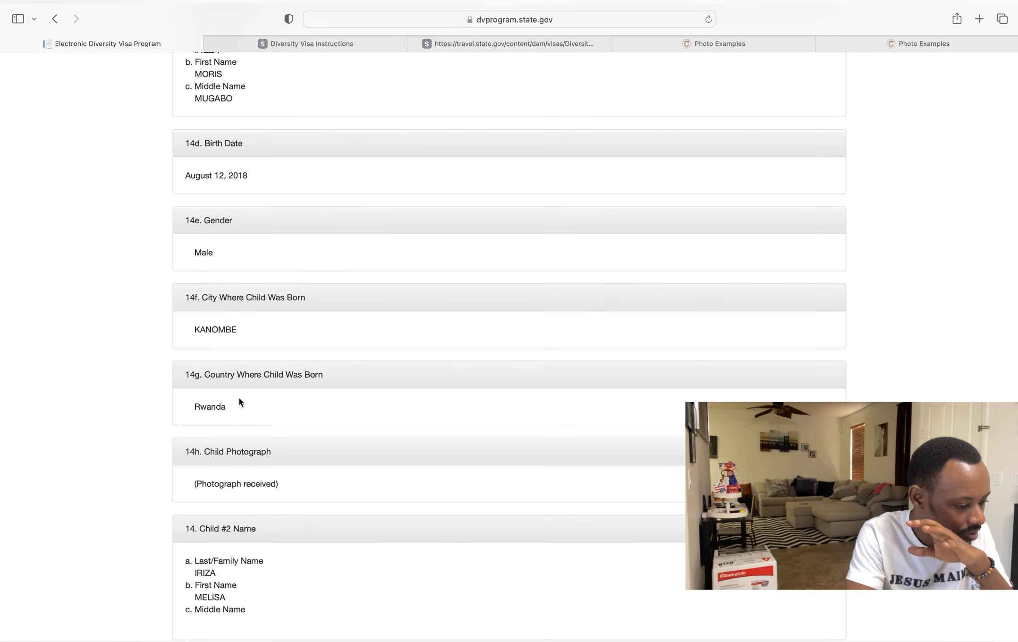
scroll(240, 401, "down", 6)
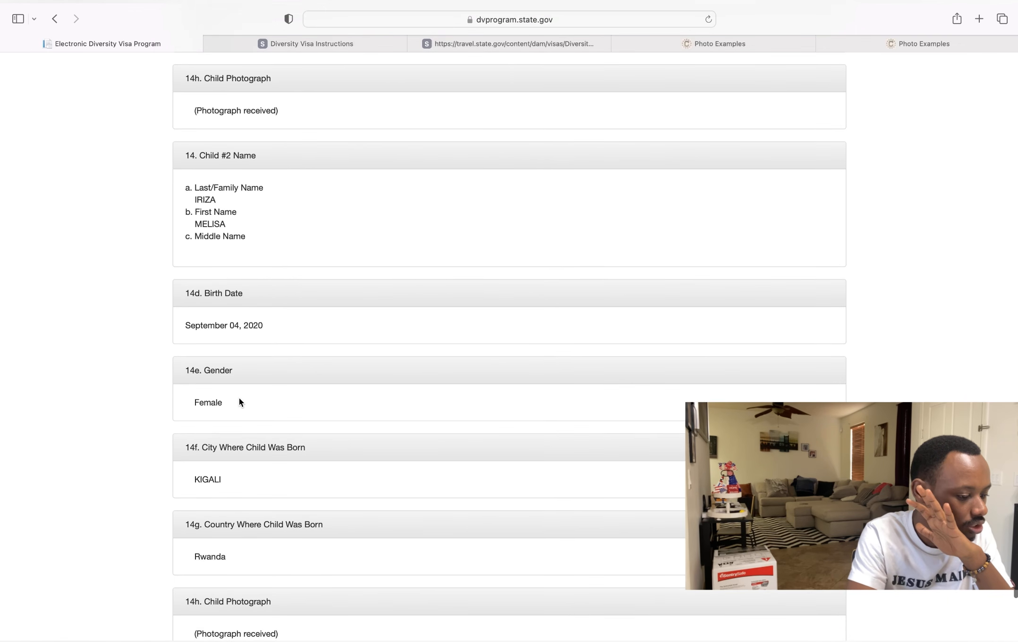
scroll(240, 402, "down", 1)
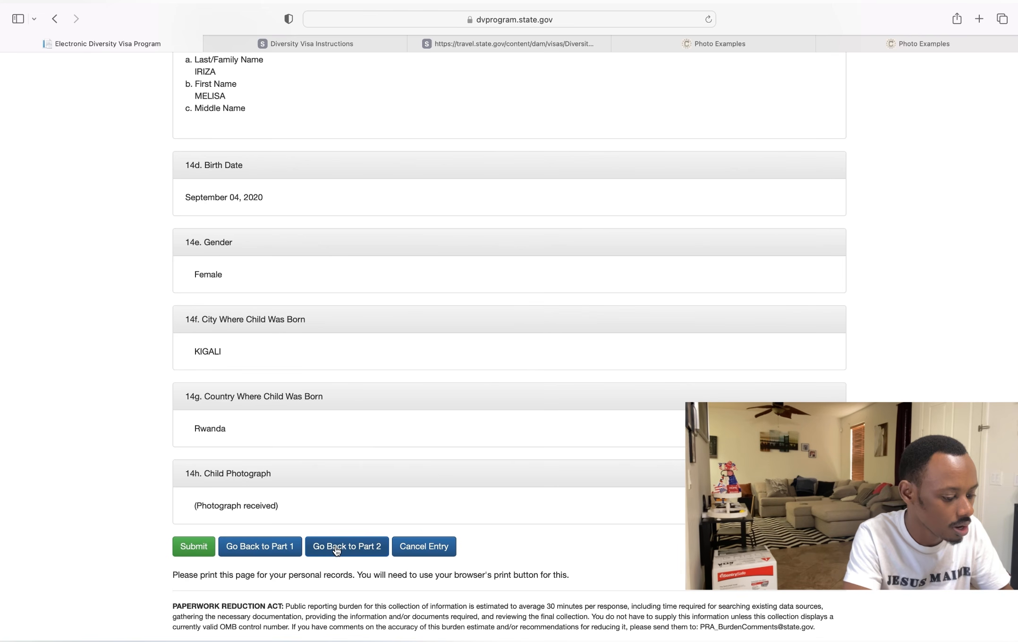
- Back in Part One, change Country Where You Live Today from Uganda to Rwanda
left_click(269, 552)
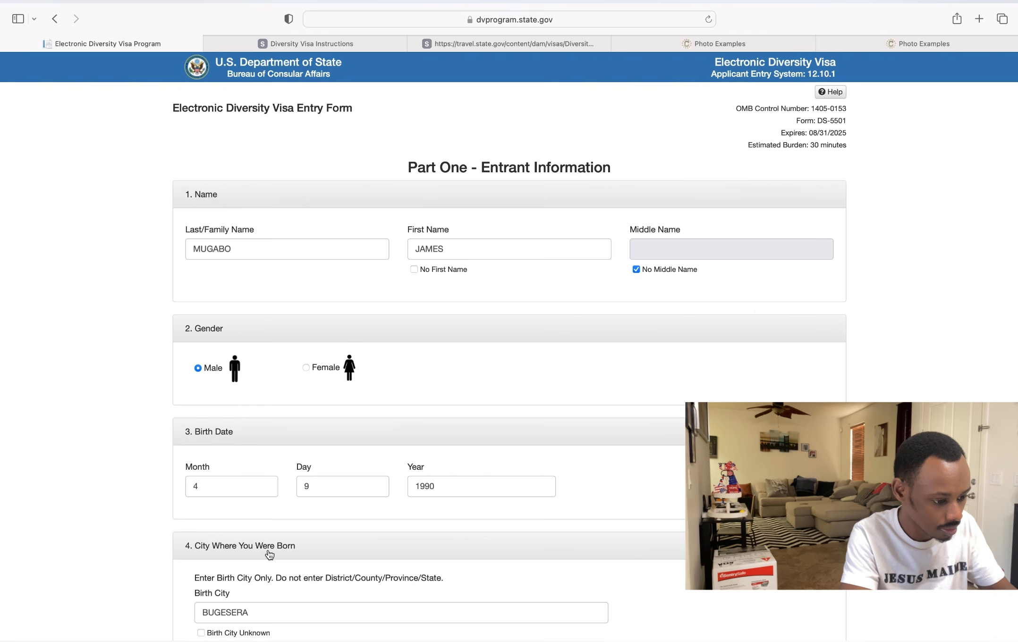
scroll(409, 418, "down", 20)
scroll(409, 419, "down", 3)
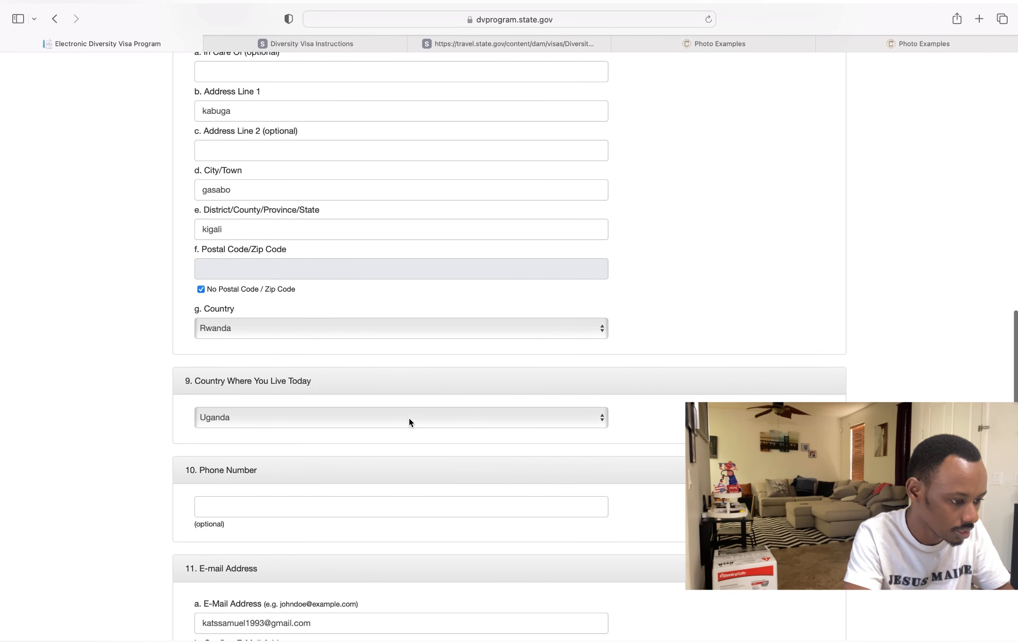
scroll(409, 418, "up", 3)
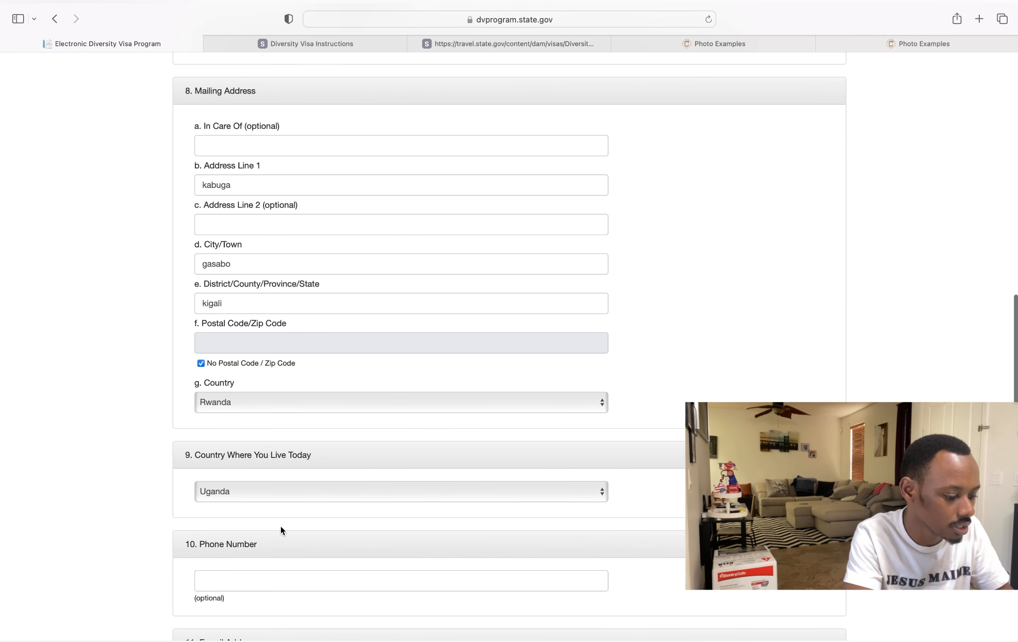
left_click(281, 492)
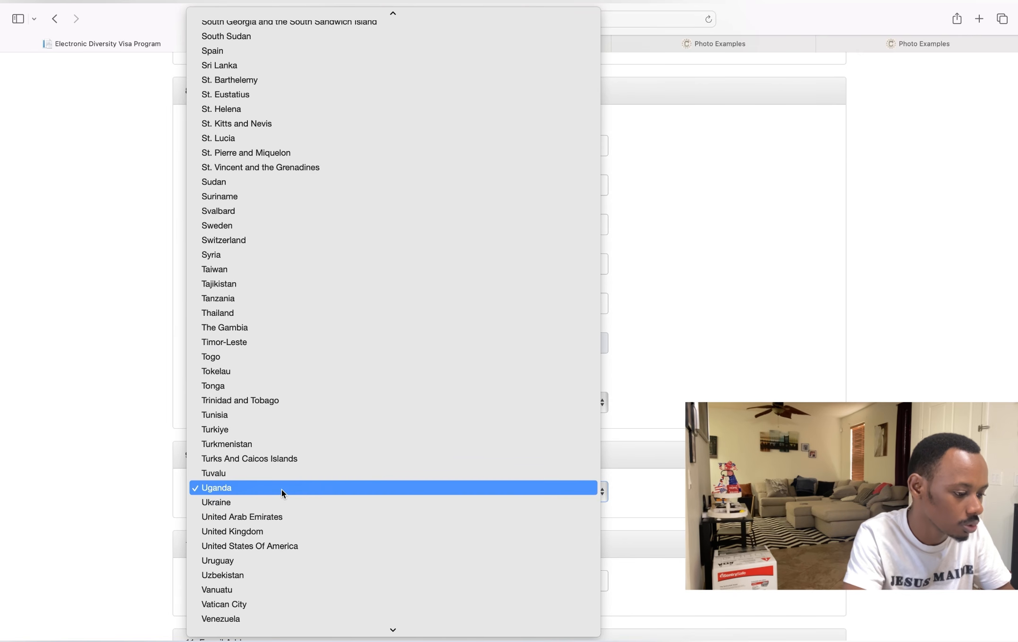
scroll(275, 312, "up", 2)
scroll(275, 311, "up", 5)
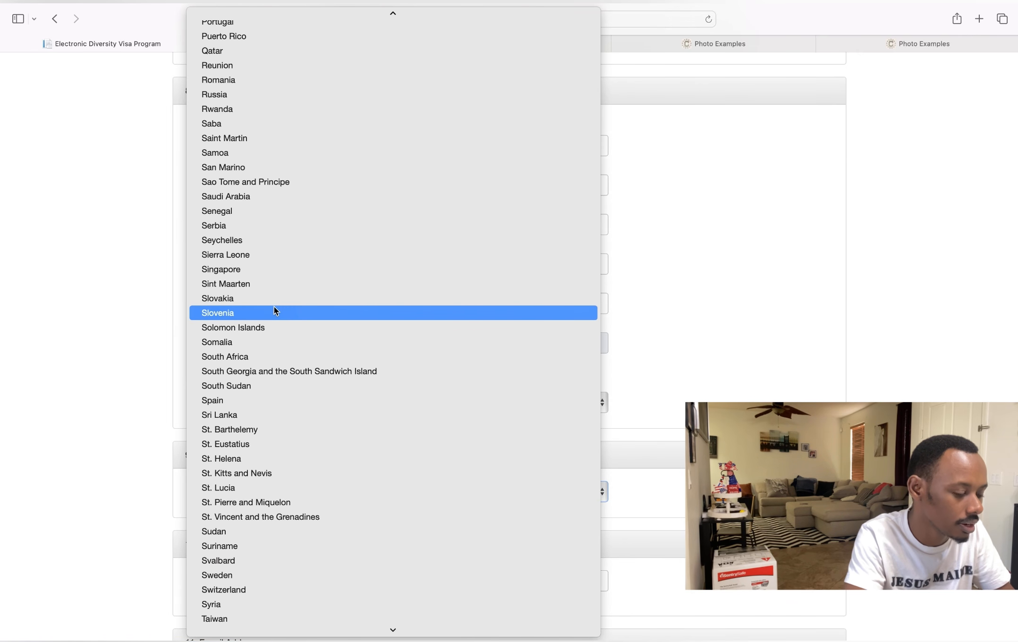
scroll(274, 312, "up", 4)
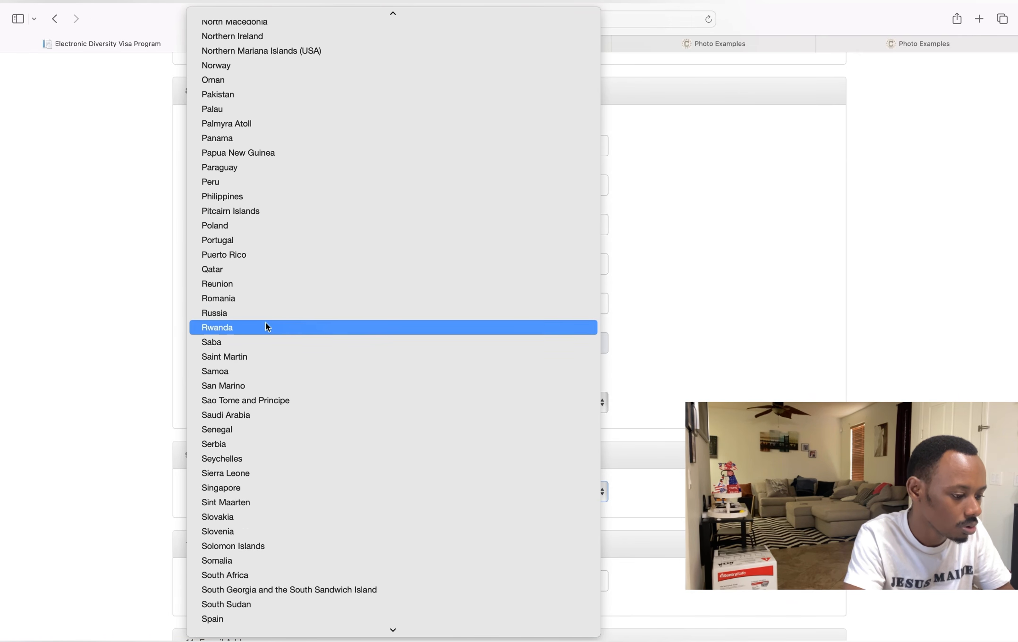
left_click(266, 325)
scroll(266, 325, "down", 15)
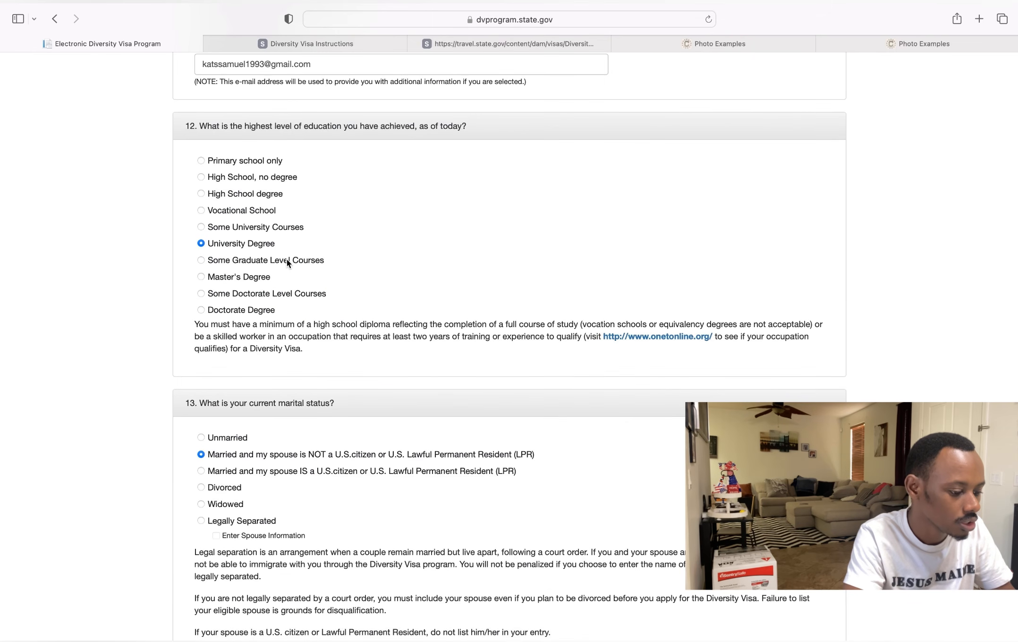
scroll(288, 263, "down", 10)
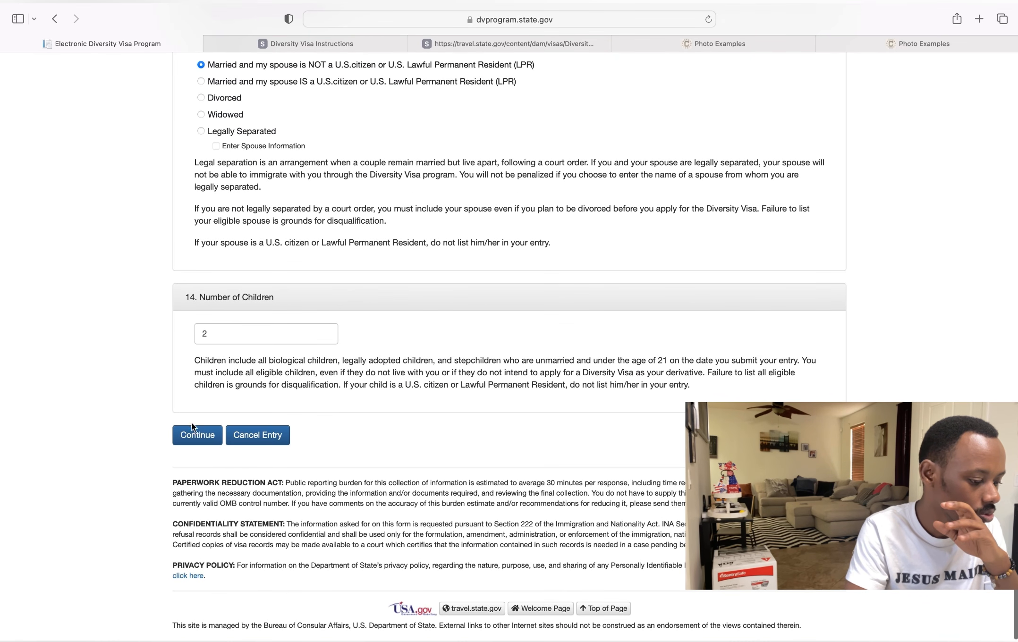
- Continue through the derivatives part to the entry review page
left_click(193, 430)
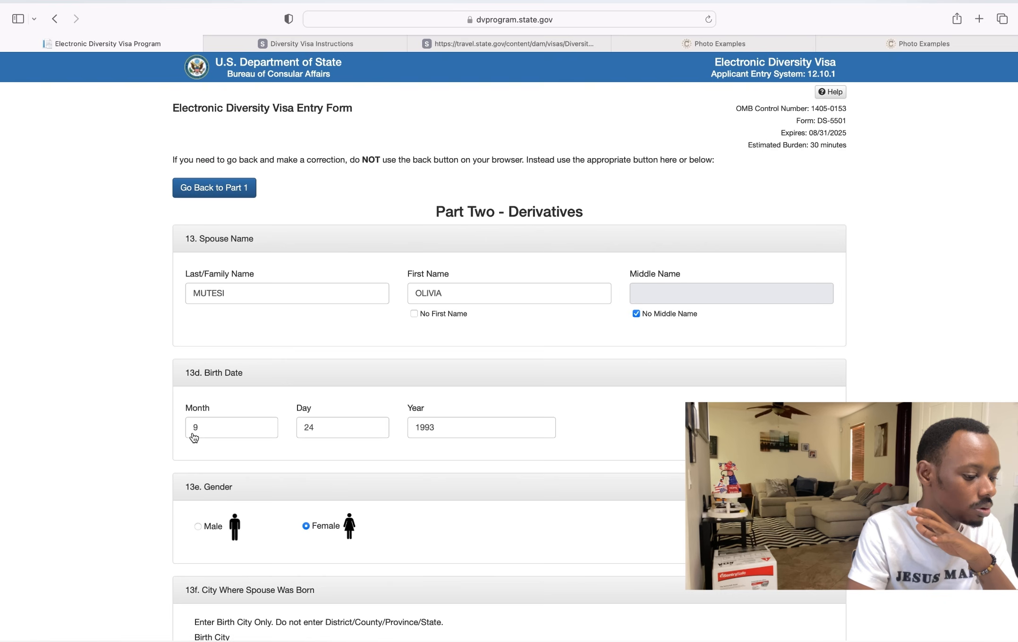
scroll(193, 438, "down", 20)
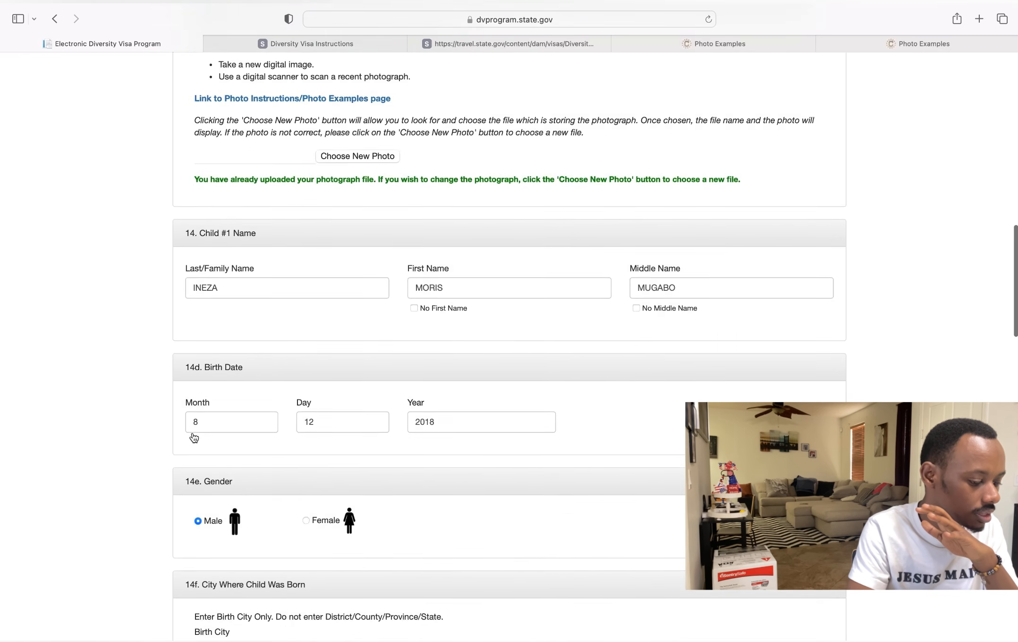
scroll(194, 438, "down", 15)
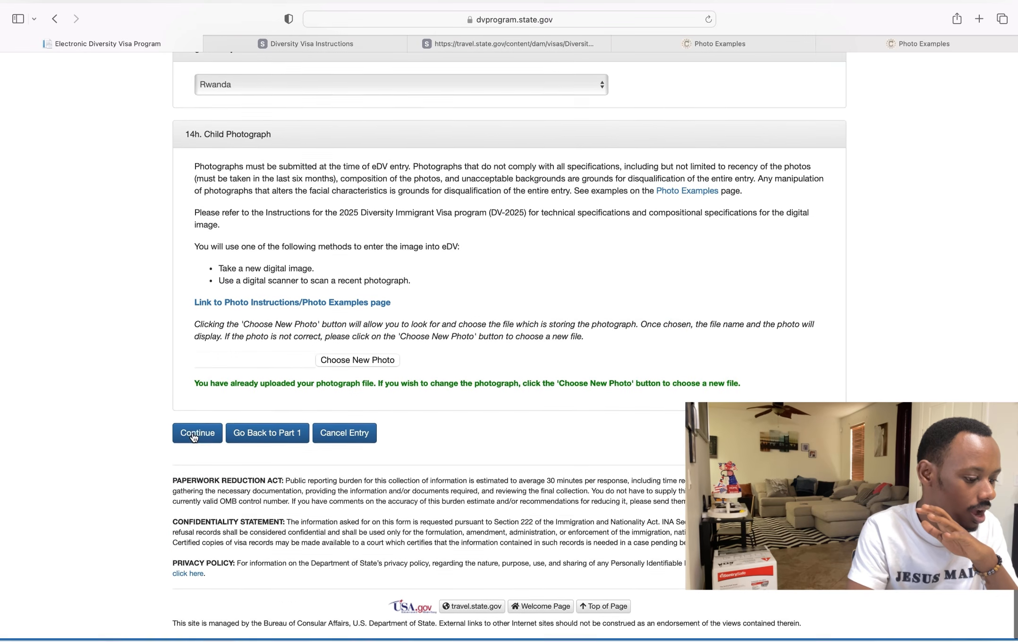
left_click(194, 435)
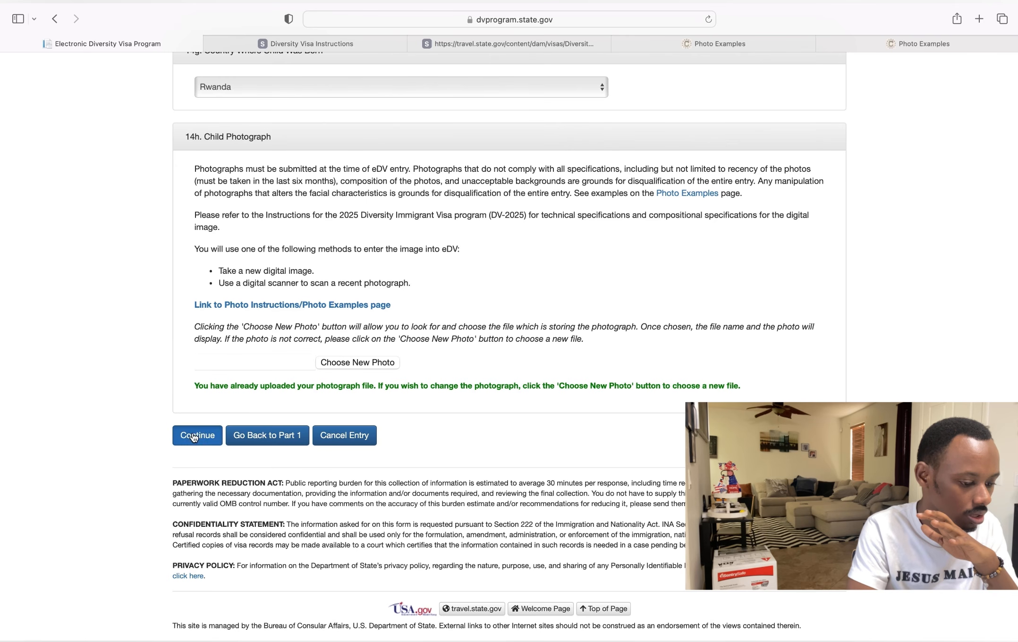
scroll(194, 437, "down", 20)
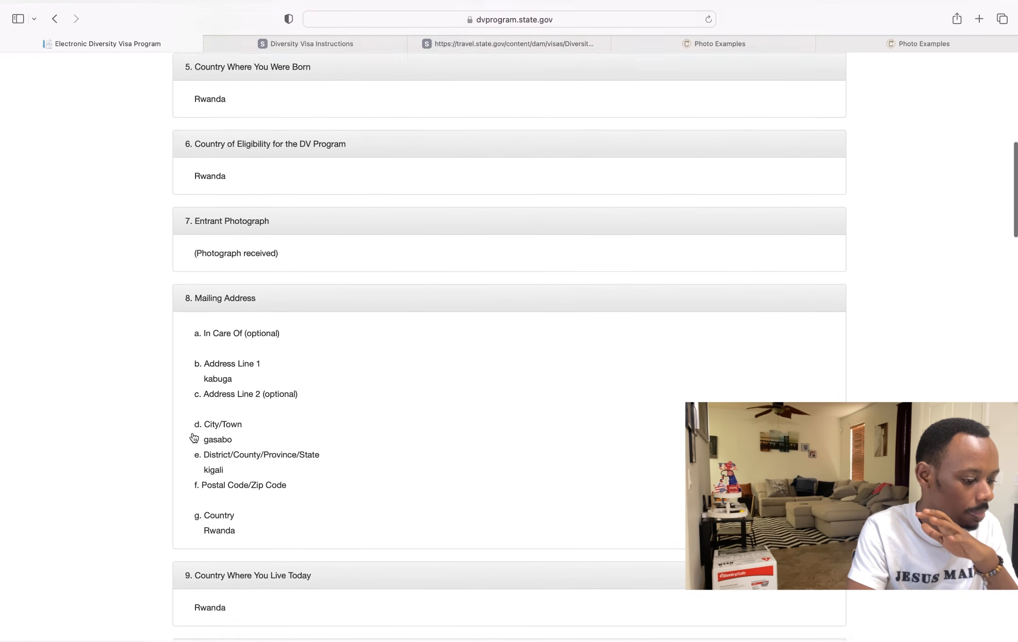
scroll(194, 438, "down", 15)
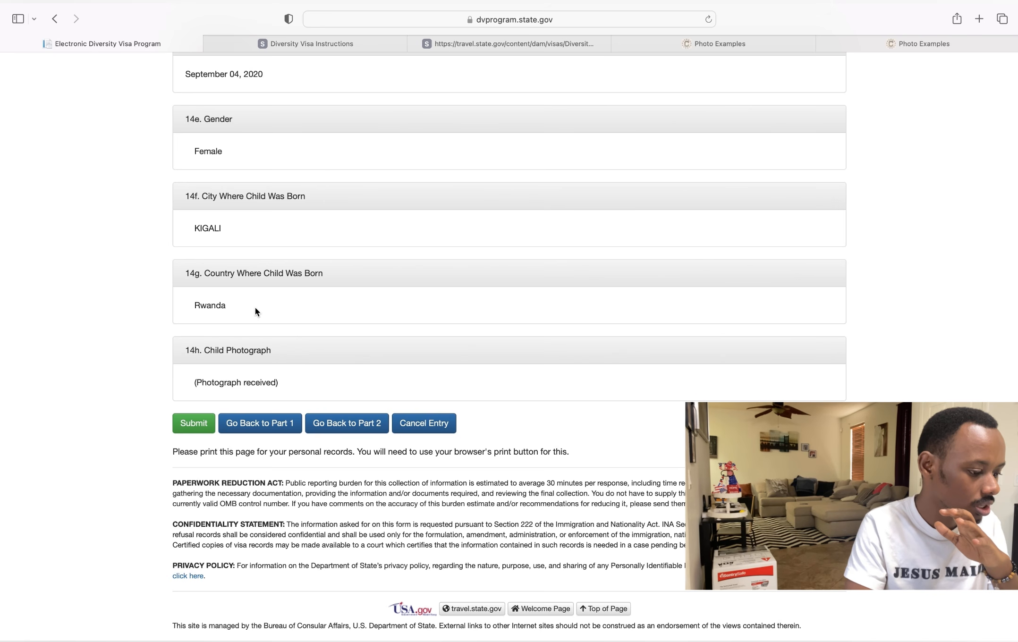
scroll(303, 305, "up", 2)
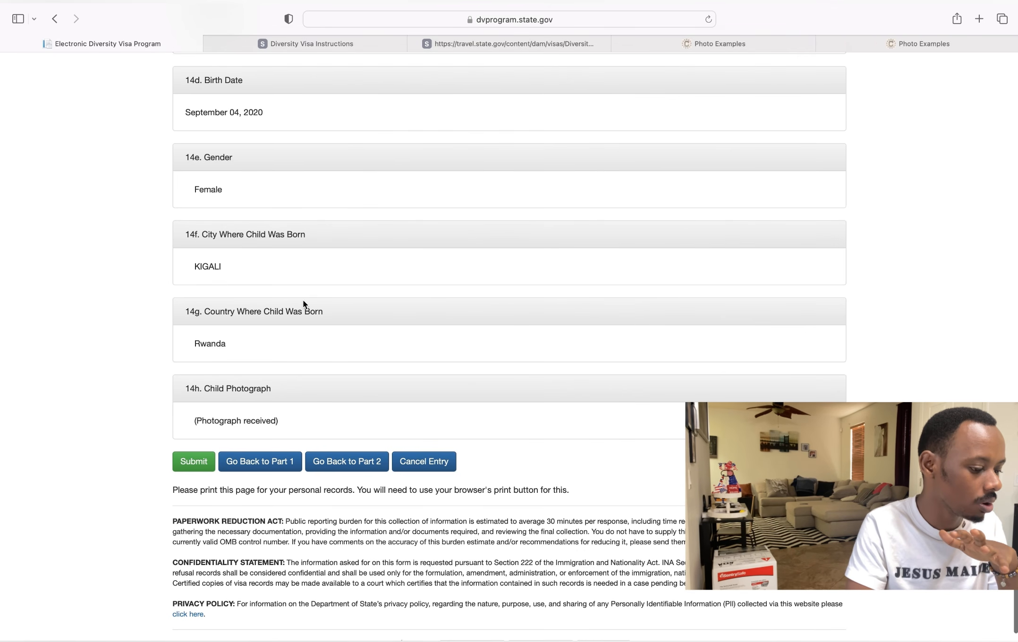
scroll(303, 301, "up", 3)
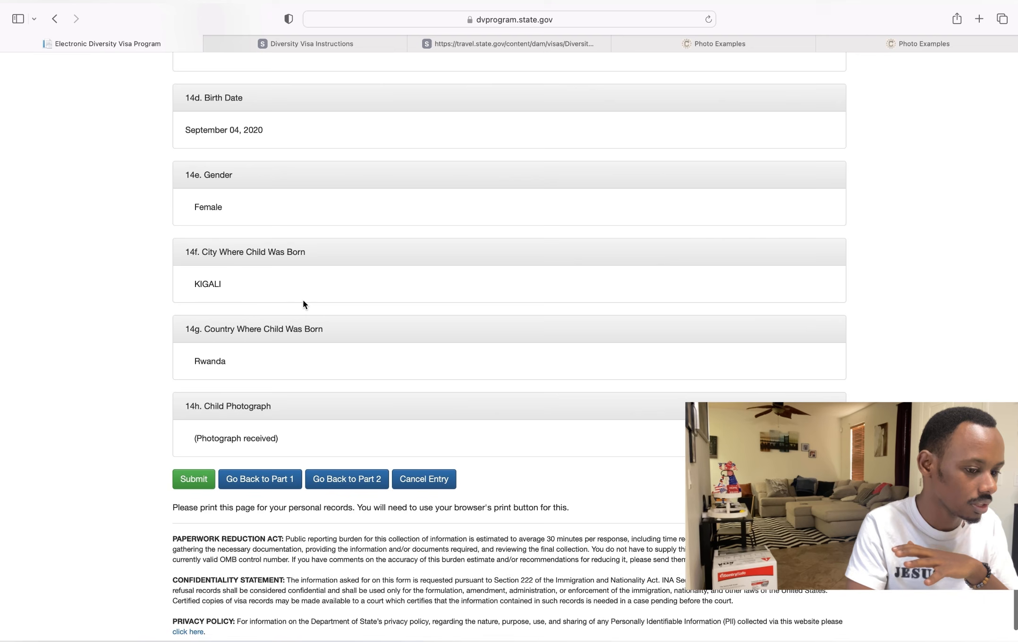
scroll(303, 305, "up", 2)
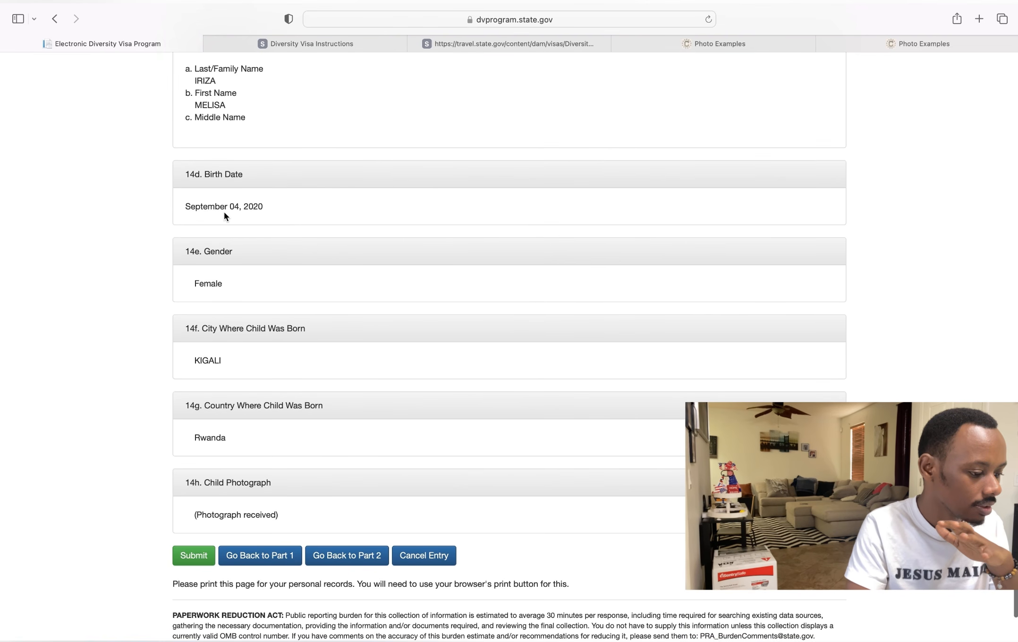
scroll(281, 242, "down", 6)
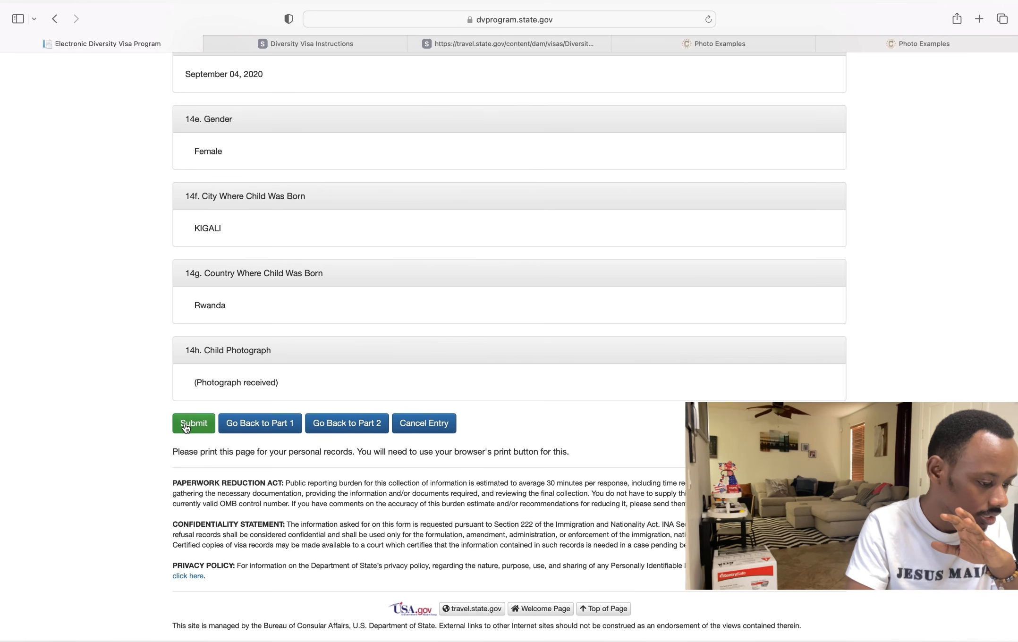
- Submit the DV-2025 entry, then open Entrant Status Check and the DV-2025 instructions PDF
left_click(186, 427)
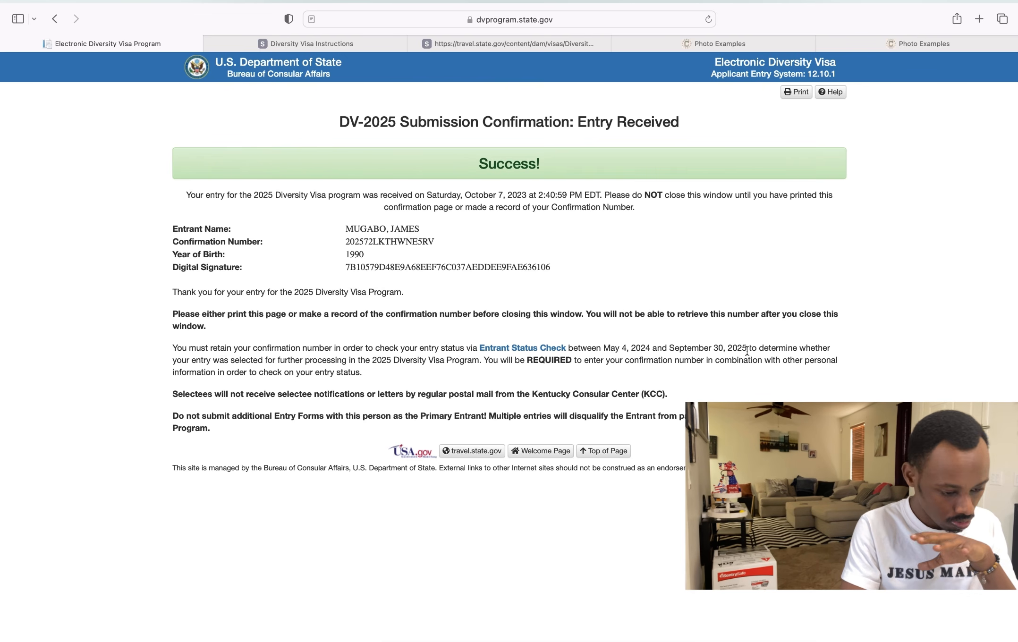
left_click(523, 349)
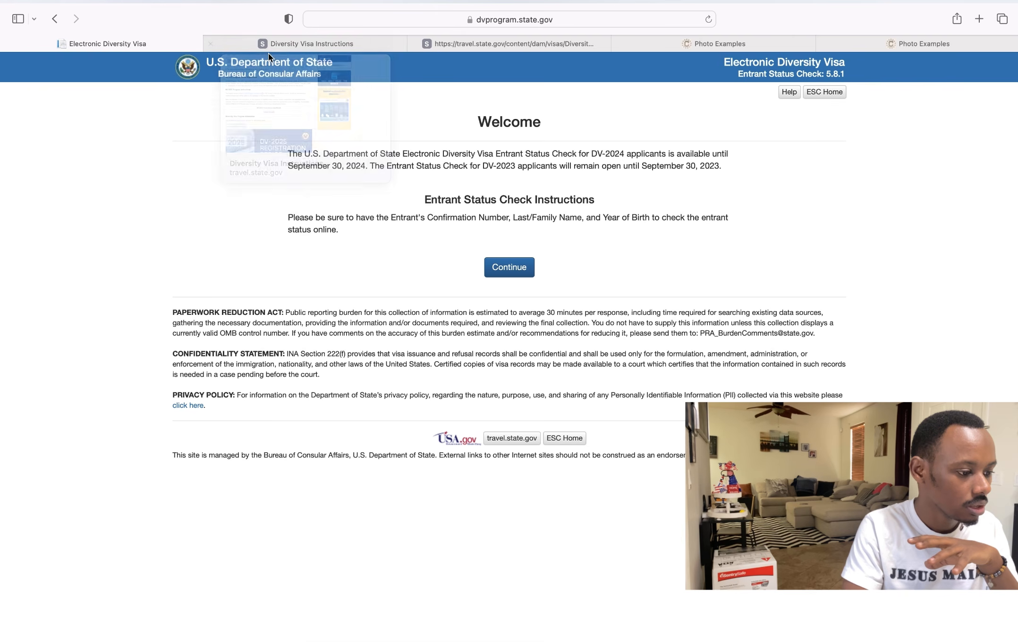
left_click(284, 43)
left_click(452, 41)
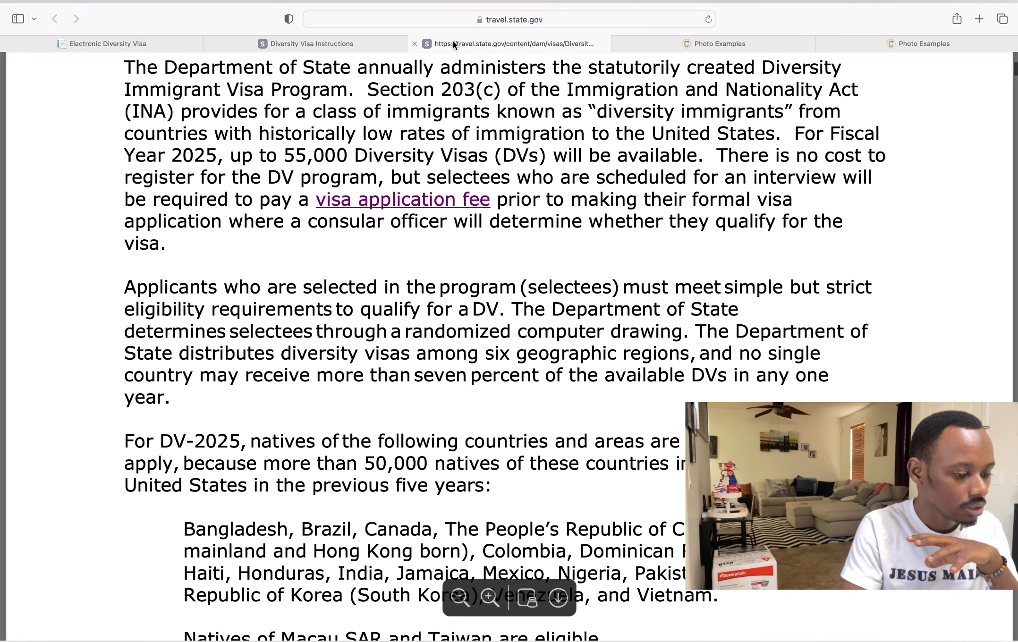